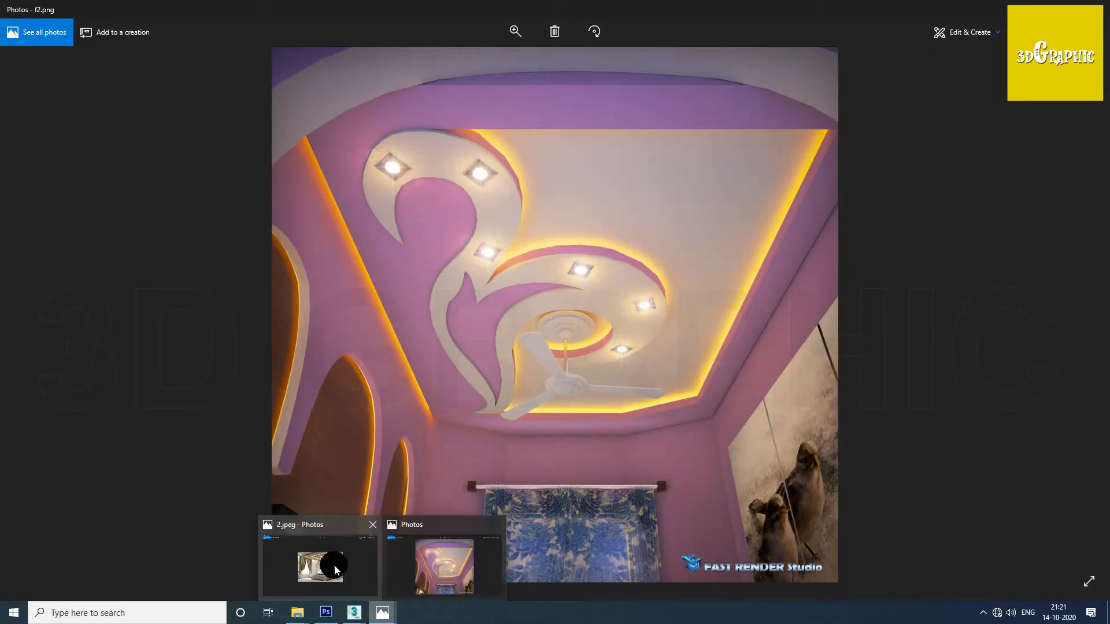
Step: Browse the ceiling reference photos 2.jpeg through 8.jpeg in Windows Photos
click(333, 565)
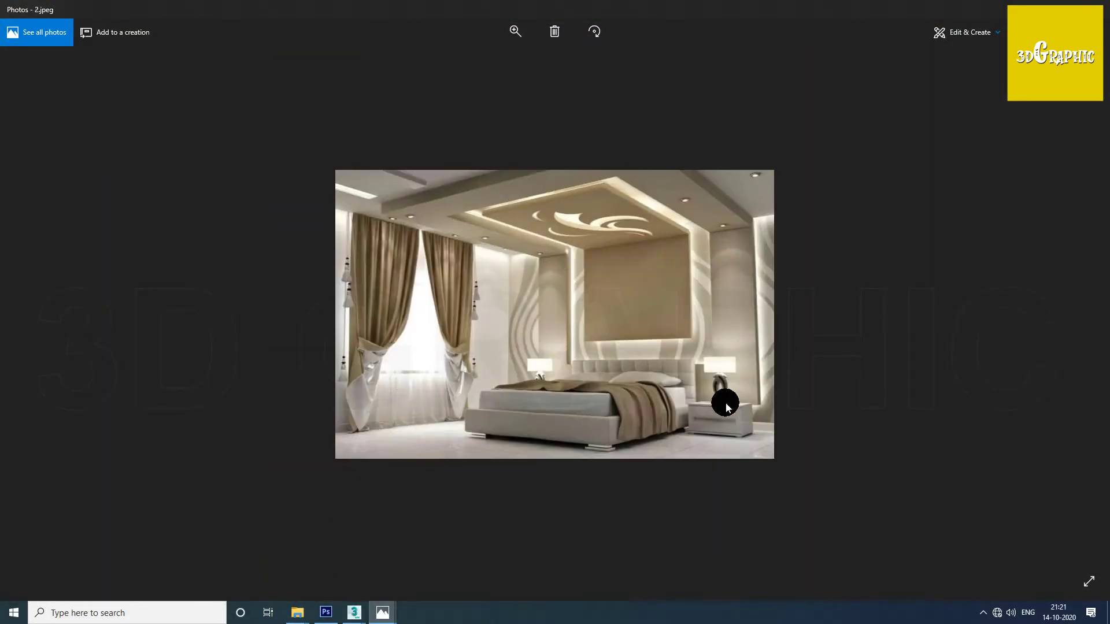
key(Right)
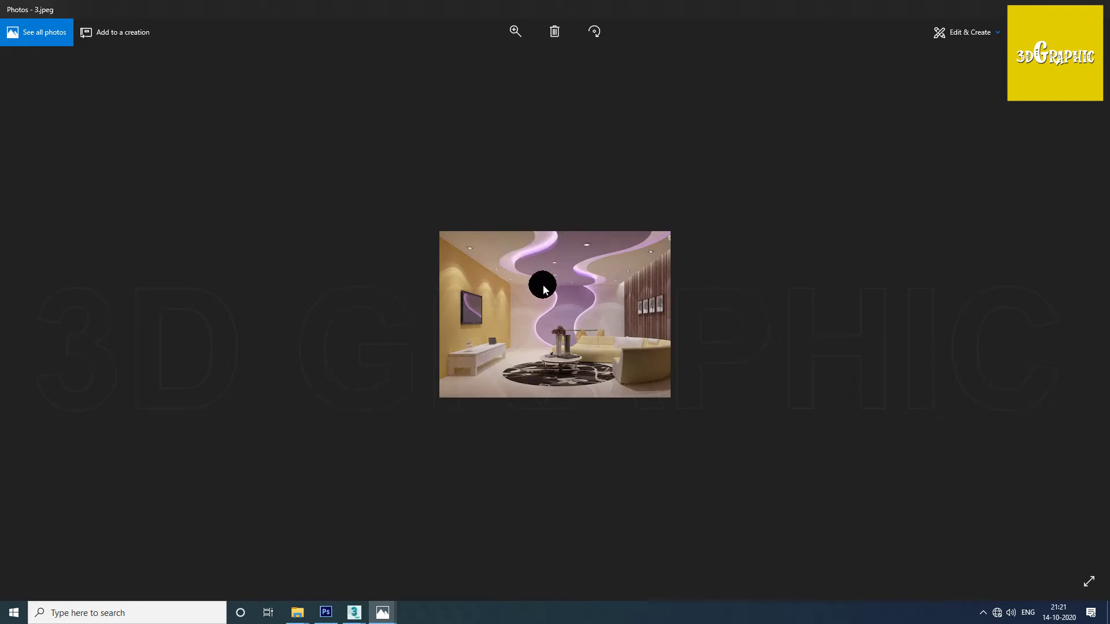
key(Right)
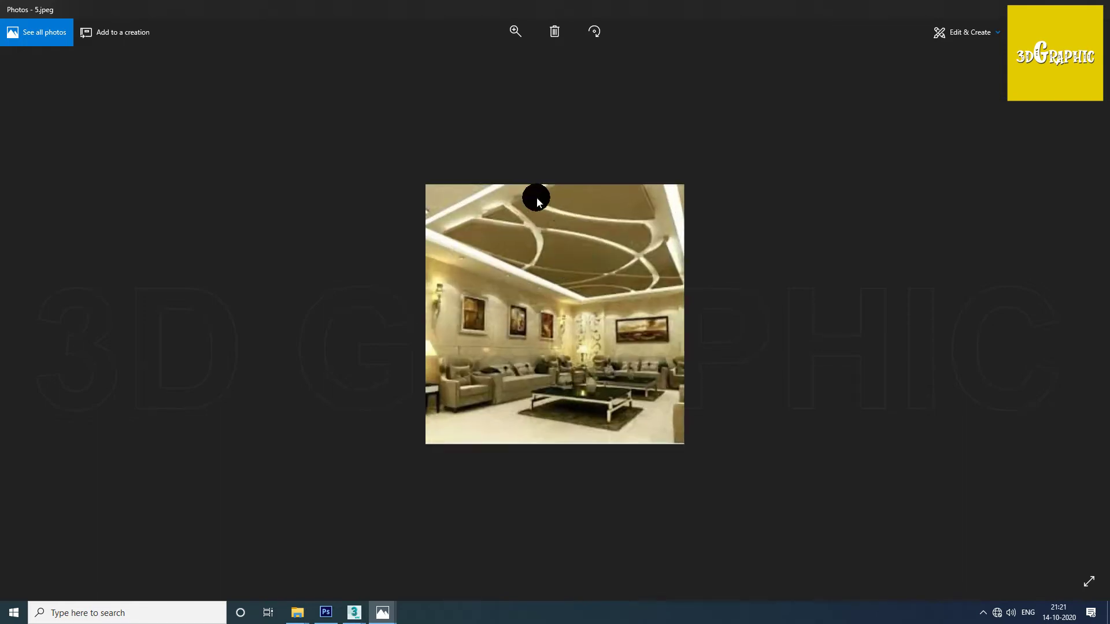
key(Right)
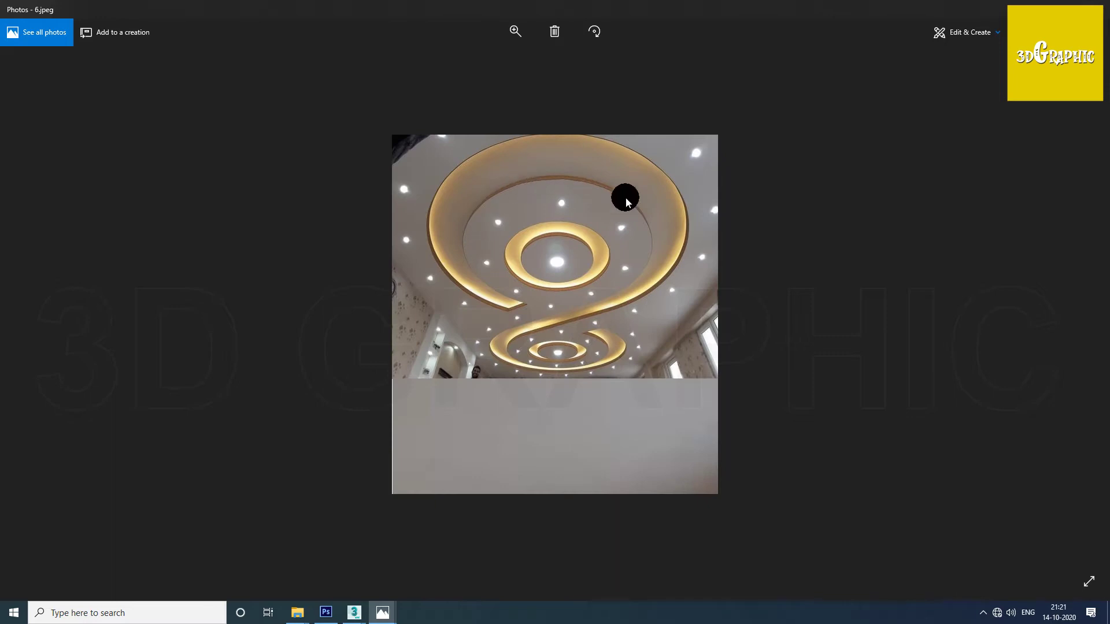
key(Right)
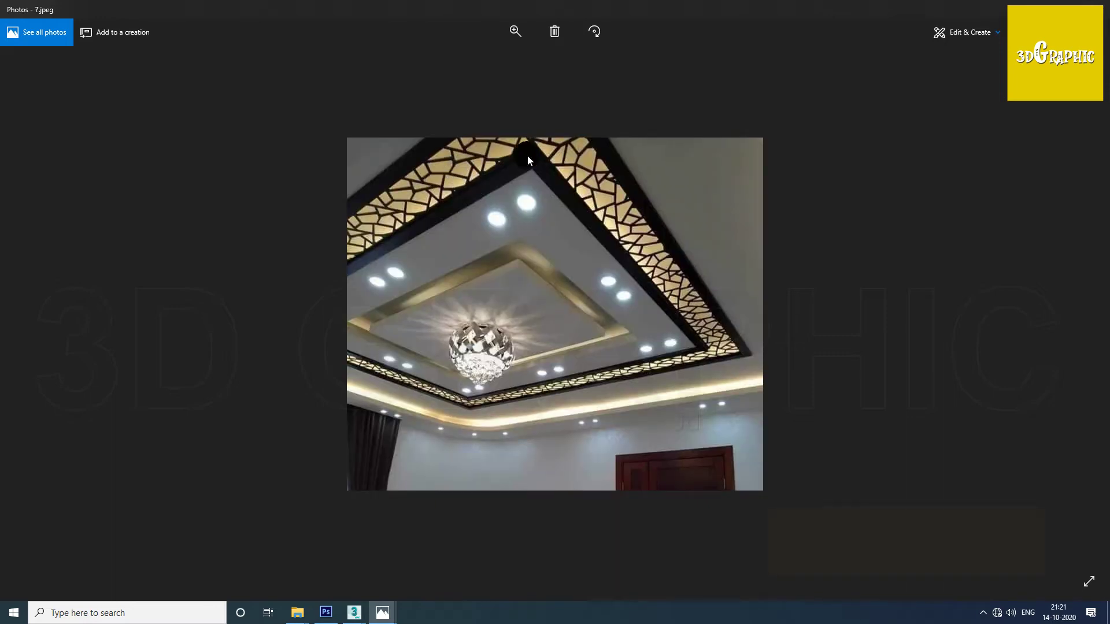
key(Right)
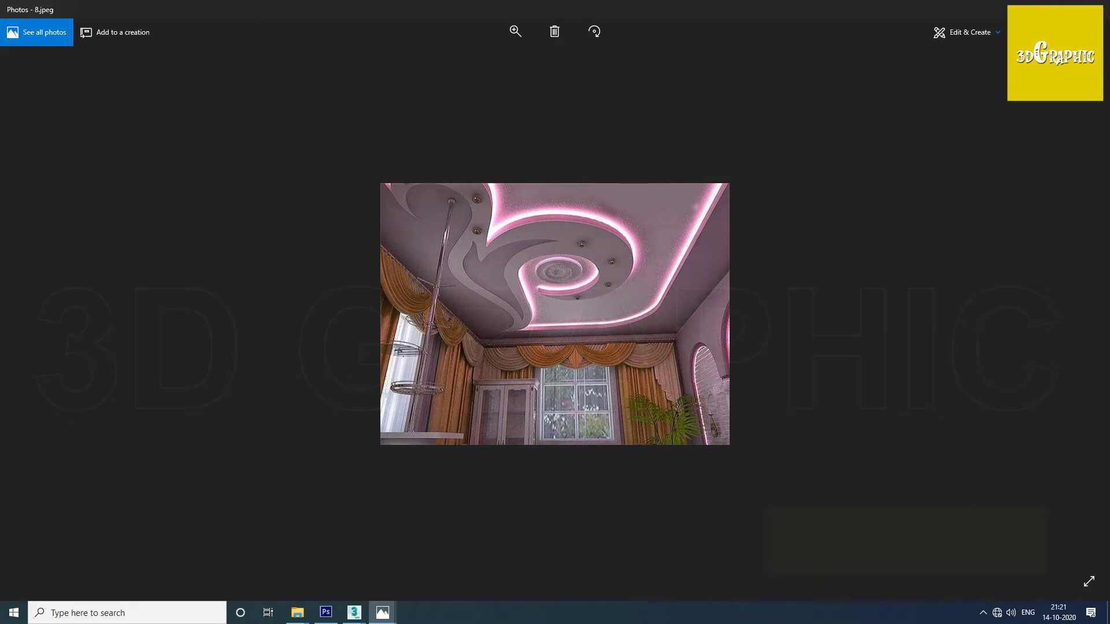
key(Right)
Step: Create a blank 1024-pixel-wide Untitled-1 document and float it beside ine design2.psd
click(382, 612)
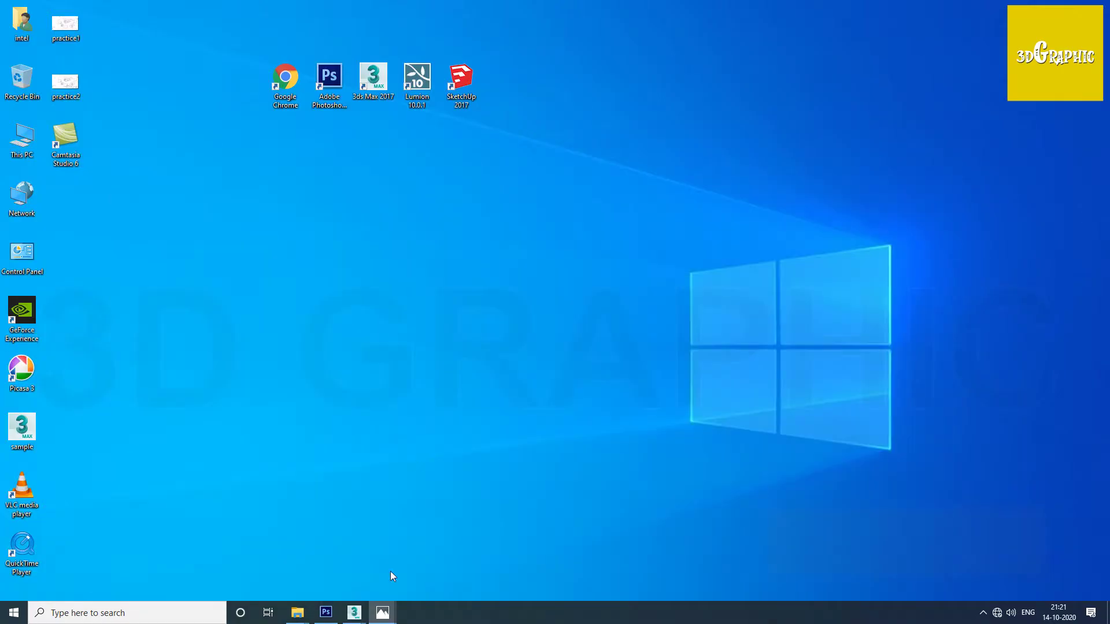
click(326, 611)
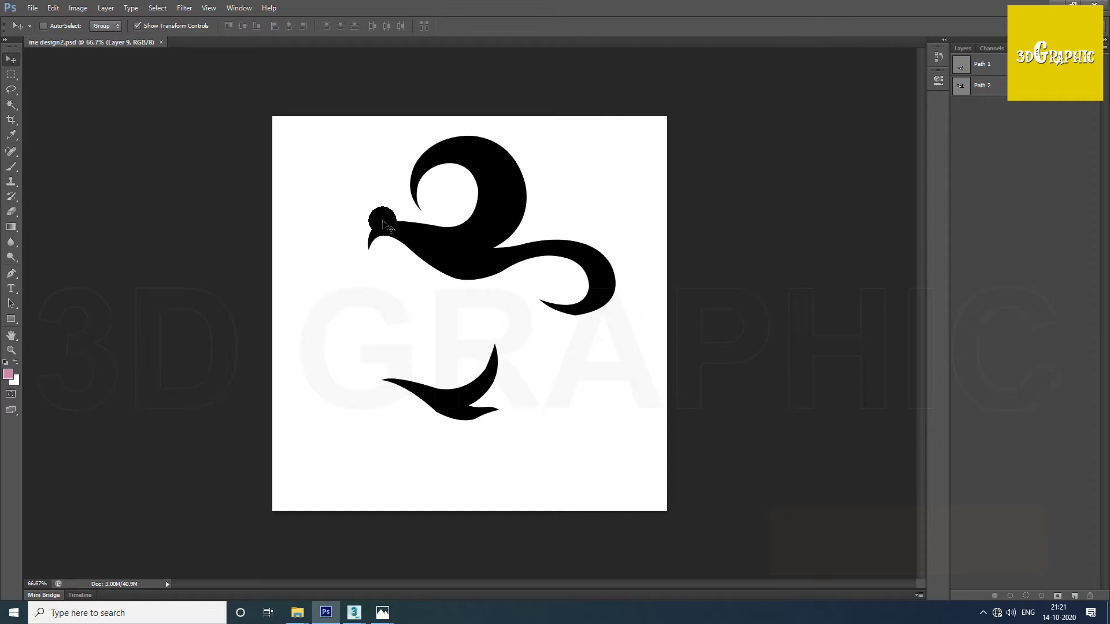
click(32, 8)
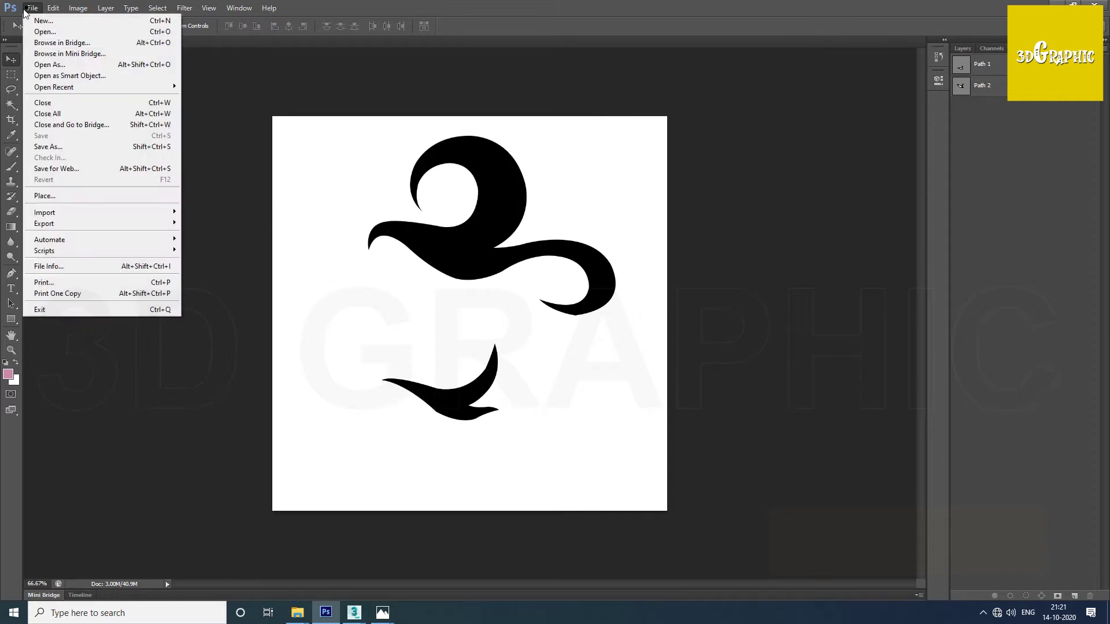
click(49, 20)
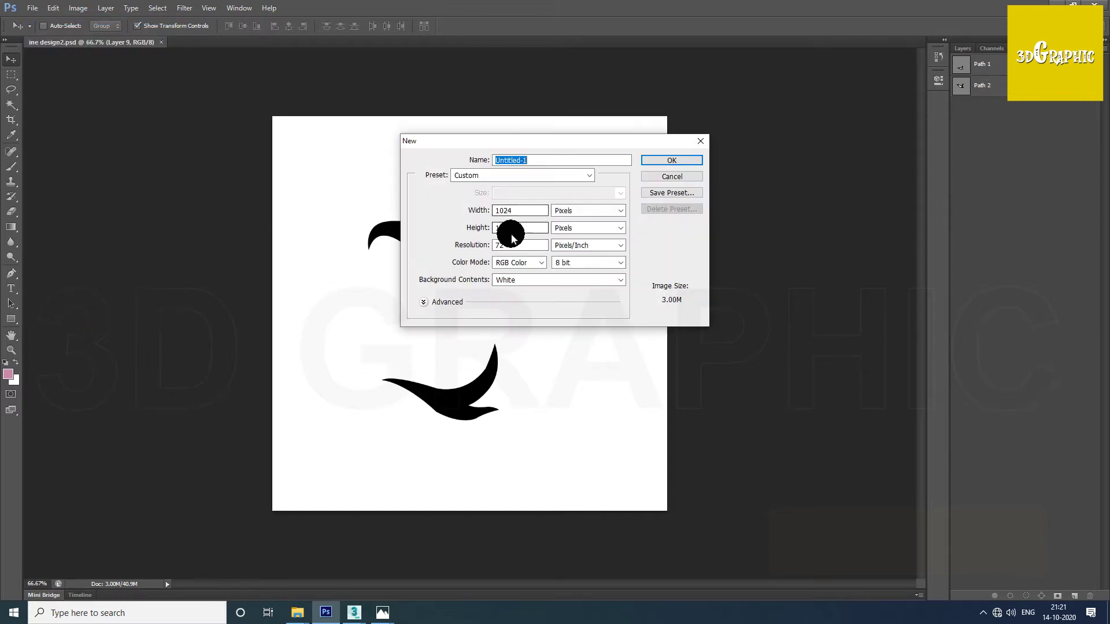
click(697, 161)
mouse_move(230, 54)
mouse_down()
mouse_move(409, 148)
mouse_move(309, 191)
mouse_move(579, 119)
mouse_move(619, 119)
mouse_move(607, 157)
mouse_move(546, 111)
mouse_up()
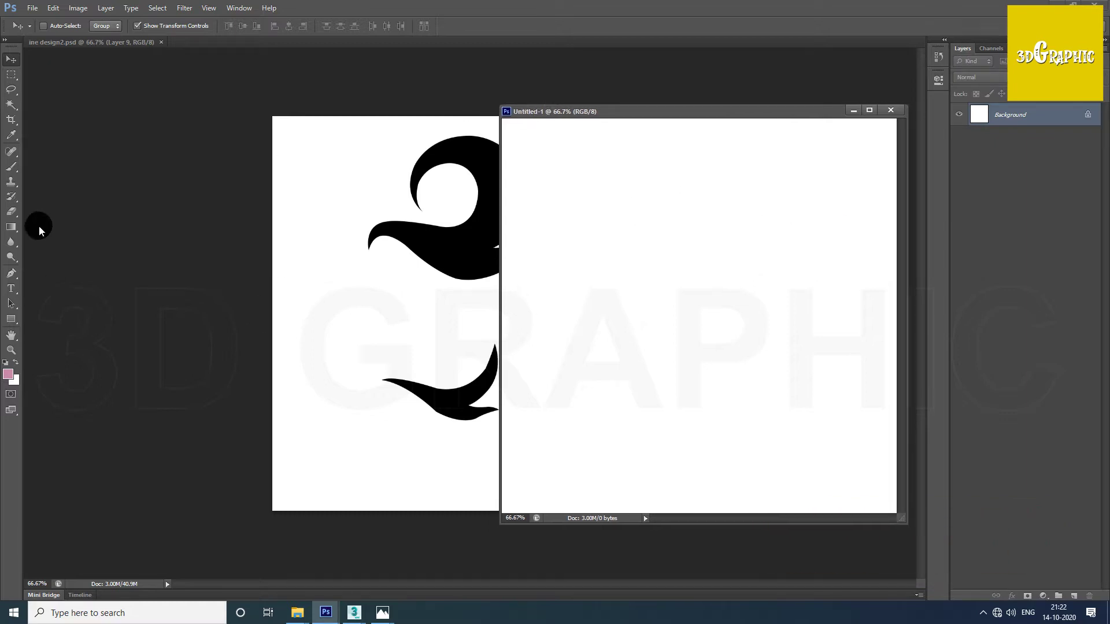
Step: Begin the swirl pen path with points curving up toward the upper right
click(11, 275)
mouse_move(632, 109)
mouse_down()
mouse_move(741, 164)
mouse_move(767, 161)
mouse_up()
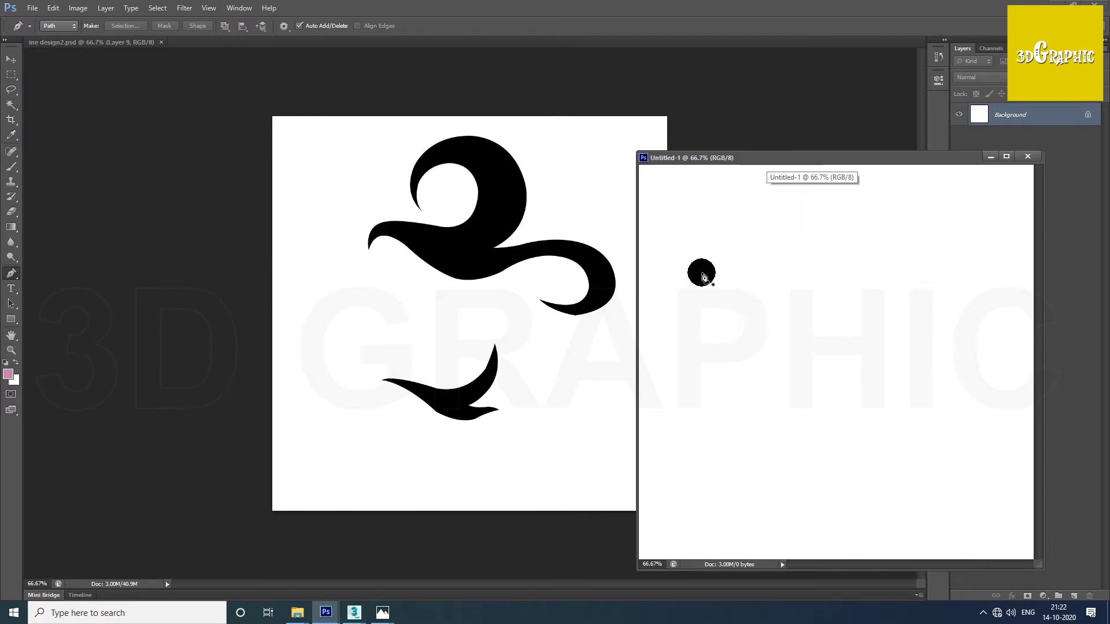
click(700, 272)
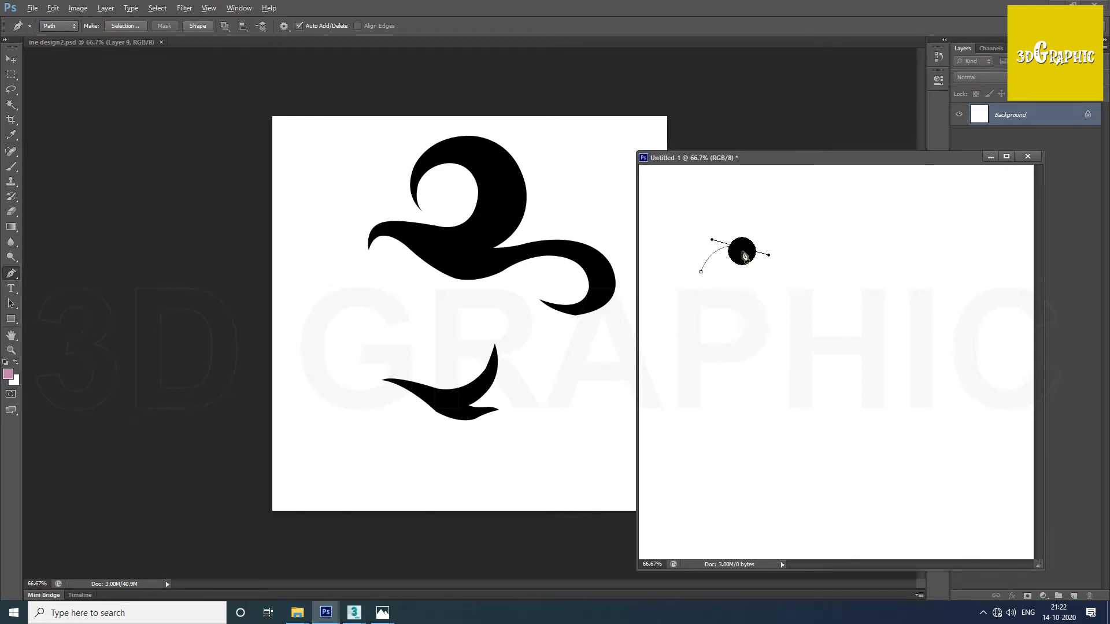
click(819, 274)
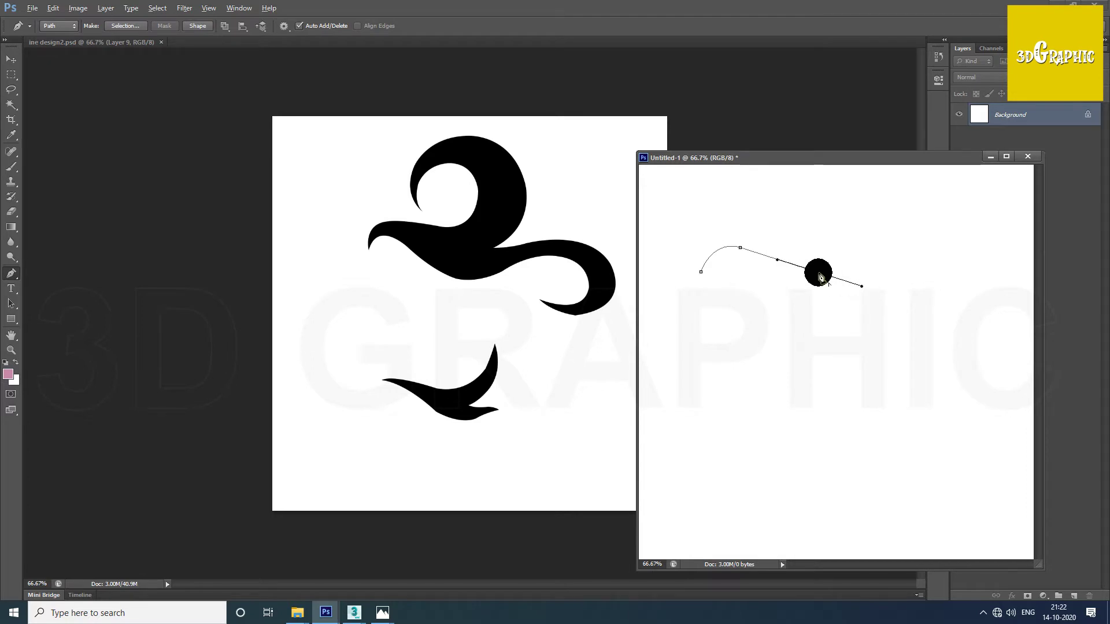
drag(901, 243, 911, 200)
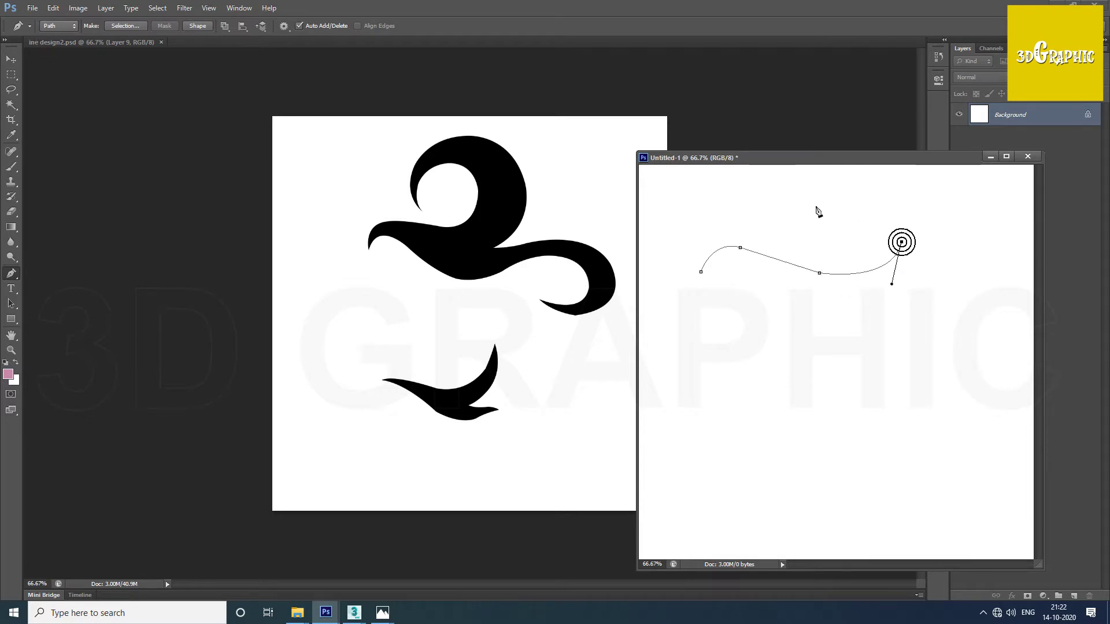
drag(797, 246, 746, 255)
alt+drag(825, 223, 875, 199)
alt+scroll(876, 191, down, 1)
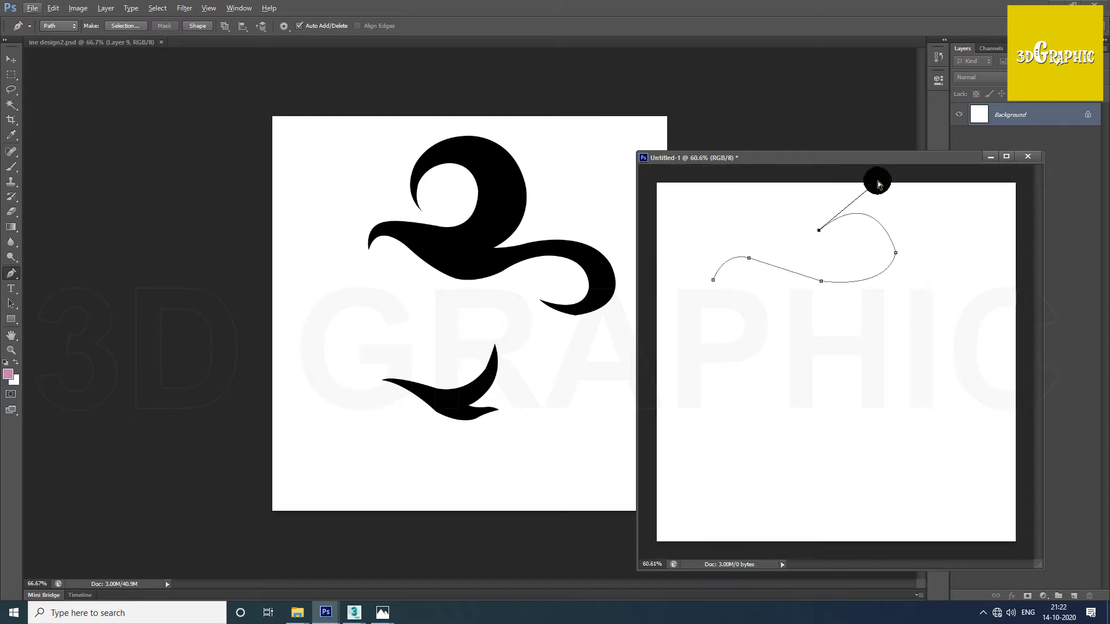
Step: Continue the swirl along the top and right side, then close it at its start
click(827, 255)
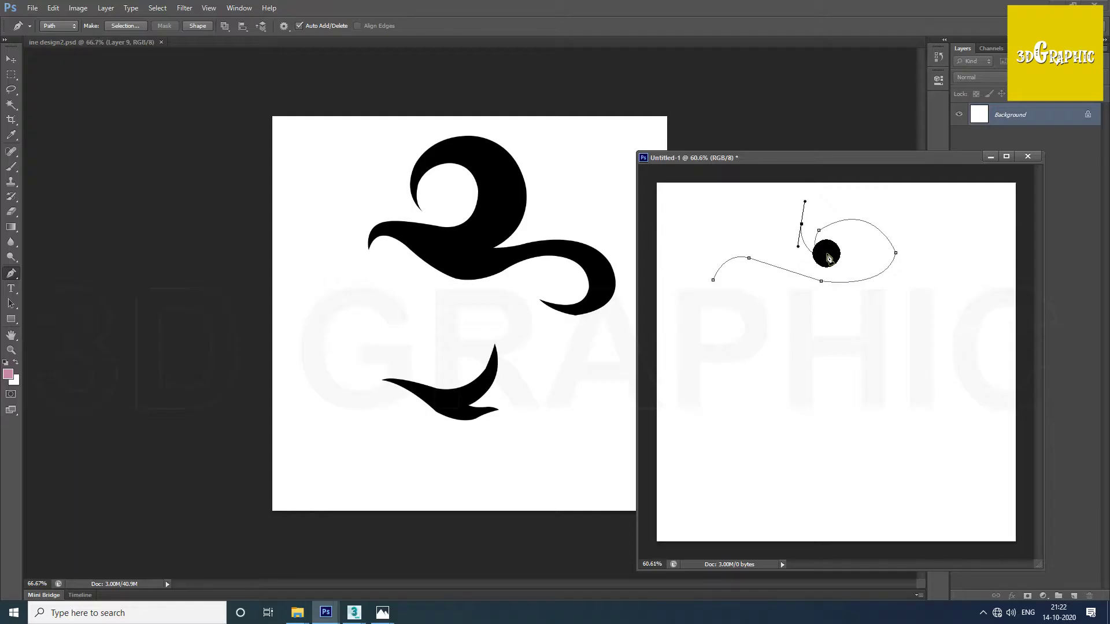
drag(894, 190, 903, 197)
drag(936, 242, 944, 267)
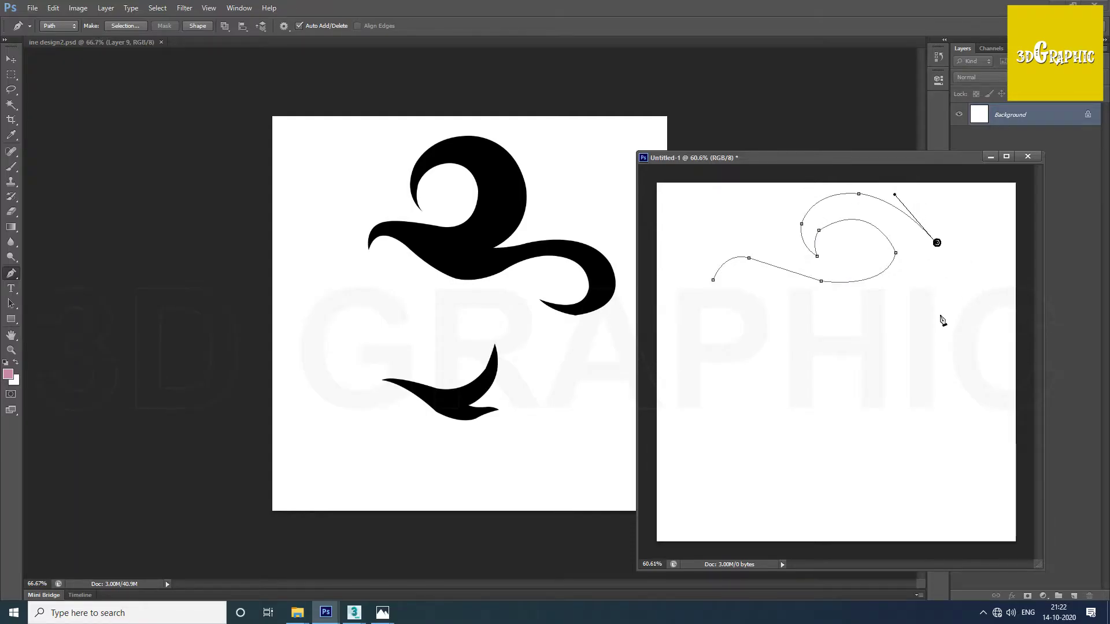
alt+click(915, 317)
click(985, 329)
mouse_move(1001, 389)
mouse_down()
mouse_move(1025, 348)
mouse_move(978, 344)
mouse_move(854, 367)
mouse_move(911, 354)
mouse_move(770, 292)
mouse_move(919, 357)
mouse_up()
mouse_move(701, 309)
mouse_down()
mouse_move(664, 305)
mouse_move(777, 267)
mouse_up()
ctrl+drag(812, 318, 772, 297)
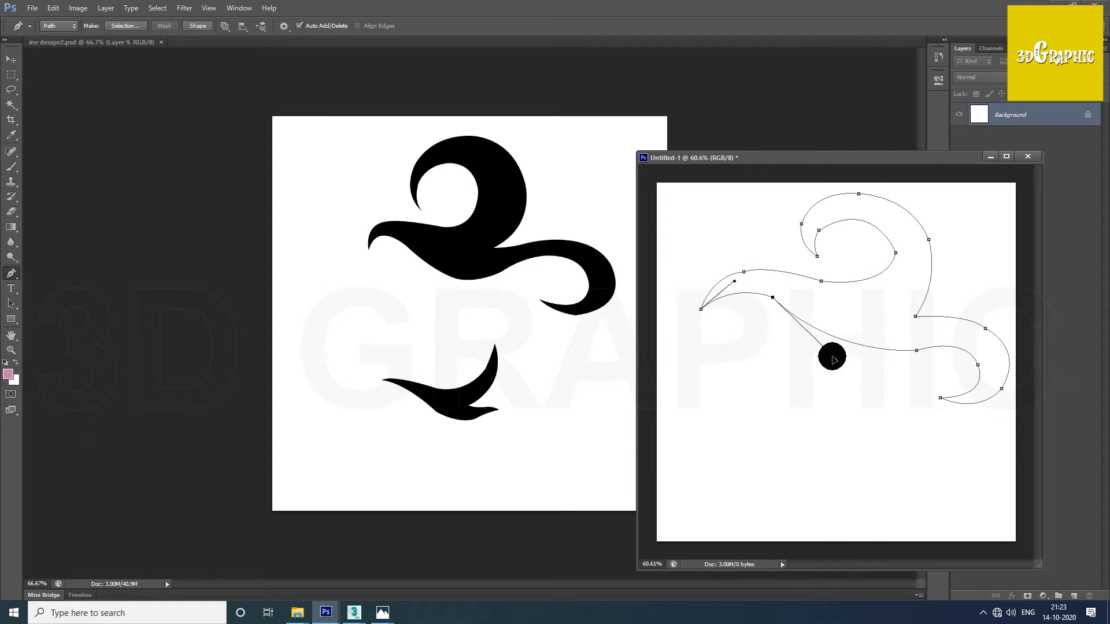
Step: Load the swirl Work Path as a selection, deselect, and add an empty Path 1
key(v)
drag(872, 158, 762, 135)
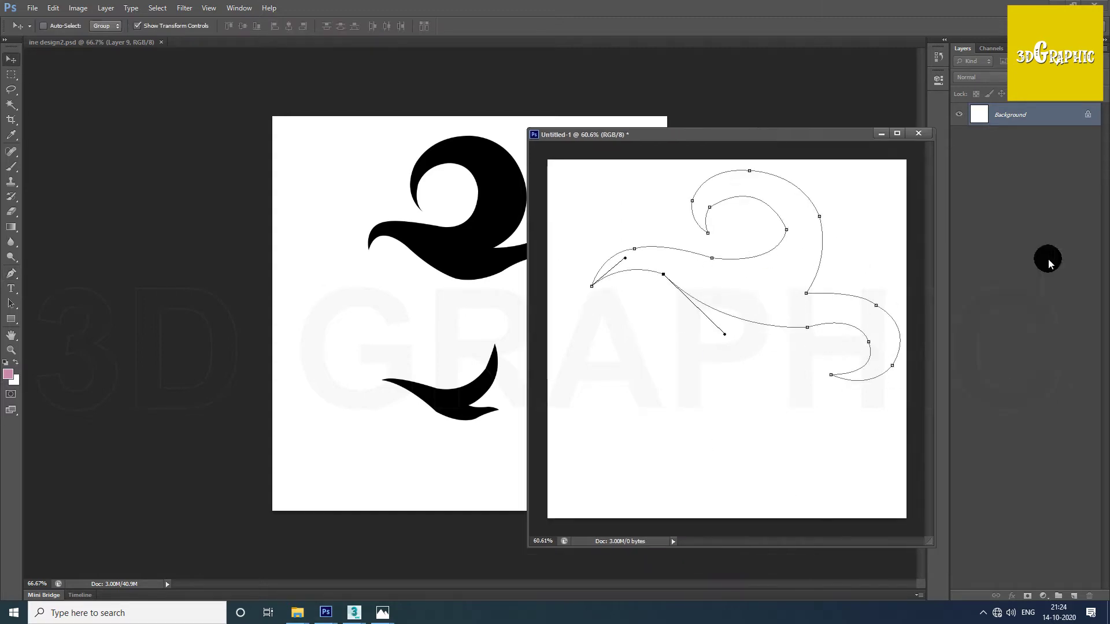
click(1022, 48)
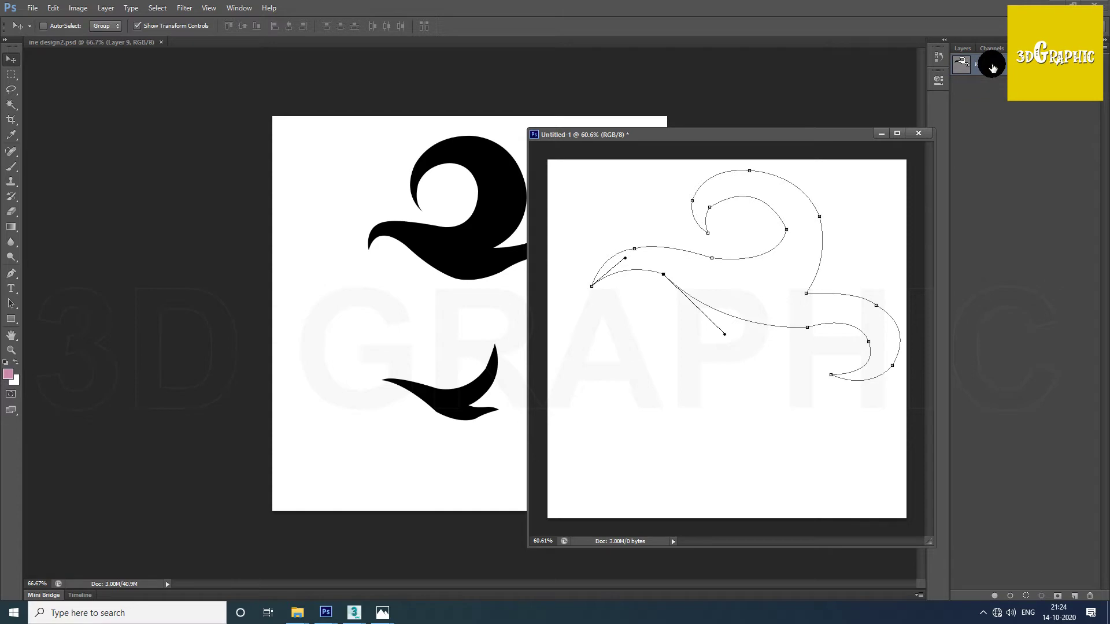
ctrl+click(960, 68)
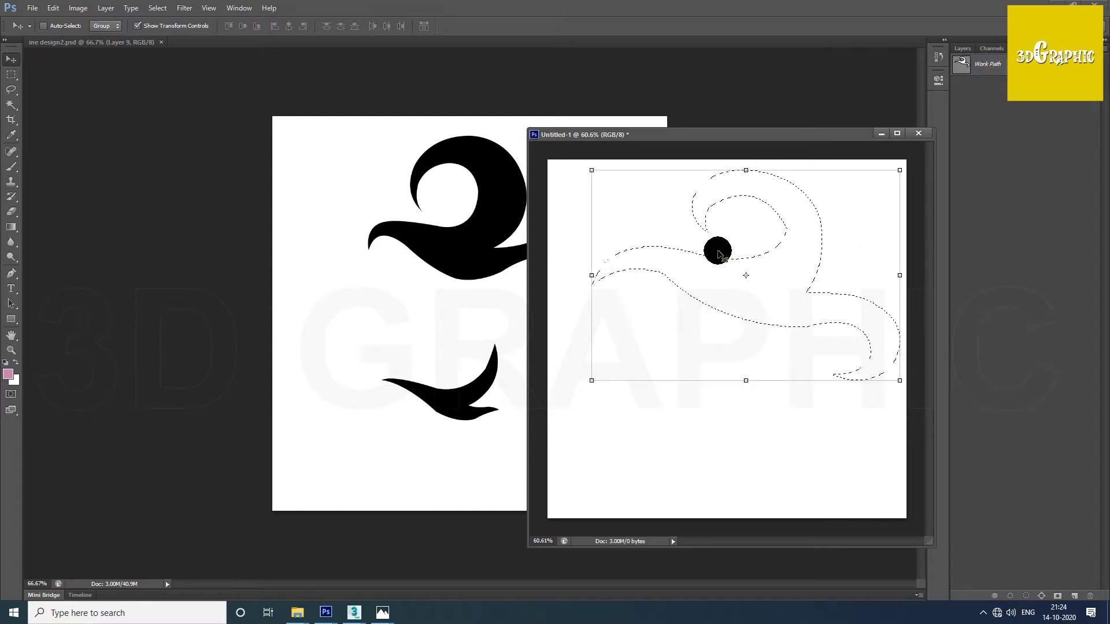
key(ctrl+d)
click(998, 62)
mouse_move(840, 129)
mouse_down()
mouse_move(899, 116)
mouse_move(868, 120)
mouse_up()
click(1073, 596)
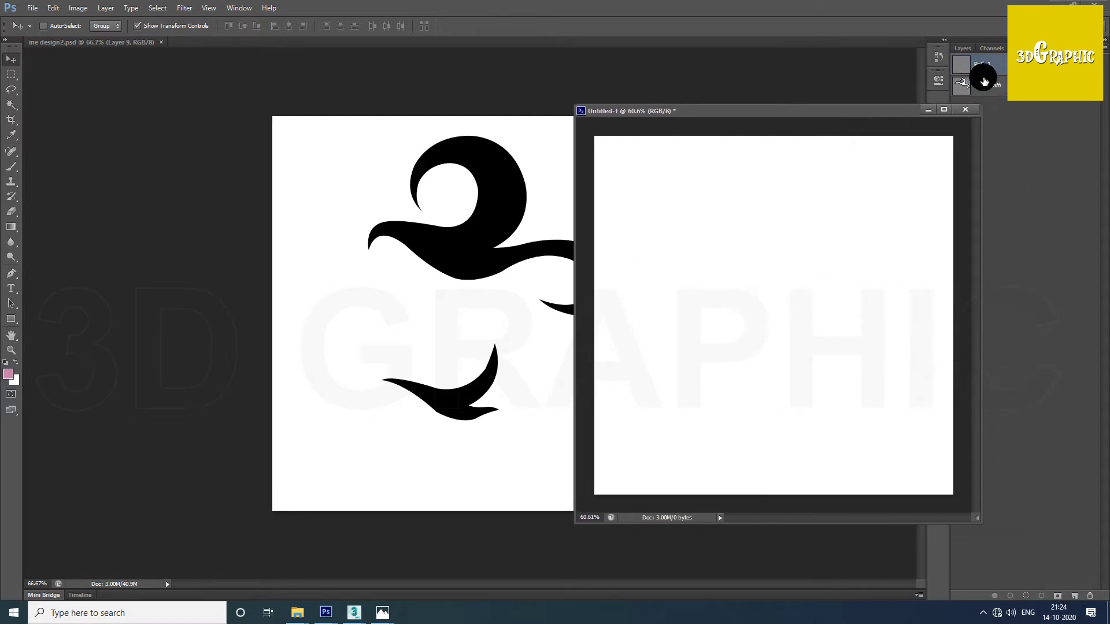
click(981, 86)
click(986, 64)
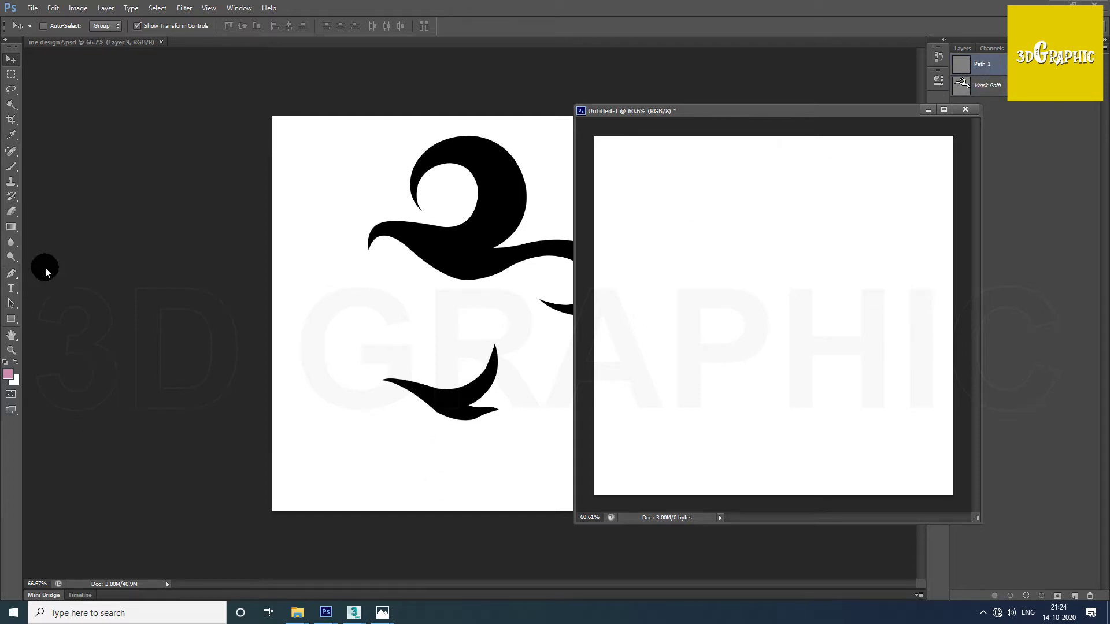
Step: On Path 1, draw a closed wing-shaped pen outline across the canvas's lower half
click(11, 273)
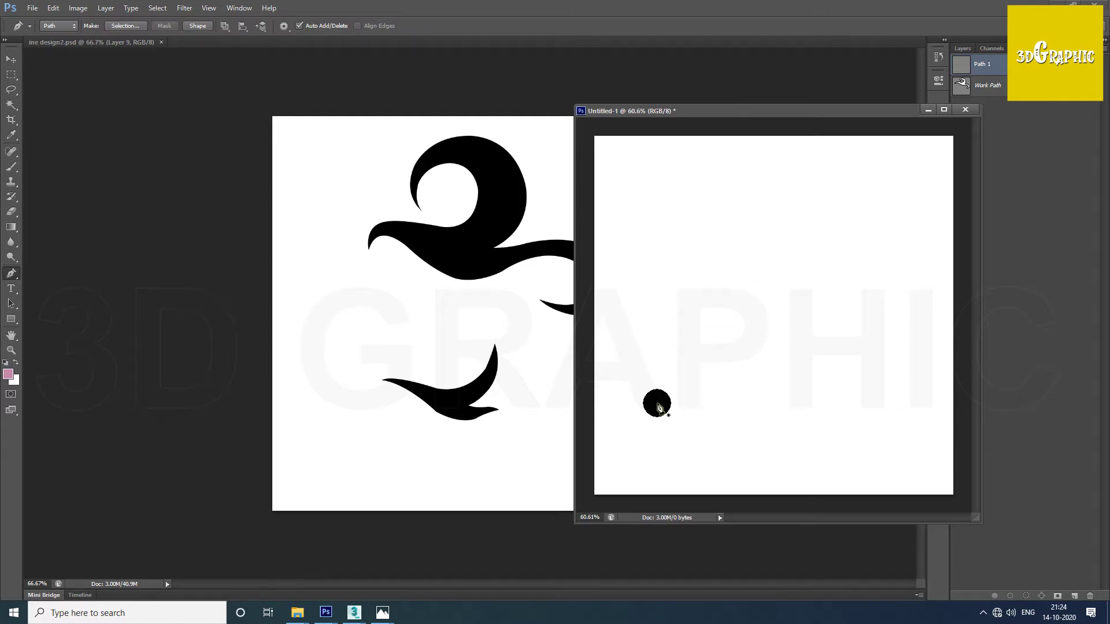
click(984, 82)
click(991, 67)
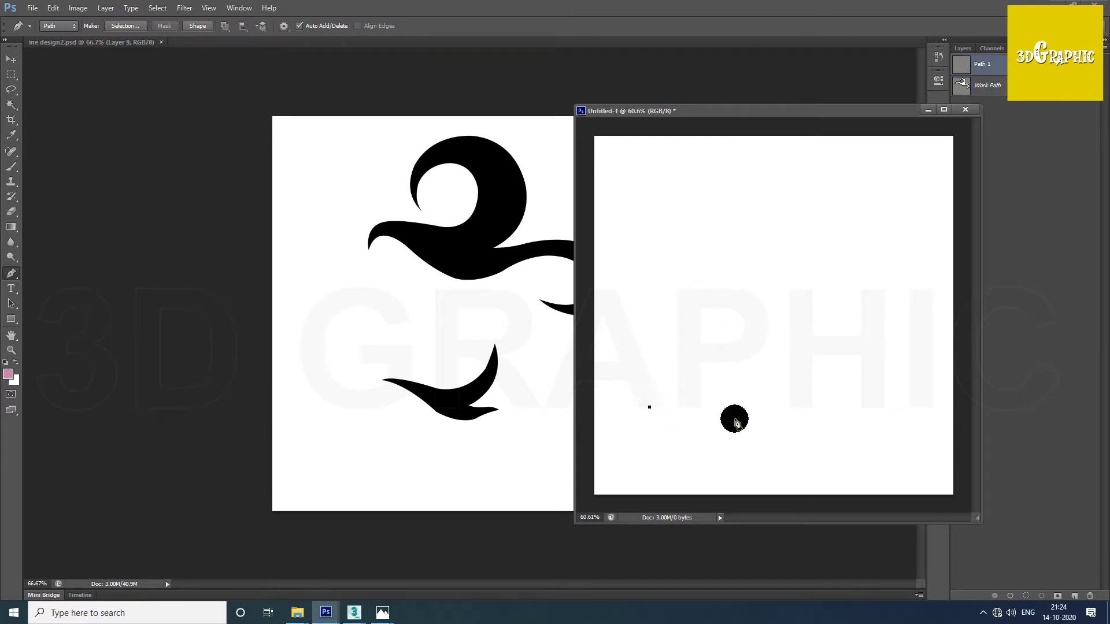
drag(778, 444, 784, 442)
drag(815, 398, 838, 349)
drag(801, 449, 835, 456)
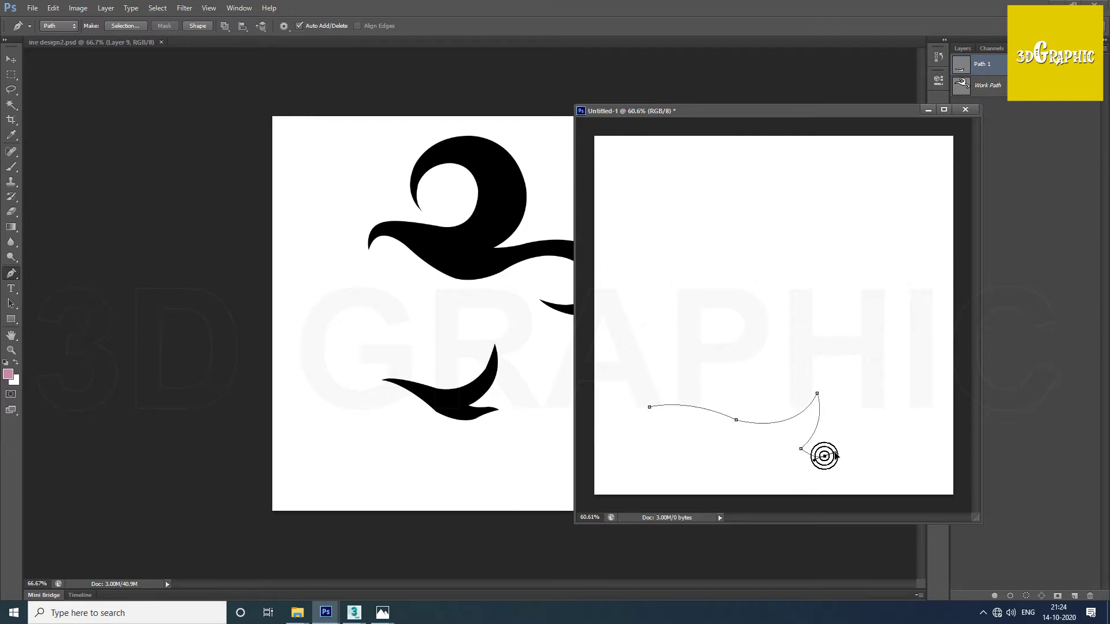
click(799, 480)
mouse_move(729, 462)
mouse_down()
mouse_move(698, 433)
mouse_move(648, 419)
mouse_up()
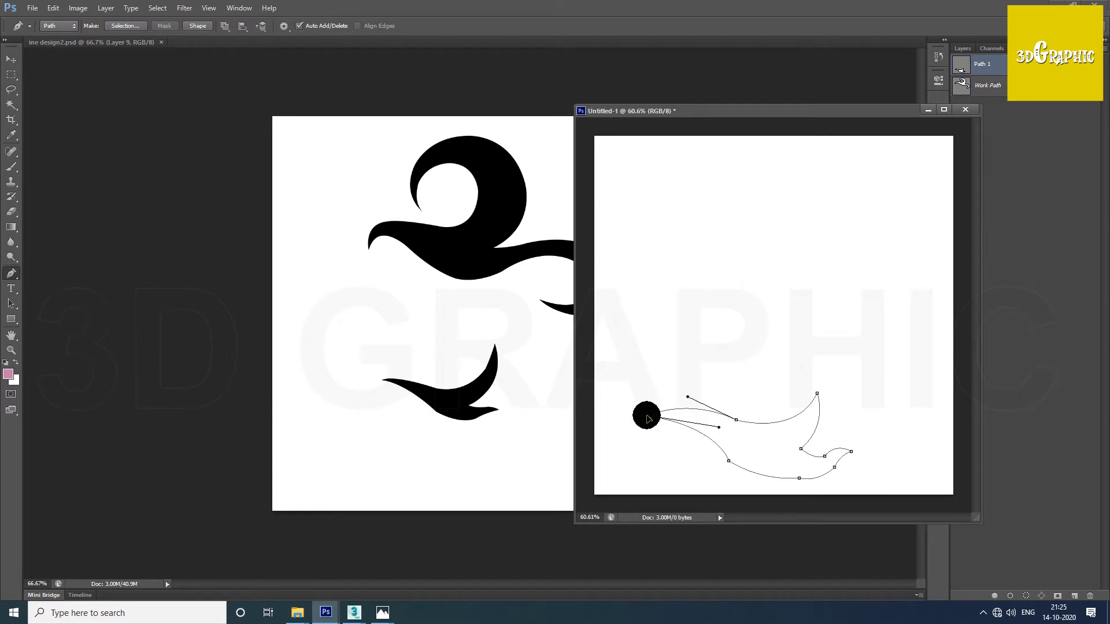
ctrl+drag(777, 478, 793, 481)
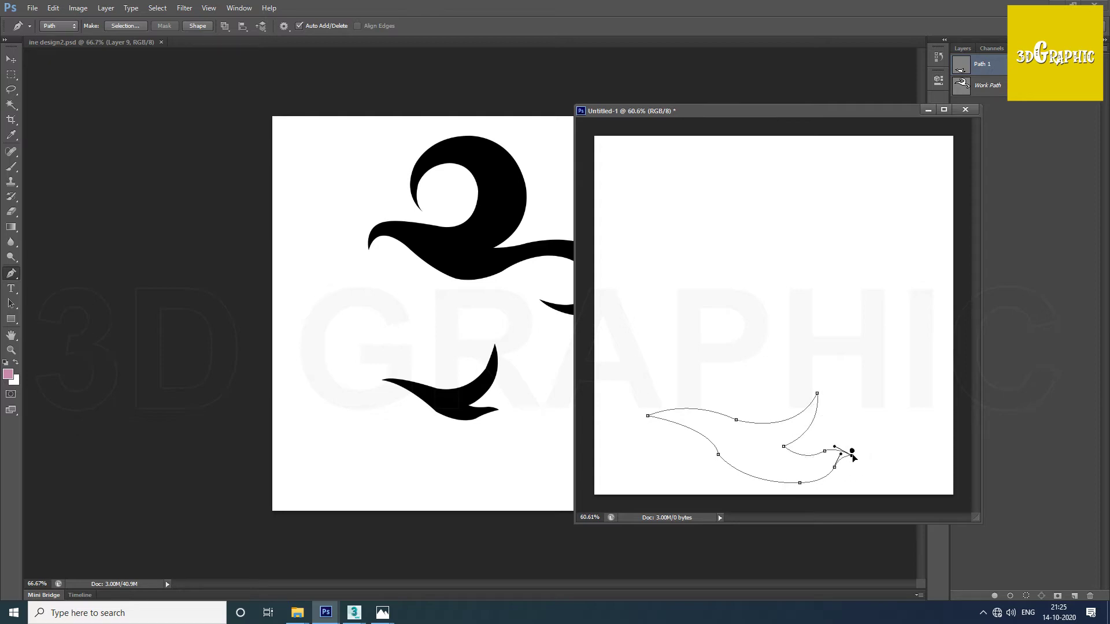
key(v)
click(989, 82)
Step: Show the Paths panel and reposition the Untitled-1 window
click(962, 50)
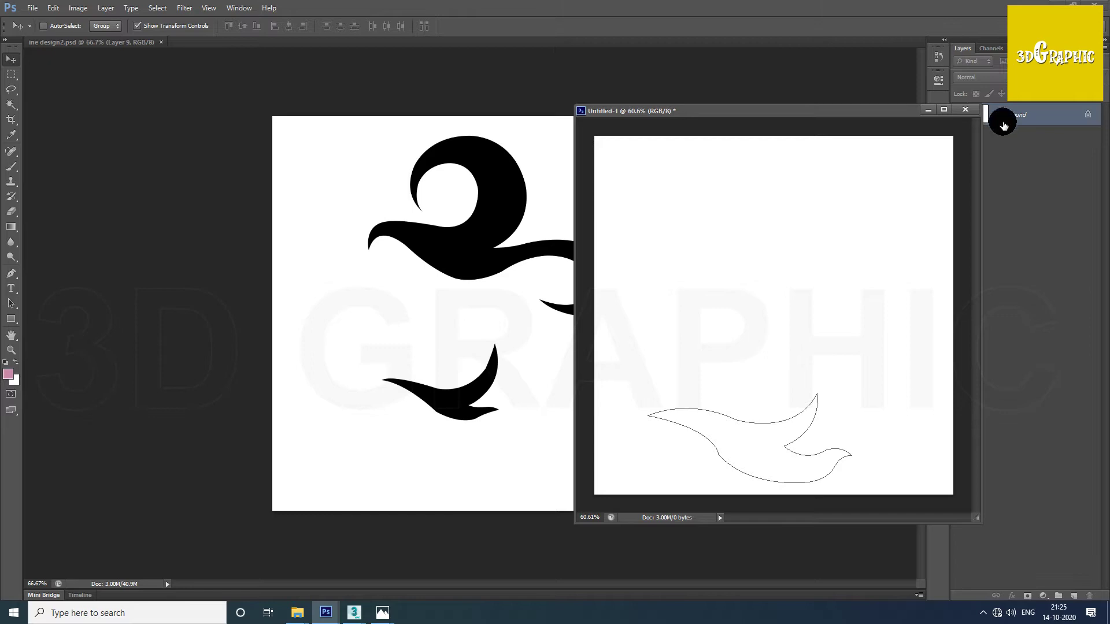
drag(904, 108, 793, 101)
click(997, 48)
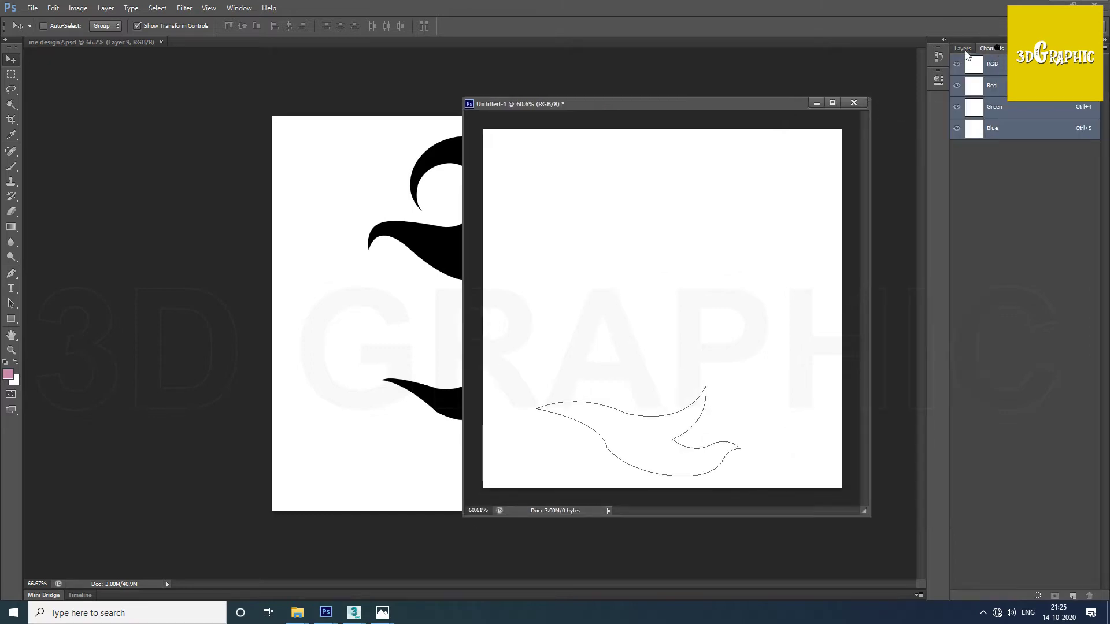
click(1019, 48)
drag(748, 104, 771, 101)
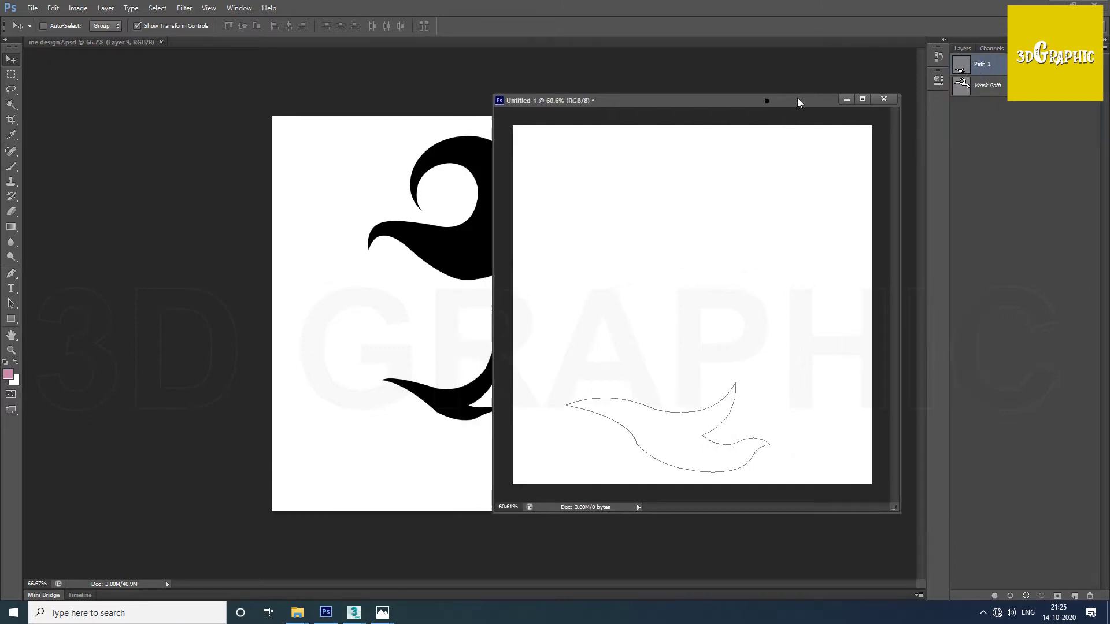
Step: Export all paths to Illustrator as two paths.ai in the tex folder
click(32, 8)
mouse_move(44, 223)
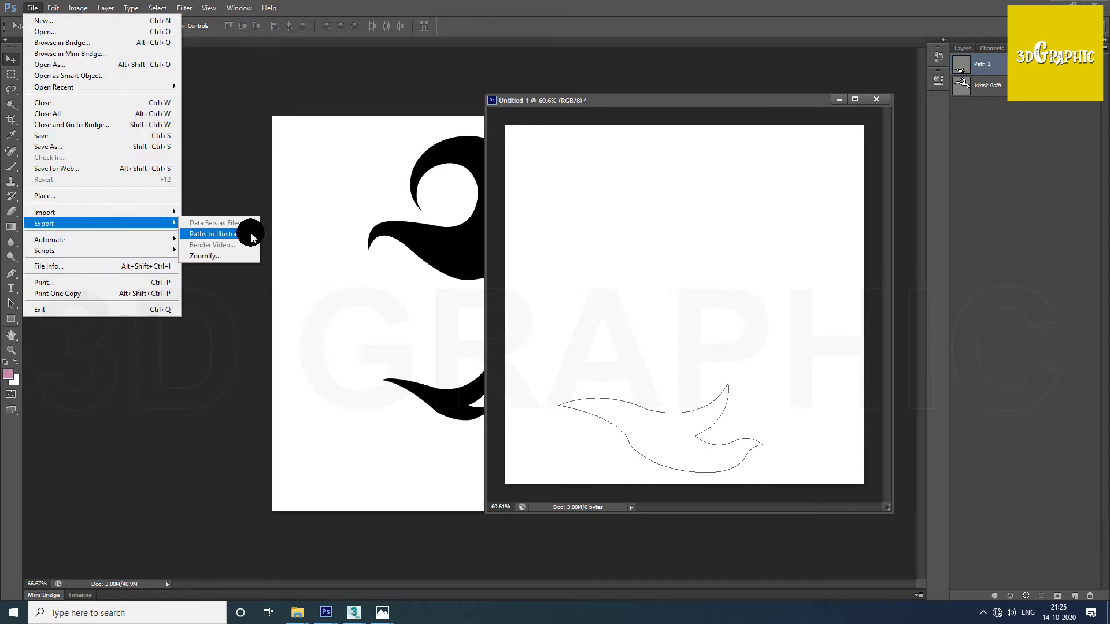
click(252, 237)
click(497, 215)
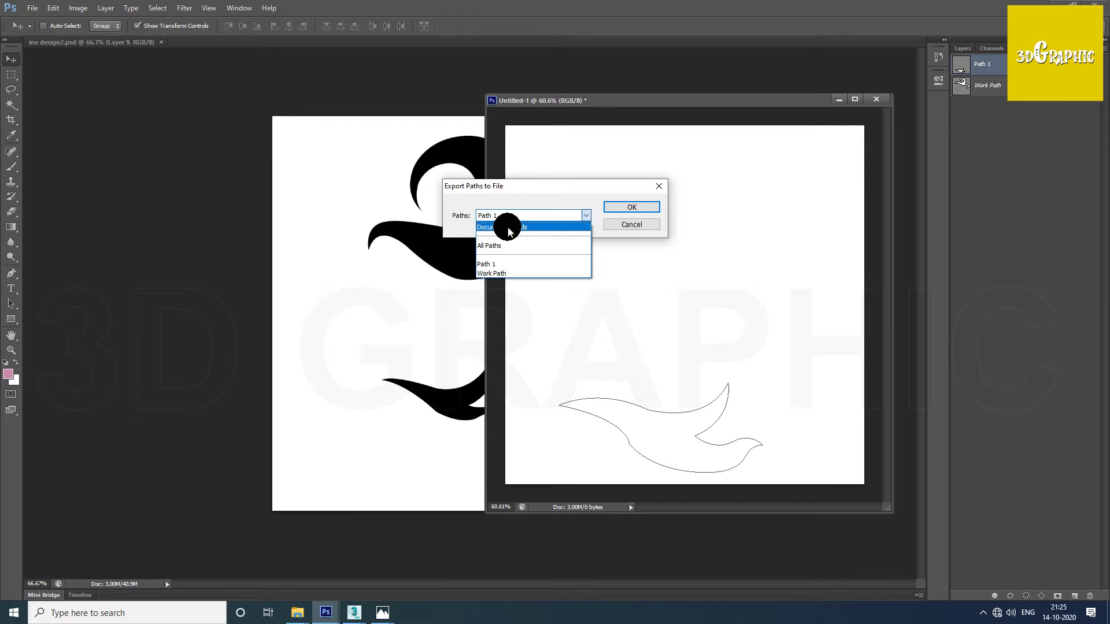
click(511, 250)
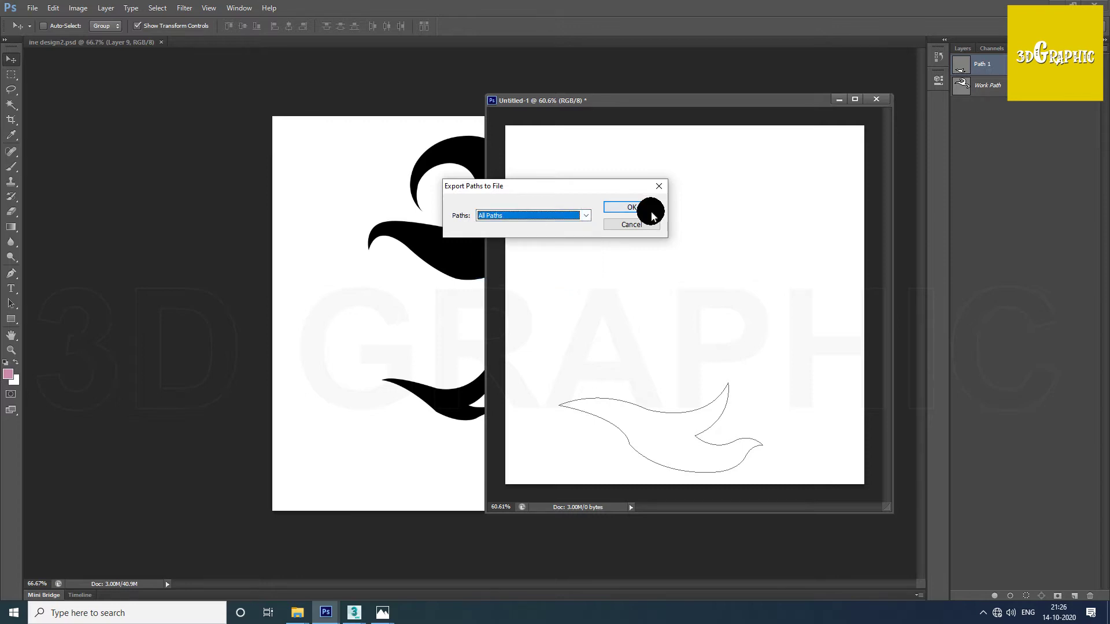
click(644, 207)
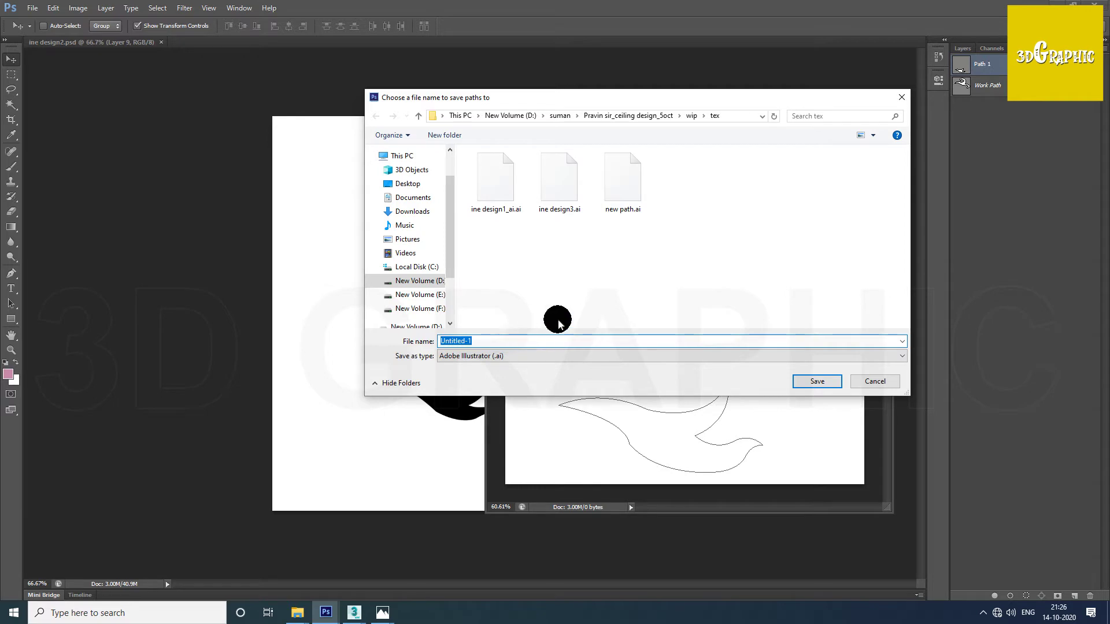
text(two paths)
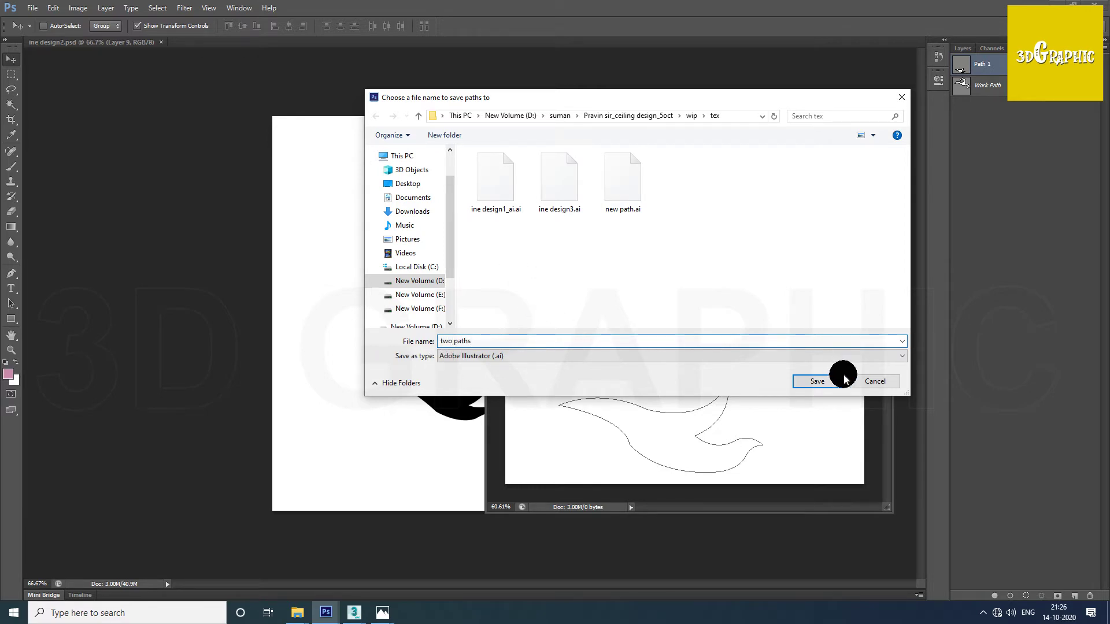
click(841, 379)
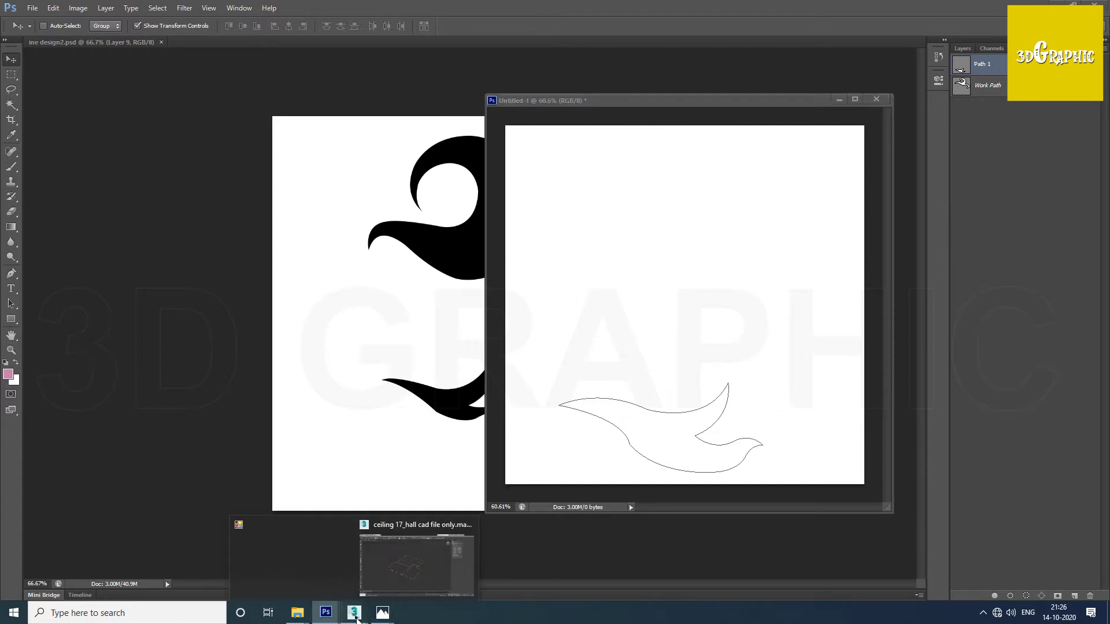
mouse_move(353, 612)
click(421, 570)
mouse_move(297, 613)
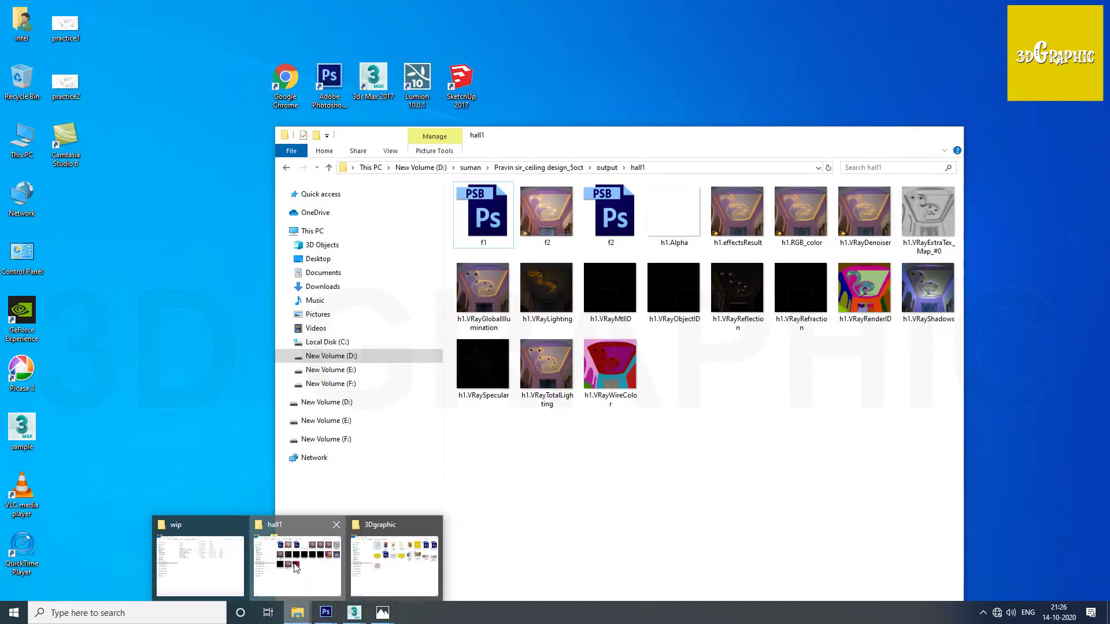
click(292, 557)
click(570, 167)
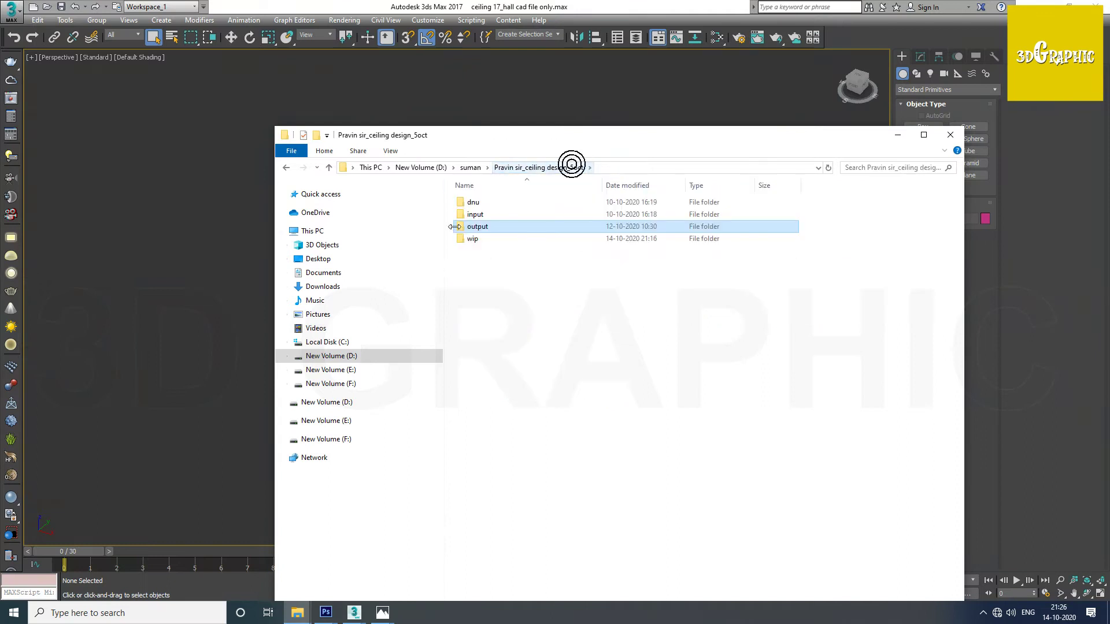
double_click(465, 237)
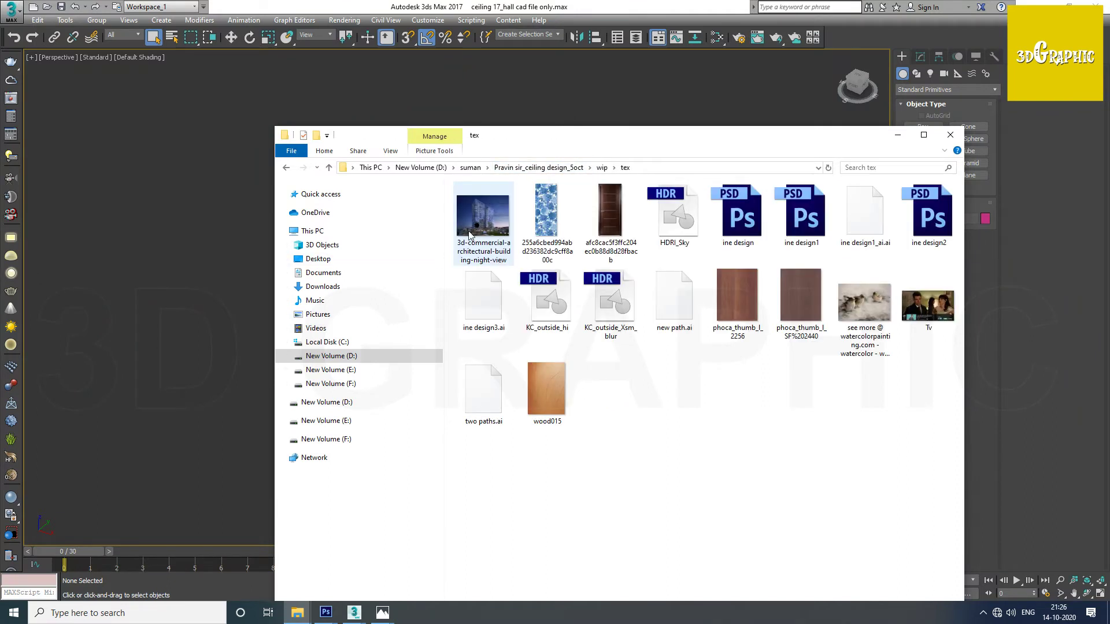
click(706, 168)
click(897, 135)
middle_drag(524, 305, 394, 336)
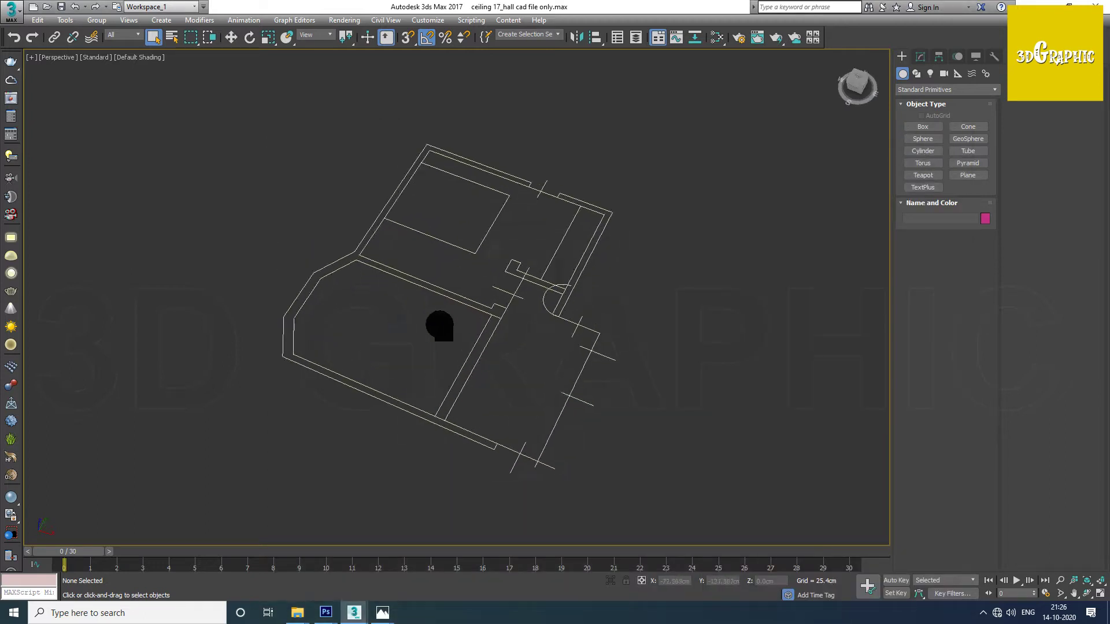
mouse_move(475, 340)
alt+middle_down()
mouse_move(483, 371)
mouse_move(373, 315)
alt+middle_up()
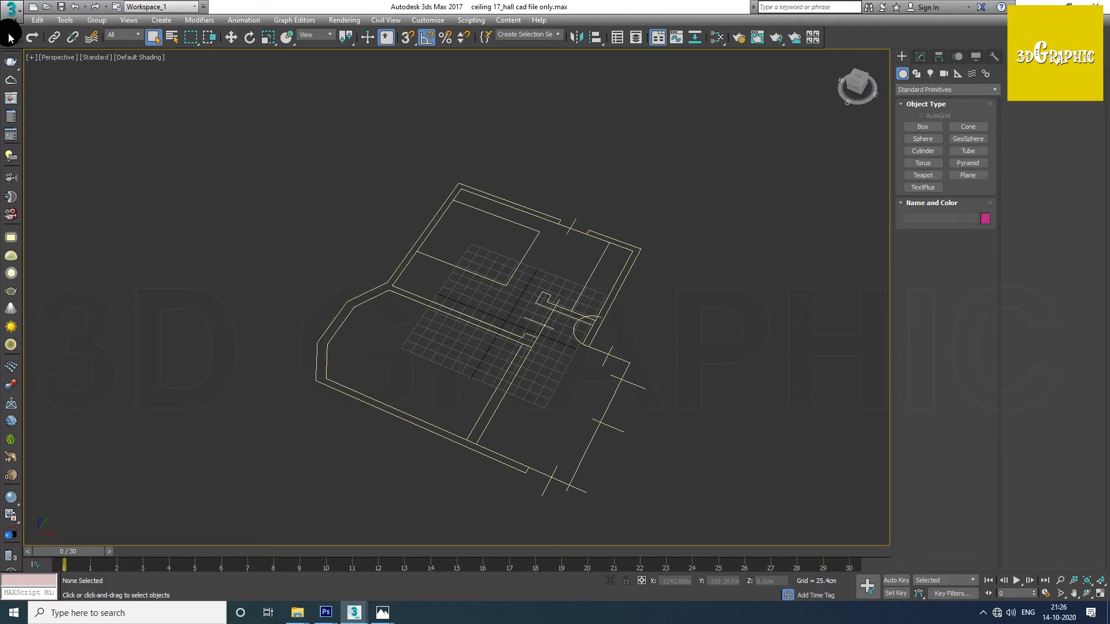
Step: Merge two paths.ai from the tex folder into the current scene as Shape1
click(10, 9)
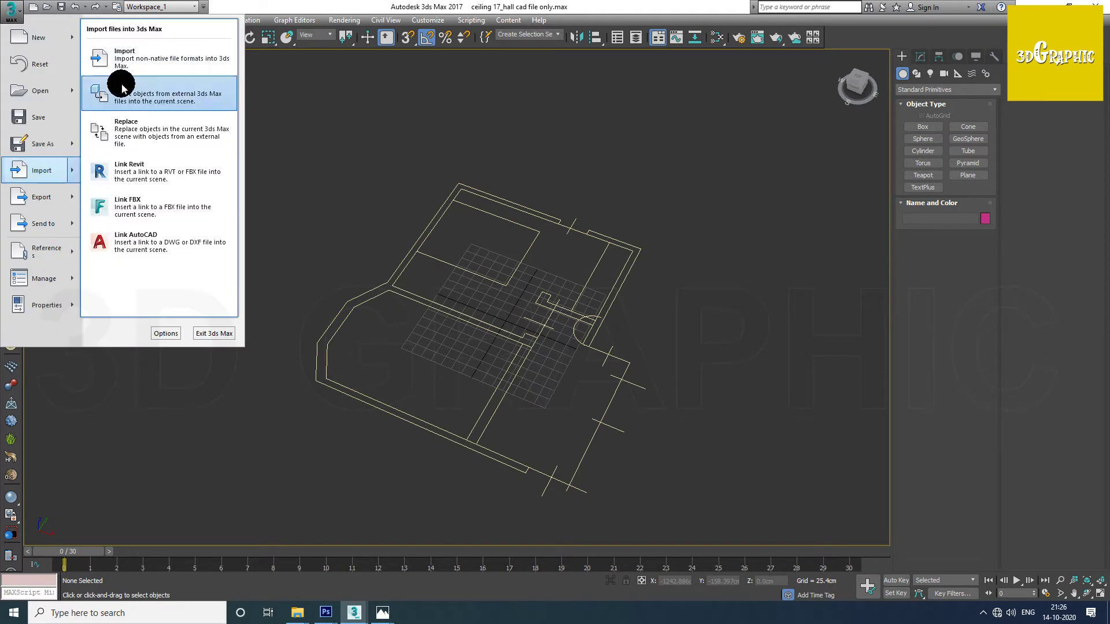
click(123, 95)
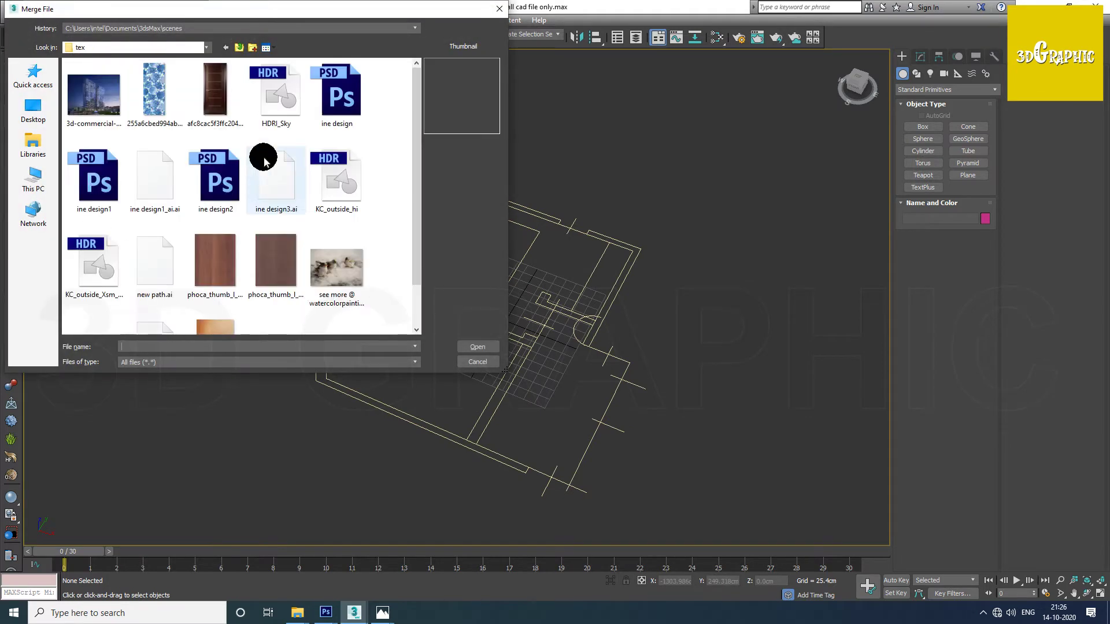
scroll(411, 272, down, 2)
click(155, 334)
click(477, 347)
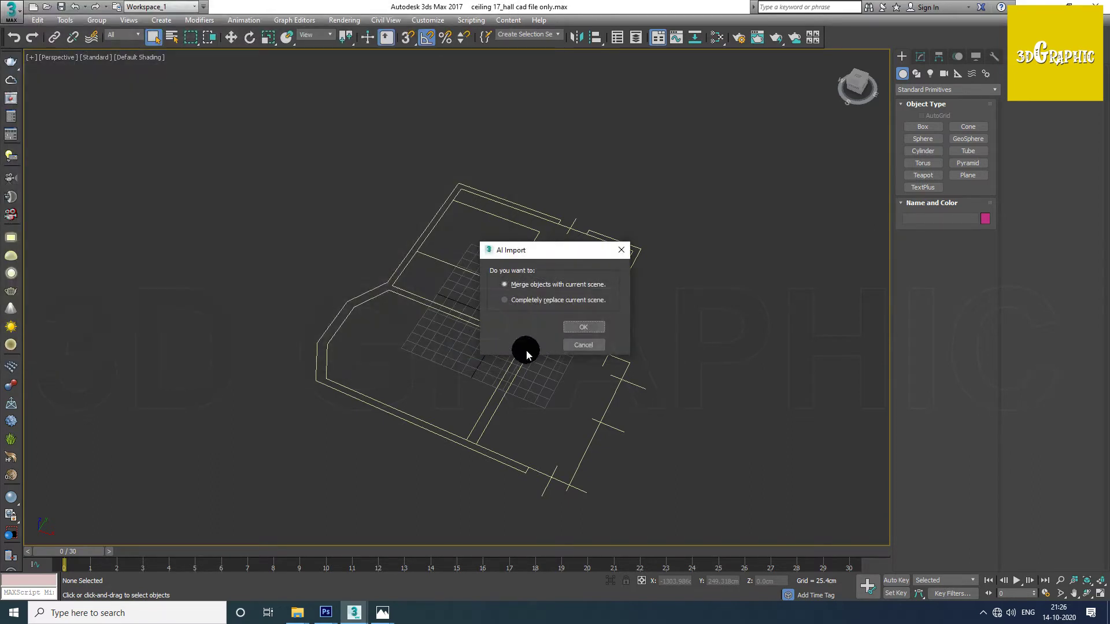
click(584, 327)
click(584, 321)
Step: In Top view, move Shape1 onto the hall area of the floor plan
key(z)
key(w)
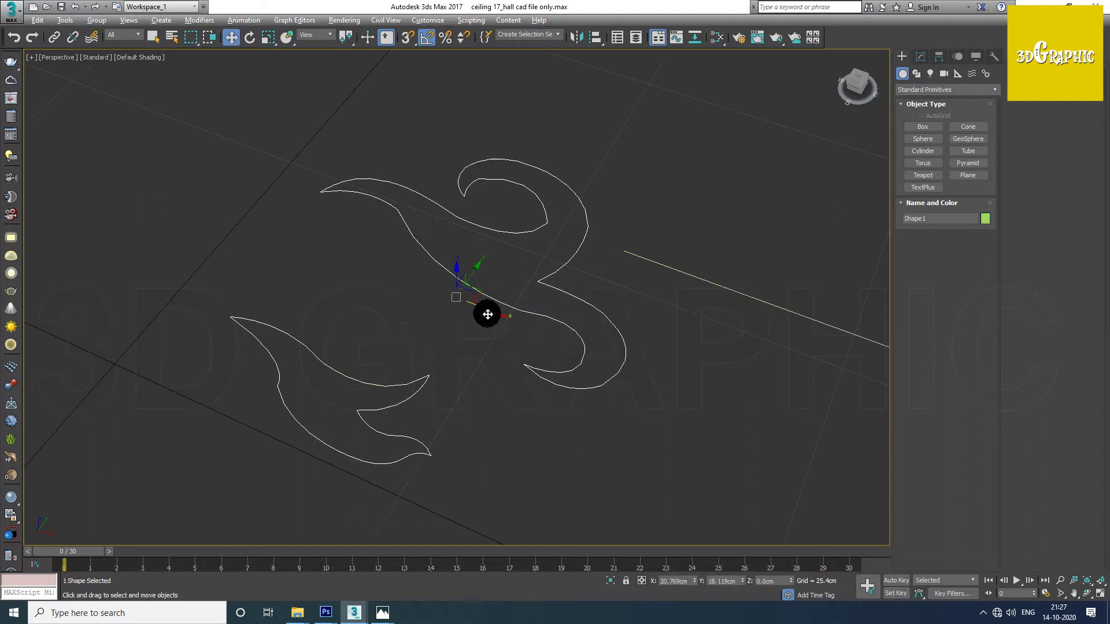
click(920, 56)
click(931, 253)
click(477, 223)
click(932, 253)
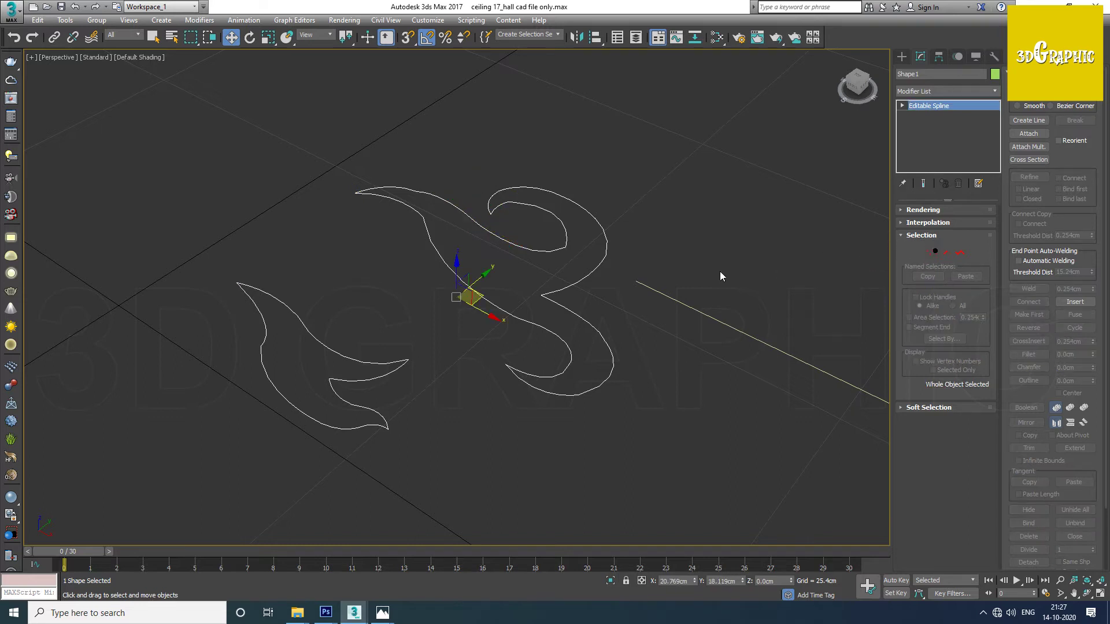
scroll(589, 276, down, 5)
key(t)
scroll(607, 310, down, 2)
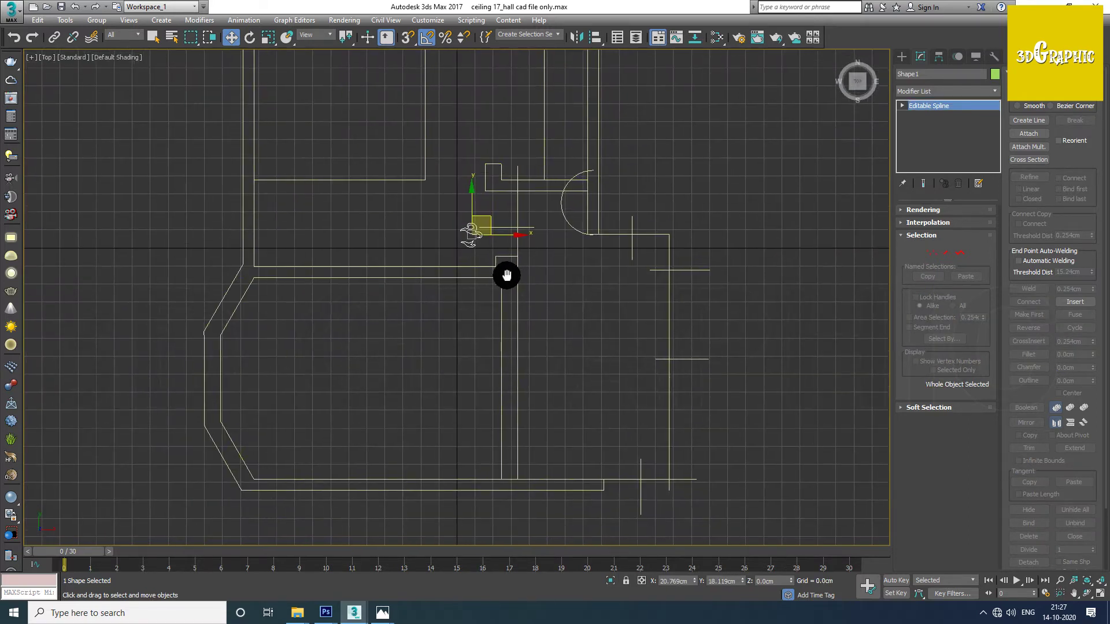
mouse_move(496, 227)
mouse_down()
mouse_move(359, 376)
mouse_move(418, 335)
mouse_up()
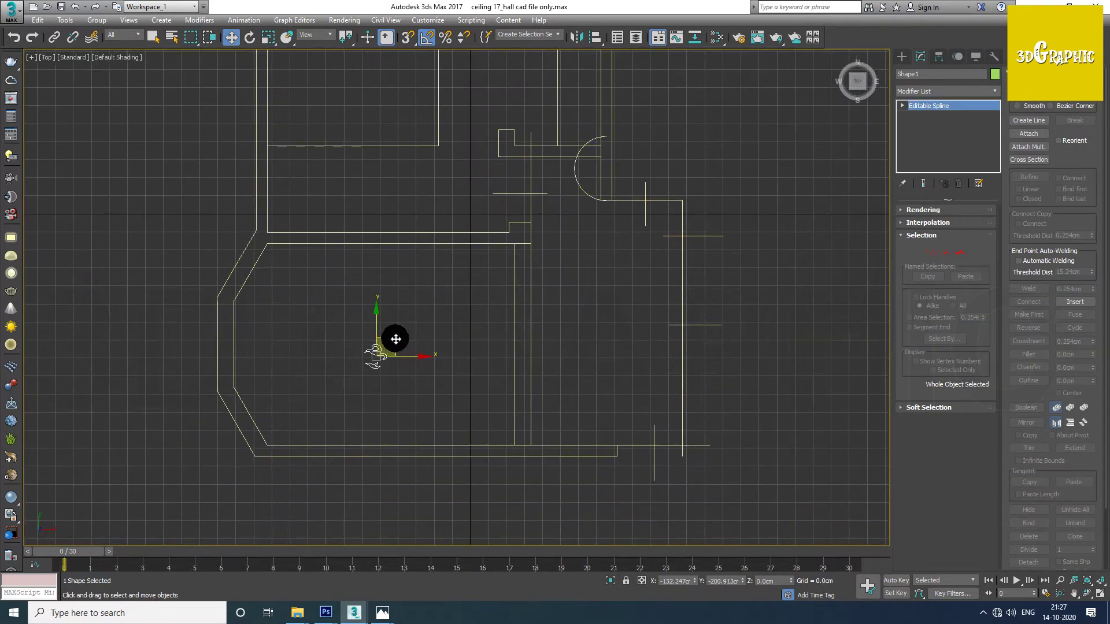
Step: Scale Shape1 up, rotate it 15 degrees, and fine-tune its size and position
key(r)
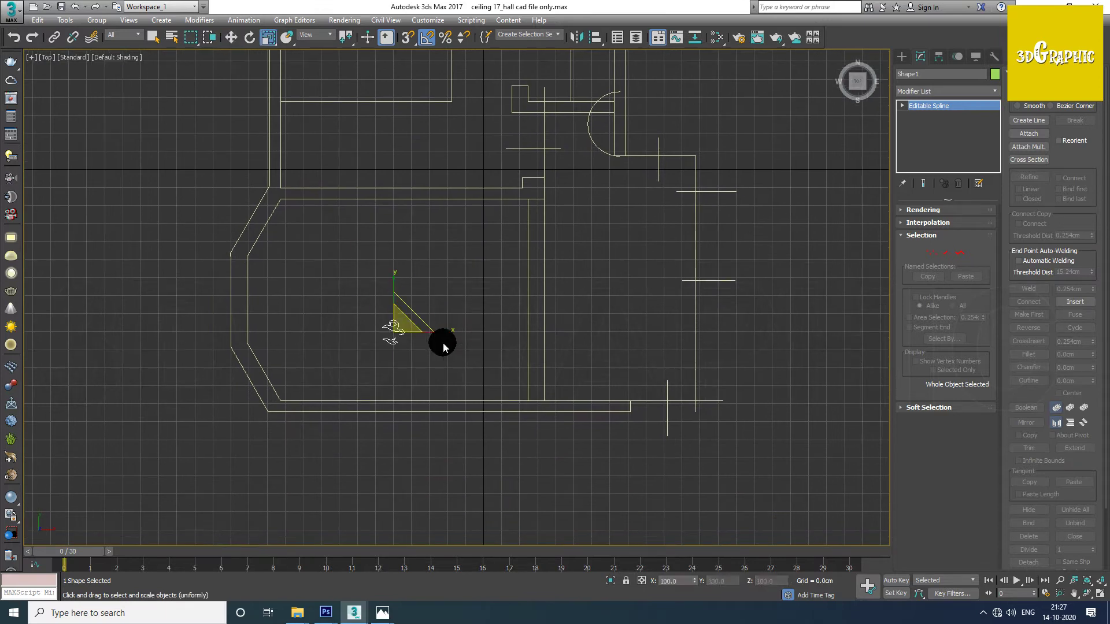
mouse_move(426, 292)
mouse_down()
mouse_move(577, 102)
mouse_move(708, 466)
mouse_up()
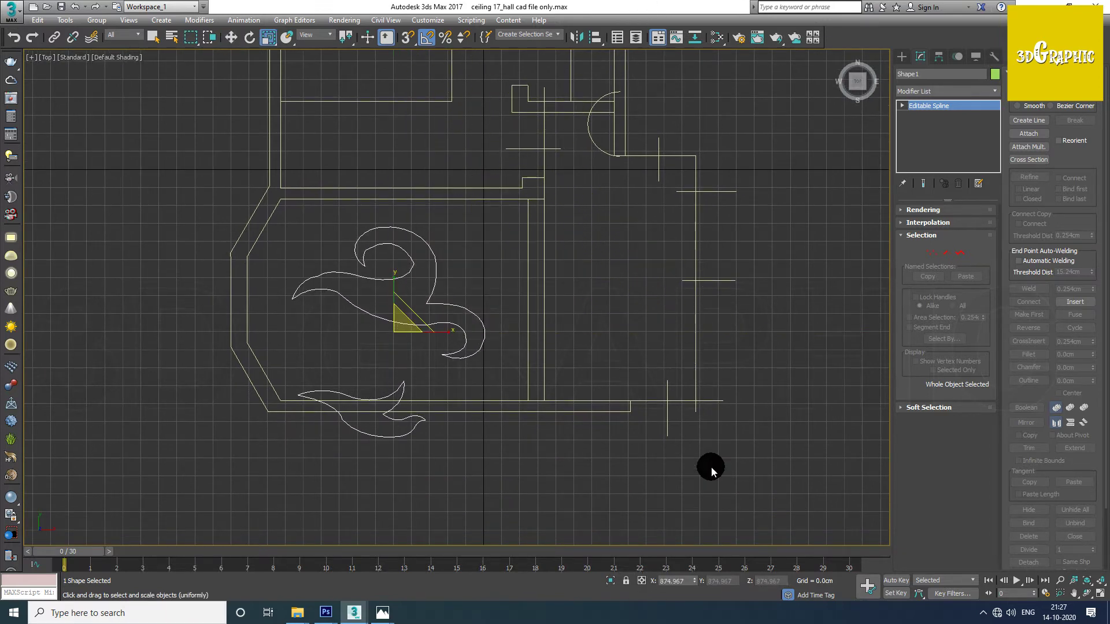
key(w)
key(e)
mouse_move(432, 340)
mouse_down()
mouse_move(428, 330)
mouse_move(415, 343)
mouse_move(427, 347)
mouse_up()
key(w)
key(r)
key(w)
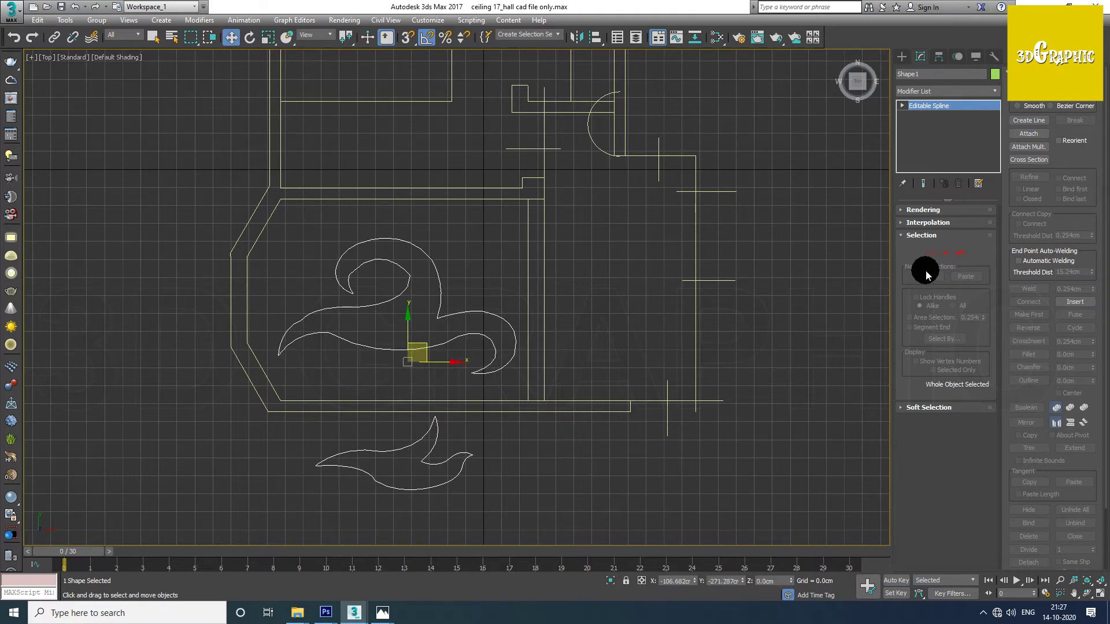
Step: Detach the lower spline as Shape002 and move it off to the right
click(960, 253)
middle_drag(435, 424, 443, 367)
click(446, 378)
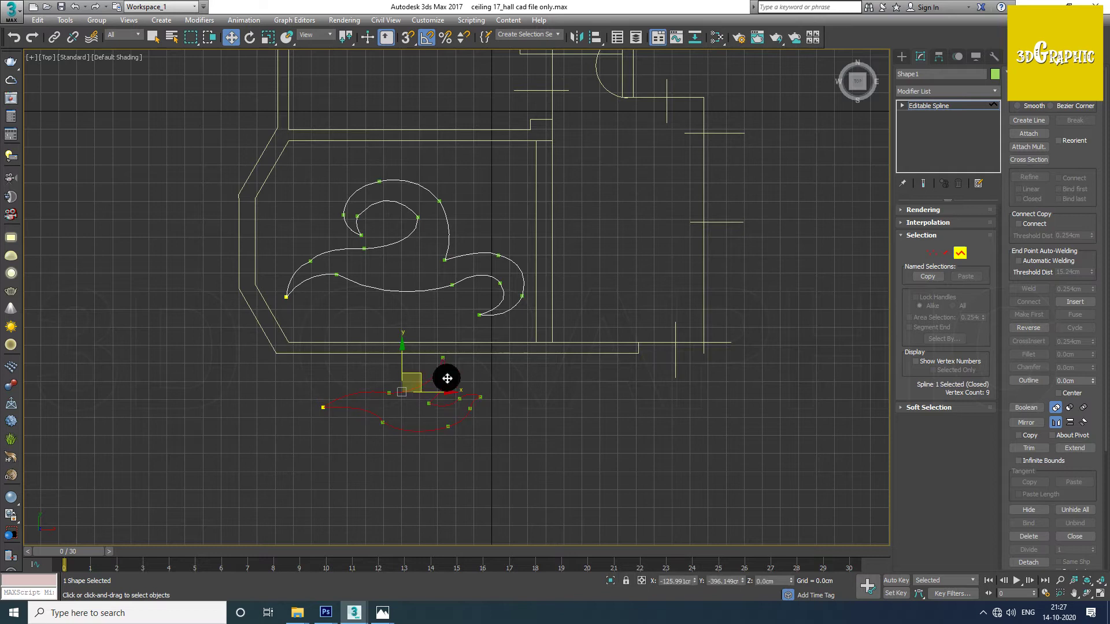
drag(1025, 373, 1039, 196)
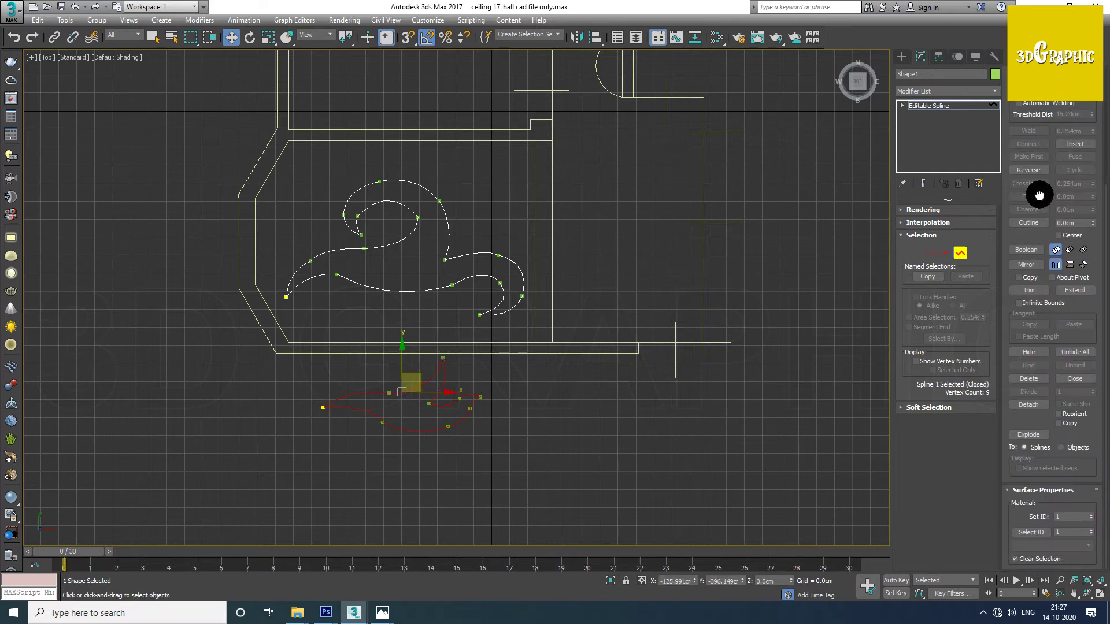
click(1028, 404)
click(572, 302)
click(960, 253)
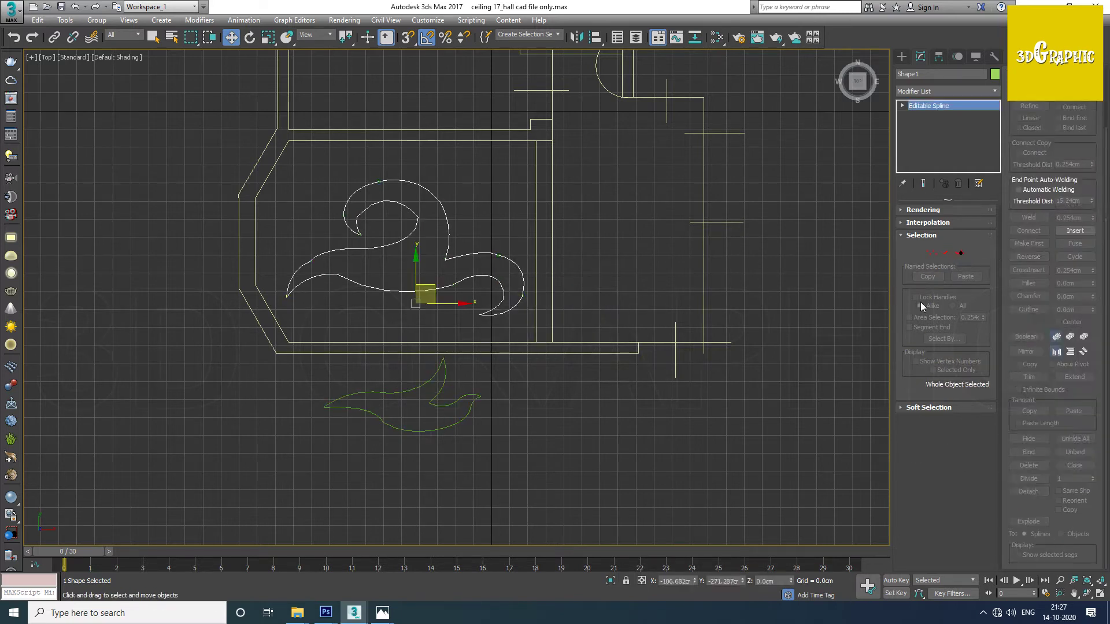
click(445, 401)
scroll(456, 417, down, 5)
drag(406, 430, 627, 355)
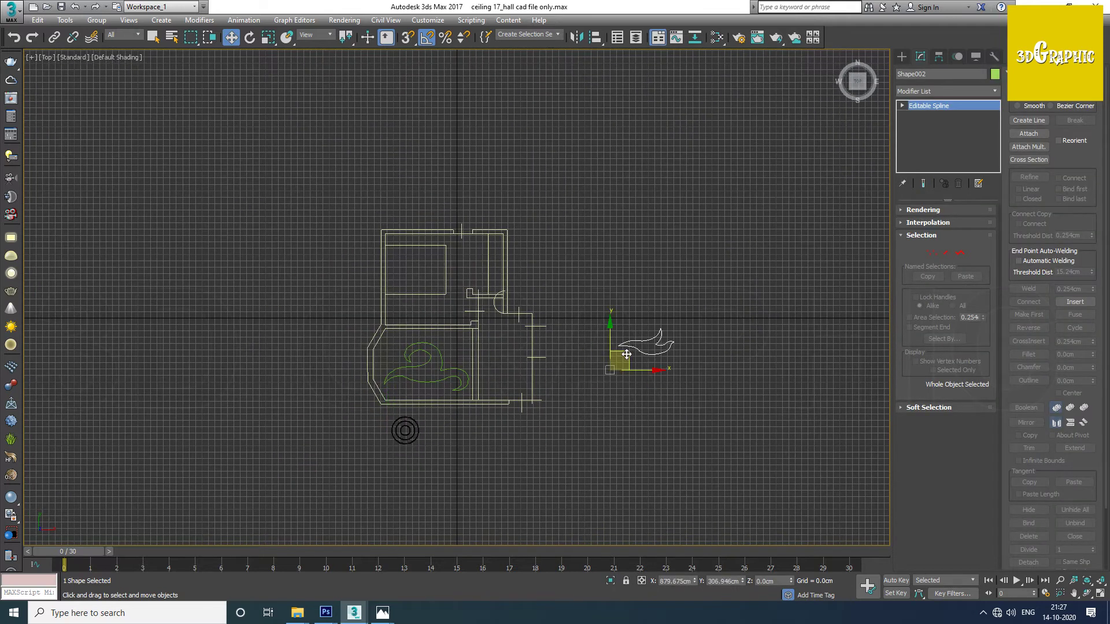
scroll(405, 376, up, 4)
Step: Reselect Shape1, hide the grid, and start selecting the swirl's vertices
click(469, 384)
key(g)
scroll(441, 372, up, 2)
middle_drag(455, 405, 408, 409)
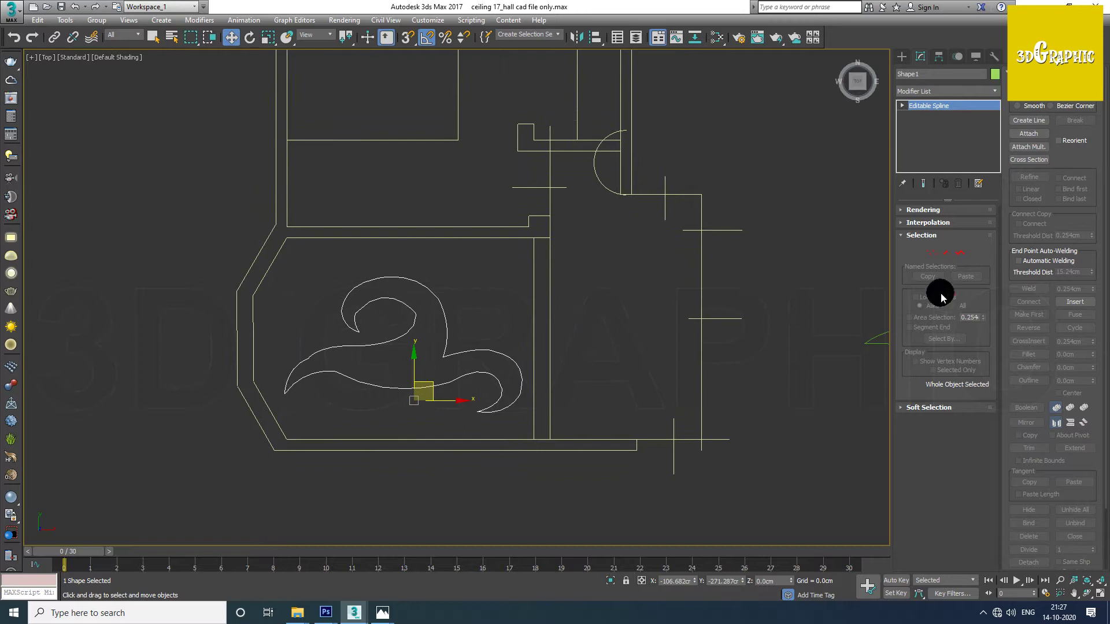
click(932, 252)
scroll(346, 393, up, 2)
click(300, 346)
click(376, 329)
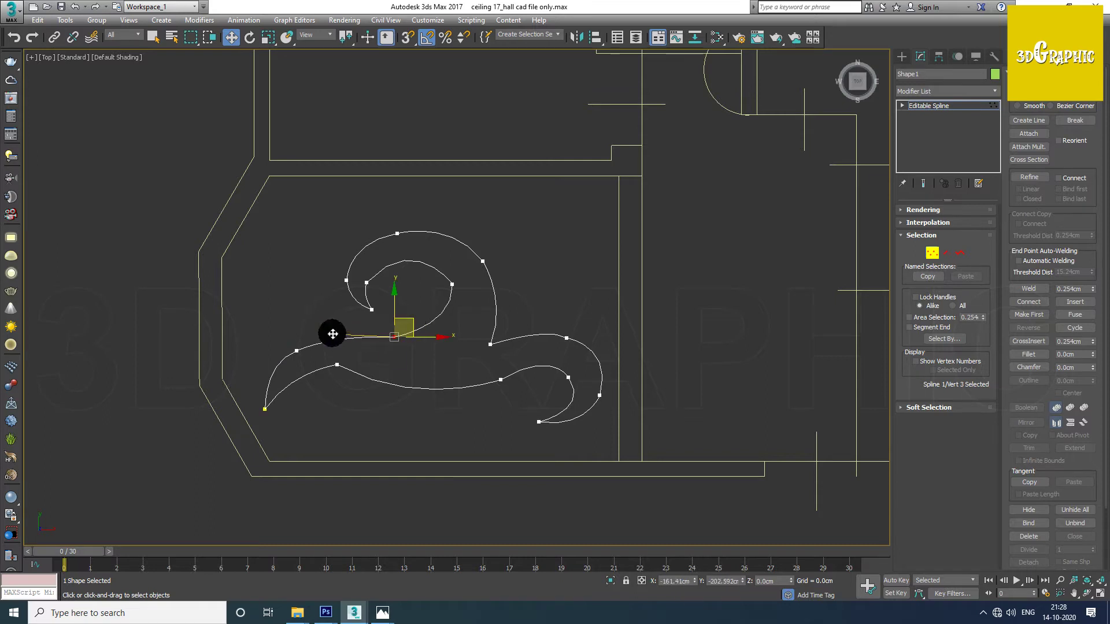
Step: Adjust the swirl's upper and right-side vertices to widen and smooth the curl
drag(346, 373, 341, 363)
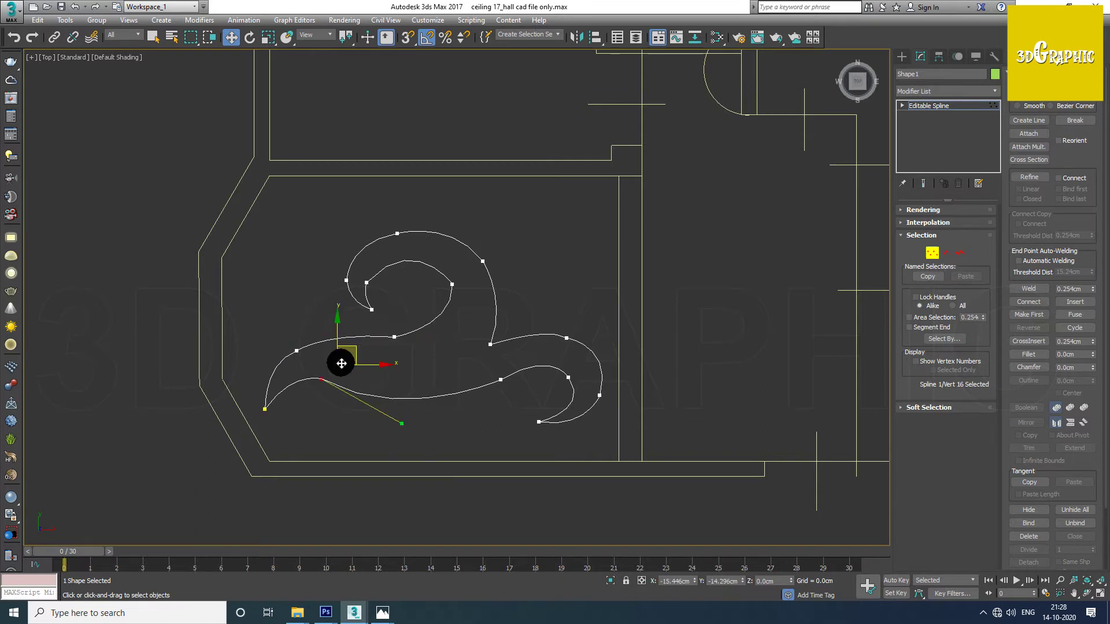
click(452, 283)
drag(473, 279, 468, 311)
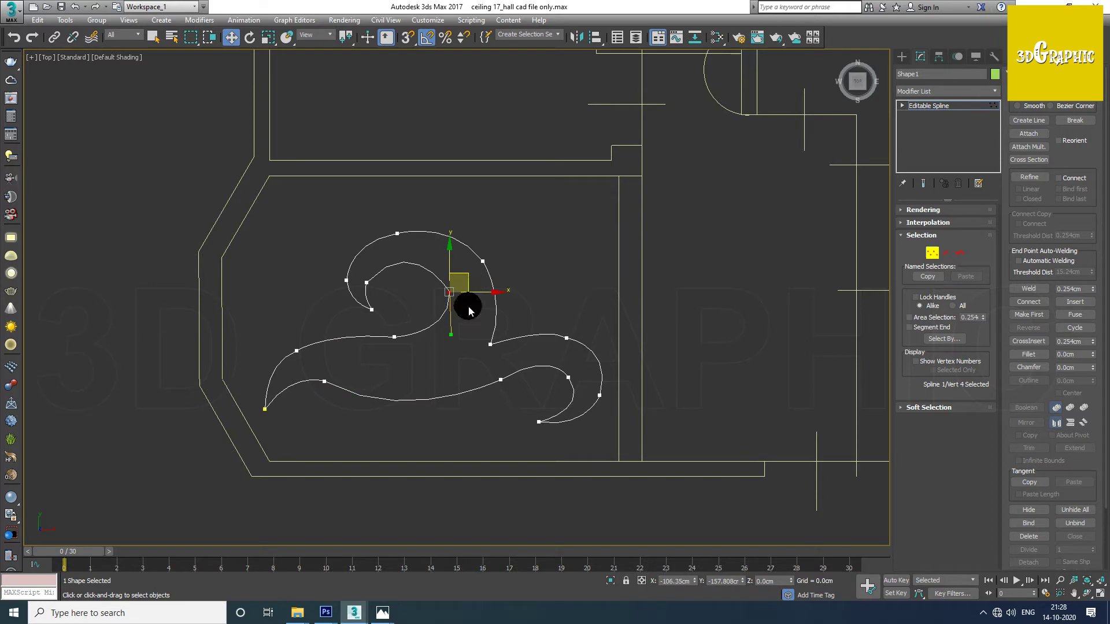
click(395, 336)
click(367, 282)
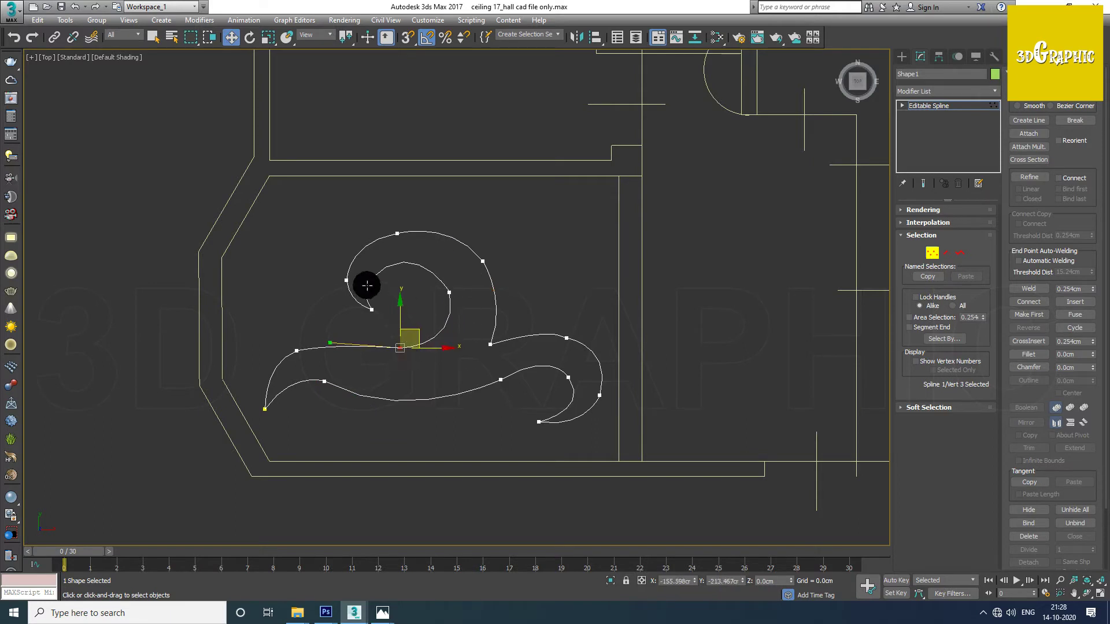
click(492, 343)
click(566, 335)
click(572, 337)
drag(586, 319, 590, 353)
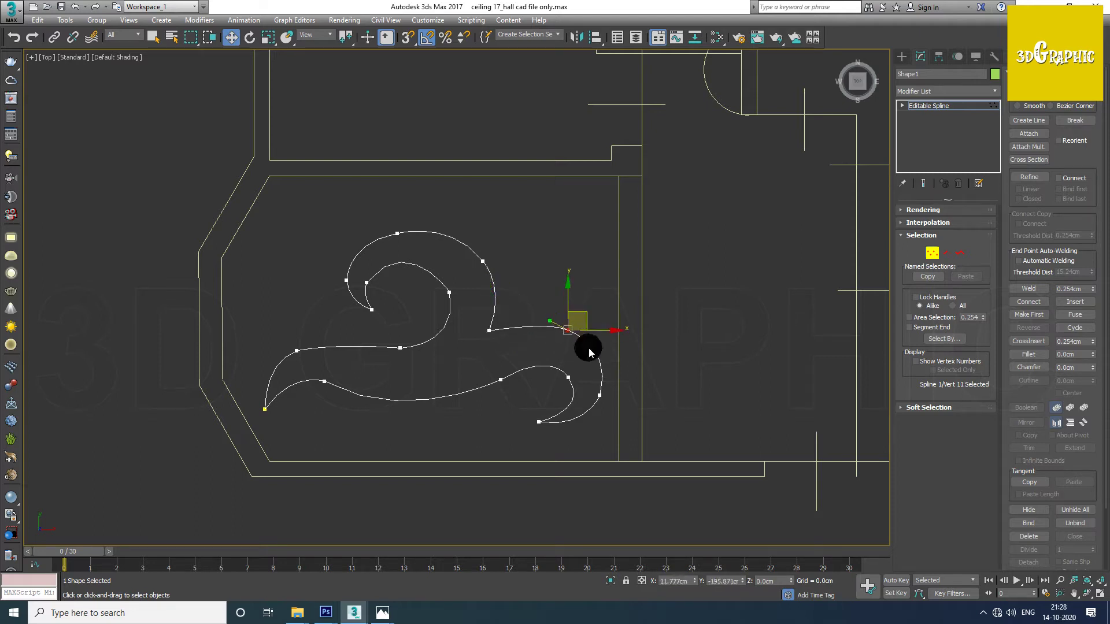
Step: Reshape the swirl's lower curve by moving a point and pulling out a tangent
click(490, 384)
drag(508, 377, 523, 382)
click(325, 381)
drag(406, 424, 465, 441)
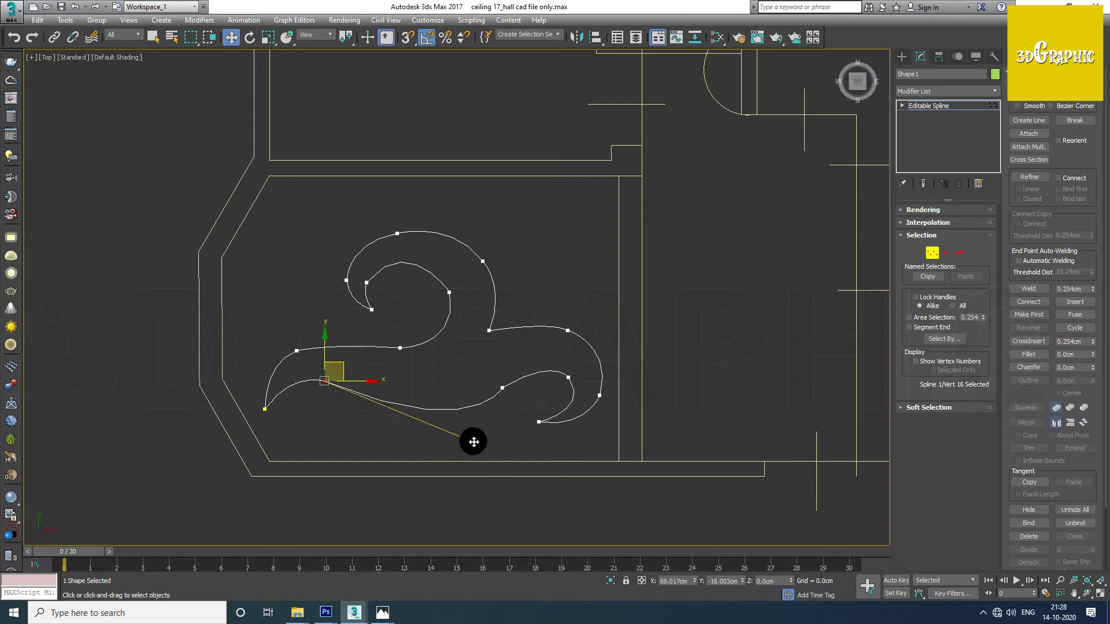
middle_drag(333, 408, 308, 402)
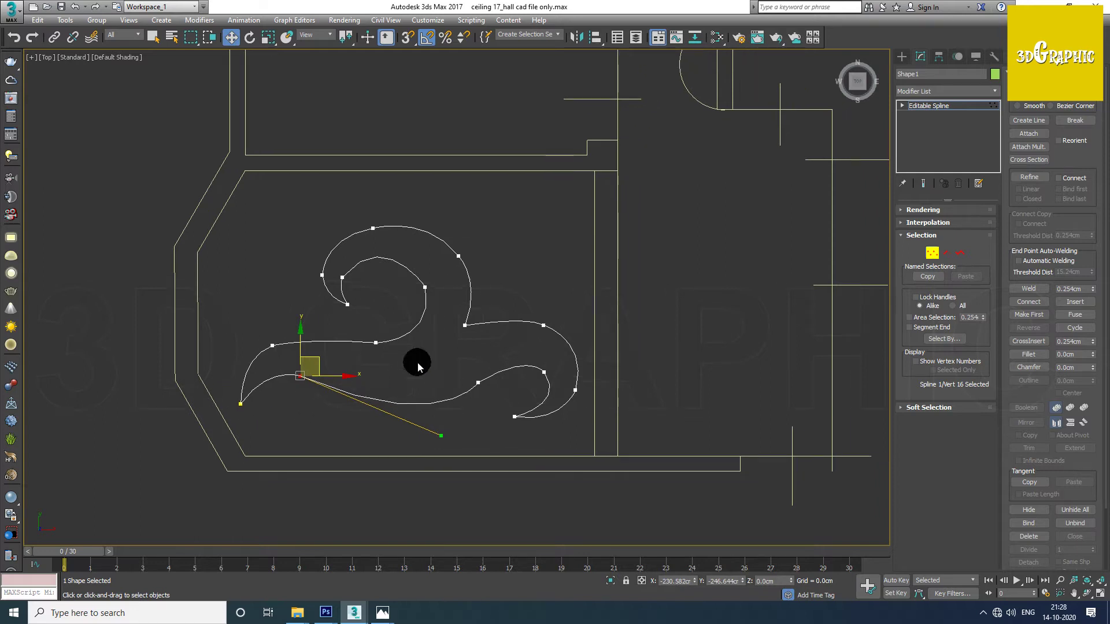
Step: Move Shape002, the wing outline, back over the swirl's lower part
click(935, 251)
scroll(440, 315, down, 3)
scroll(723, 329, up, 3)
click(815, 327)
mouse_move(827, 338)
mouse_down()
mouse_move(594, 412)
mouse_move(248, 392)
mouse_up()
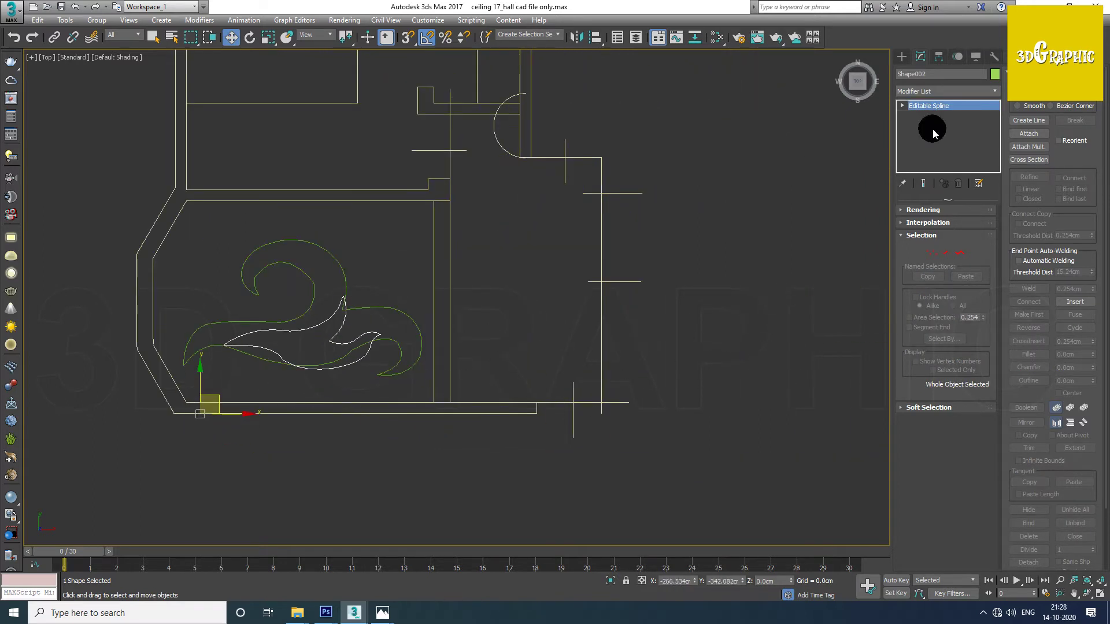
Step: Center Shape002's pivot with Affect Pivot Only, then scale the shape down uniformly
click(938, 57)
click(945, 135)
click(956, 196)
click(970, 139)
scroll(354, 358, up, 2)
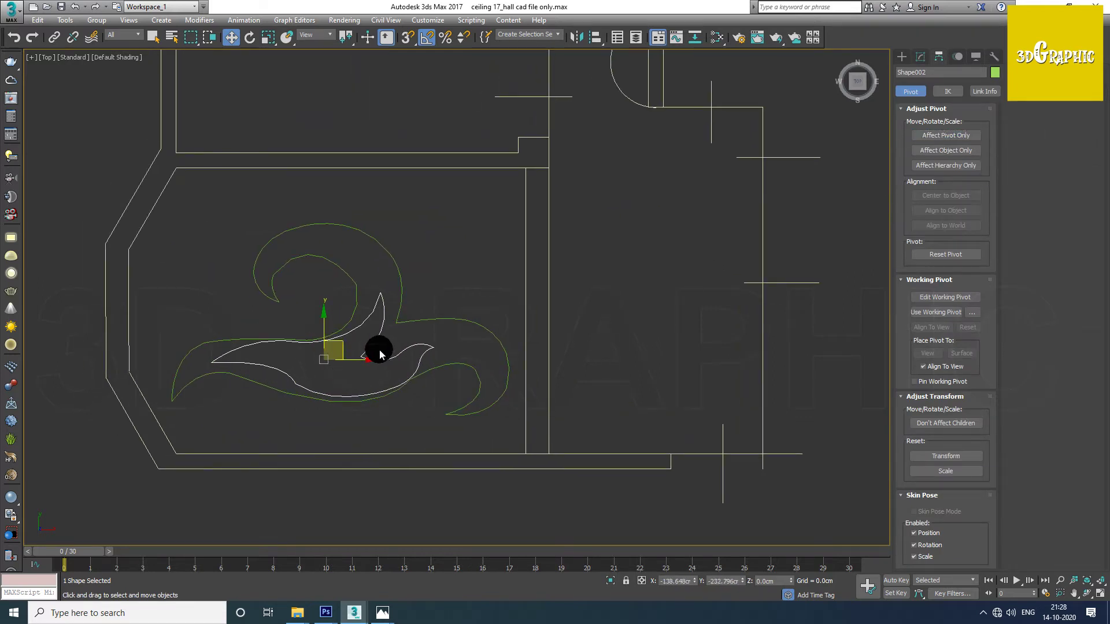
key(r)
mouse_move(332, 344)
mouse_down()
mouse_move(349, 371)
mouse_move(347, 348)
mouse_up()
key(w)
Step: In Vertex mode, move the leaf's top point and lower inner point into position
click(920, 56)
click(932, 253)
scroll(241, 341, up, 3)
drag(240, 341, 338, 353)
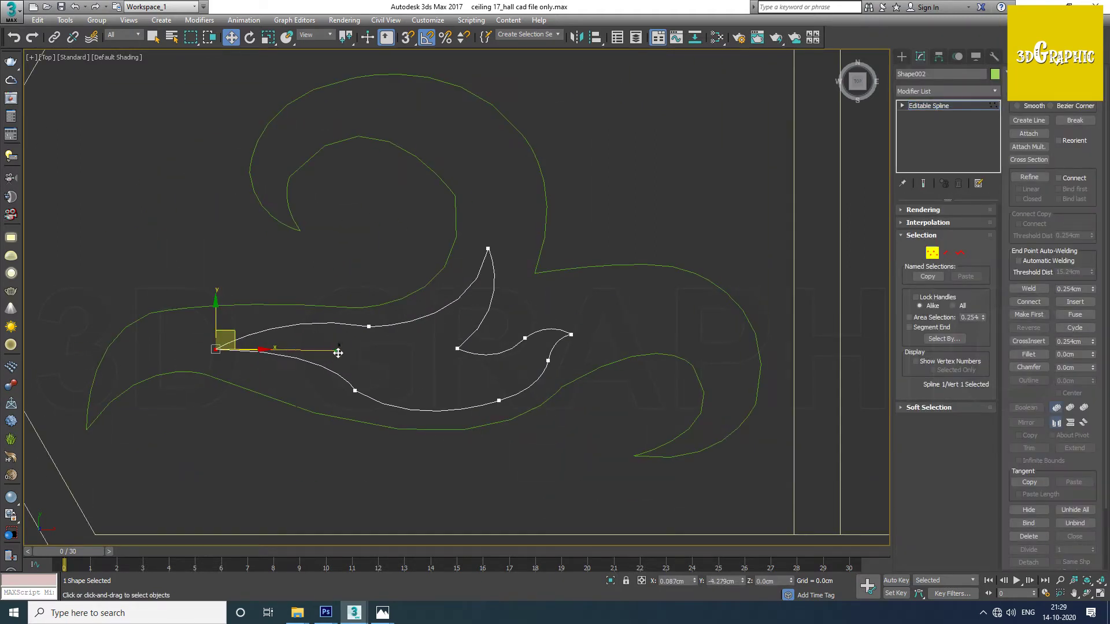
drag(393, 314, 369, 328)
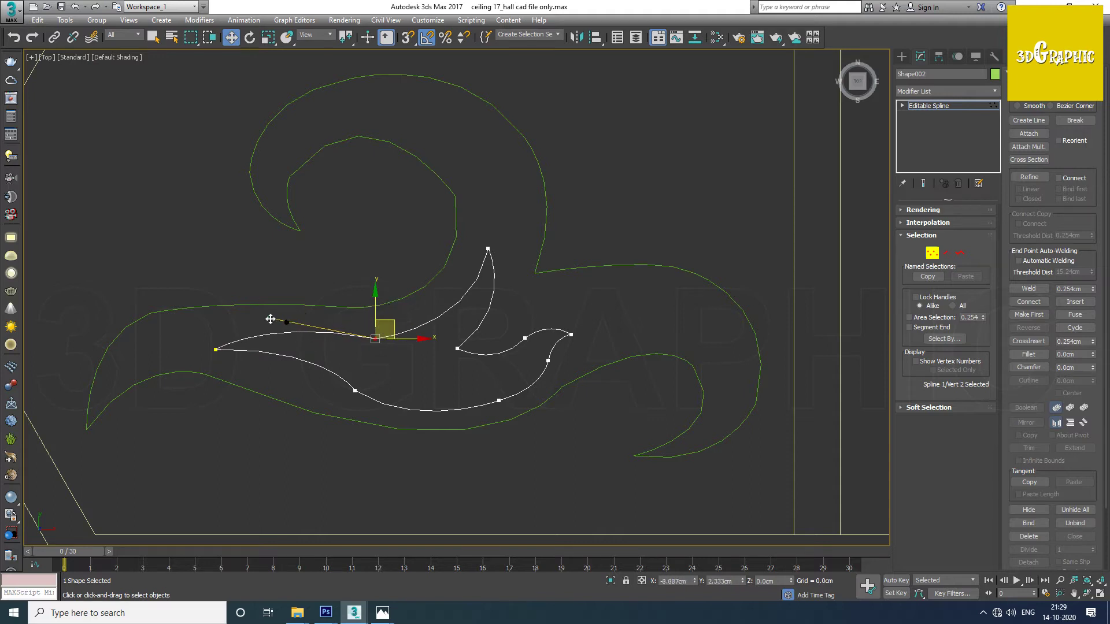
middle_drag(258, 307, 242, 328)
drag(471, 268, 485, 250)
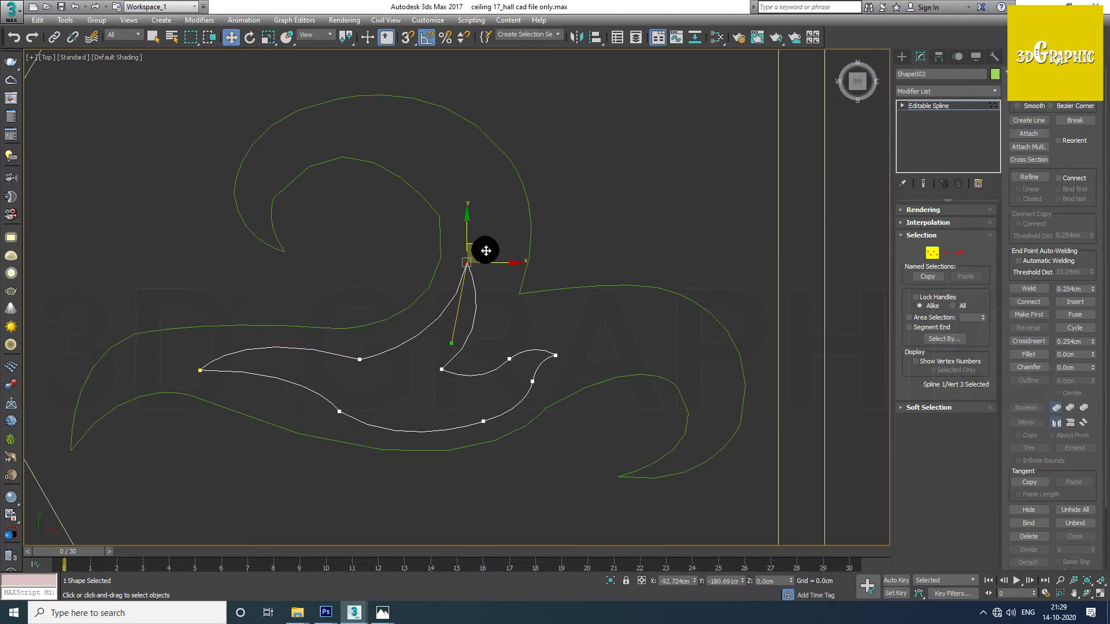
click(442, 368)
mouse_move(461, 346)
mouse_down()
mouse_move(481, 317)
mouse_move(448, 342)
mouse_up()
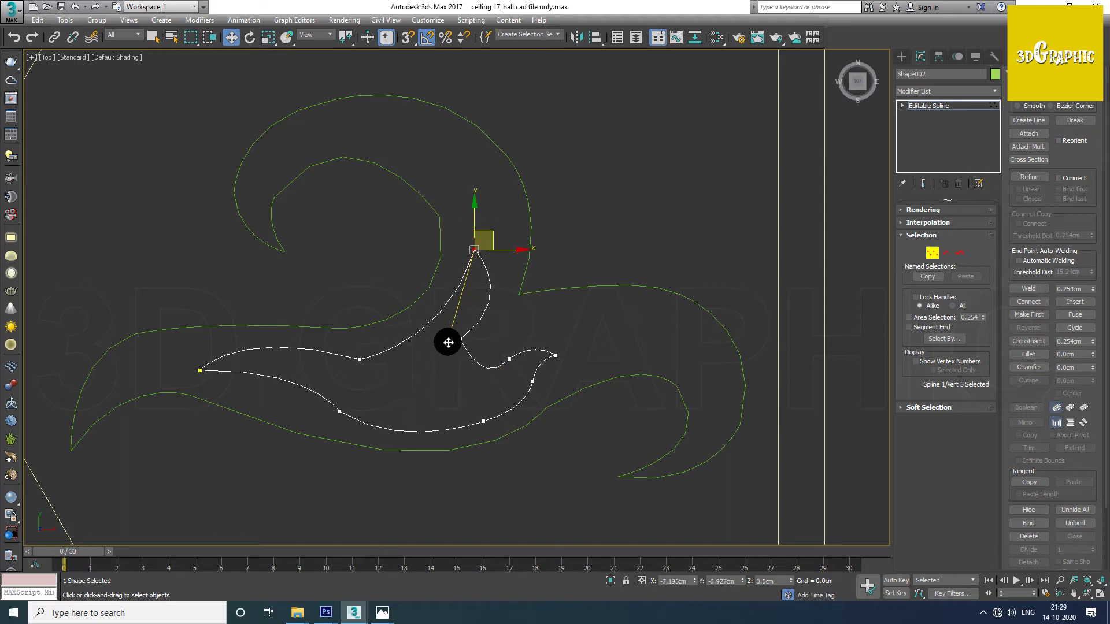
click(463, 340)
Step: Raise the right-end and lower points and smooth the bottom curve's tangent
drag(497, 397, 499, 399)
drag(536, 352, 575, 313)
click(483, 421)
drag(512, 405, 517, 385)
click(347, 408)
drag(364, 402, 353, 397)
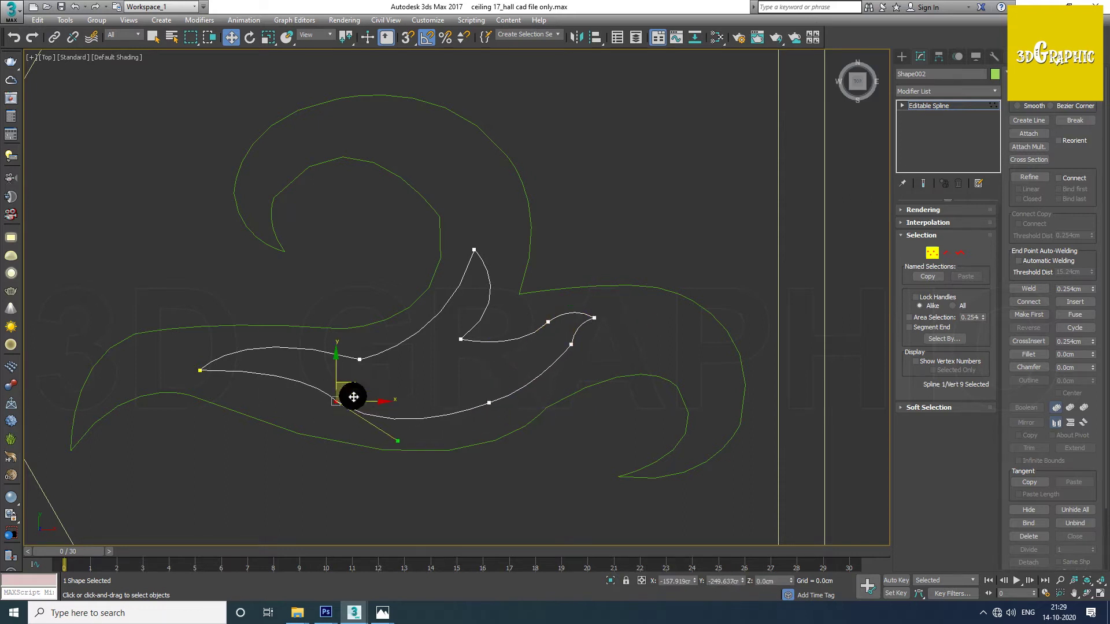
mouse_move(531, 389)
mouse_down()
mouse_move(493, 401)
mouse_move(511, 394)
mouse_up()
drag(623, 304, 519, 373)
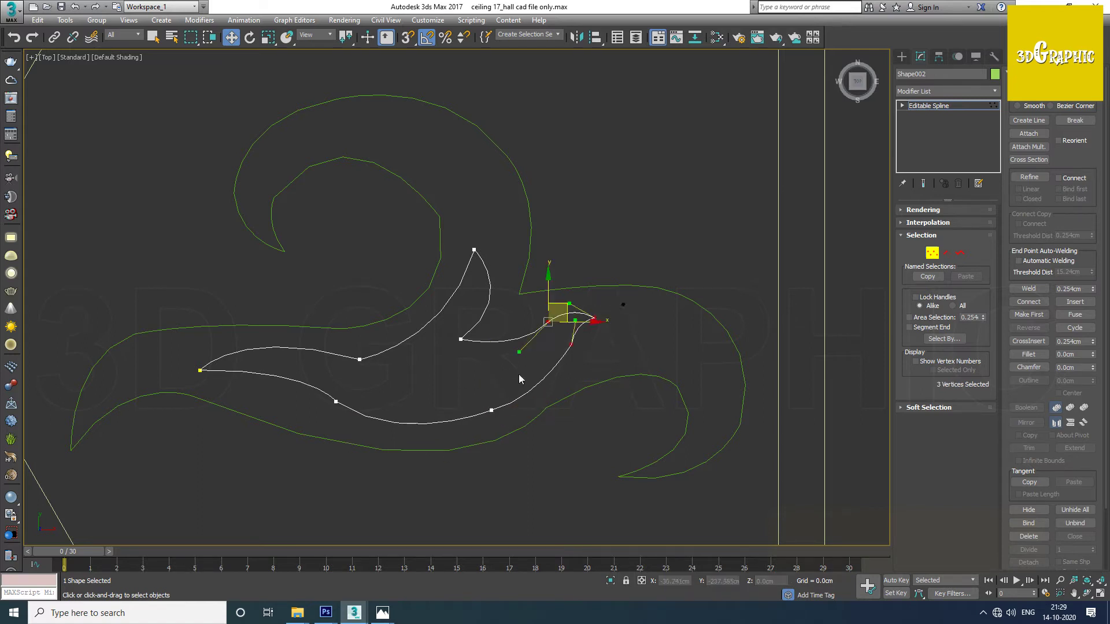
drag(562, 312, 565, 301)
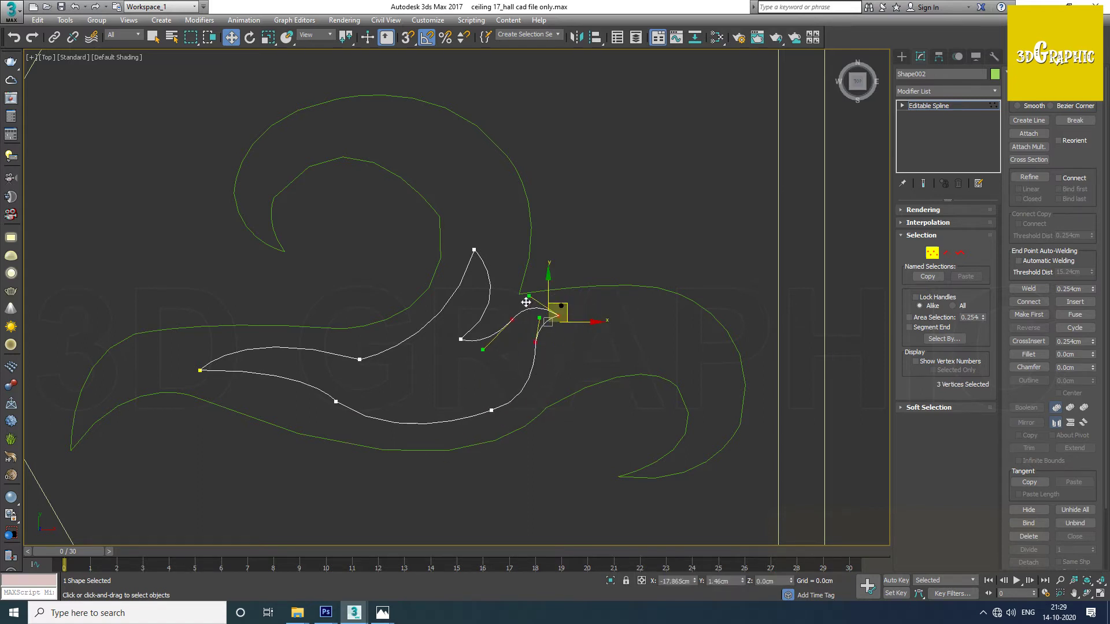
Step: Sharpen the upper tip and round the notch by pulling the vertex tangent handles
click(461, 339)
drag(470, 347, 500, 300)
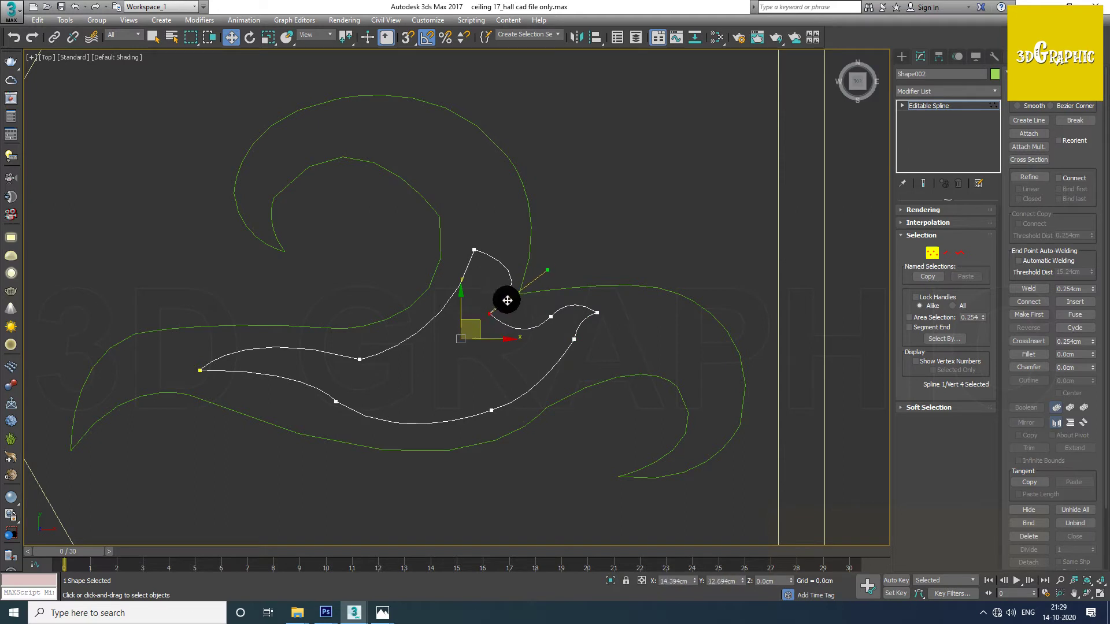
click(474, 250)
mouse_move(488, 235)
mouse_down()
mouse_move(449, 325)
mouse_move(451, 358)
mouse_up()
click(486, 316)
drag(500, 300, 536, 280)
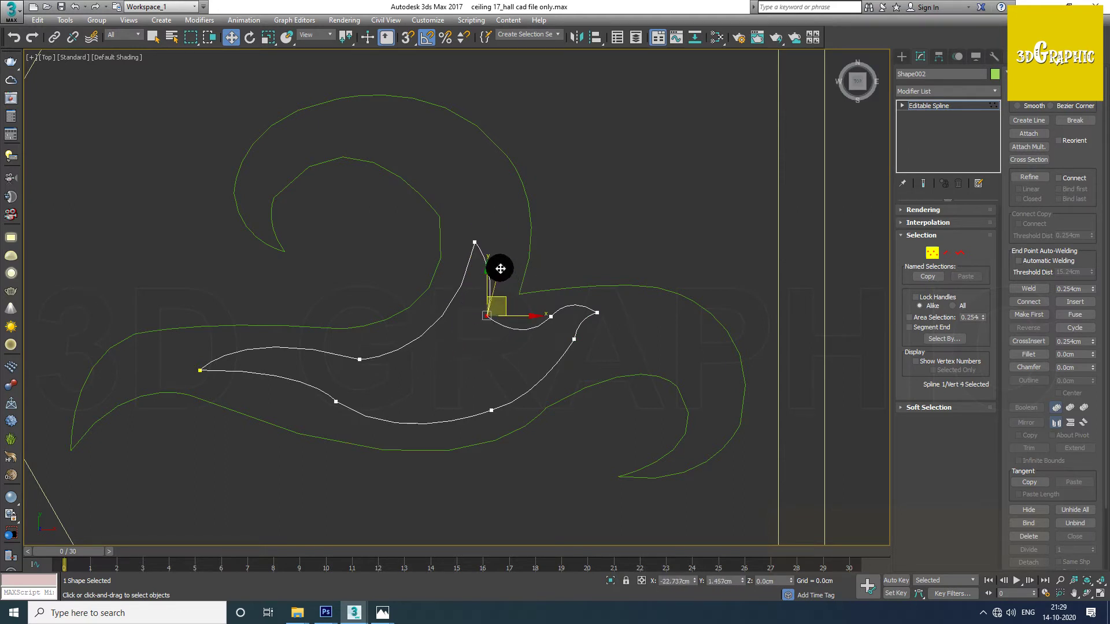
Step: Clear the point selection, exit Vertex mode and reframe the swirl design
click(385, 366)
scroll(458, 353, down, 2)
scroll(260, 317, down, 1)
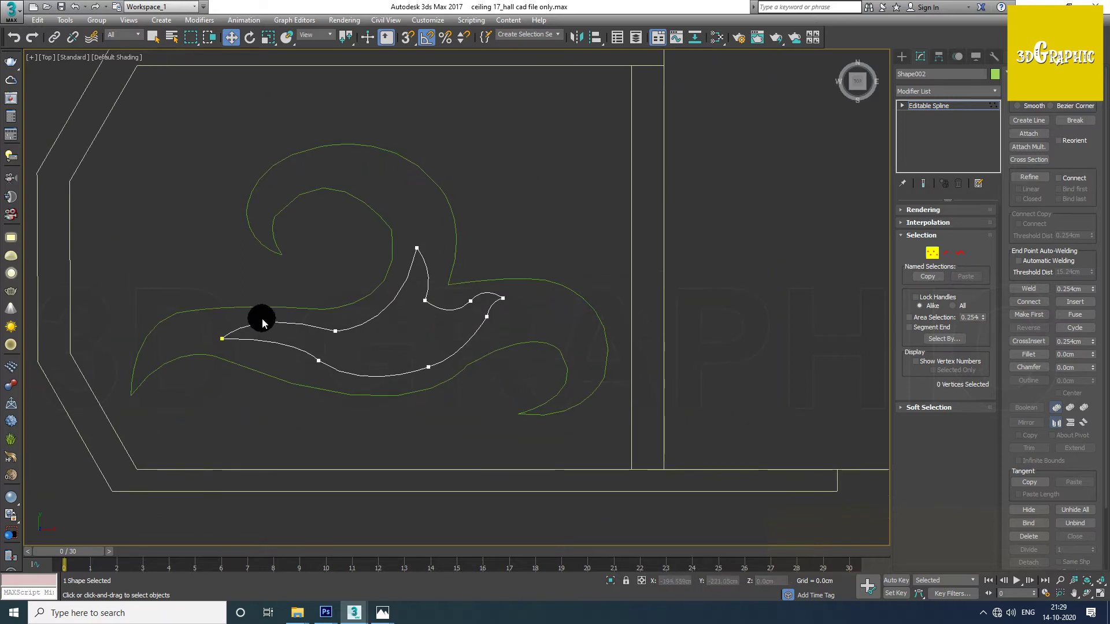
click(919, 255)
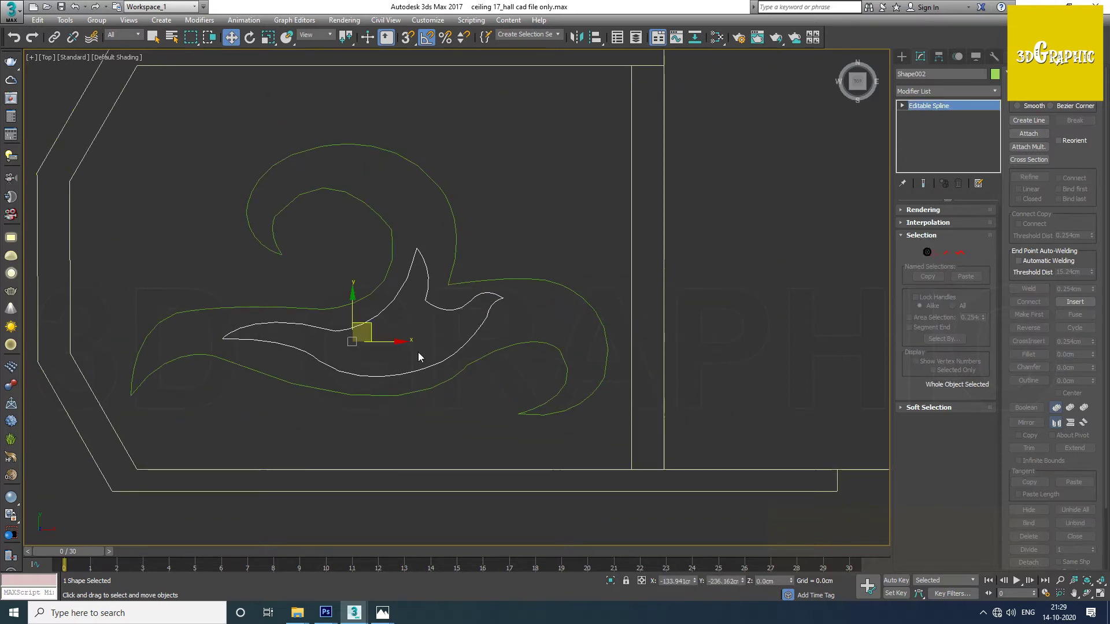
scroll(416, 353, down, 3)
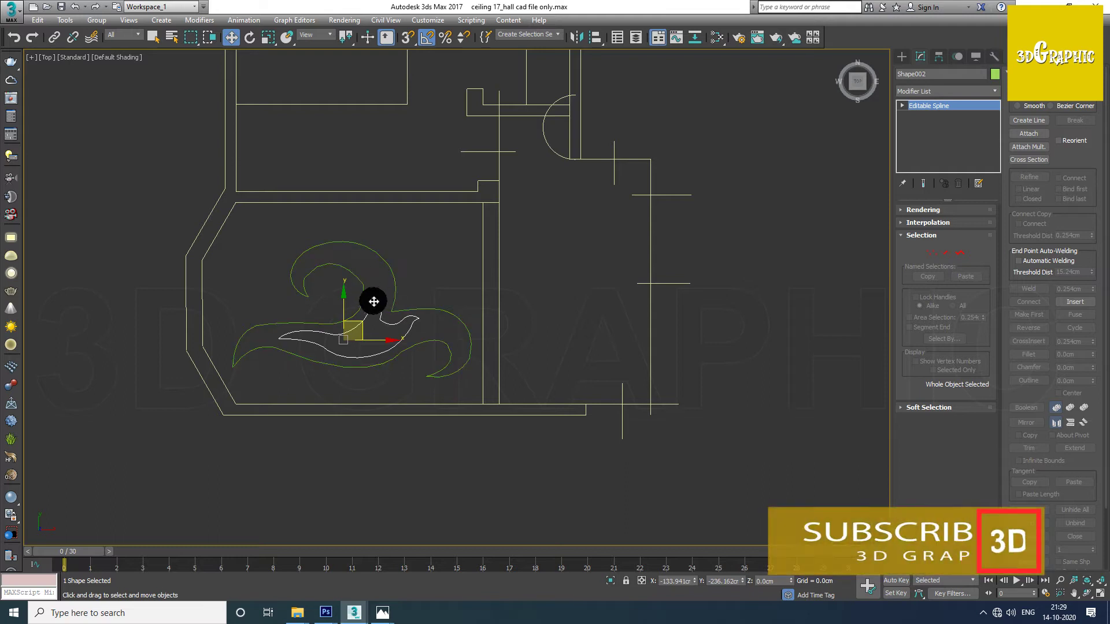
scroll(386, 309, up, 2)
middle_drag(360, 287, 385, 303)
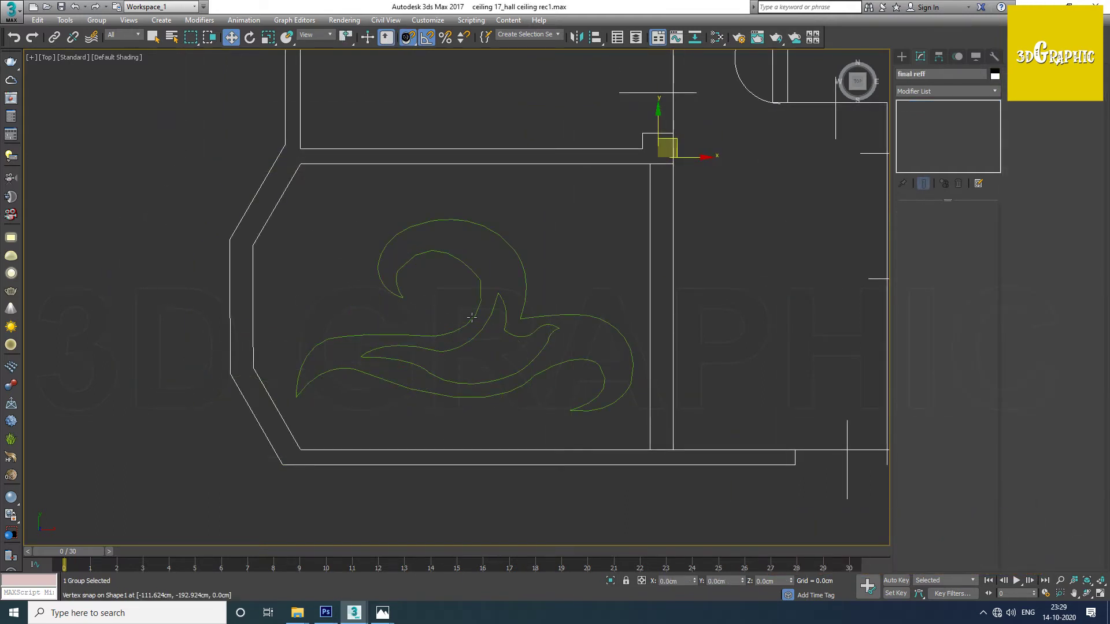
Step: Draw the closed six-point Line001 through the hall ceiling corners around the swirl
click(903, 56)
click(928, 135)
click(650, 164)
click(300, 164)
click(253, 247)
click(253, 367)
click(300, 449)
click(649, 449)
click(649, 165)
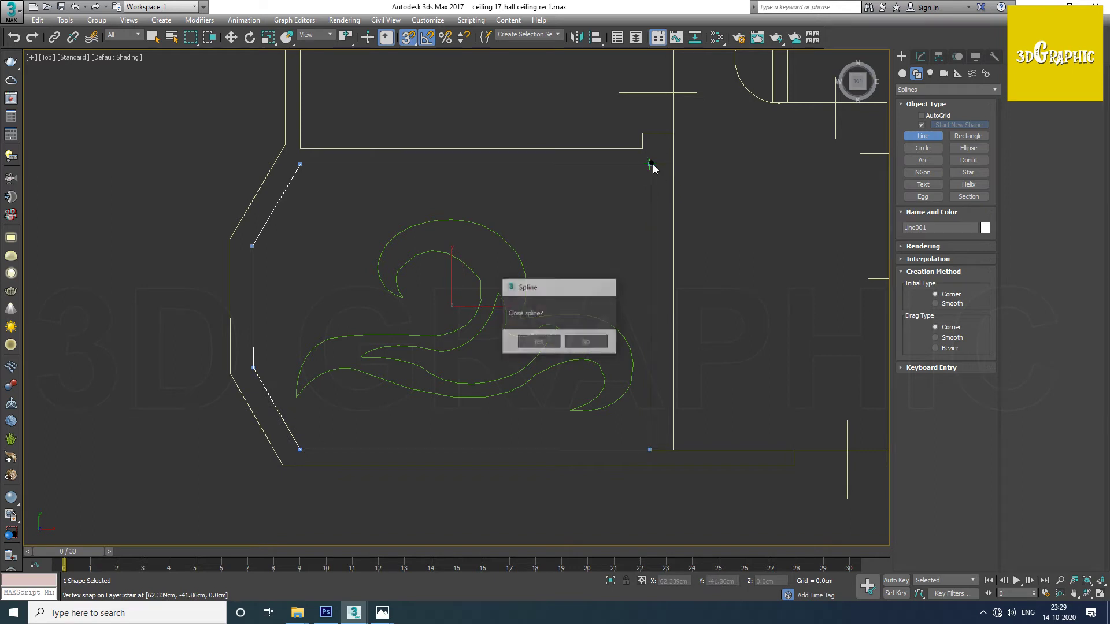
click(538, 341)
click(924, 135)
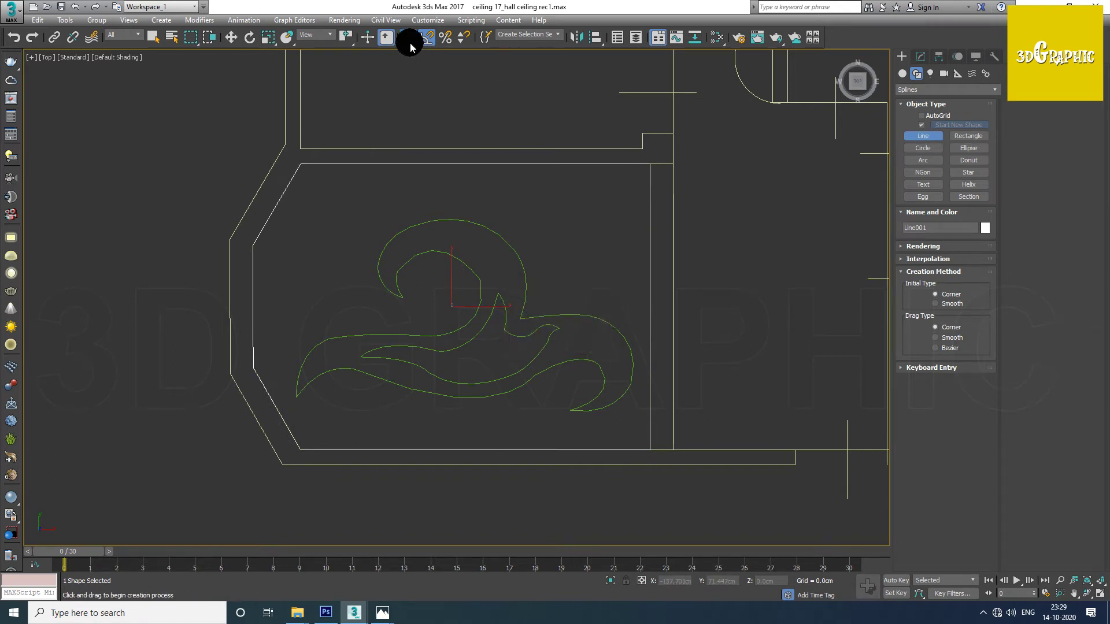
Step: In Perspective view, Shift-drag the two swirl splines aside as an independent Copy
key(w)
drag(552, 263, 552, 263)
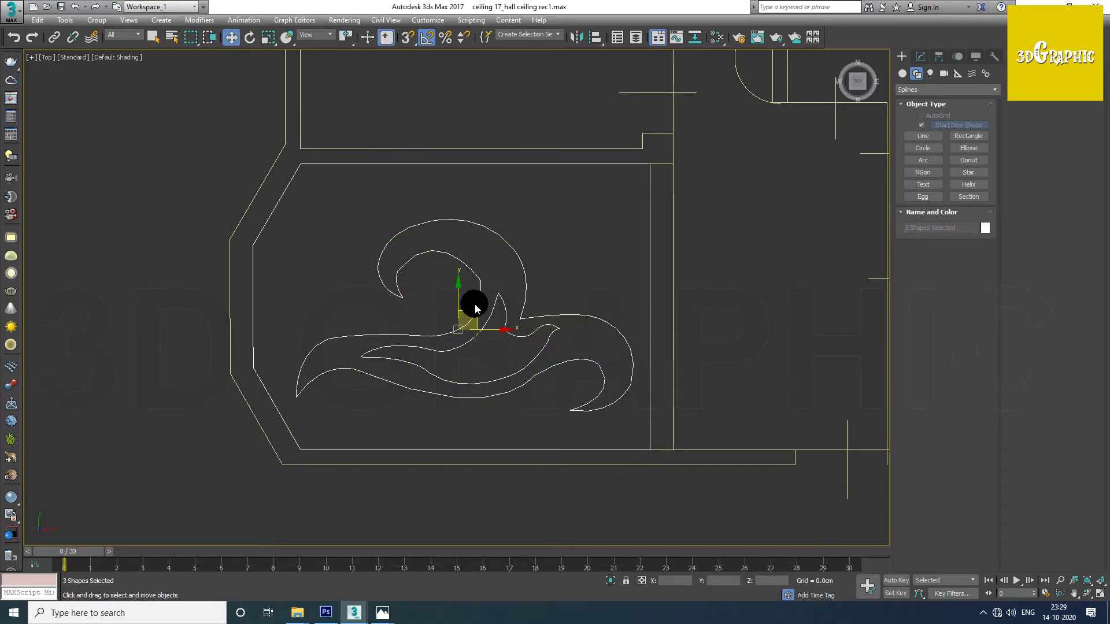
key(z)
key(p)
key(z)
mouse_move(458, 290)
alt+middle_down()
mouse_move(532, 322)
mouse_move(520, 330)
mouse_move(449, 297)
mouse_move(496, 248)
alt+middle_up()
alt+click(476, 290)
mouse_move(467, 314)
alt+middle_down()
mouse_move(449, 354)
mouse_move(458, 392)
alt+middle_up()
mouse_move(450, 347)
shift+mouse_down()
mouse_move(181, 326)
mouse_move(192, 291)
shift+mouse_up()
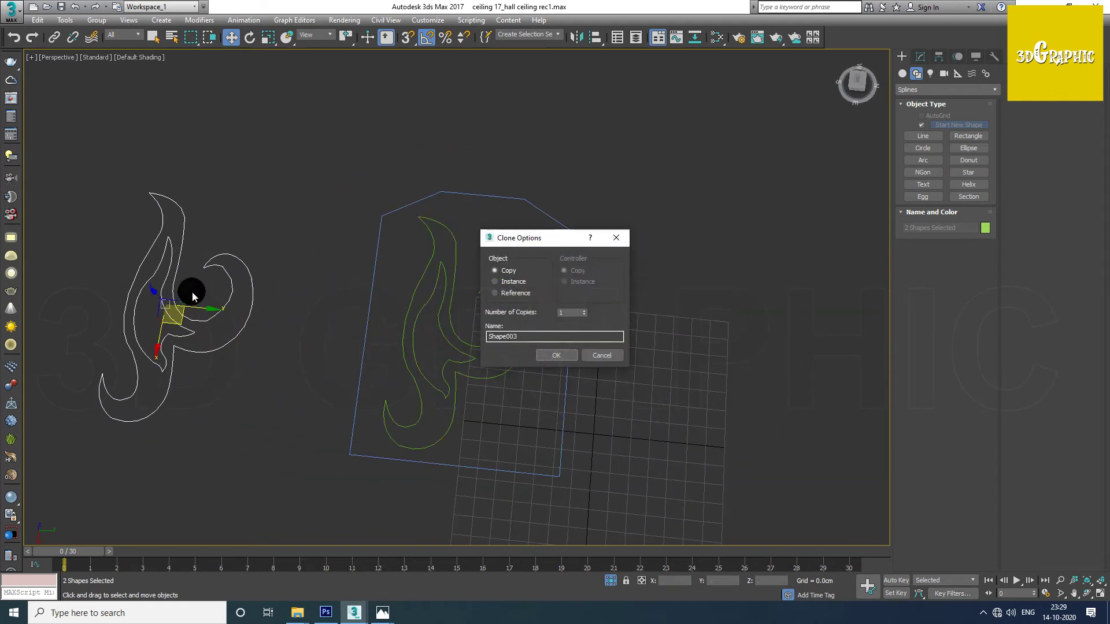
click(556, 354)
alt+middle_drag(562, 352, 448, 332)
Step: Select Line001 in Top view and add an Edit Spline modifier
click(510, 347)
alt+middle_drag(511, 347, 520, 370)
key(t)
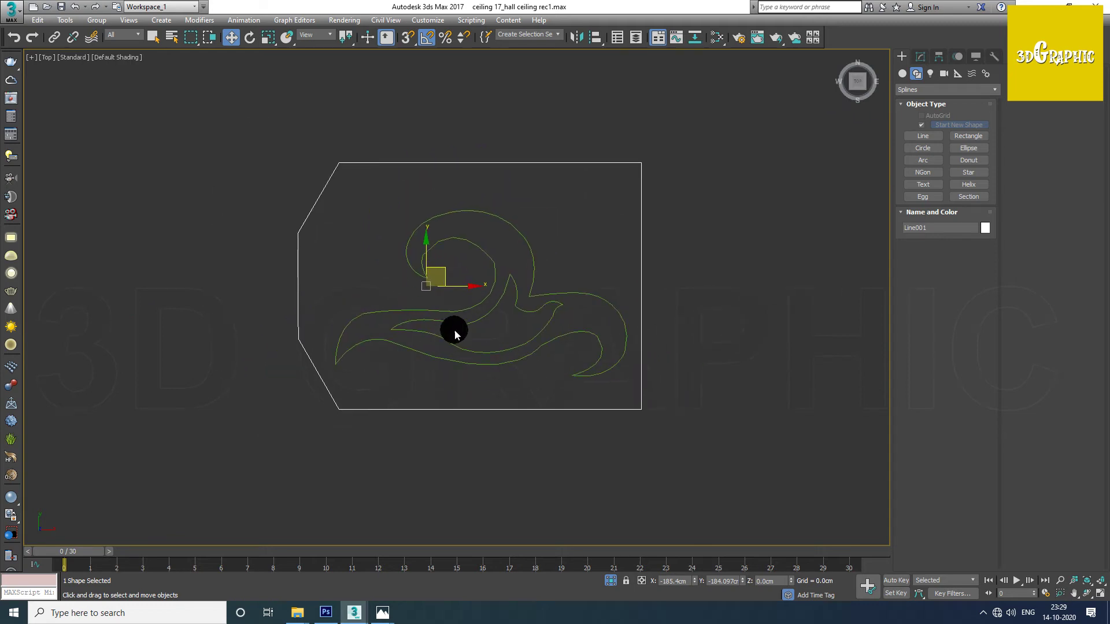
click(921, 55)
click(941, 90)
scroll(938, 92, down, 5)
click(937, 94)
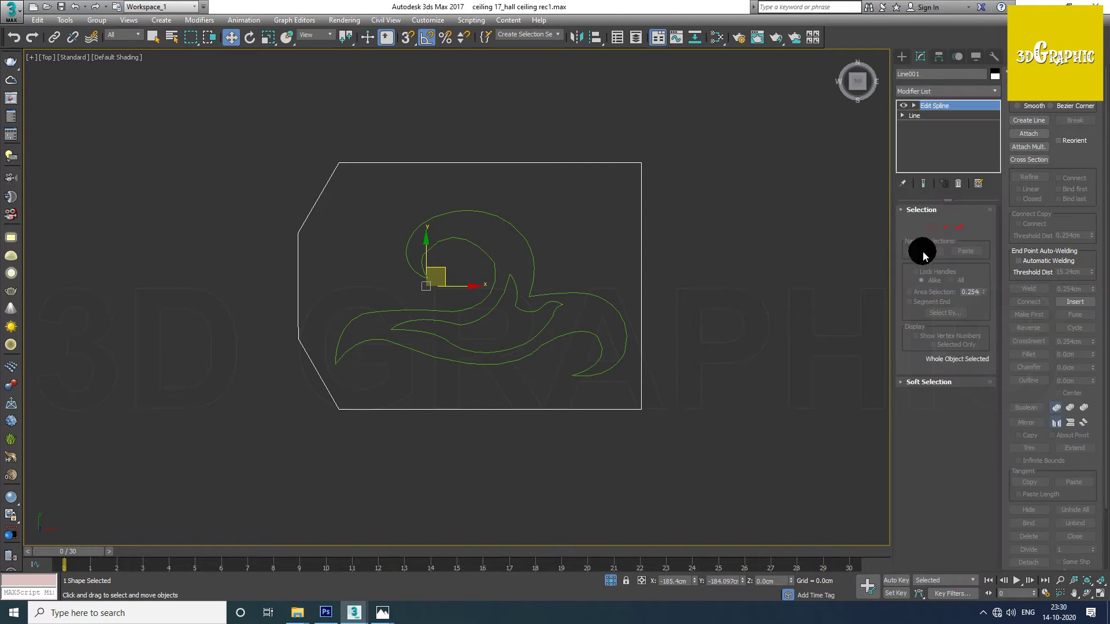
Step: Outline the spline sub-object inward to create an inset second border
click(960, 227)
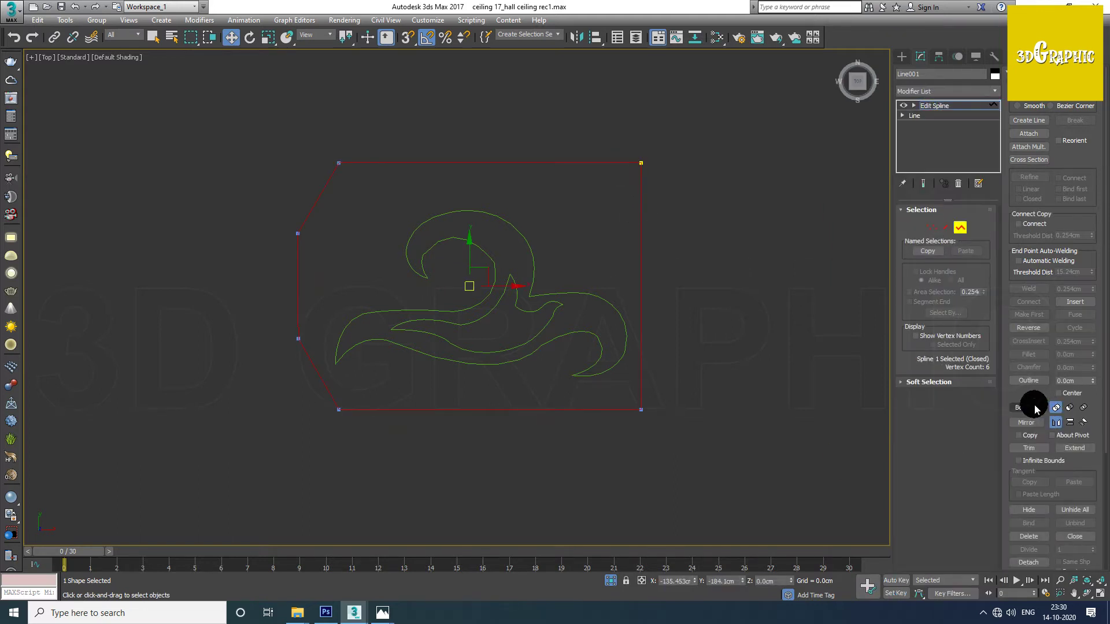
click(1029, 379)
drag(640, 363, 680, 349)
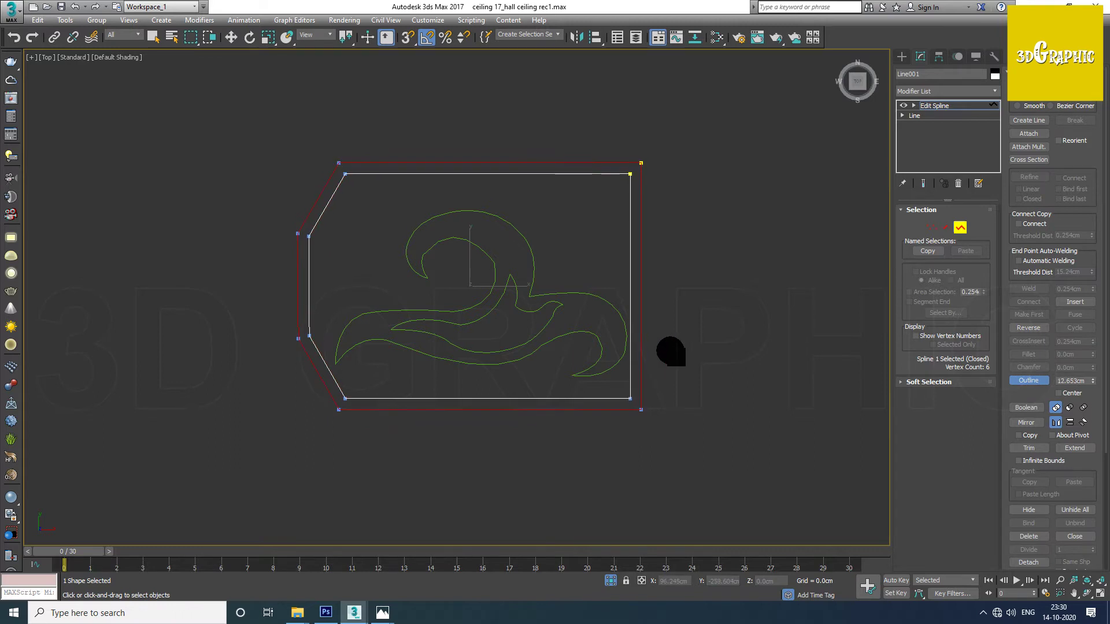
scroll(659, 370, up, 8)
scroll(642, 338, down, 5)
scroll(704, 344, down, 2)
click(1034, 380)
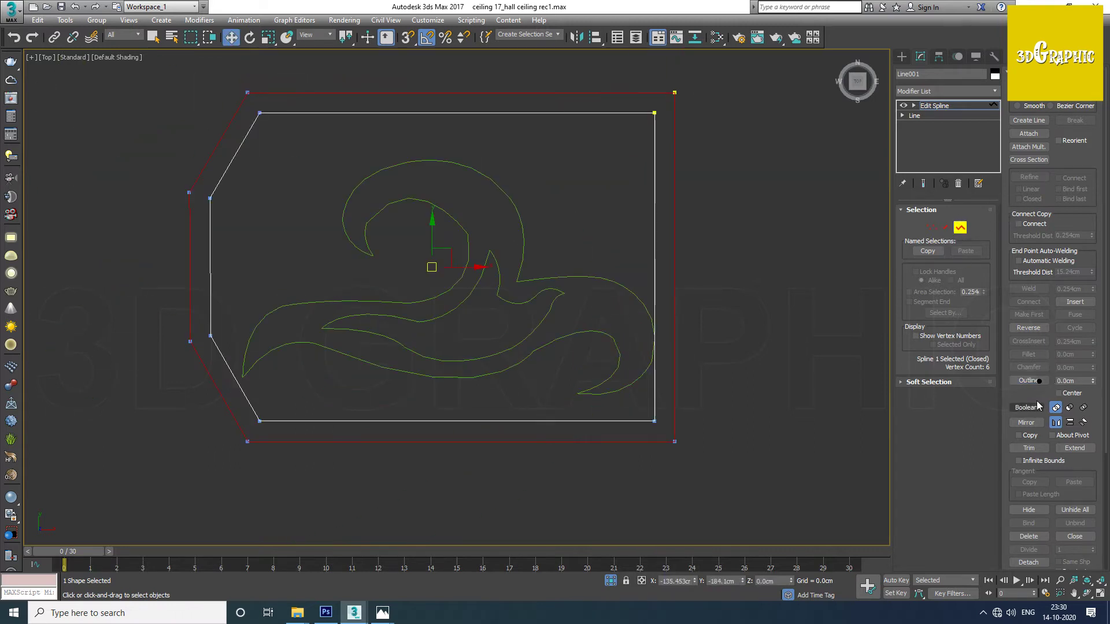
Step: Inspect Line001's vertices in Vertex mode, then select the swirl outline shape
click(931, 227)
scroll(664, 335, up, 8)
scroll(612, 289, up, 4)
scroll(578, 359, down, 6)
scroll(530, 373, up, 6)
scroll(540, 386, up, 1)
click(930, 228)
scroll(624, 362, down, 2)
click(634, 350)
Step: Add an Edit Spline modifier to the curve and select a curve vertex
scroll(634, 350, up, 2)
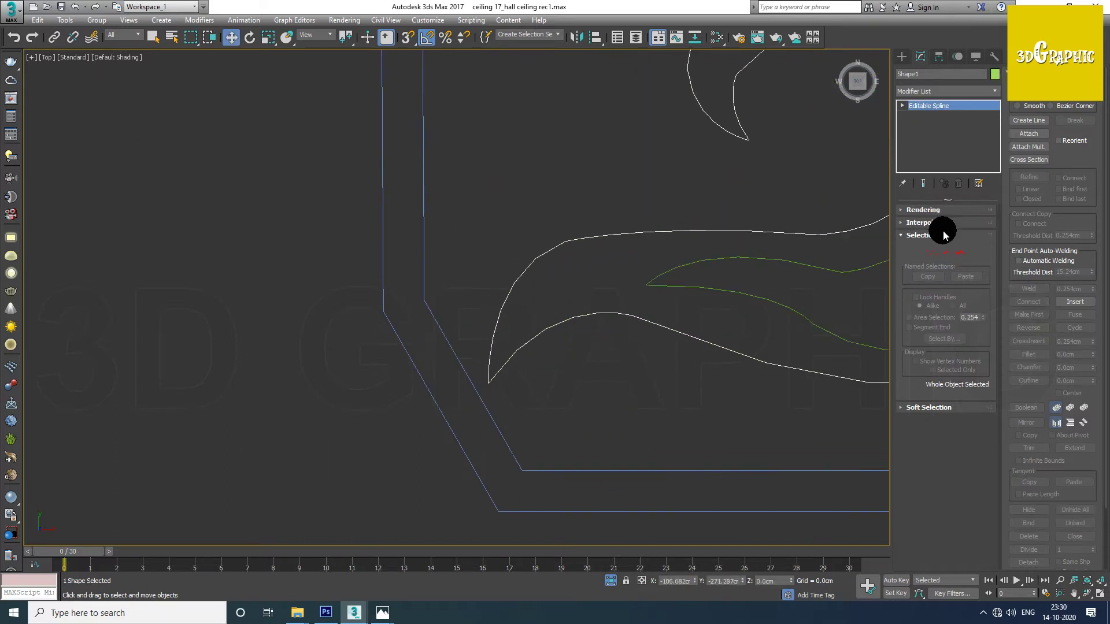
click(945, 91)
text(edit s)
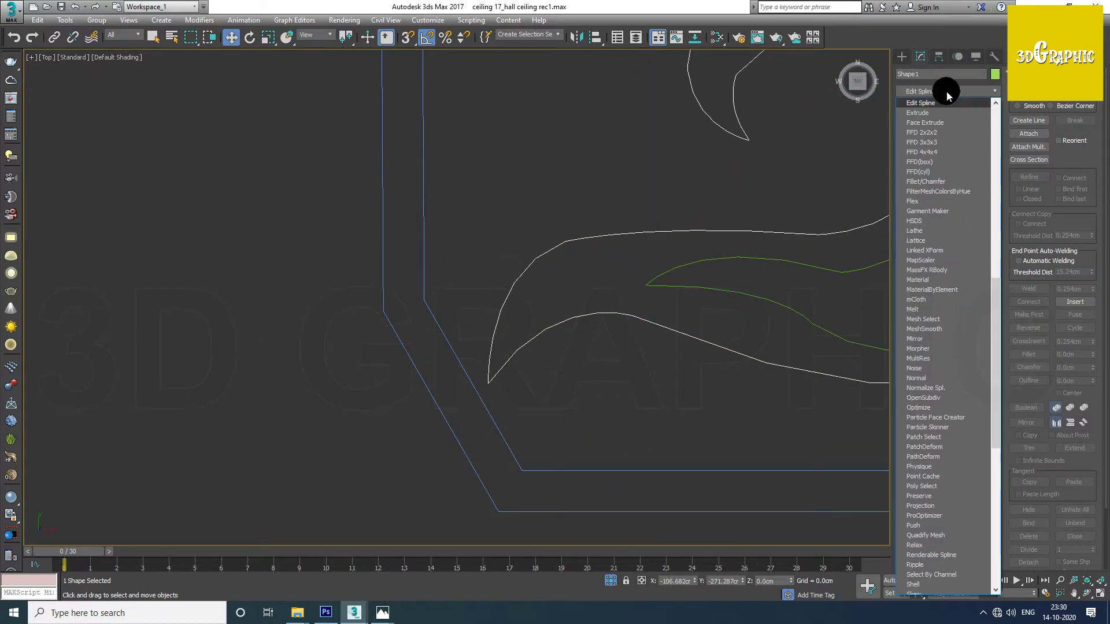
key(Return)
key(1)
click(634, 314)
middle_drag(681, 362, 521, 330)
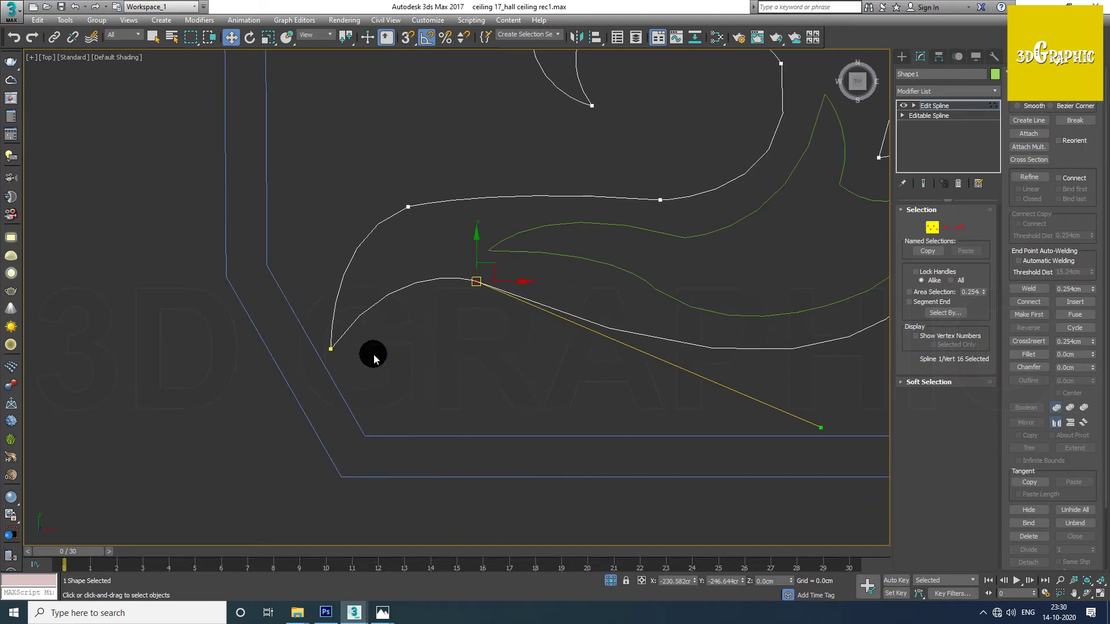
middle_drag(738, 356, 661, 362)
scroll(688, 373, up, 3)
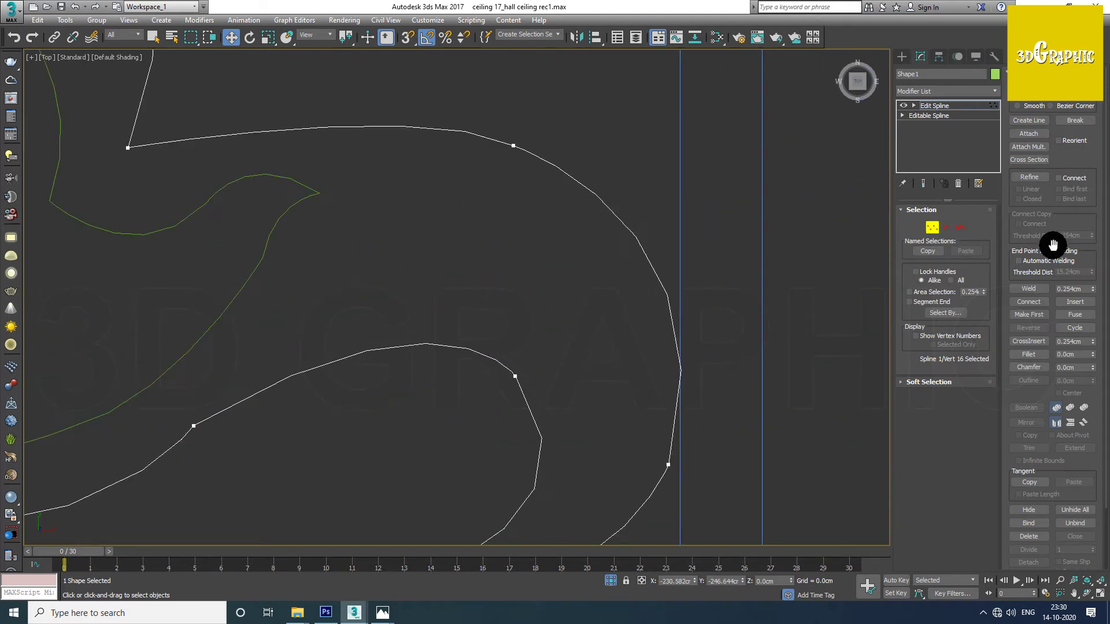
Step: Refine a new vertex on the right curve segment and delete the unwanted lower segments
click(1029, 177)
scroll(656, 370, up, 3)
click(653, 360)
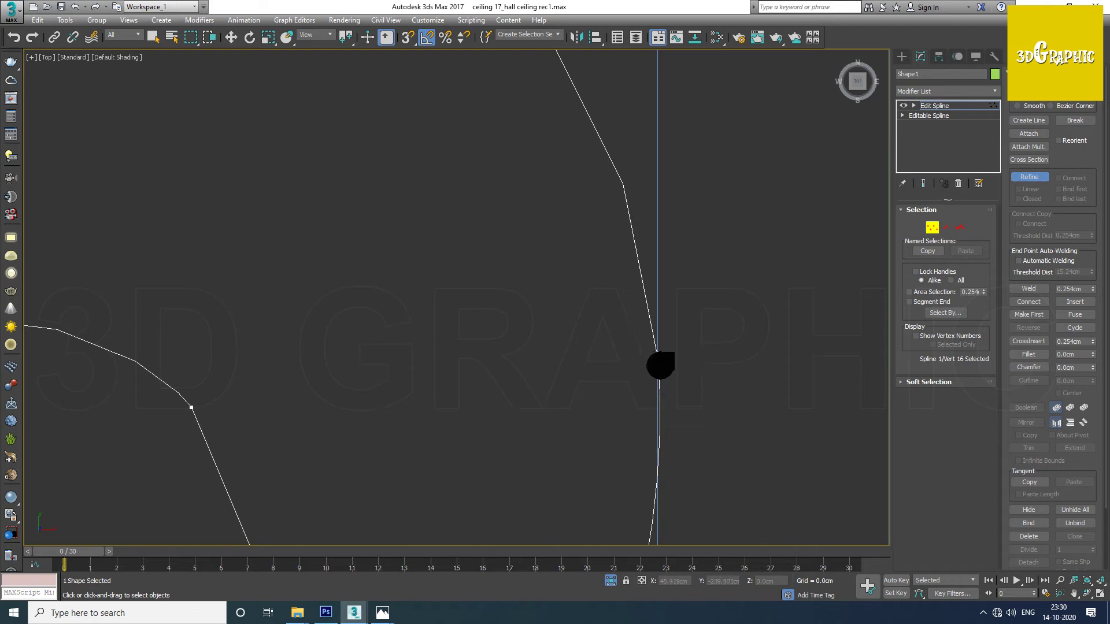
click(1033, 177)
click(945, 227)
scroll(701, 439, down, 3)
drag(745, 291, 605, 387)
drag(614, 240, 449, 360)
middle_drag(74, 254, 399, 253)
key(Delete)
Step: Attach the lower curve to the outer ceiling frame Line001
scroll(277, 344, down, 2)
scroll(330, 376, down, 2)
click(946, 227)
click(262, 249)
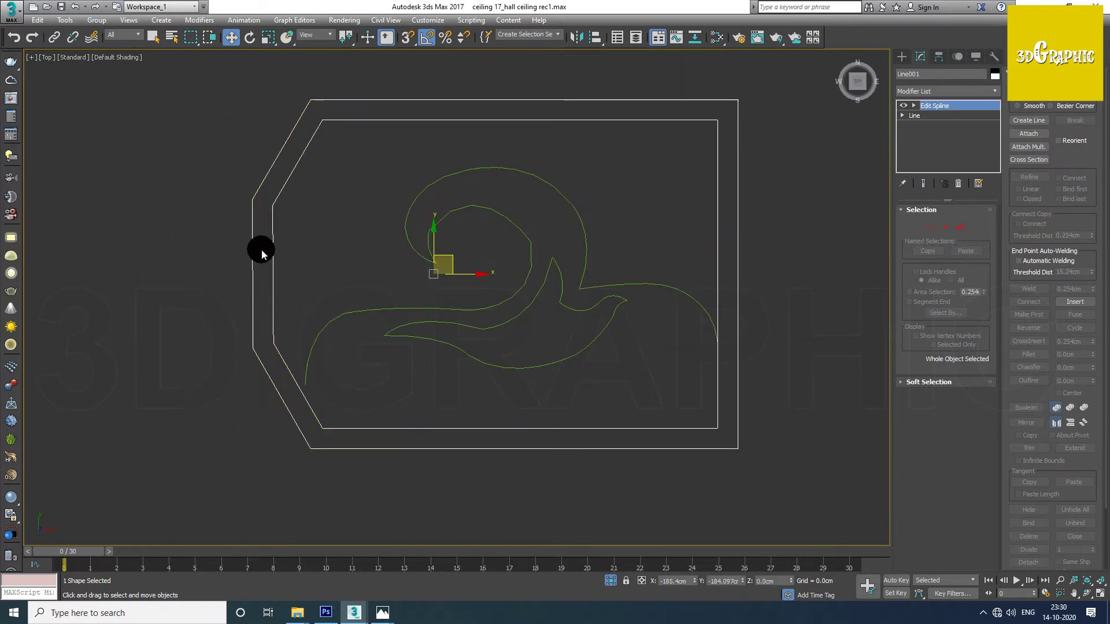
click(1028, 133)
click(363, 310)
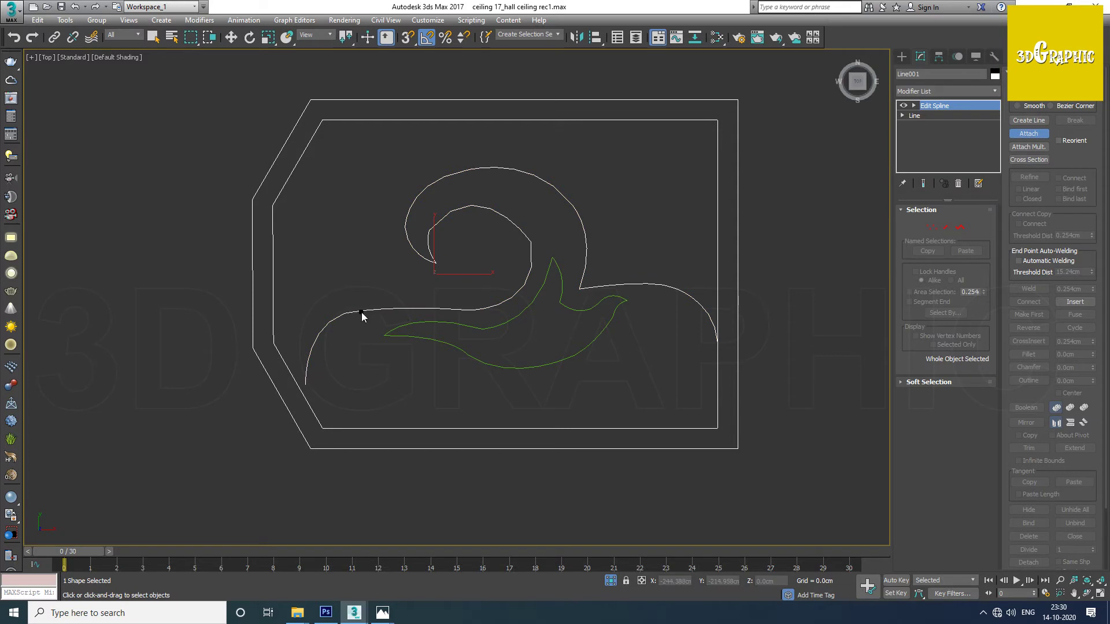
click(1028, 133)
Step: Delete the inner diagonal and horizontal segments of the combined outline
click(932, 228)
scroll(304, 398, up, 5)
scroll(408, 276, down, 2)
click(946, 227)
click(334, 373)
key(Delete)
click(440, 411)
key(Delete)
middle_drag(673, 396, 668, 395)
scroll(669, 396, down, 5)
scroll(279, 347, up, 3)
scroll(278, 347, up, 4)
Step: Snap the lower-left end vertex onto the neighbouring endpoint
click(932, 227)
middle_drag(367, 396, 352, 384)
click(356, 384)
key(s)
drag(359, 378, 385, 357)
scroll(349, 349, down, 4)
scroll(613, 280, up, 5)
scroll(613, 279, down, 4)
scroll(560, 349, up, 4)
Step: Weld the overlapping vertex pairs at two corners into single vertices
click(561, 342)
click(408, 37)
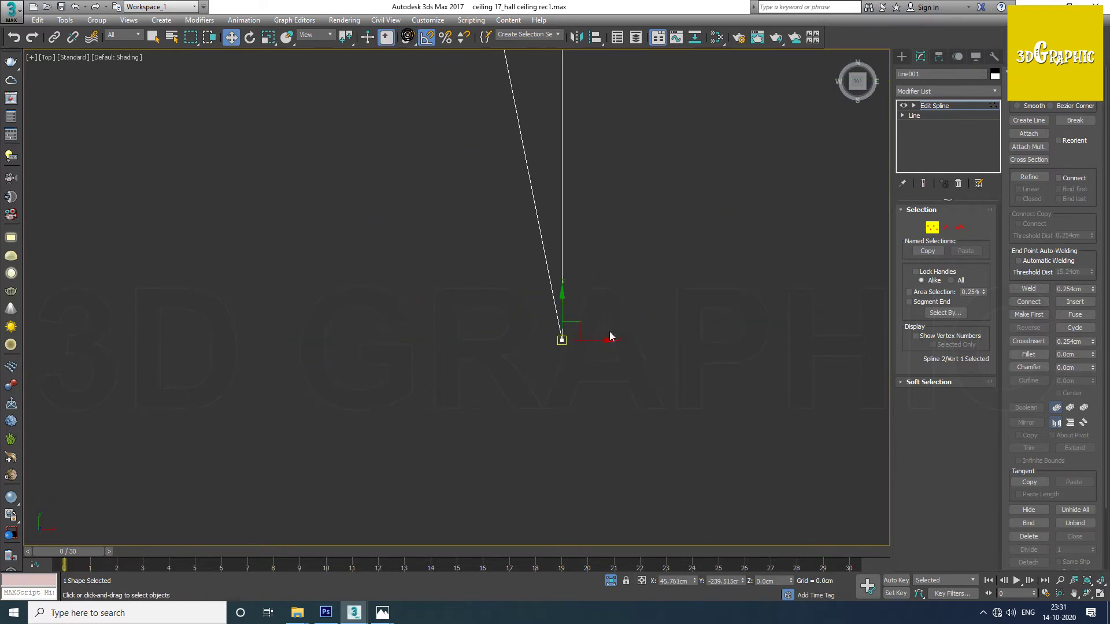
drag(554, 330, 579, 353)
click(1028, 289)
scroll(575, 335, down, 4)
scroll(518, 313, up, 3)
scroll(518, 313, up, 2)
drag(531, 238, 459, 300)
click(1039, 289)
scroll(387, 392, down, 2)
scroll(358, 403, down, 3)
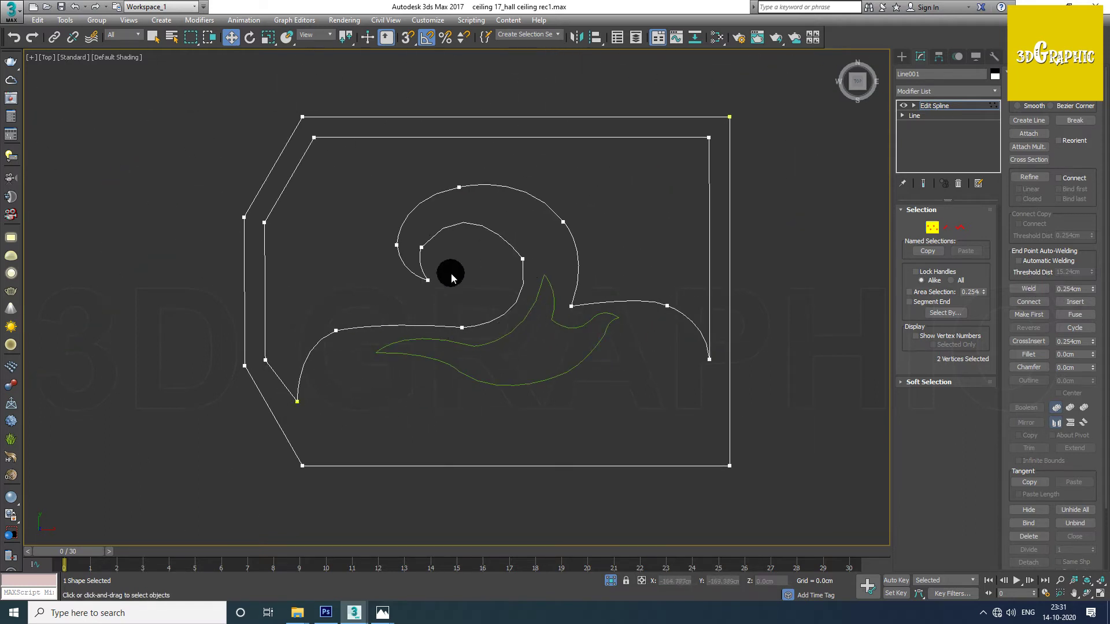
Step: Extrude the Line001 outline with Amount 3 (7.62cm) in the perspective view
click(932, 234)
key(p)
mouse_move(526, 322)
alt+middle_down()
mouse_move(583, 390)
mouse_move(497, 349)
alt+middle_up()
click(956, 92)
key(e)
key(Return)
alt+middle_drag(727, 281, 775, 274)
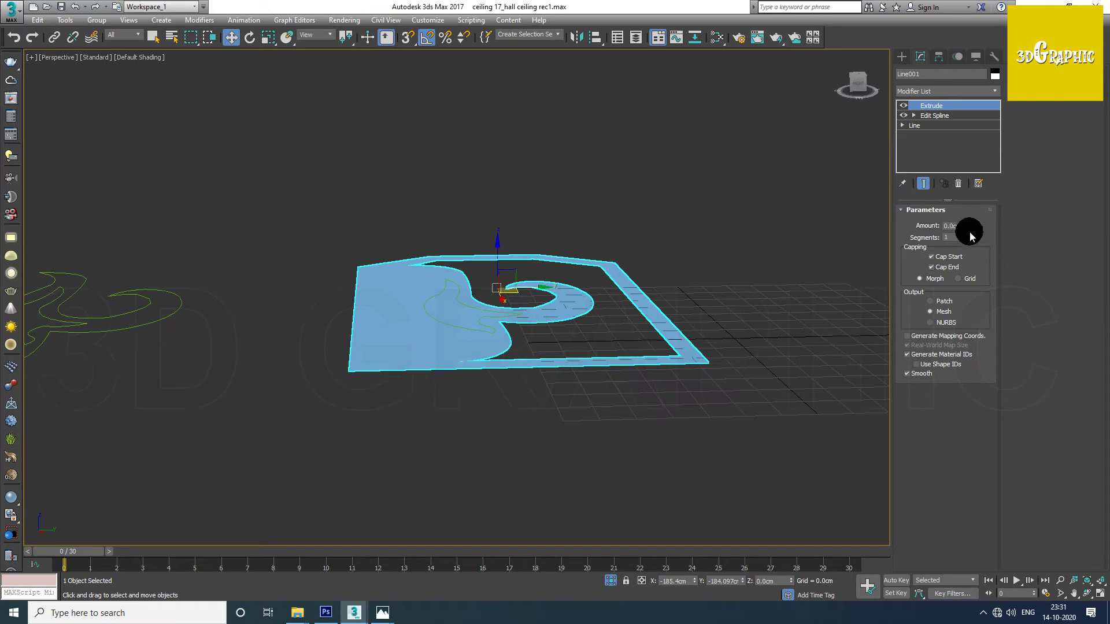
text(3)
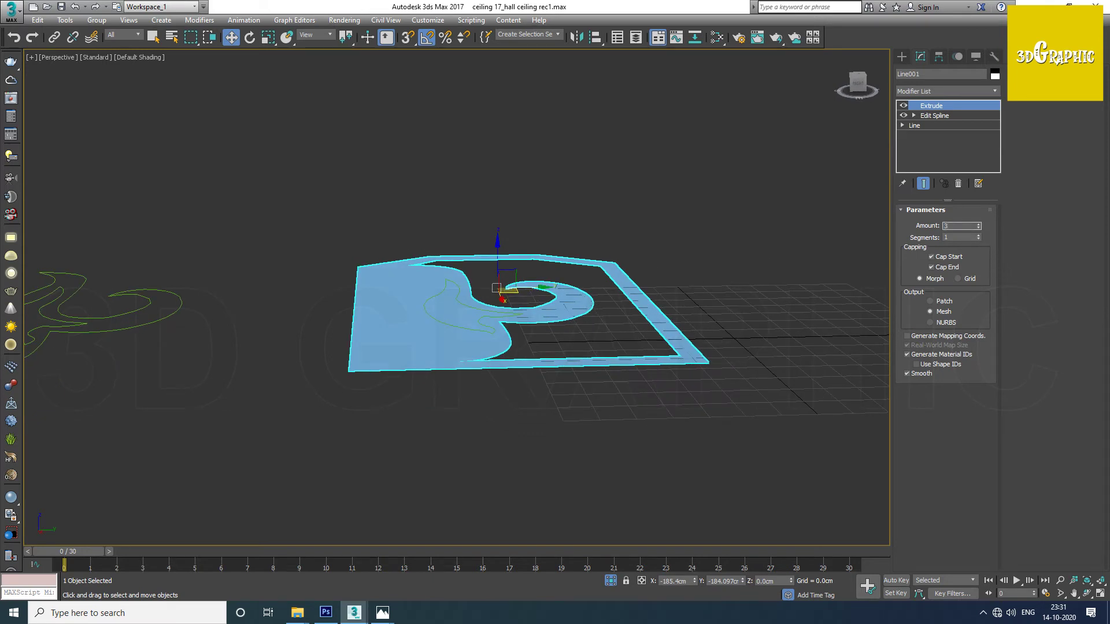
key(Return)
Step: Turn on Edged Faces and orbit to inspect the slab's underside and three-quarter view
scroll(484, 299, up, 4)
mouse_move(483, 300)
alt+middle_down()
mouse_move(407, 305)
mouse_move(483, 290)
mouse_move(462, 314)
mouse_move(454, 378)
mouse_move(555, 312)
mouse_move(517, 400)
mouse_move(451, 367)
mouse_move(525, 376)
mouse_move(516, 385)
mouse_move(498, 359)
mouse_move(505, 347)
mouse_move(461, 349)
mouse_move(433, 220)
mouse_move(468, 168)
mouse_move(492, 205)
alt+middle_up()
alt+click(483, 289)
key(F4)
mouse_move(504, 235)
alt+middle_down()
mouse_move(572, 302)
mouse_move(587, 354)
mouse_move(558, 357)
mouse_move(562, 376)
alt+middle_up()
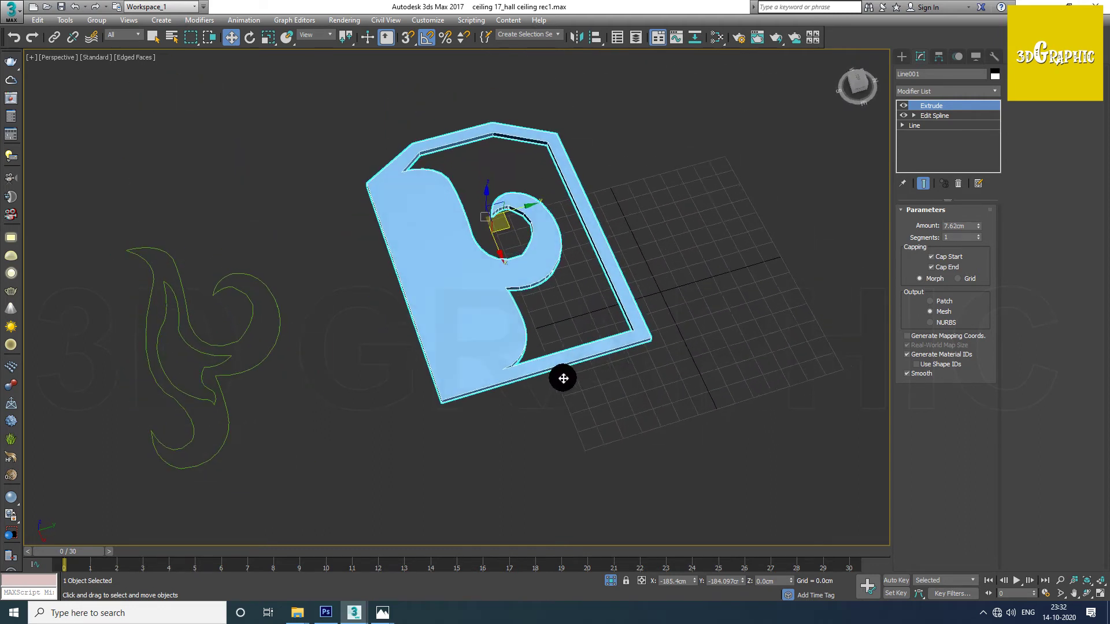
scroll(508, 265, up, 3)
scroll(528, 188, up, 2)
scroll(571, 309, down, 5)
Step: Move one of the loose curve splines to the left of the slab
mouse_move(571, 309)
alt+middle_down()
mouse_move(538, 174)
mouse_move(528, 247)
mouse_move(492, 203)
mouse_move(505, 185)
alt+middle_up()
scroll(500, 226, up, 4)
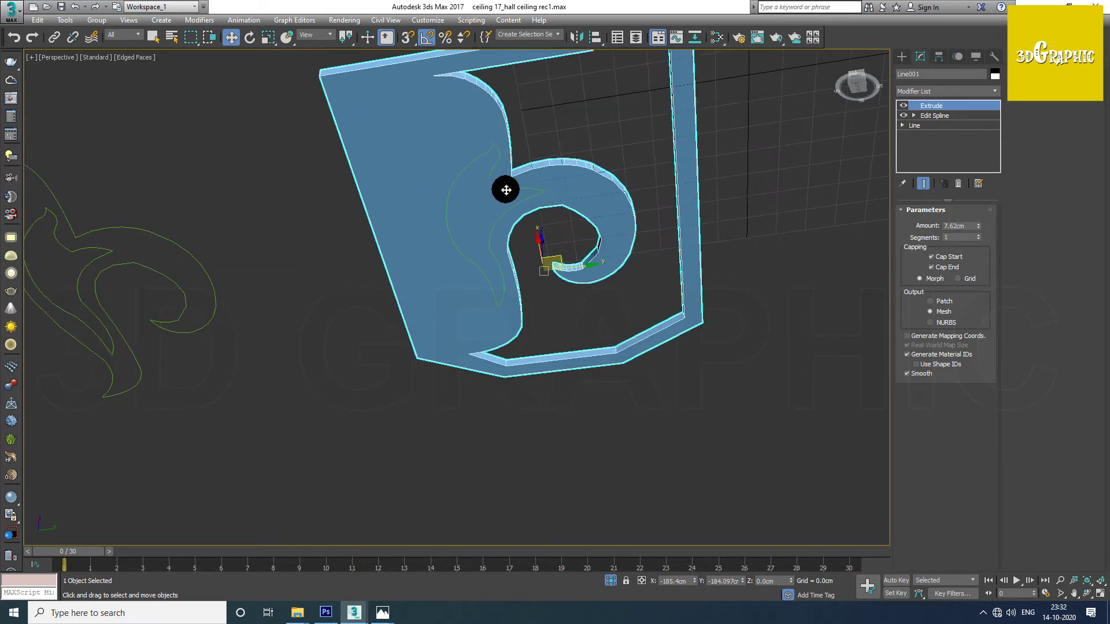
scroll(505, 186, down, 5)
click(496, 220)
drag(543, 226, 224, 290)
scroll(318, 265, up, 3)
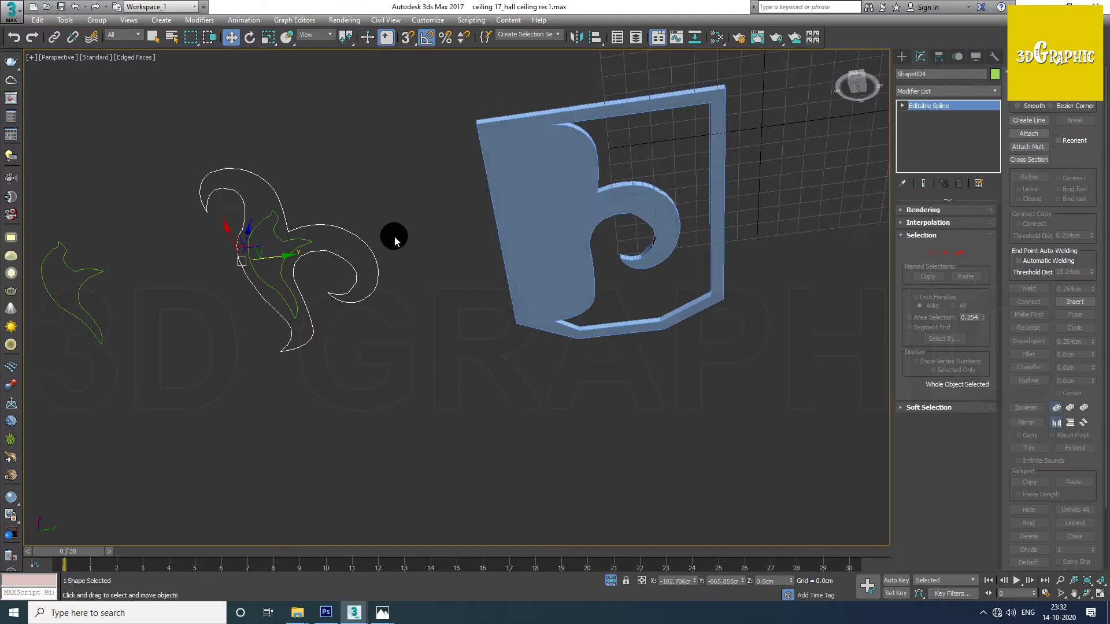
Step: Extrude the green curve Shape004 with an Amount of 1.0cm
scroll(299, 258, up, 3)
middle_drag(299, 258, 345, 249)
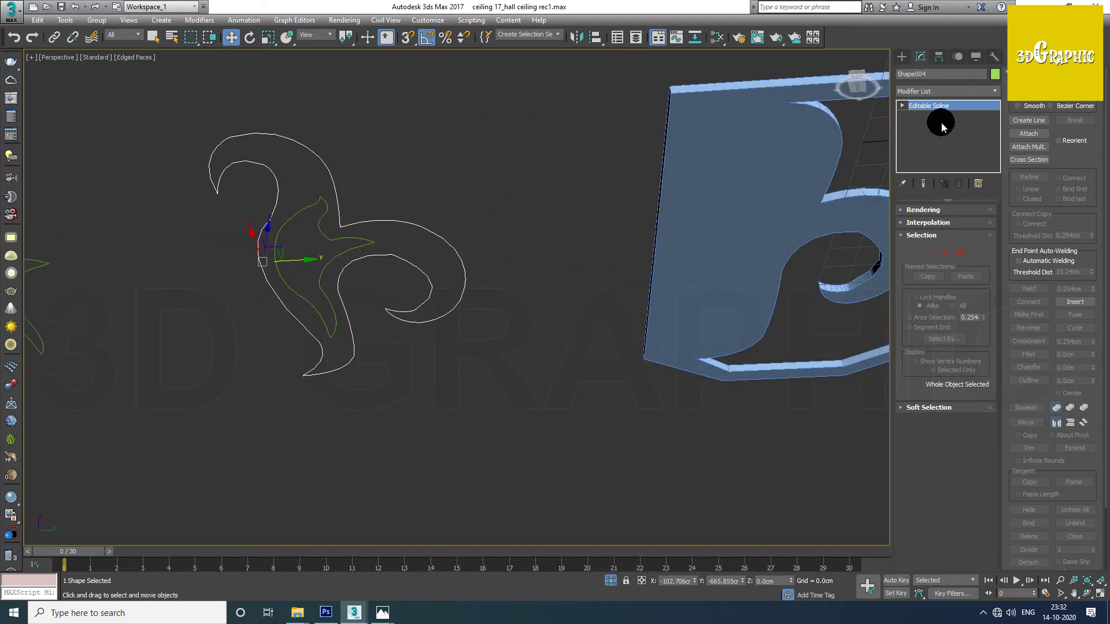
click(952, 91)
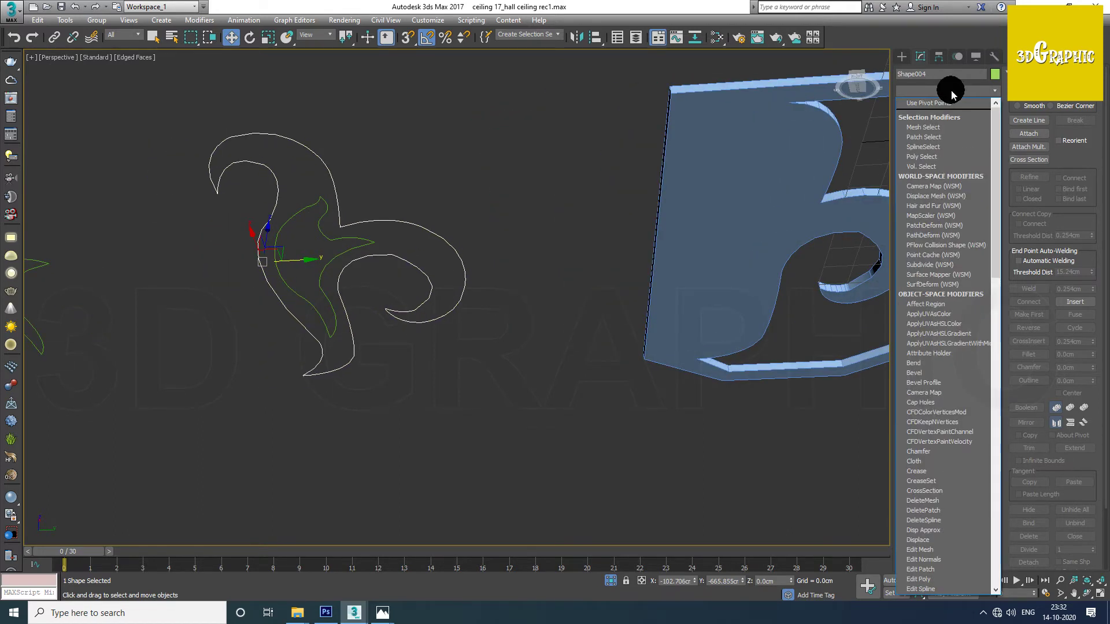
text(ex)
key(Return)
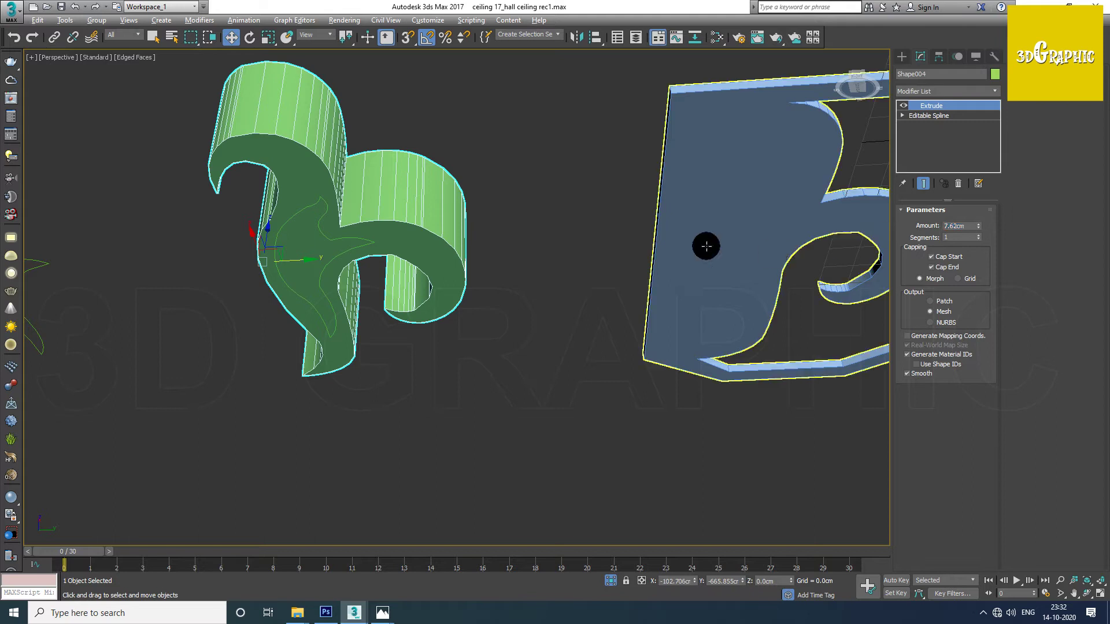
alt+middle_drag(706, 245, 959, 185)
drag(979, 230, 969, 224)
text(1.27)
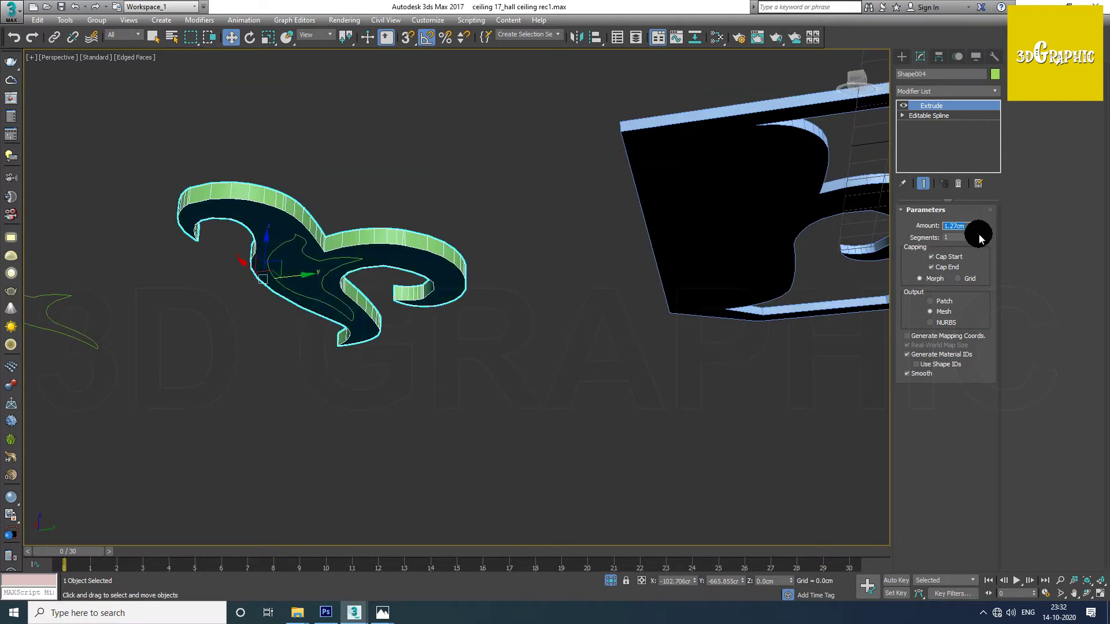
text(3)
key(Return)
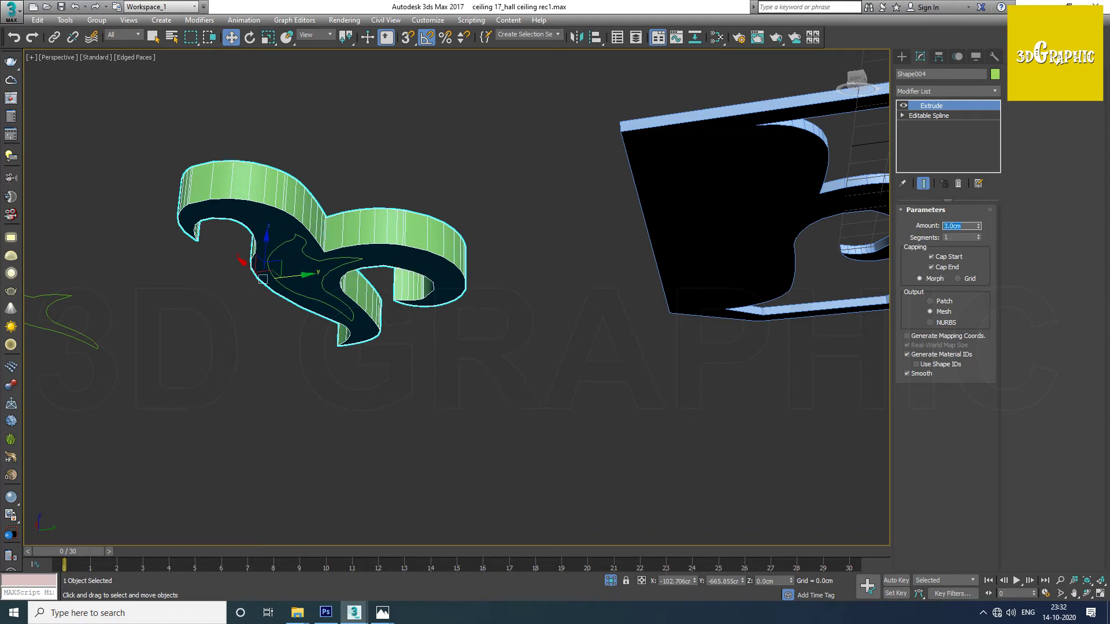
text(1)
key(Return)
mouse_move(395, 285)
alt+middle_down()
mouse_move(310, 272)
mouse_move(299, 253)
alt+middle_up()
scroll(310, 271, up, 3)
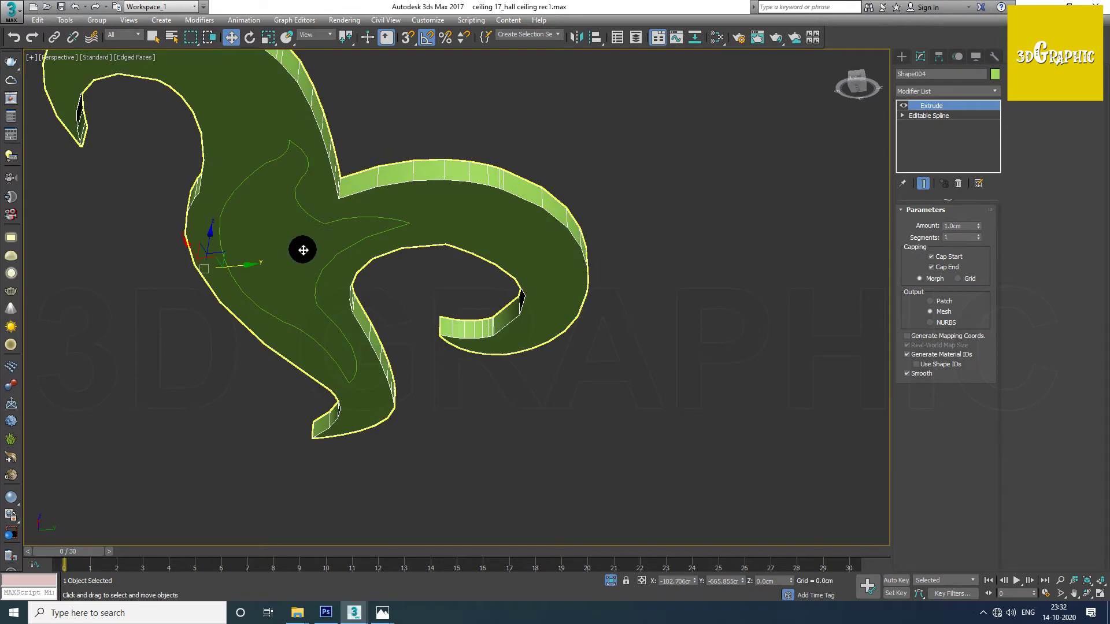
Step: Move the inner spline Shape003 down-left and give it an Extrude modifier
click(362, 220)
drag(300, 263, 275, 347)
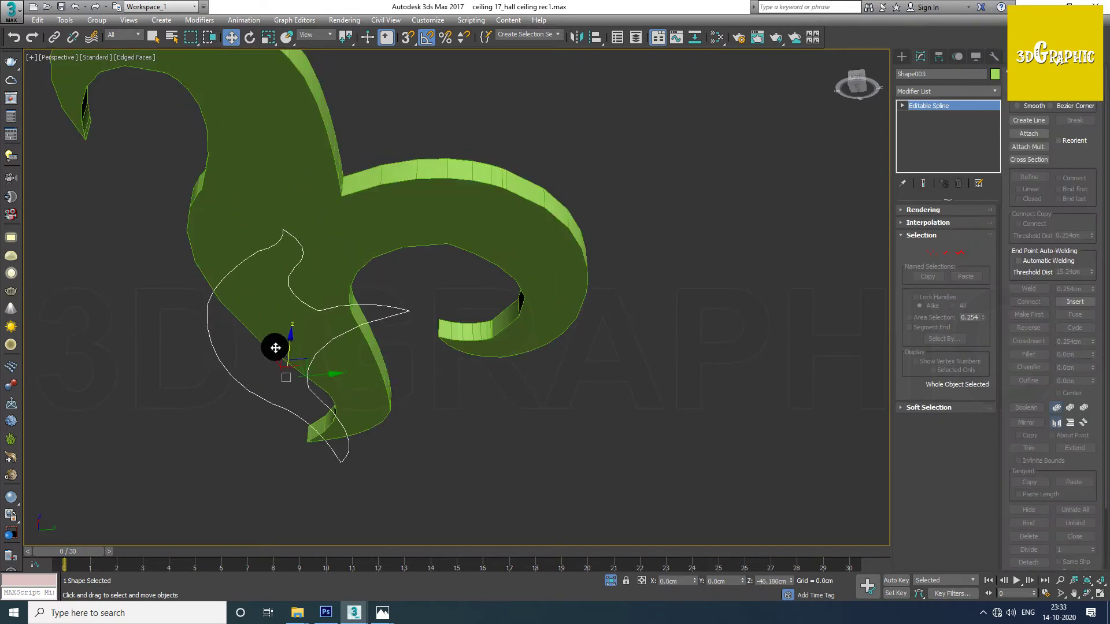
middle_drag(307, 295, 321, 312)
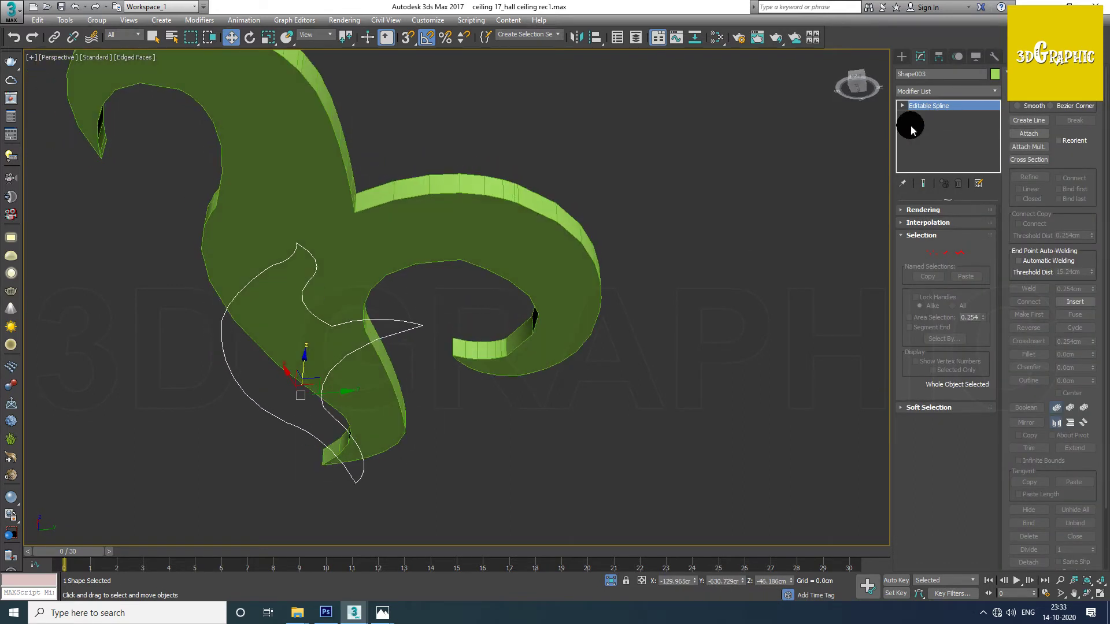
click(941, 91)
scroll(942, 289, down, 5)
click(936, 411)
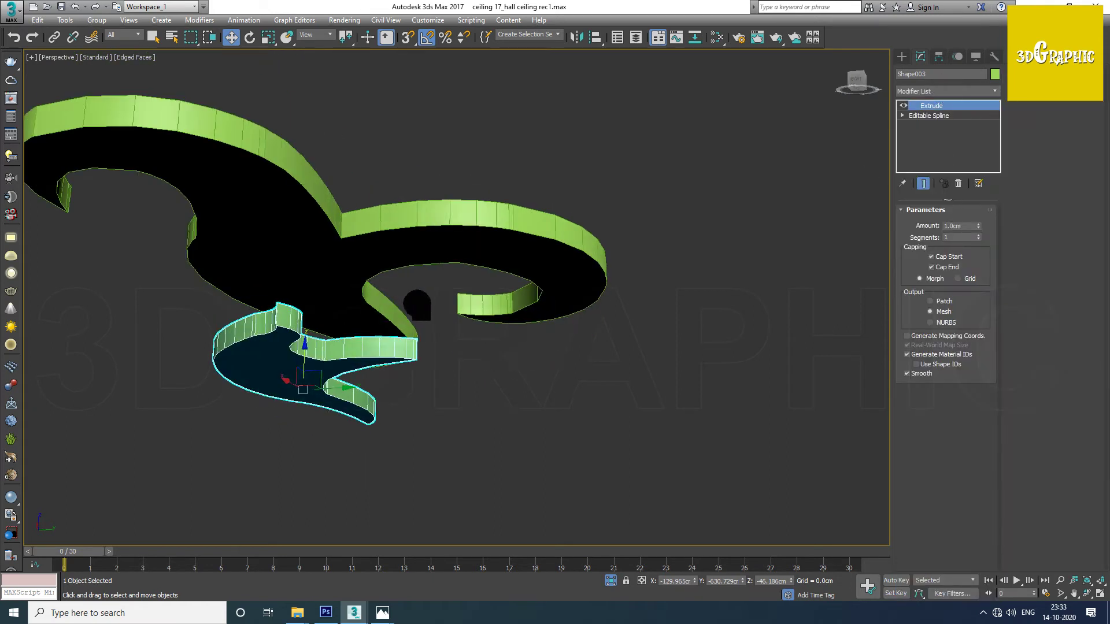
alt+middle_drag(417, 304, 457, 249)
Step: Colour Shape003 magenta and nest it inside the green ring
click(995, 73)
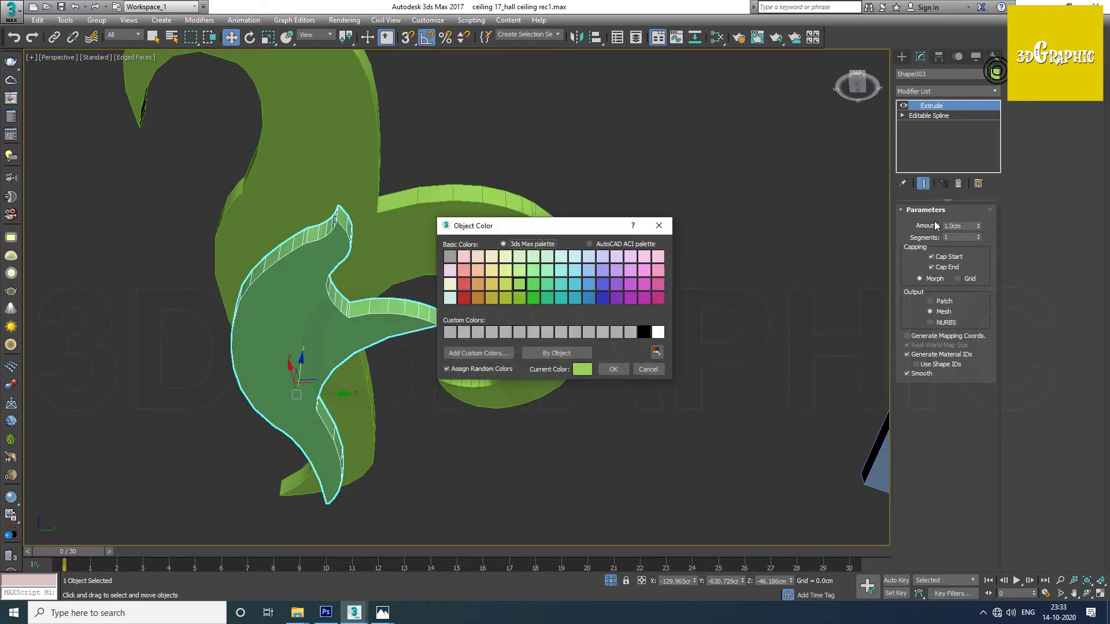
click(613, 369)
mouse_move(615, 367)
middle_down()
mouse_move(568, 288)
mouse_move(524, 273)
mouse_move(478, 330)
mouse_move(390, 370)
middle_up()
click(567, 287)
click(478, 329)
drag(390, 356, 392, 293)
mouse_move(392, 293)
alt+middle_down()
mouse_move(387, 263)
mouse_move(391, 295)
mouse_move(406, 278)
alt+middle_up()
click(465, 255)
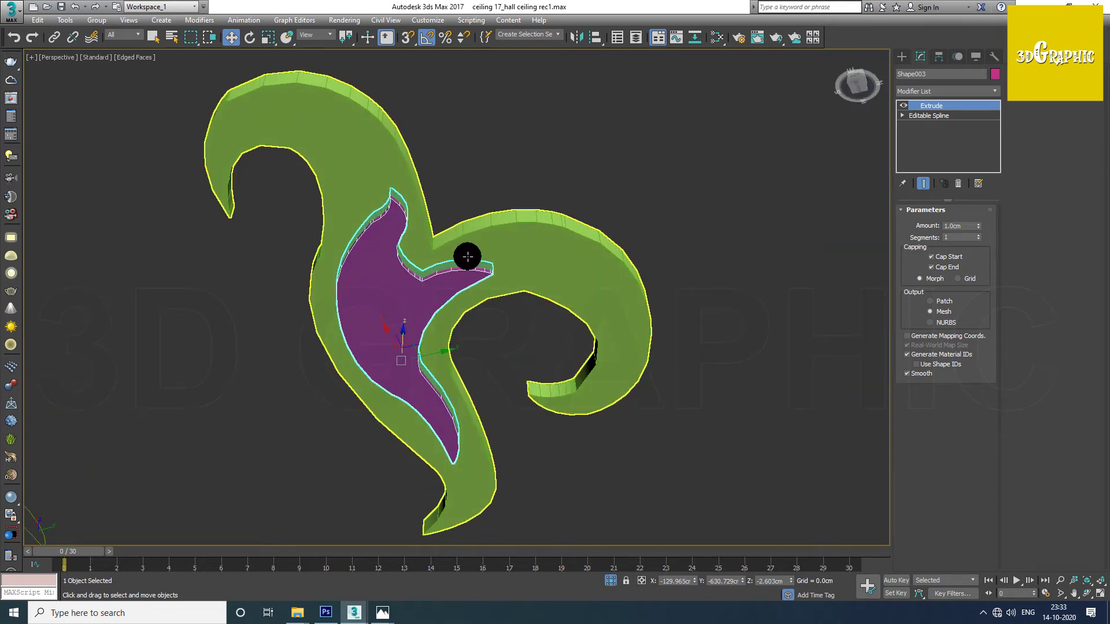
click(902, 56)
Step: Turn the green ring into a ProBoolean with the magenta shape subtracted
click(902, 73)
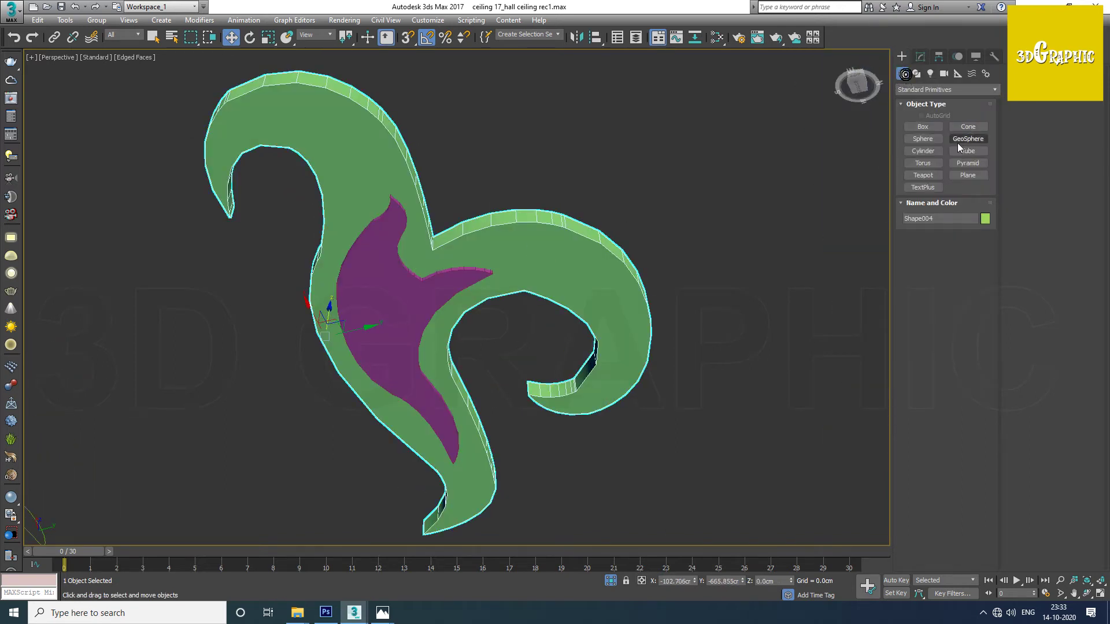
click(922, 90)
click(924, 123)
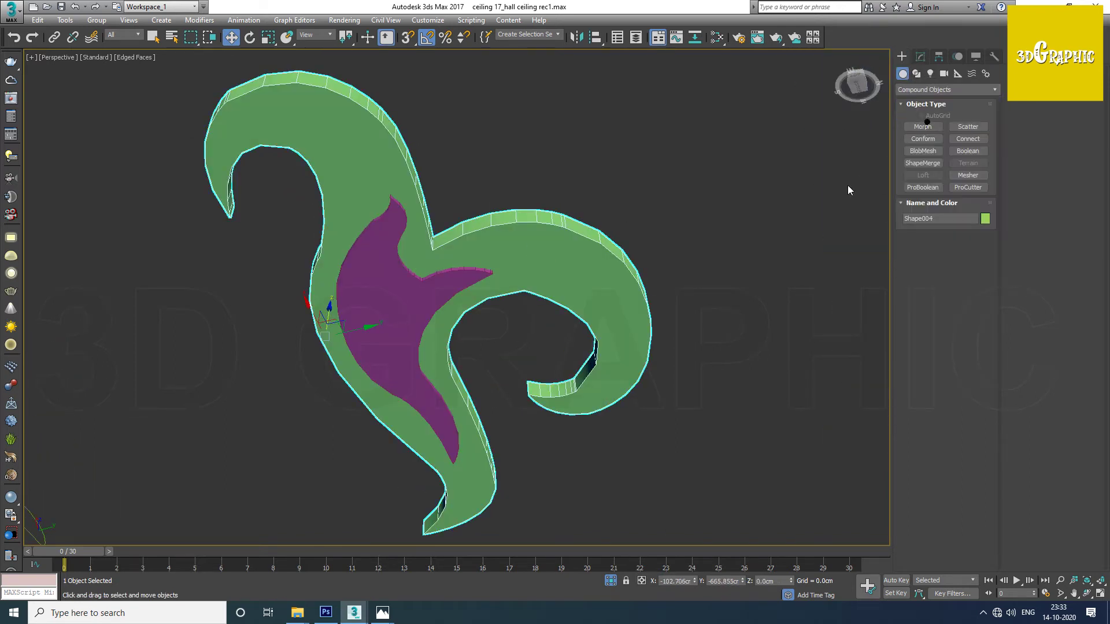
click(925, 187)
click(939, 254)
click(427, 288)
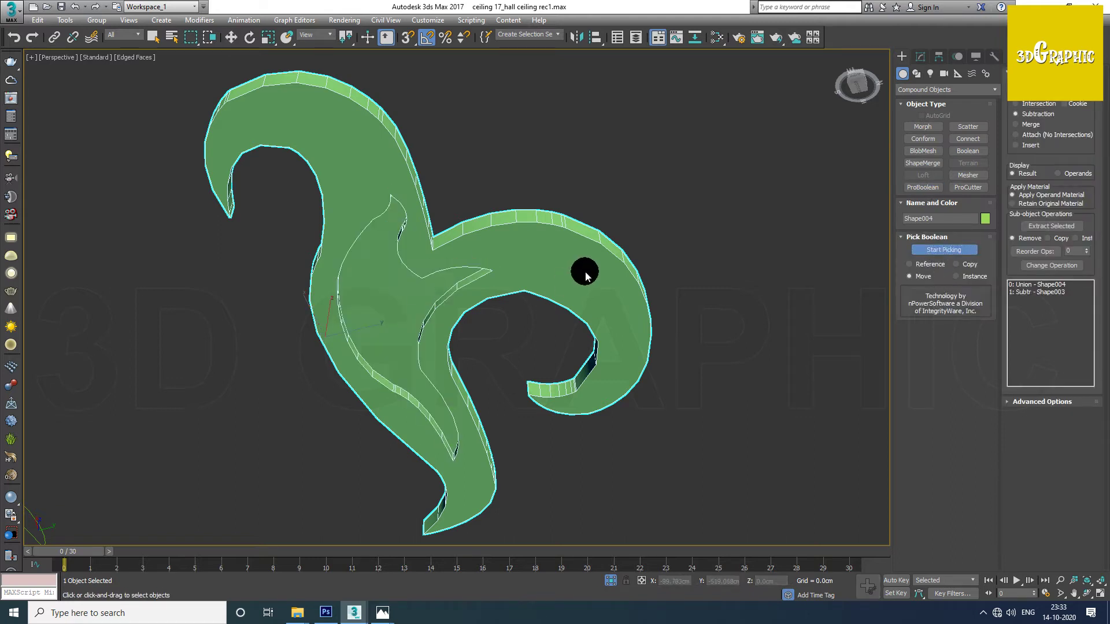
key(w)
Step: In the top view, vertex-snap the green shape into the ceiling outline
click(733, 272)
click(640, 292)
mouse_move(640, 292)
alt+middle_down()
mouse_move(619, 231)
mouse_move(560, 312)
mouse_move(421, 285)
mouse_move(465, 273)
mouse_move(493, 404)
mouse_move(528, 290)
mouse_move(707, 310)
alt+middle_up()
key(t)
scroll(673, 278, down, 3)
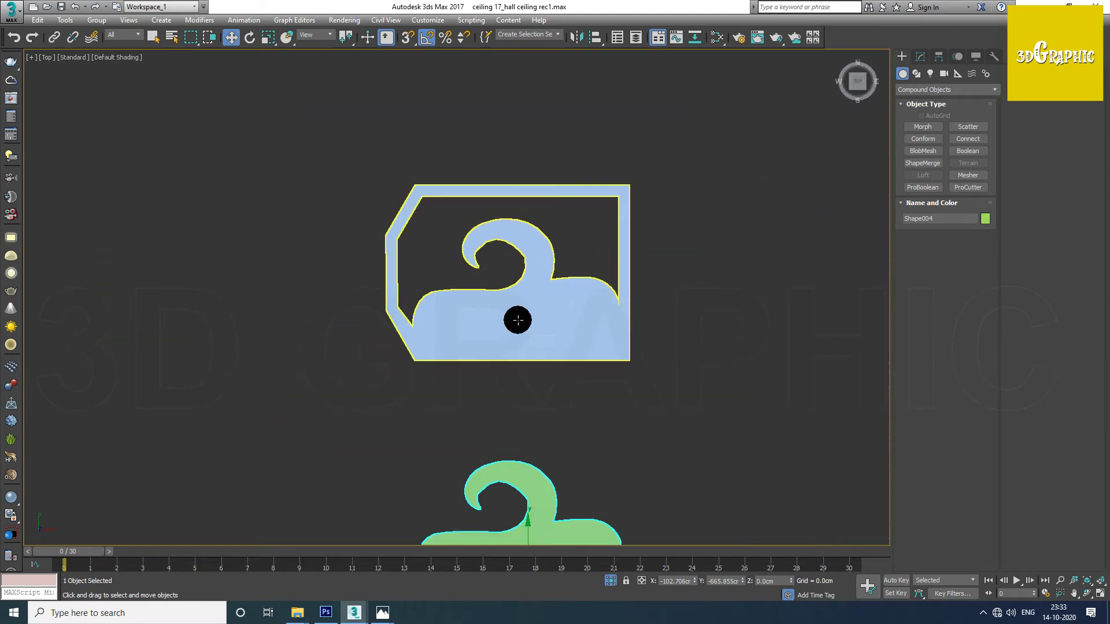
middle_drag(518, 317, 530, 354)
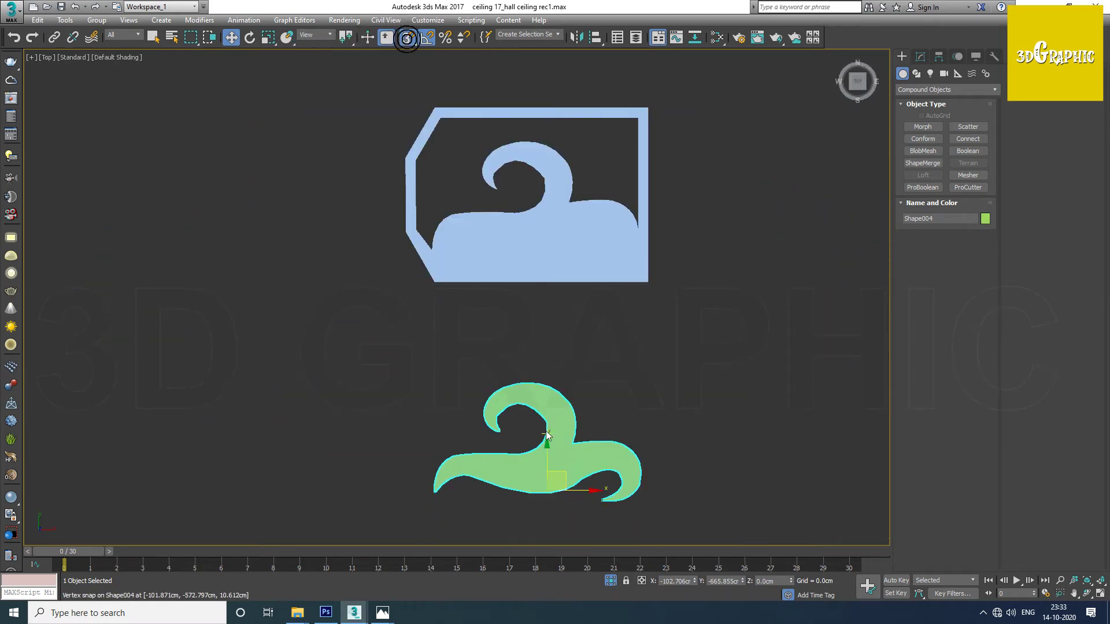
scroll(546, 434, up, 5)
scroll(538, 408, down, 3)
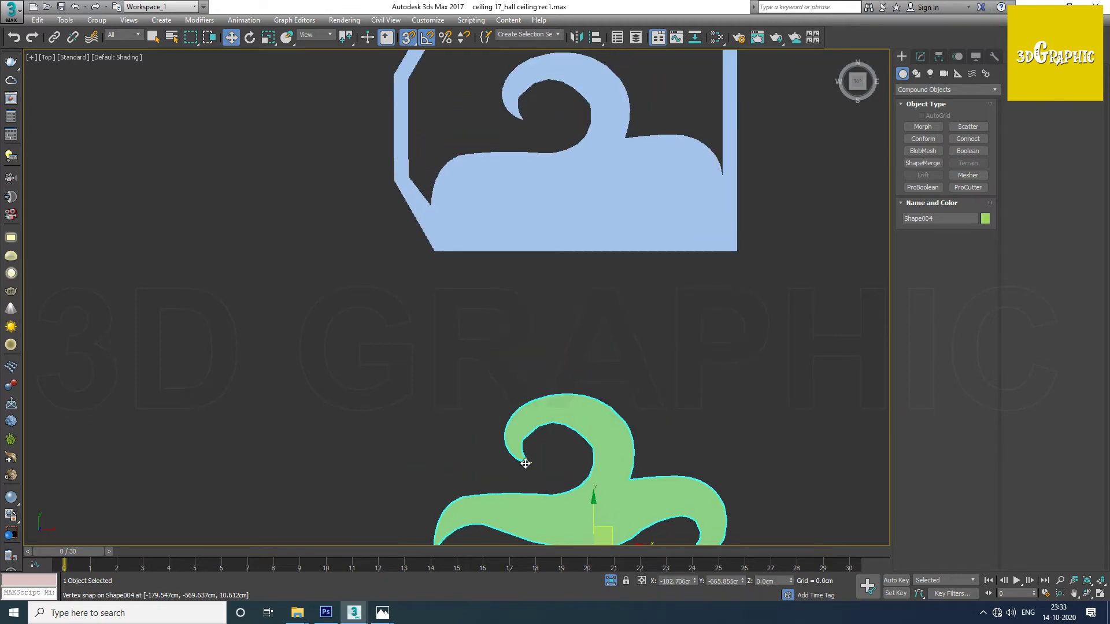
drag(525, 463, 522, 127)
scroll(522, 127, up, 5)
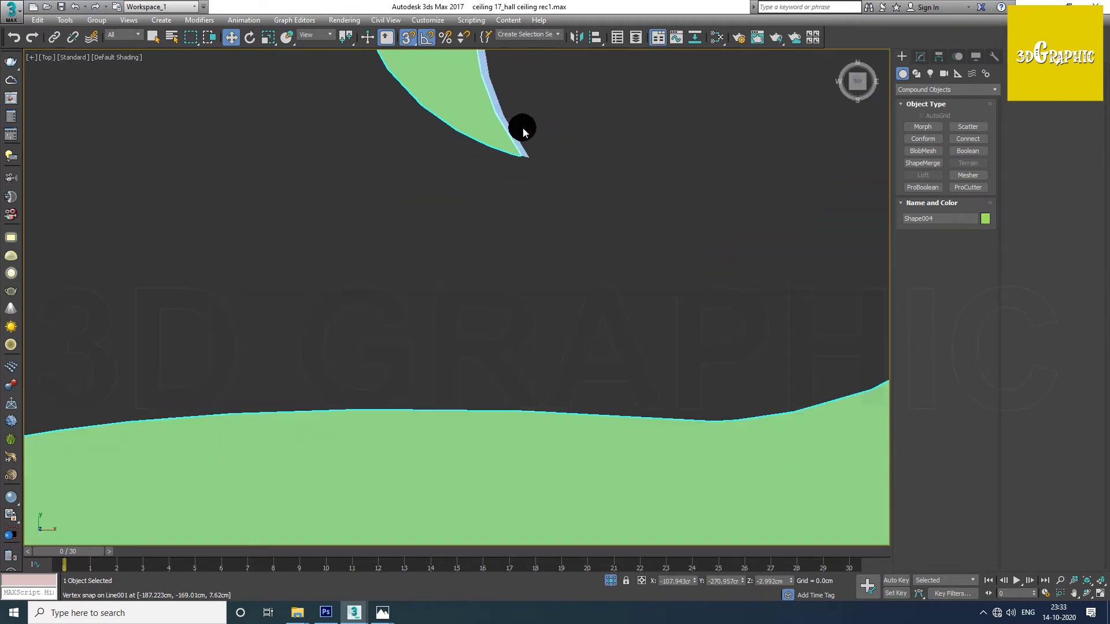
scroll(523, 132, up, 3)
drag(459, 237, 479, 240)
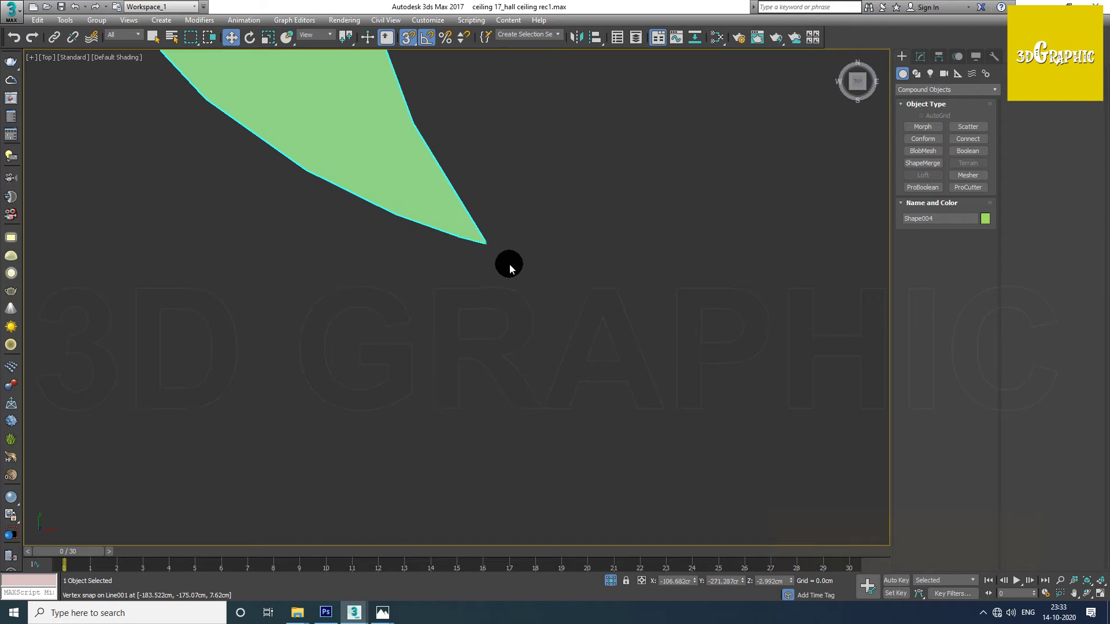
scroll(509, 263, down, 6)
Step: Orbit the perspective view to check the green shape's fit in the ceiling
key(p)
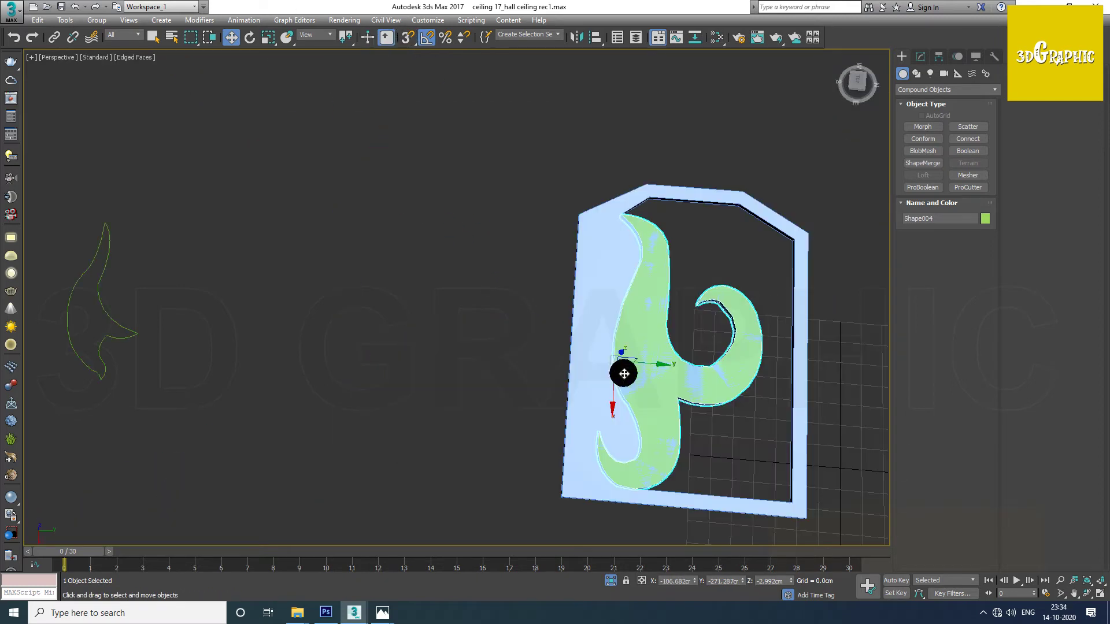
alt+middle_drag(625, 371, 384, 255)
scroll(384, 254, up, 3)
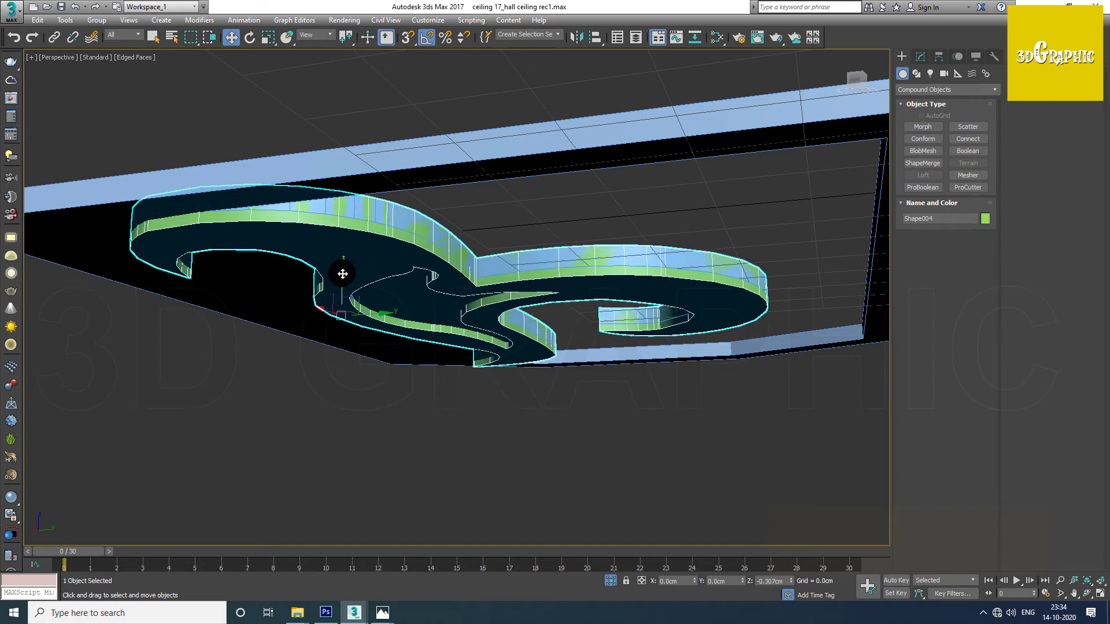
alt+middle_drag(345, 206, 404, 307)
scroll(402, 294, up, 4)
scroll(403, 294, down, 5)
mouse_move(507, 317)
alt+middle_down()
mouse_move(503, 255)
mouse_move(495, 285)
mouse_move(567, 285)
mouse_move(540, 275)
alt+middle_up()
scroll(540, 275, up, 2)
scroll(537, 286, up, 2)
Step: Add an Edit Poly modifier above ProBoolean on the curved ceiling shape
click(619, 323)
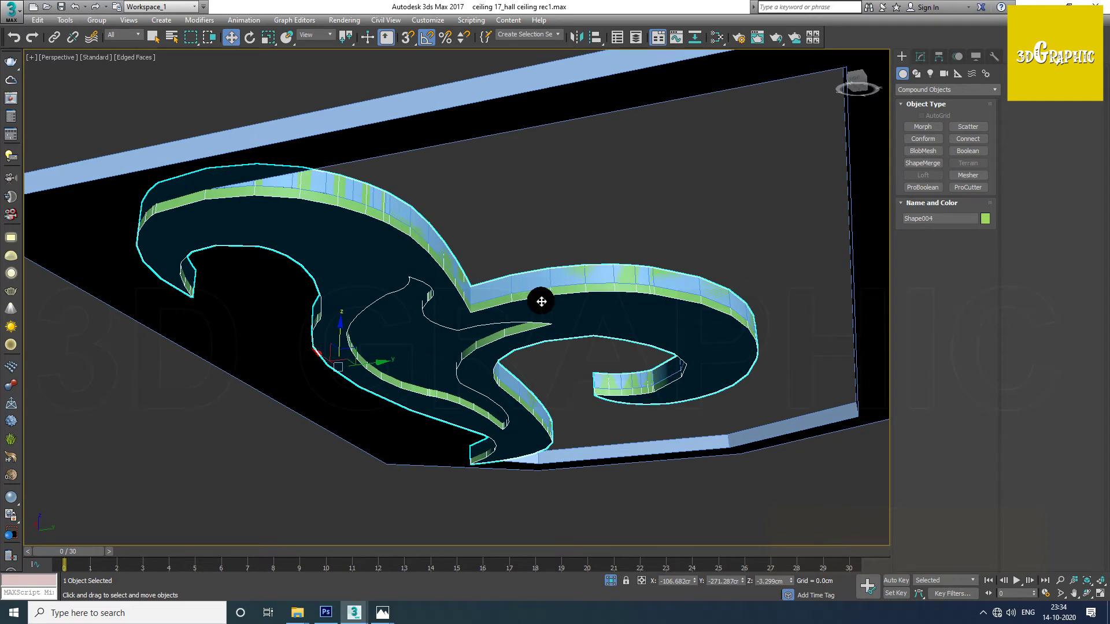
key(f)
click(919, 56)
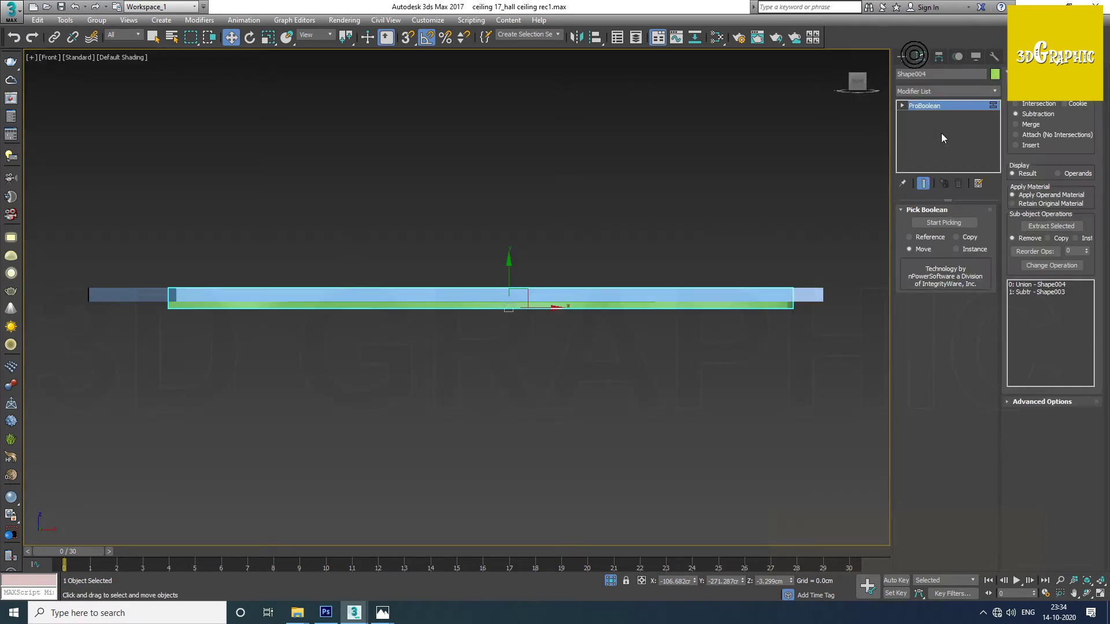
click(946, 90)
scroll(945, 91, down, 2)
click(945, 90)
Step: Select the 112 bottom vertices and lower them to deepen the walls
key(1)
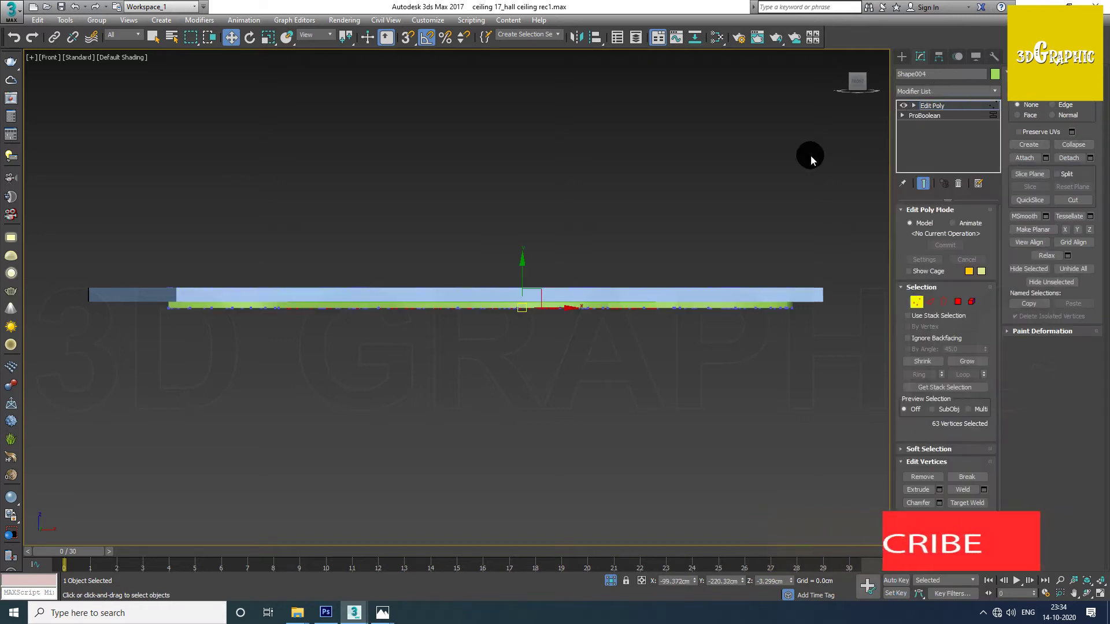
key(F3)
drag(69, 241, 876, 300)
key(p)
key(F3)
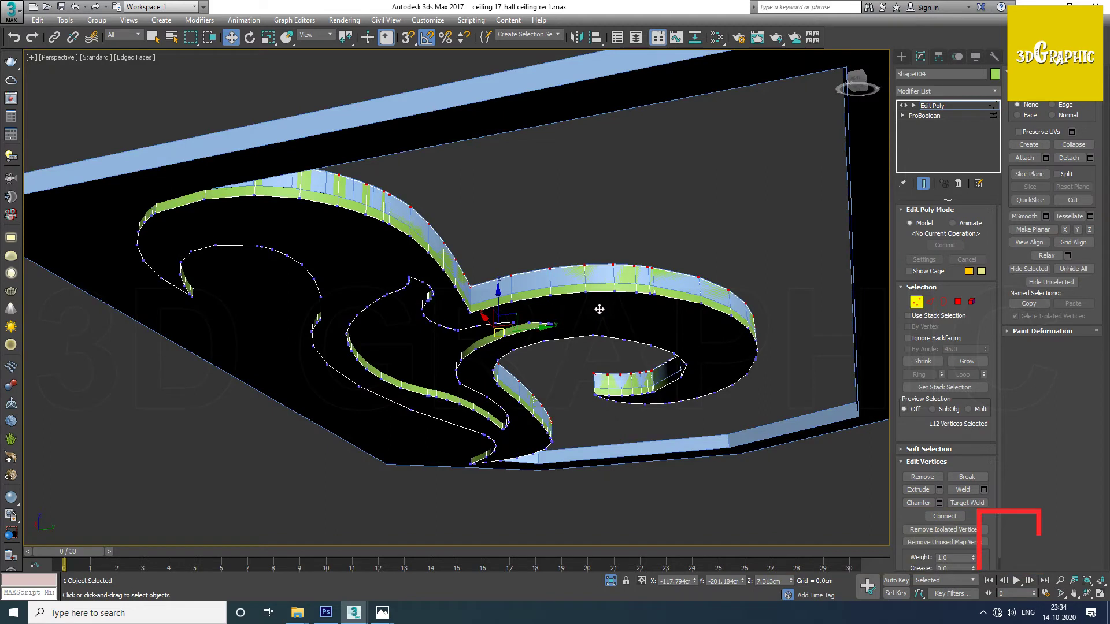
alt+middle_drag(596, 307, 452, 322)
scroll(443, 289, up, 3)
drag(467, 307, 466, 317)
Step: Inspect the deepened walls, then stack a second Edit Poly modifier on top
alt+middle_drag(466, 317, 462, 369)
scroll(484, 404, up, 3)
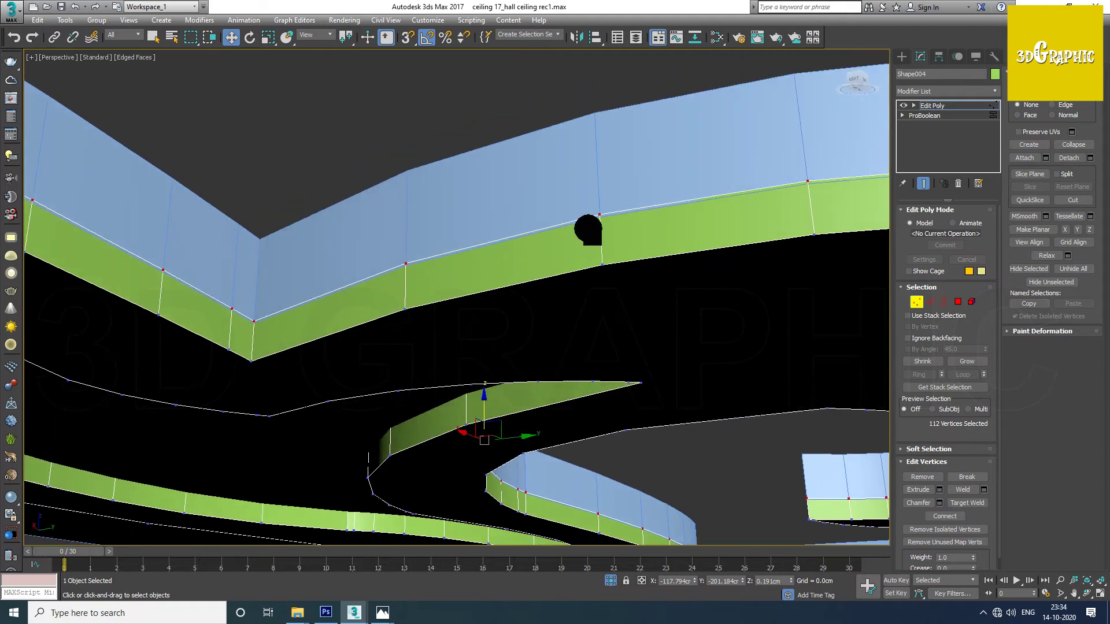
scroll(595, 223, down, 5)
alt+middle_drag(595, 222, 433, 408)
scroll(423, 368, up, 2)
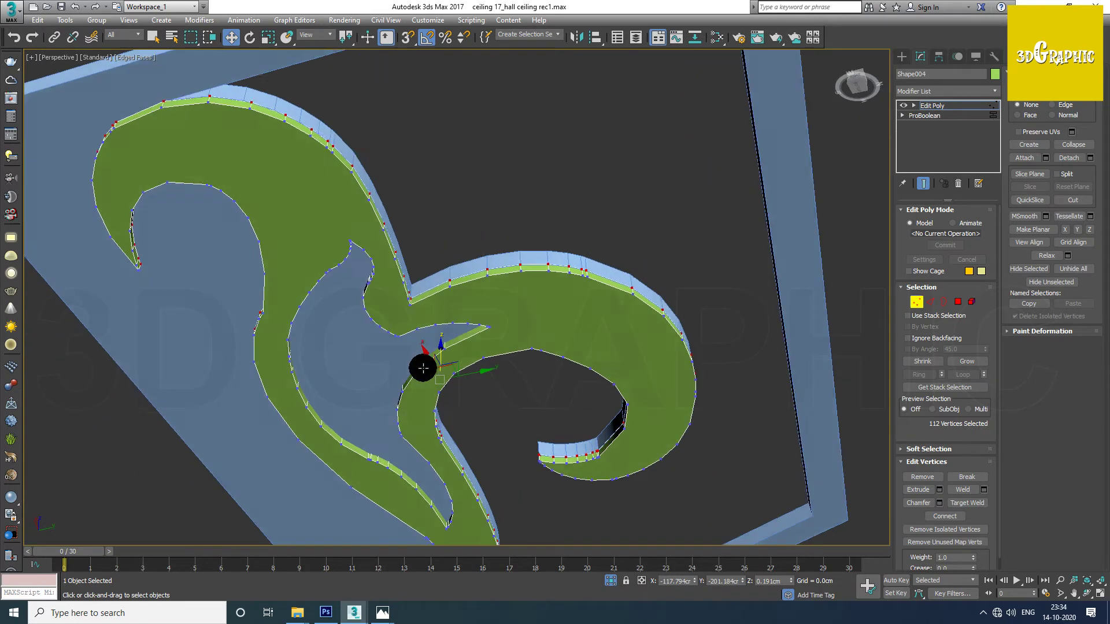
click(932, 106)
scroll(508, 317, down, 3)
alt+middle_drag(491, 322, 487, 299)
scroll(487, 299, down, 2)
scroll(521, 367, up, 6)
click(964, 90)
scroll(963, 90, down, 1)
click(918, 490)
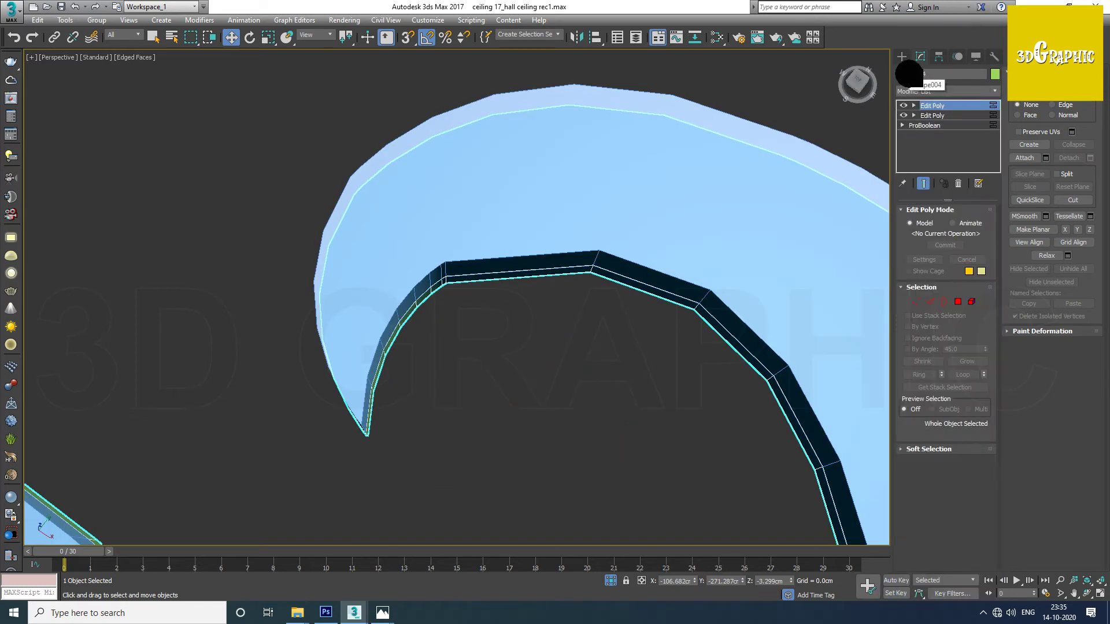
Step: Connect two edges of the inner curved wall and slide the new edge along the curve
click(930, 301)
click(520, 276)
alt+middle_drag(560, 280, 552, 265)
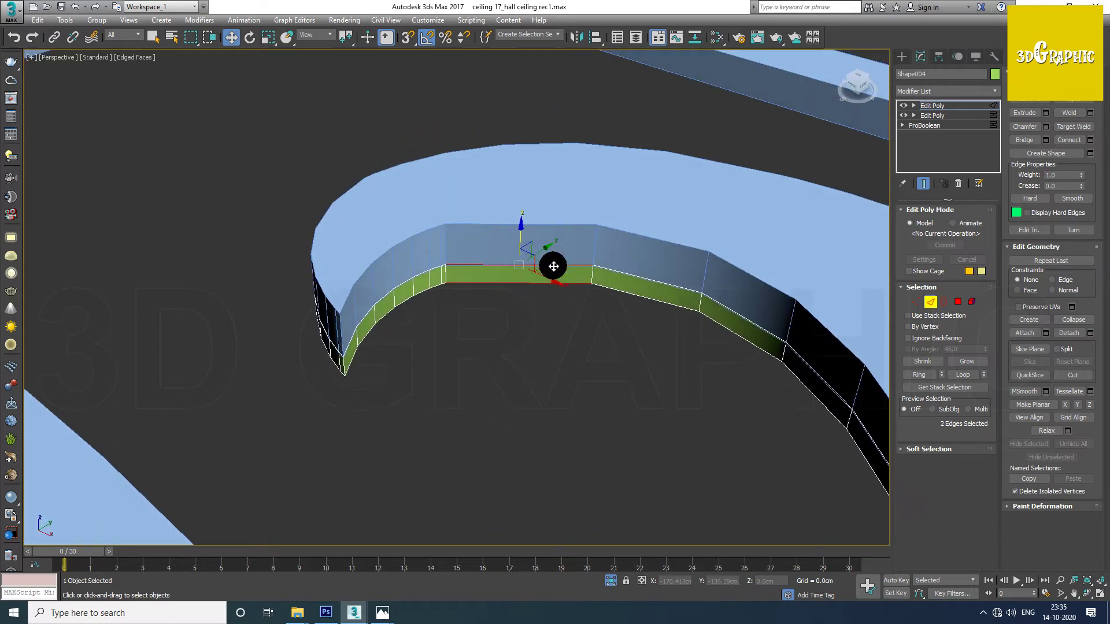
right_click(532, 278)
click(532, 340)
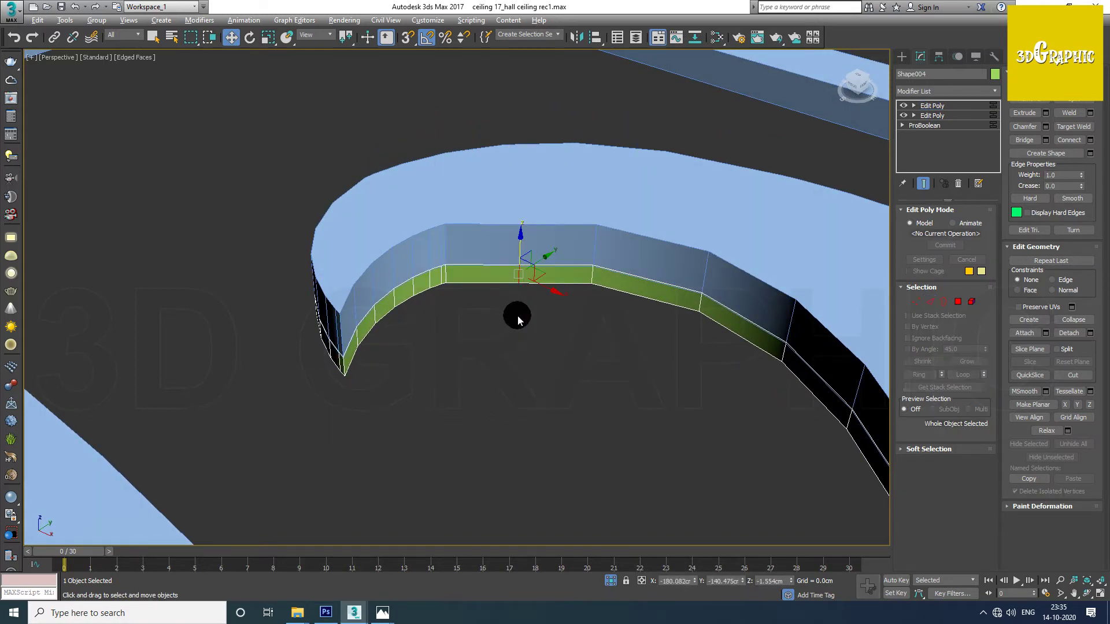
key(t)
scroll(503, 278, up, 4)
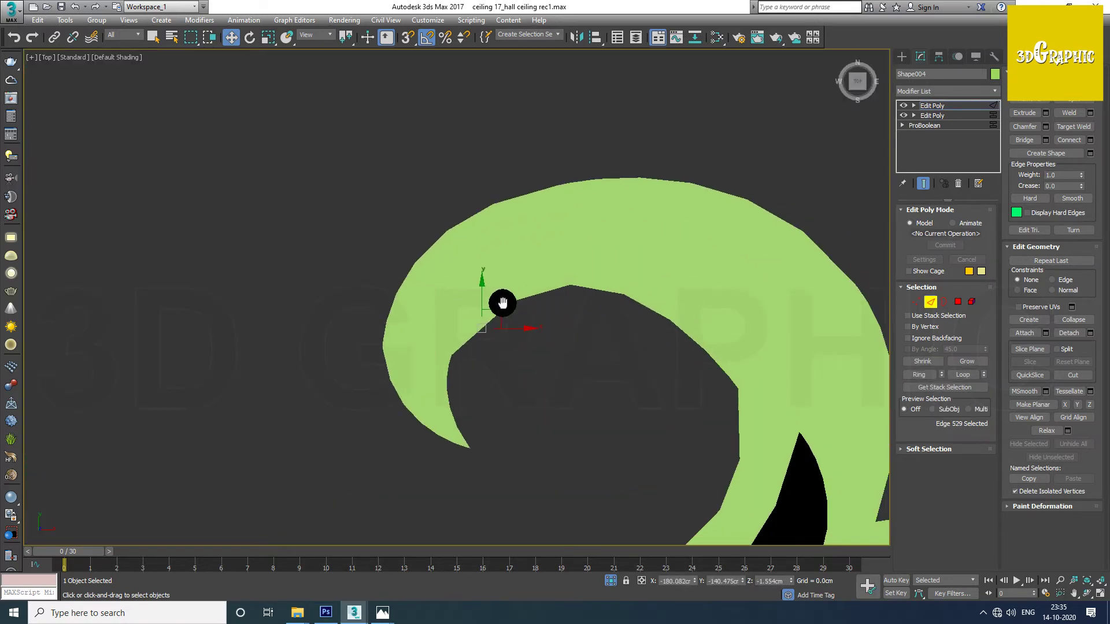
key(F3)
scroll(494, 318, up, 2)
drag(493, 332, 470, 316)
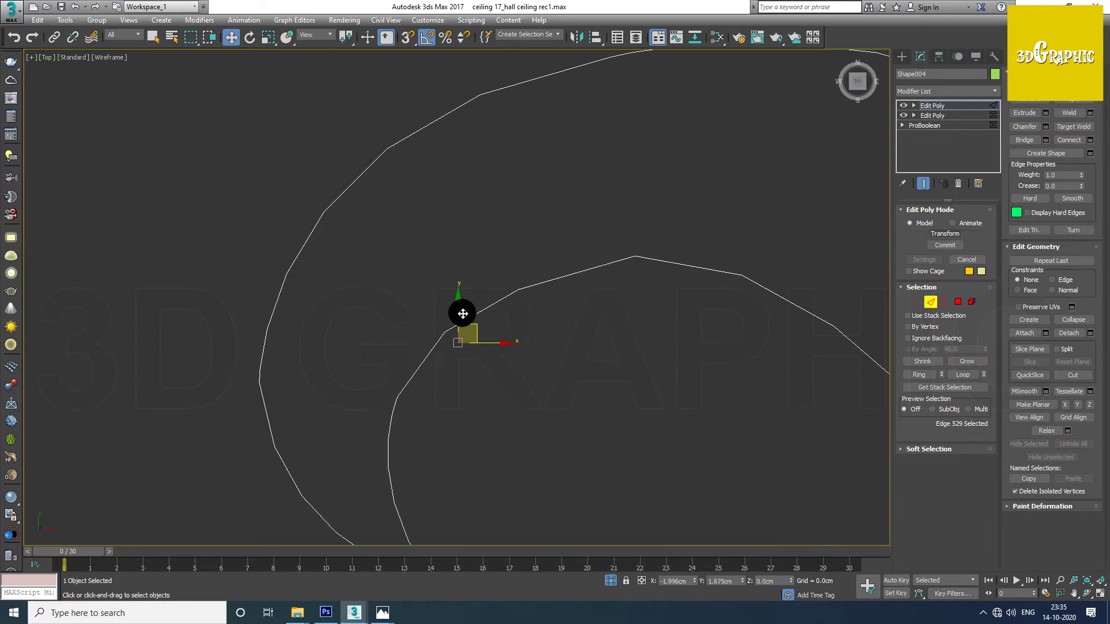
Step: Connect another pair of edges across the curved hook
middle_drag(463, 309, 351, 328)
key(2)
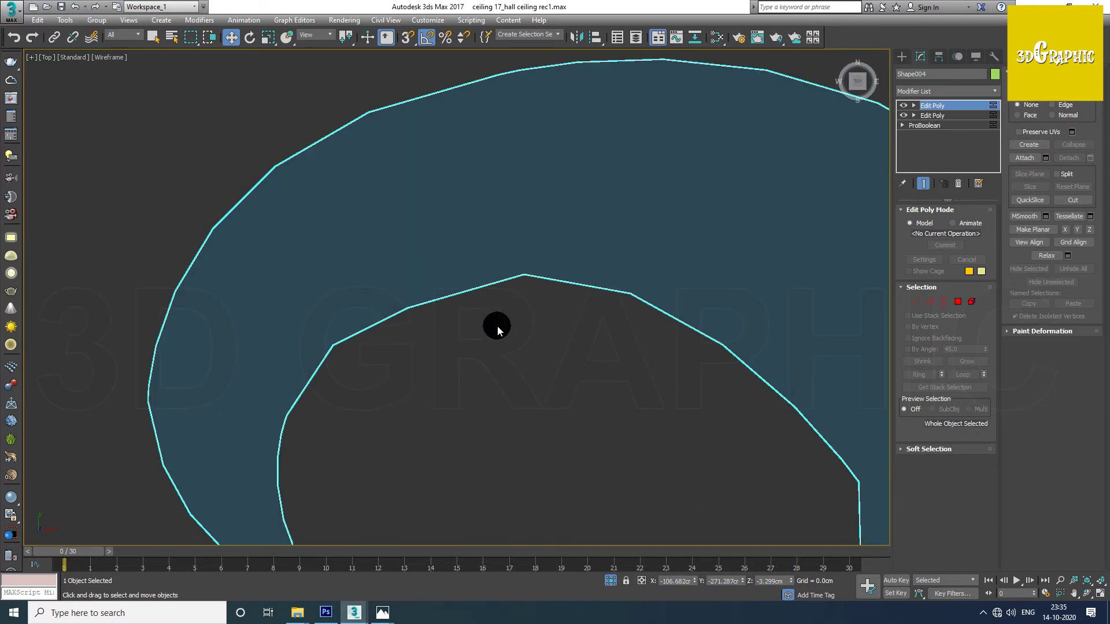
key(2)
drag(477, 309, 440, 251)
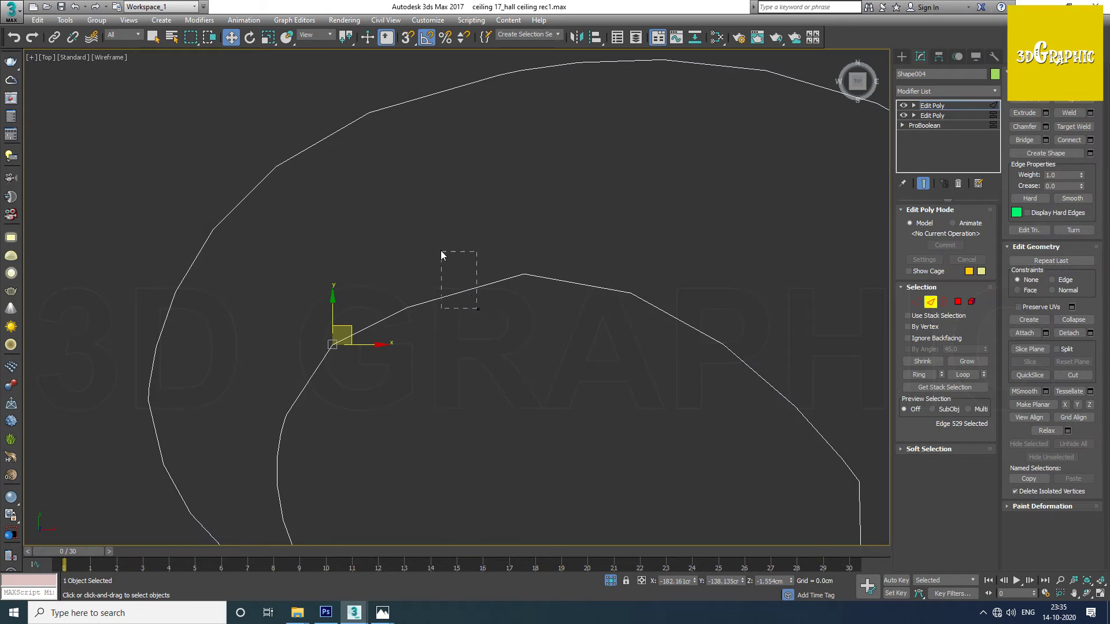
right_click(472, 296)
click(352, 331)
click(493, 335)
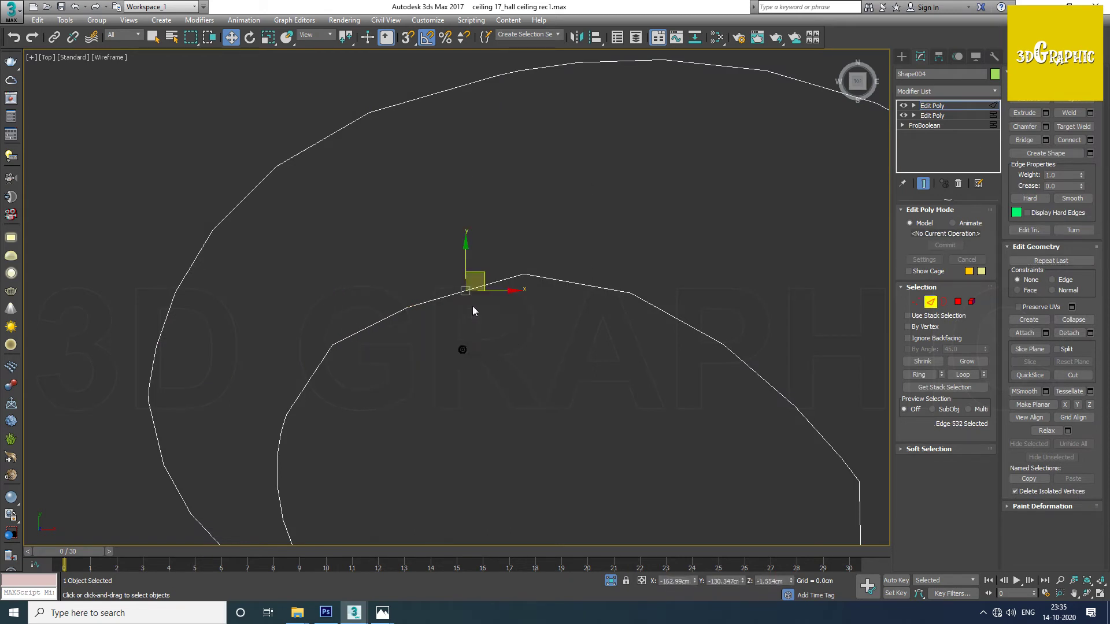
Step: Select an edge loop and add connecting edges across it
scroll(520, 294, down, 3)
double_click(441, 296)
right_click(420, 293)
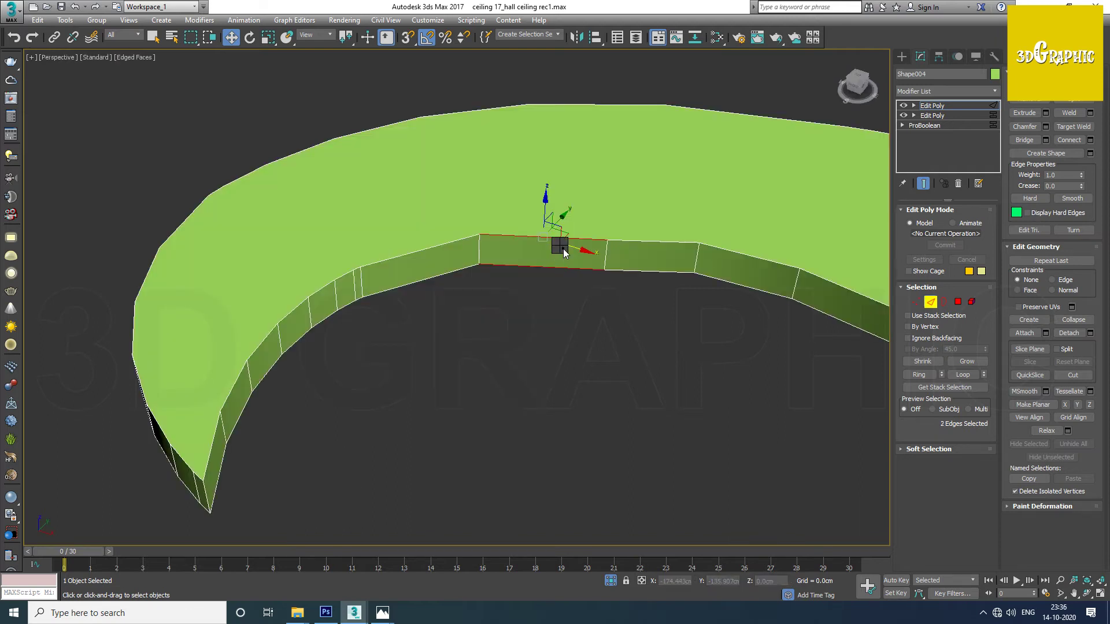
right_click(560, 244)
click(442, 284)
click(463, 354)
scroll(560, 312, up, 3)
key(t)
key(F3)
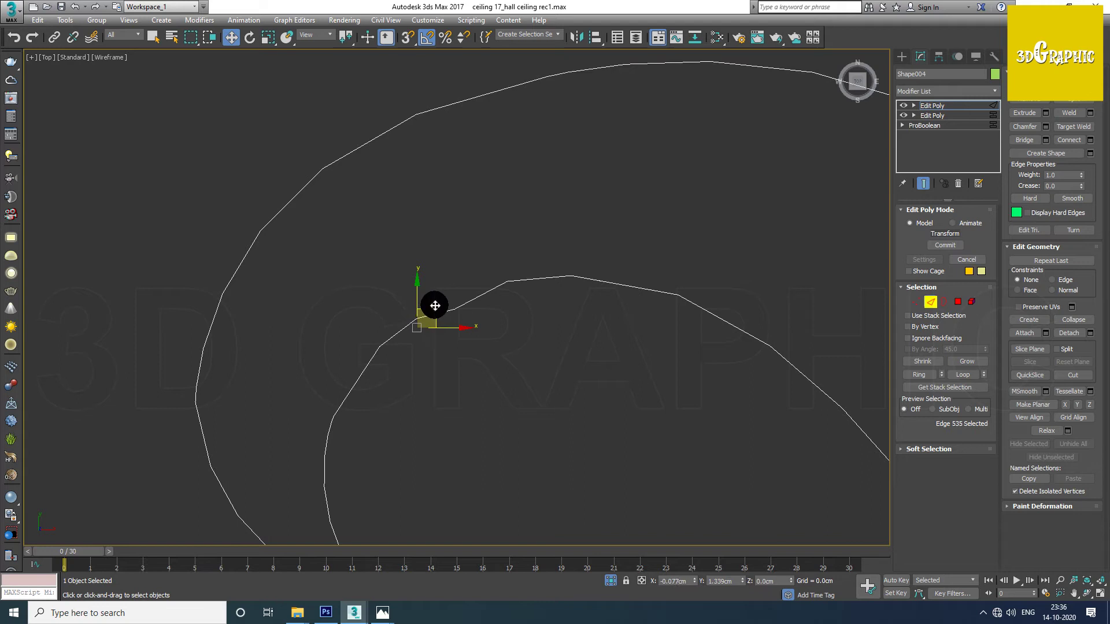
Step: In top wireframe vertex mode, select the two new vertices on the curve
key(1)
middle_drag(460, 303, 441, 330)
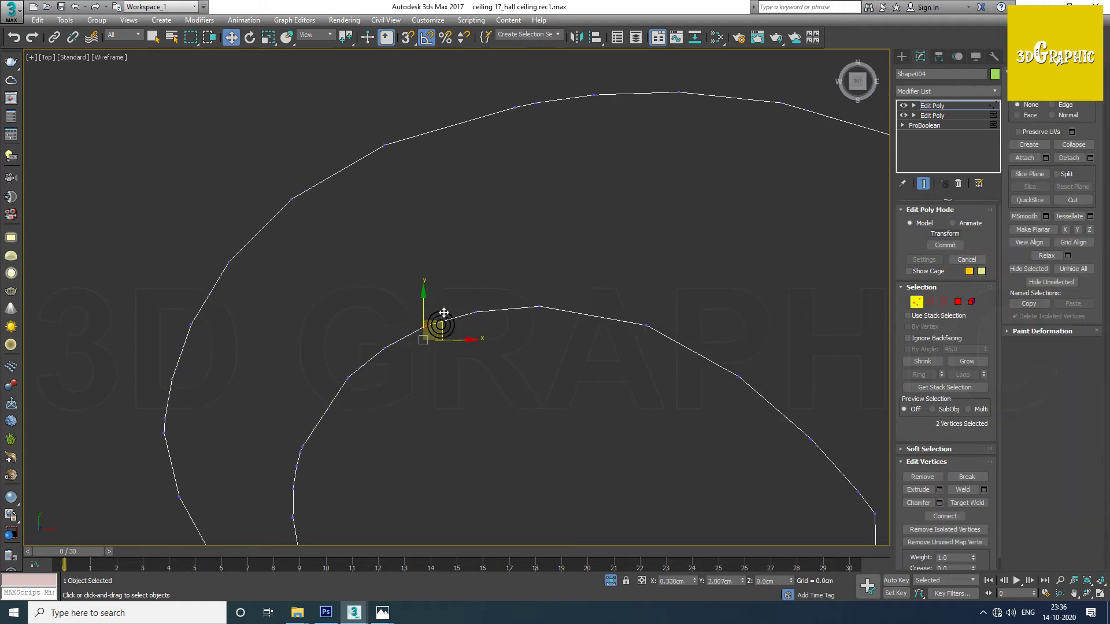
scroll(442, 311, down, 3)
scroll(412, 347, up, 2)
click(379, 377)
scroll(349, 396, up, 3)
drag(345, 394, 385, 298)
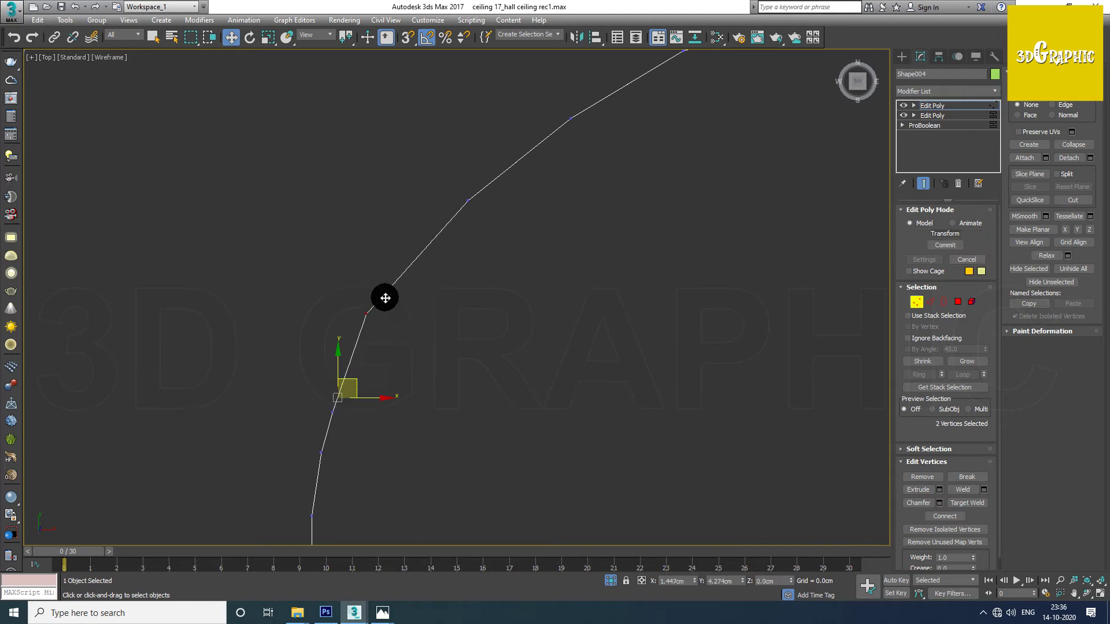
scroll(416, 307, down, 5)
scroll(523, 317, up, 3)
scroll(461, 310, down, 3)
scroll(457, 289, up, 3)
Step: Move the vertices along the inner curve, cancelling one unwanted move
drag(457, 275, 457, 270)
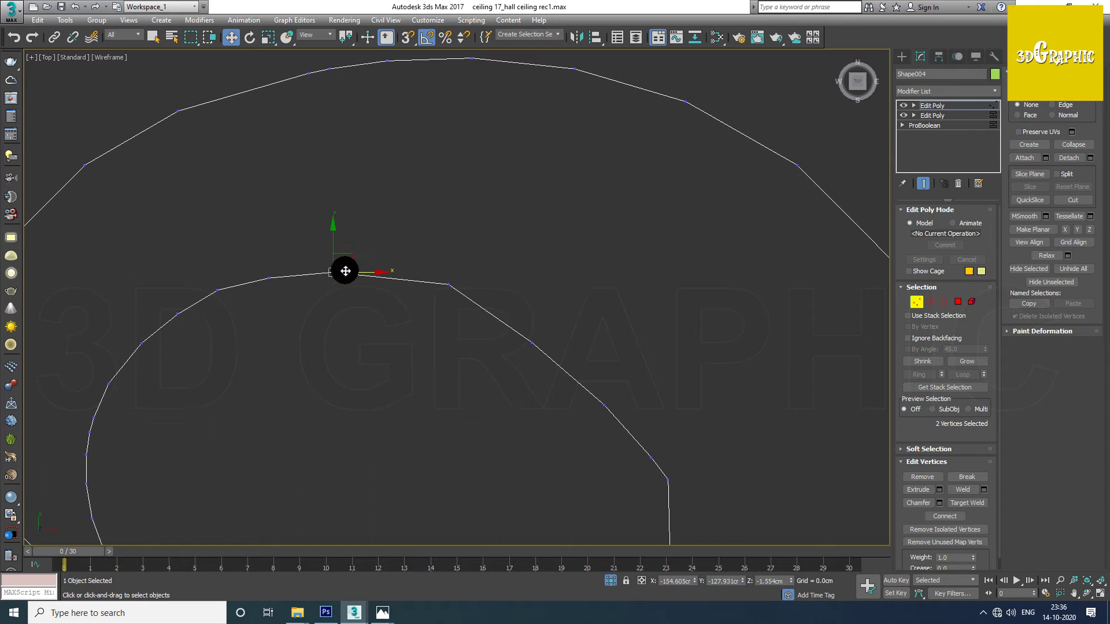
drag(345, 271, 470, 329)
middle_drag(471, 329, 437, 314)
middle_drag(519, 294, 477, 246)
drag(549, 326, 553, 329)
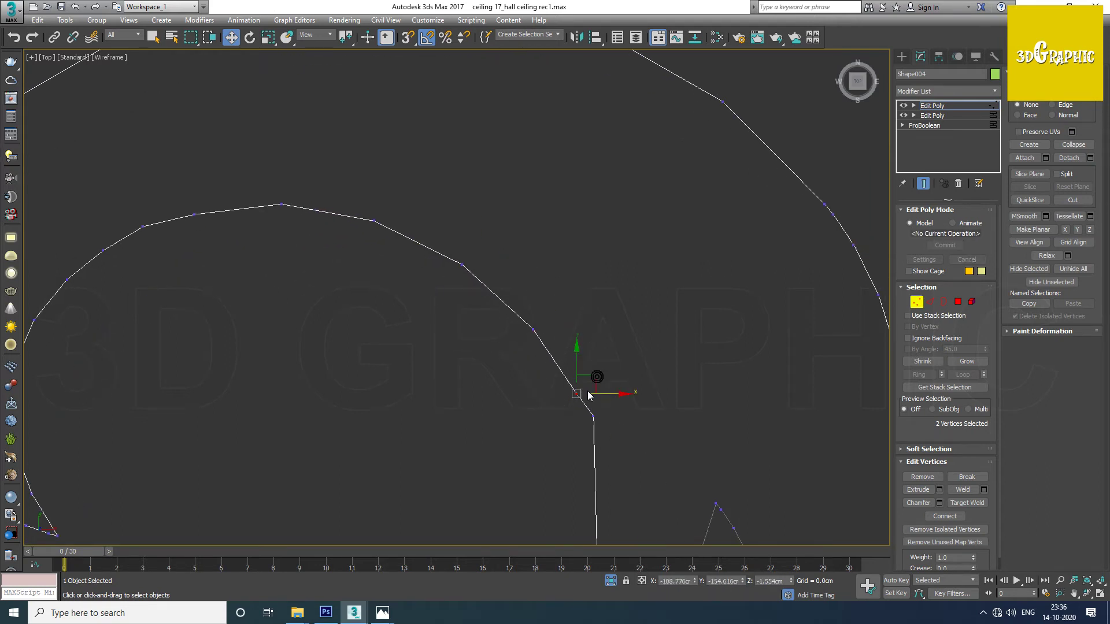
scroll(627, 426, down, 4)
scroll(620, 436, up, 1)
right_click(639, 417)
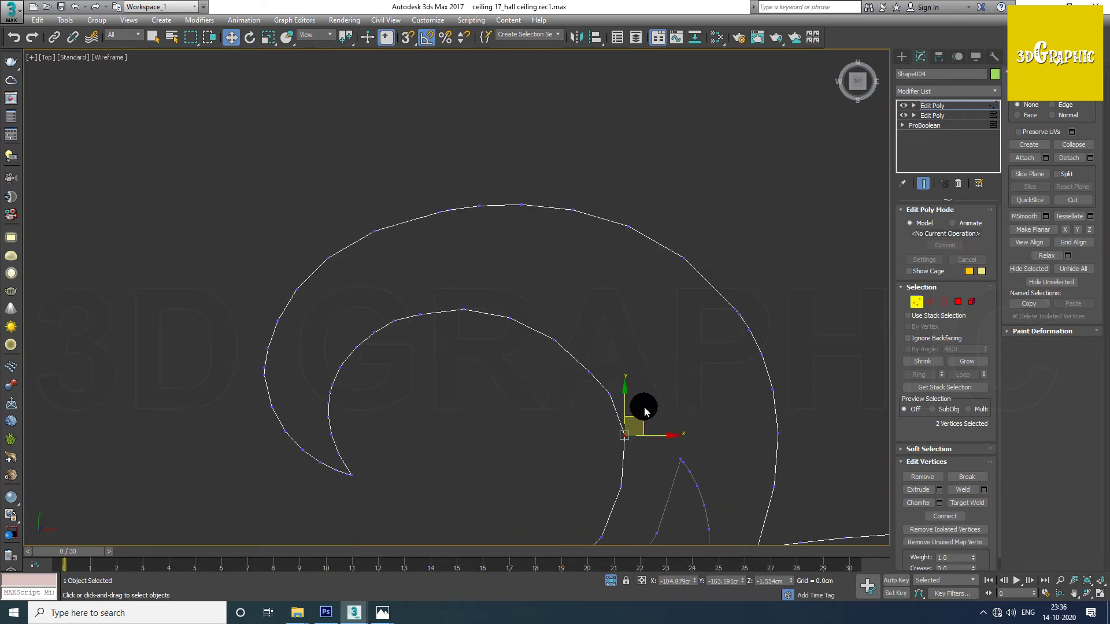
Step: Shift the vertex pair up-left along the inner curve and exit isolation to show the ceiling
drag(633, 385, 604, 368)
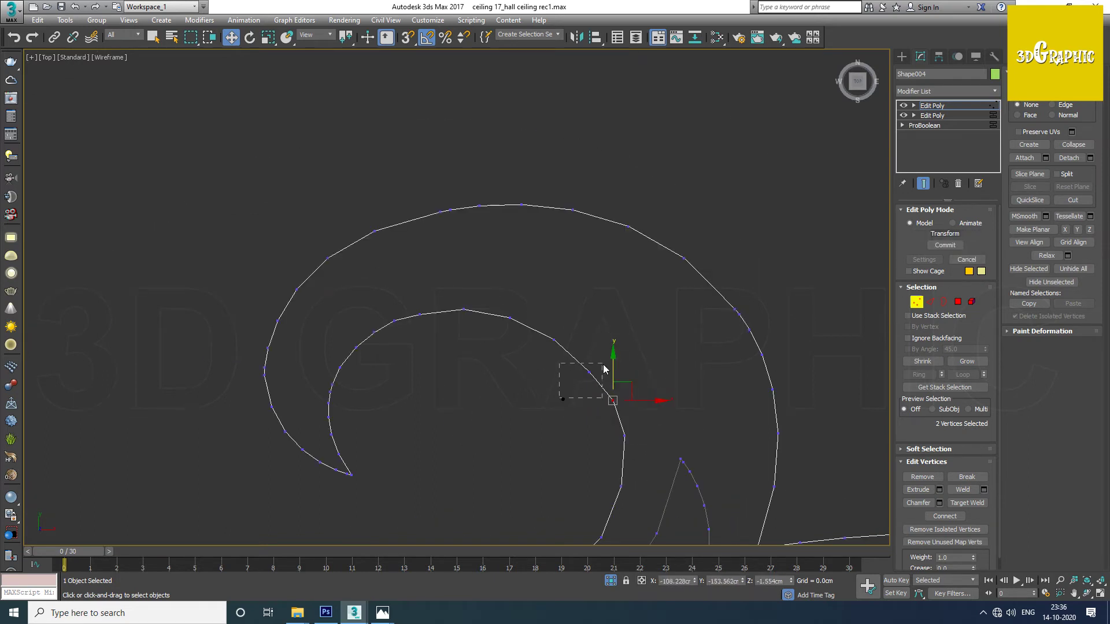
mouse_move(609, 350)
mouse_down()
mouse_move(527, 298)
mouse_move(470, 305)
mouse_up()
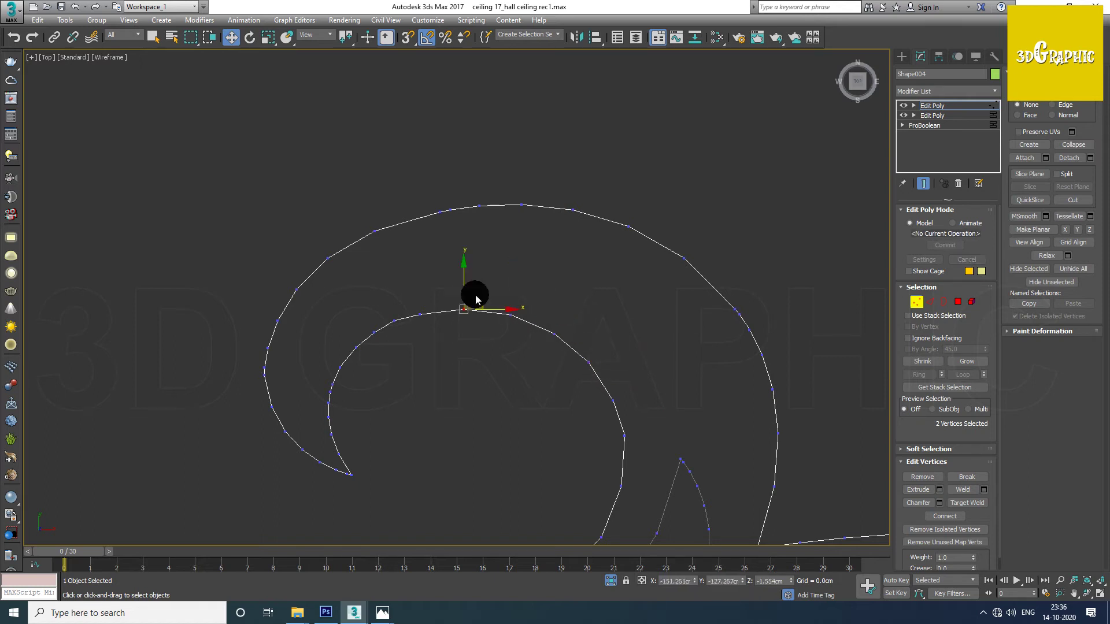
scroll(441, 347, down, 3)
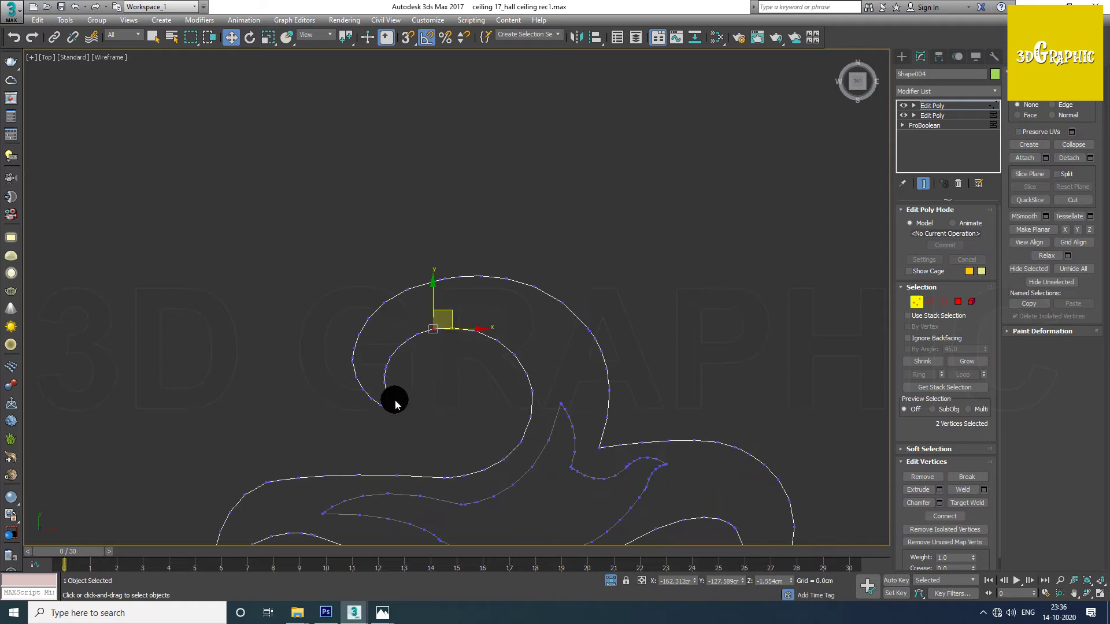
click(923, 306)
click(610, 581)
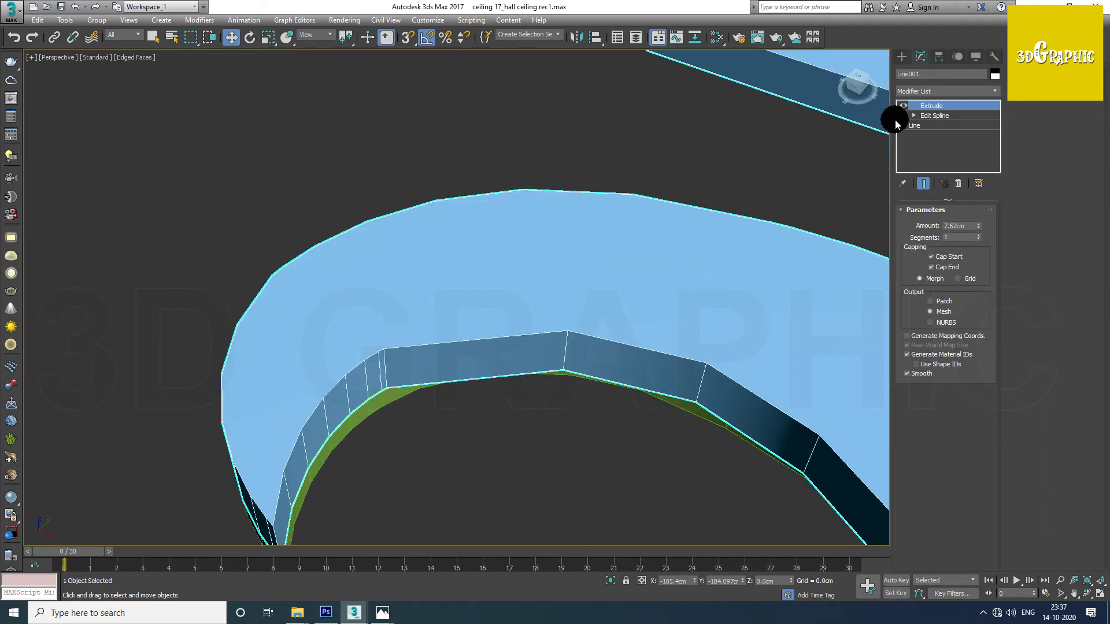
Step: Add an Edit Poly modifier to the ceiling slab and select two inner-wall edges
click(948, 91)
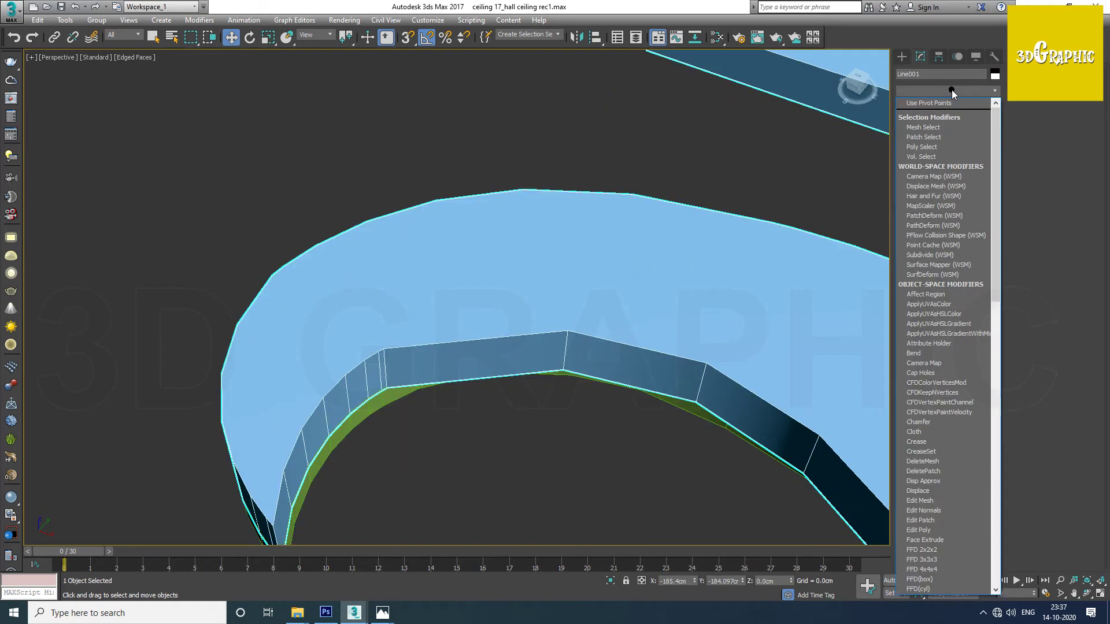
key(e)
key(e)
key(Return)
key(2)
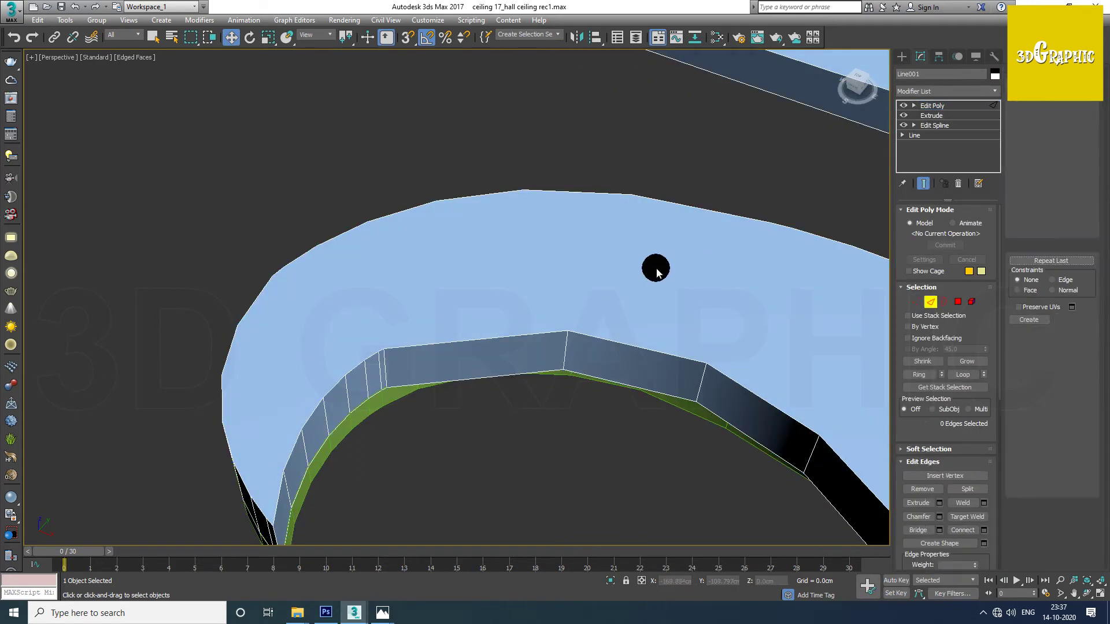
drag(454, 406, 468, 338)
Step: In top view, connect the first selected edge pair with a new edge
key(t)
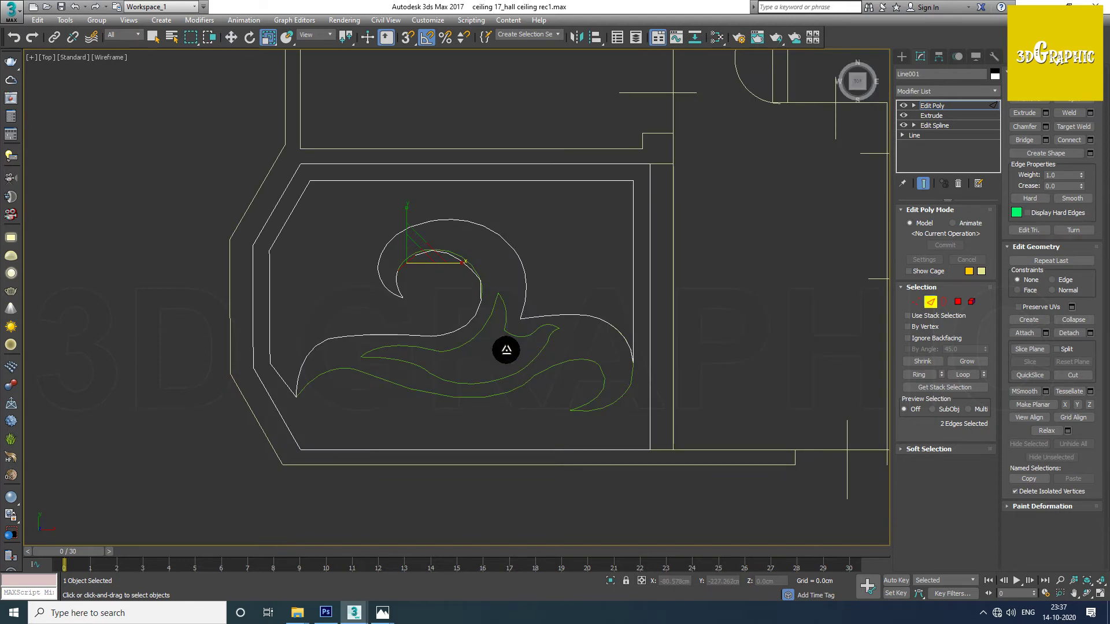
key(w)
scroll(439, 273, up, 5)
right_click(359, 303)
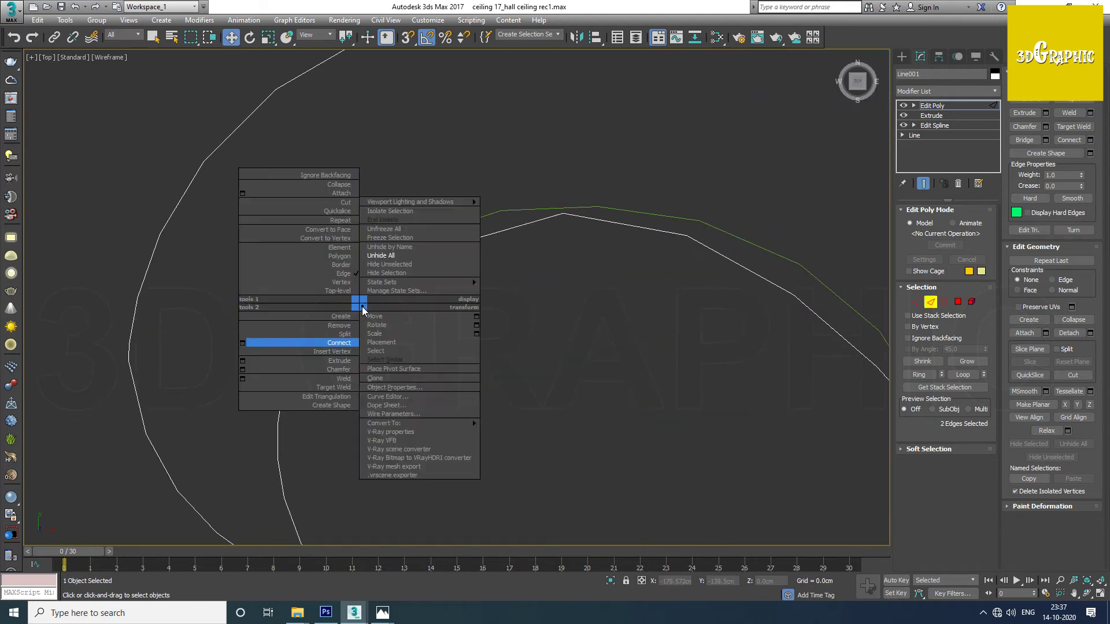
click(243, 345)
click(463, 352)
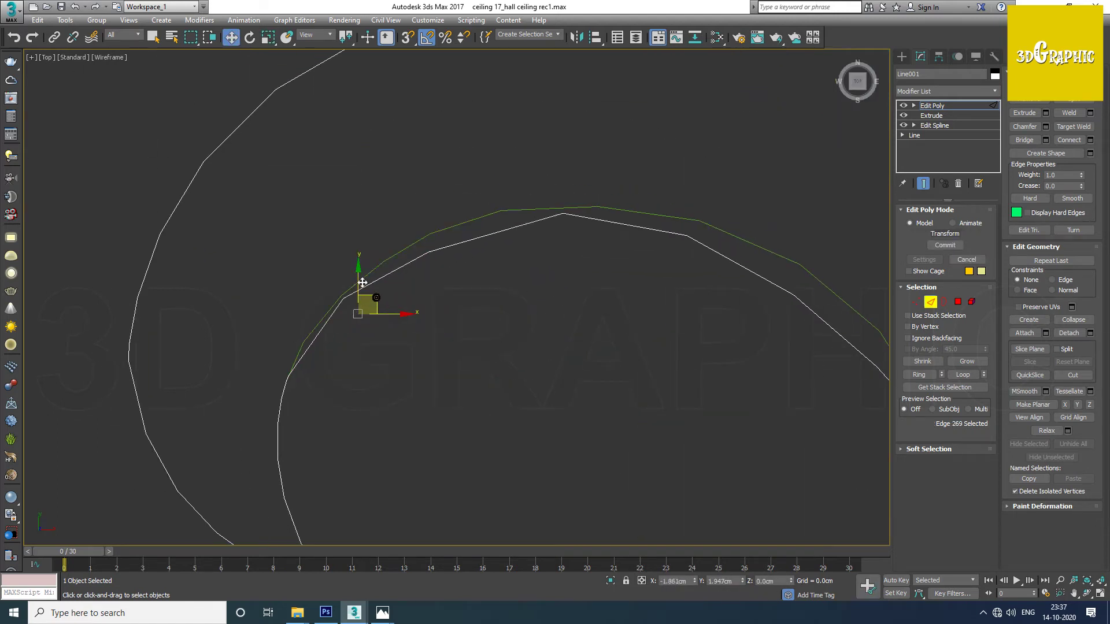
Step: Connect two more edge pairs along the spiral curve with new edges
click(320, 325)
ctrl+click(373, 321)
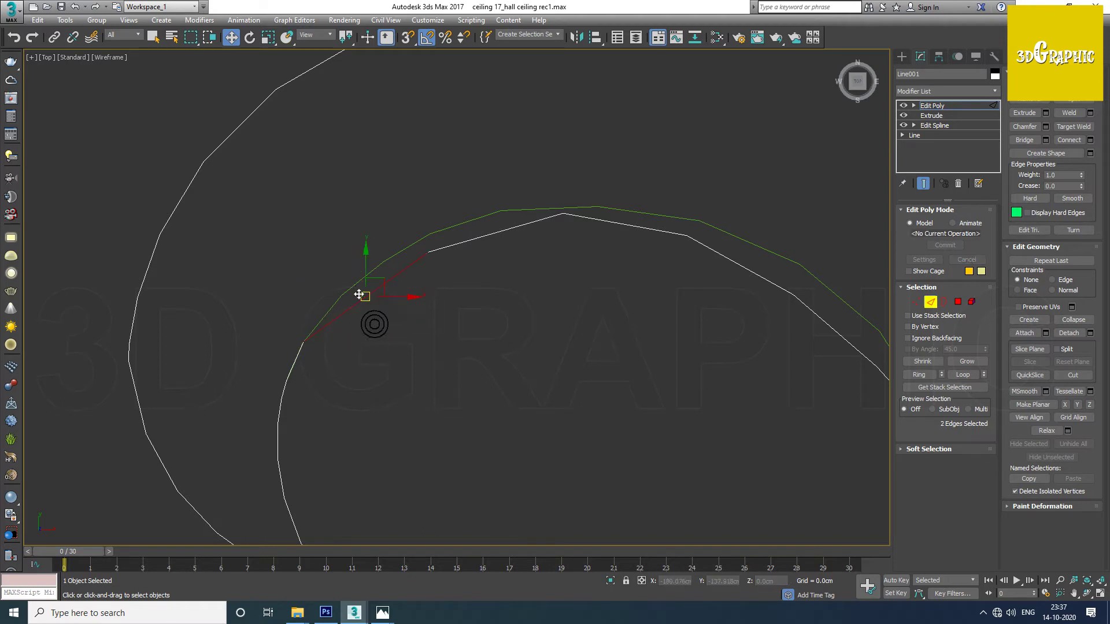
right_click(364, 296)
click(248, 334)
click(463, 352)
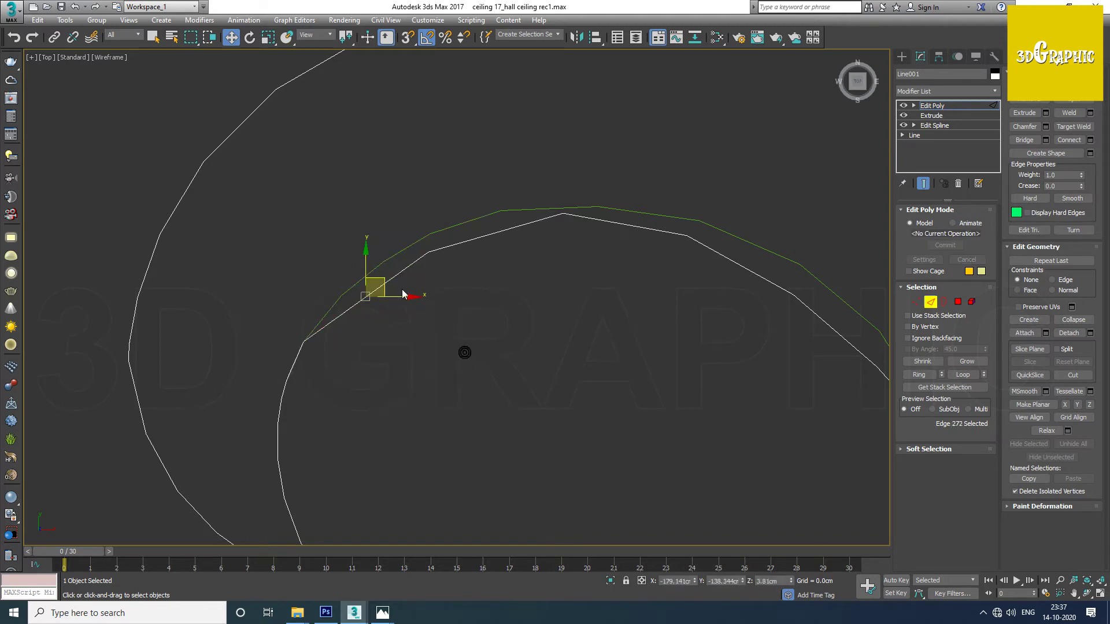
ctrl+click(357, 279)
right_click(397, 269)
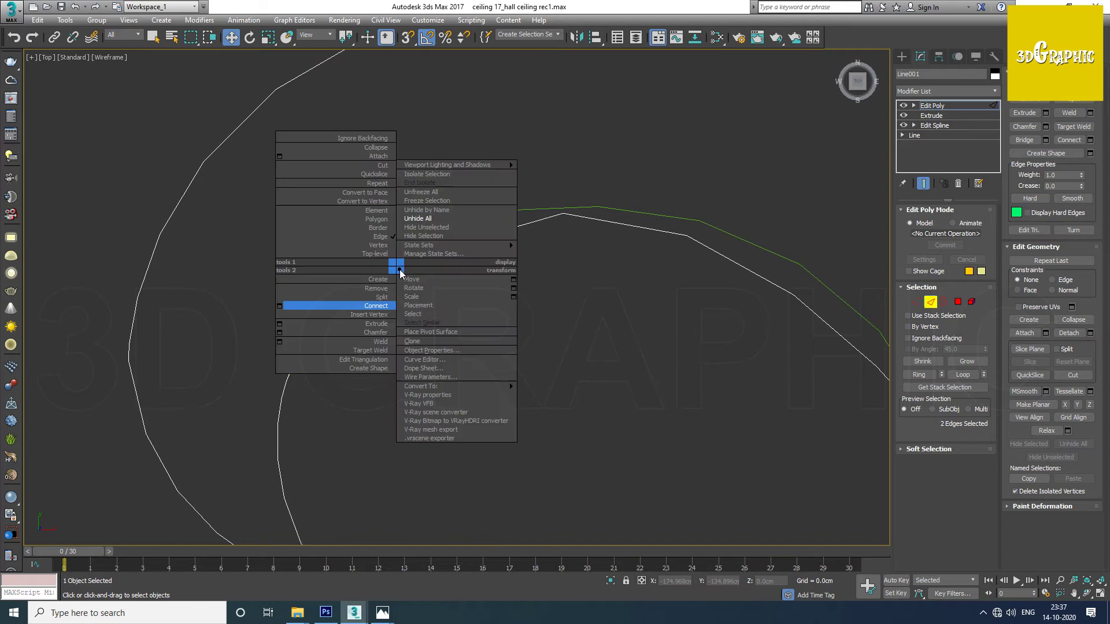
click(279, 306)
click(463, 354)
drag(403, 251, 404, 248)
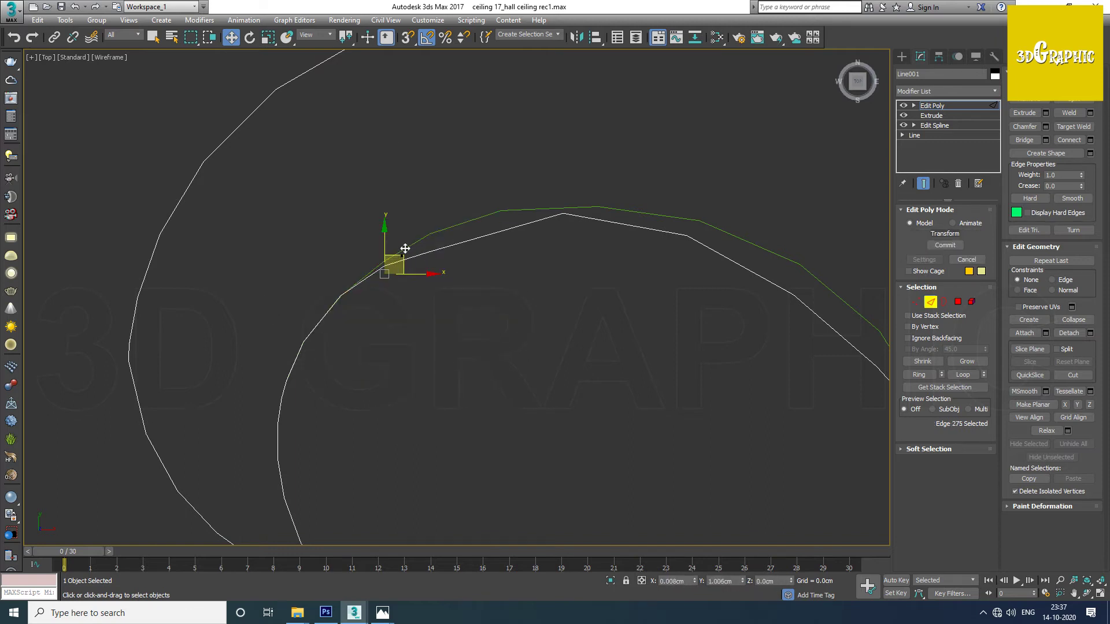
Step: Connect another edge pair further along the curve and select the new edge
scroll(418, 239, up, 2)
key(1)
scroll(434, 282, up, 2)
middle_drag(435, 280, 403, 309)
key(2)
right_click(488, 309)
click(380, 345)
click(463, 353)
middle_drag(458, 349, 463, 268)
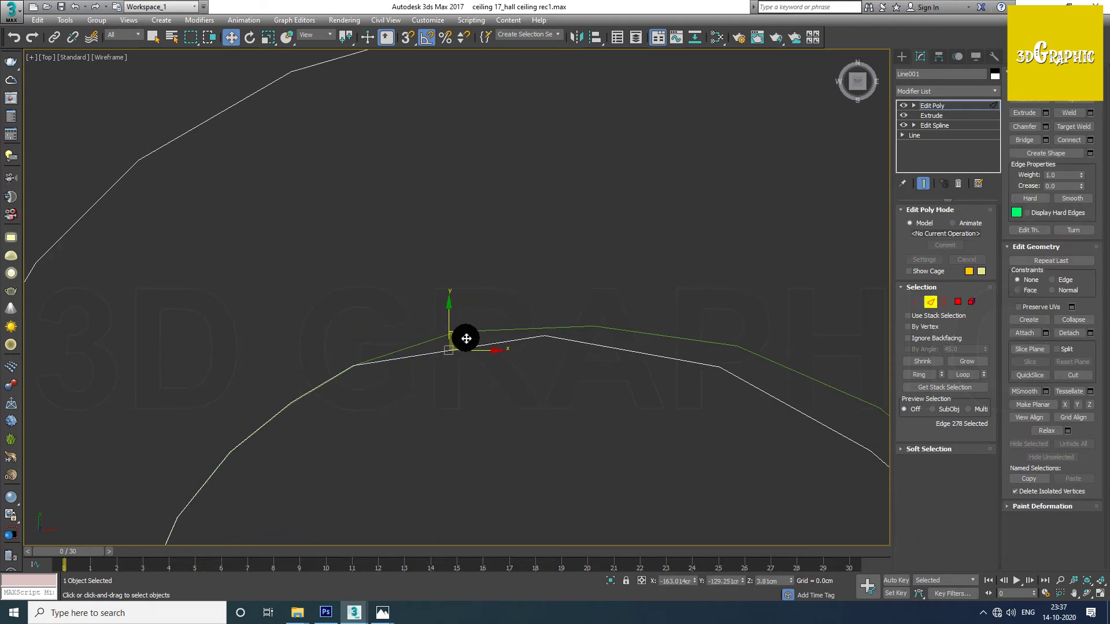
click(516, 331)
Step: Move the new edge's two vertices so the cutout follows the curved outline
key(1)
click(562, 318)
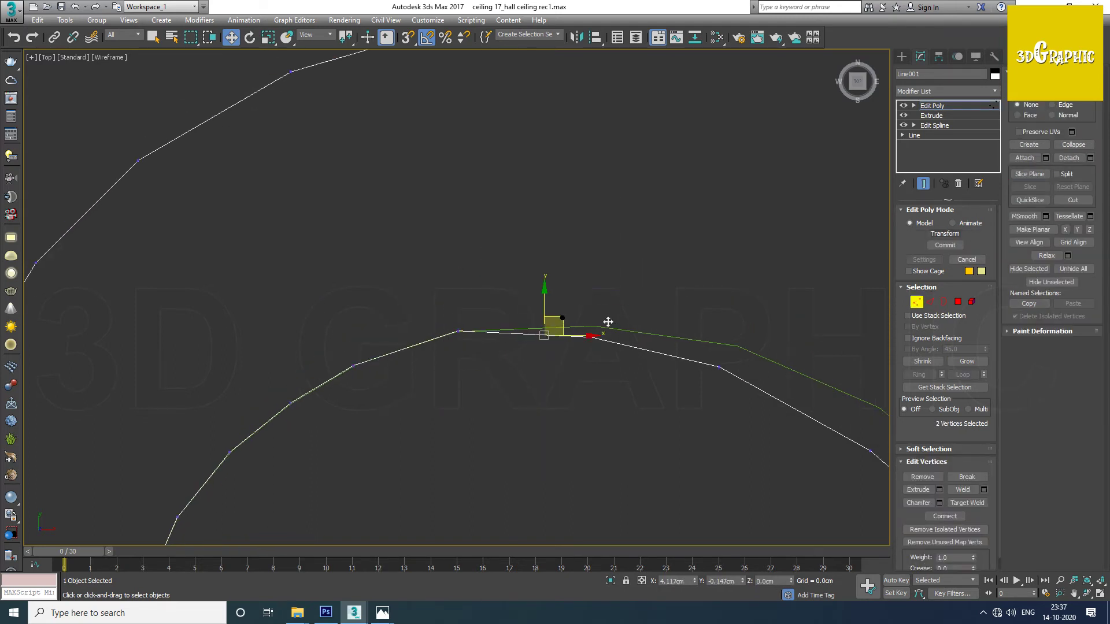
middle_drag(610, 309, 466, 352)
drag(592, 394, 609, 372)
middle_drag(609, 371, 659, 414)
scroll(647, 394, down, 3)
scroll(610, 416, up, 3)
scroll(631, 366, down, 3)
scroll(646, 445, up, 3)
mouse_move(637, 404)
mouse_down()
mouse_move(644, 380)
mouse_move(649, 441)
mouse_up()
middle_drag(649, 441, 624, 398)
scroll(606, 354, down, 2)
scroll(542, 280, down, 3)
Step: Return to object level, showing edged faces in the perspective view
middle_drag(542, 279, 304, 374)
scroll(304, 375, down, 2)
scroll(326, 330, down, 3)
click(916, 301)
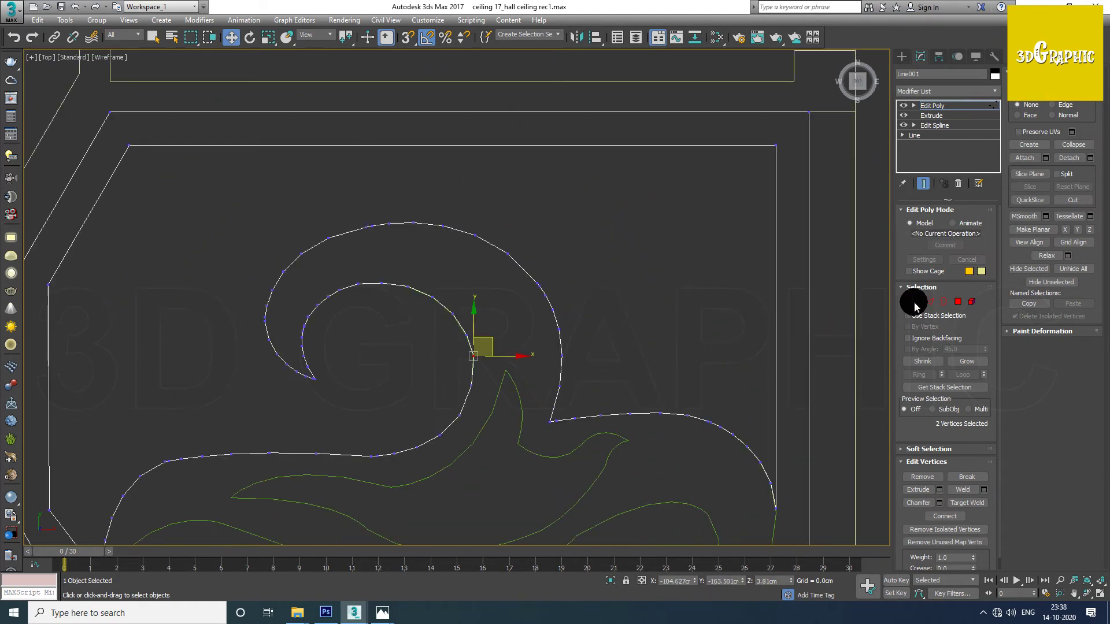
key(F3)
key(p)
scroll(530, 257, down, 5)
Step: Select the ceiling slab and make a copy raised straight up
alt+middle_drag(530, 257, 550, 255)
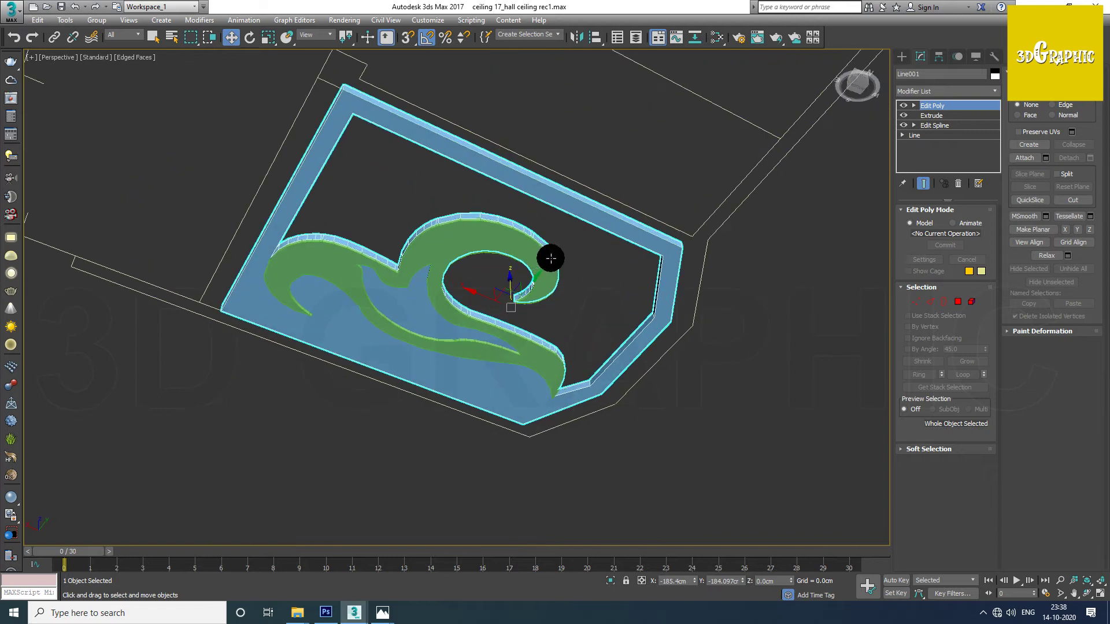
scroll(550, 255, up, 3)
alt+middle_drag(455, 238, 488, 255)
mouse_move(532, 310)
alt+middle_down()
mouse_move(471, 304)
mouse_move(473, 342)
alt+middle_up()
click(629, 186)
click(457, 291)
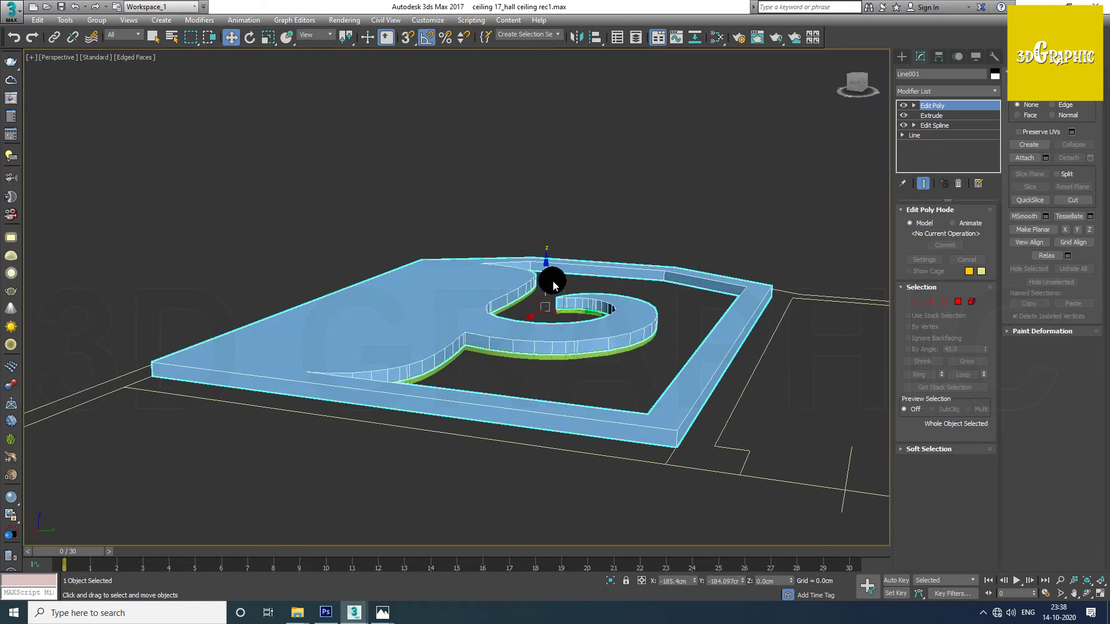
shift+drag(549, 277, 550, 258)
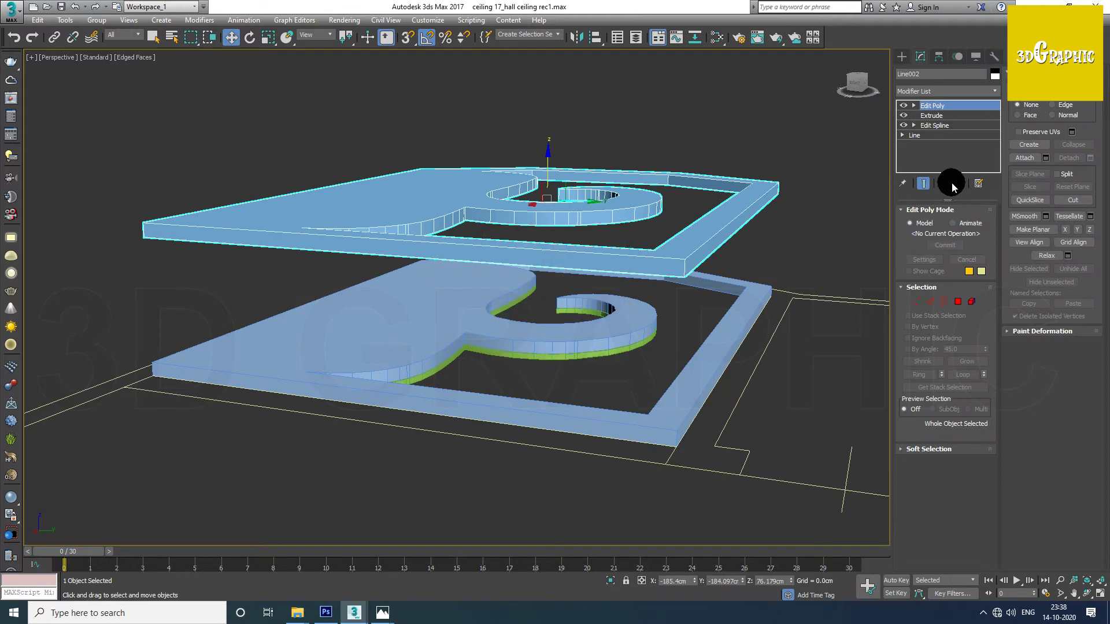
Step: Strip the copy back to its splines, select both splines and isolate them
click(954, 184)
mouse_move(738, 169)
alt+middle_down()
mouse_move(533, 225)
mouse_move(560, 241)
alt+middle_up()
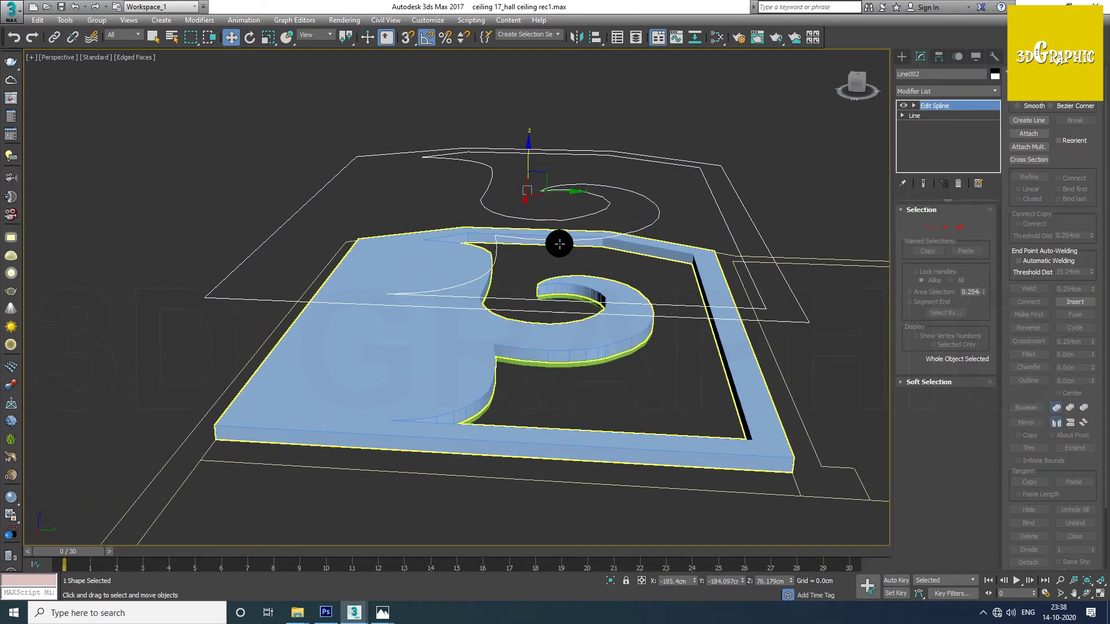
click(959, 229)
key(ctrl+a)
alt+middle_drag(711, 285, 640, 258)
alt+middle_drag(764, 301, 697, 297)
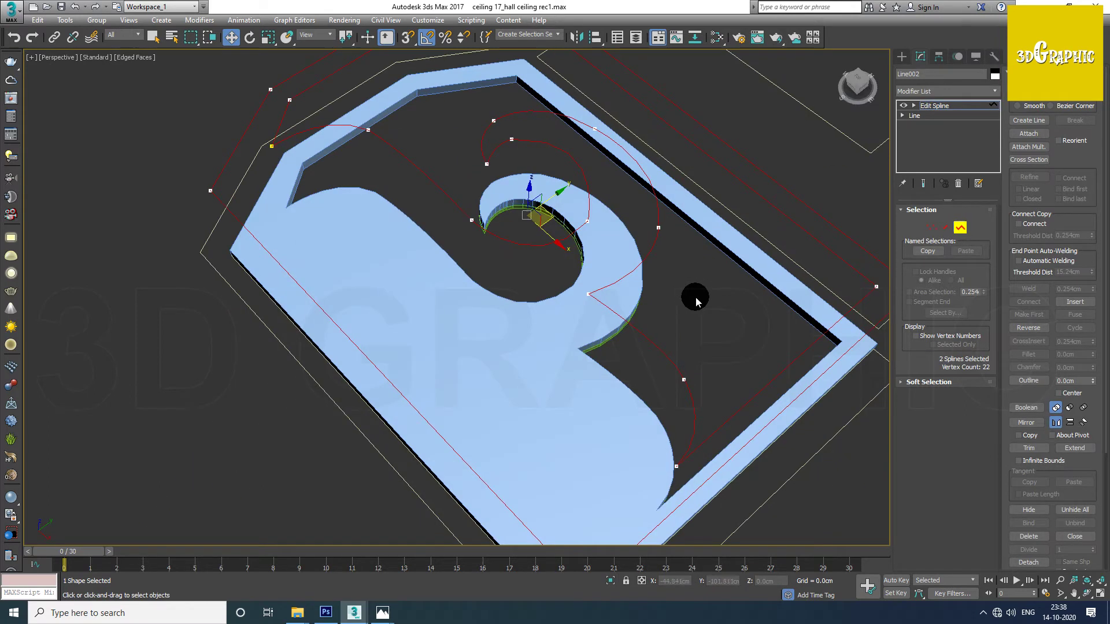
key(alt+q)
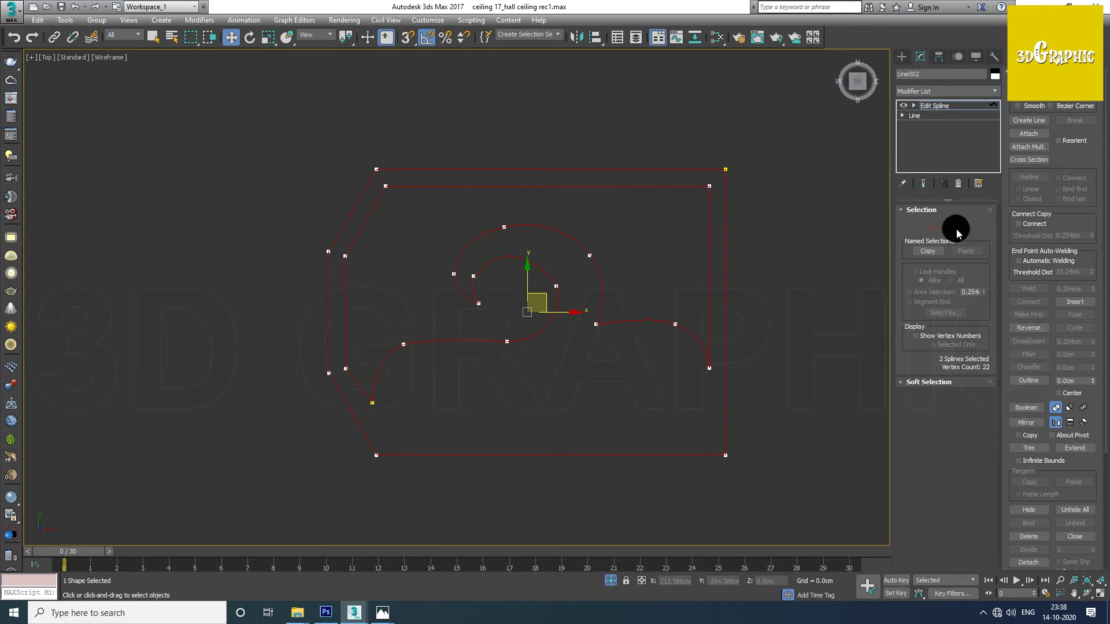
Step: Offset an inner outline of -2.59cm from the selected splines
mouse_move(758, 328)
mouse_down()
mouse_move(752, 338)
mouse_move(768, 321)
mouse_move(753, 329)
mouse_up()
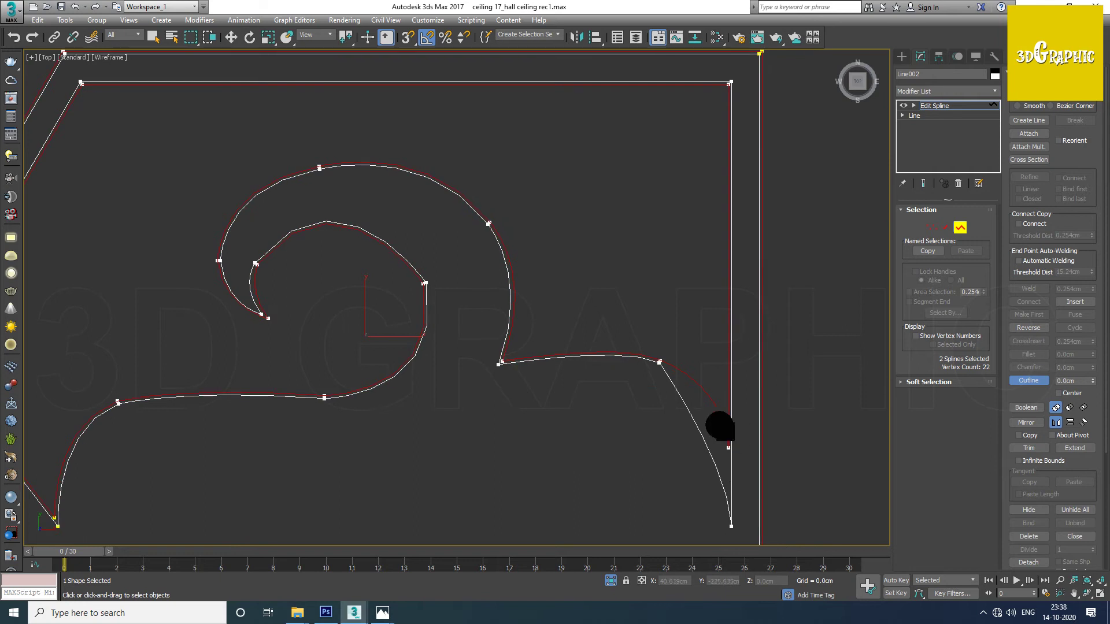
key(1)
mouse_move(744, 503)
middle_down()
mouse_move(744, 431)
mouse_move(759, 489)
middle_up()
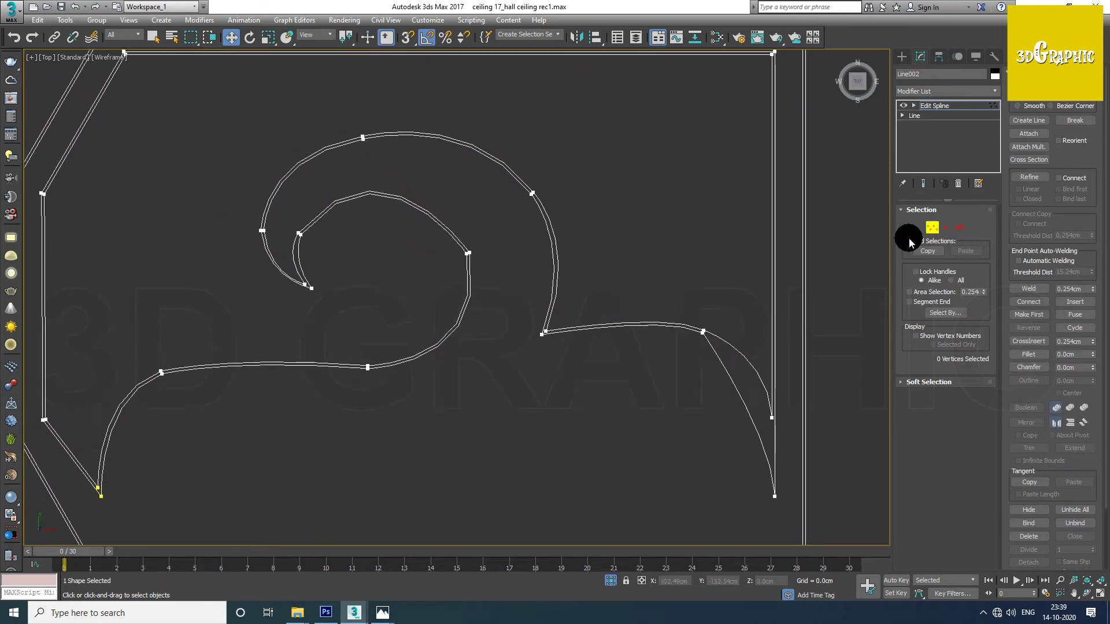
click(962, 229)
middle_drag(812, 317, 764, 329)
middle_drag(794, 90, 795, 245)
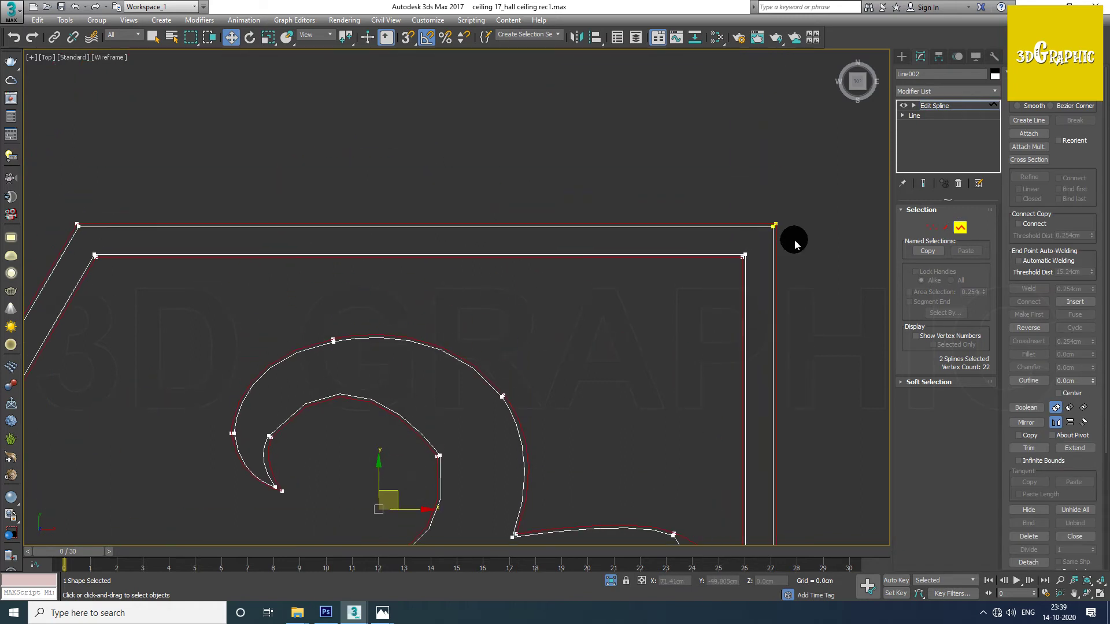
scroll(752, 265, down, 3)
scroll(566, 284, up, 4)
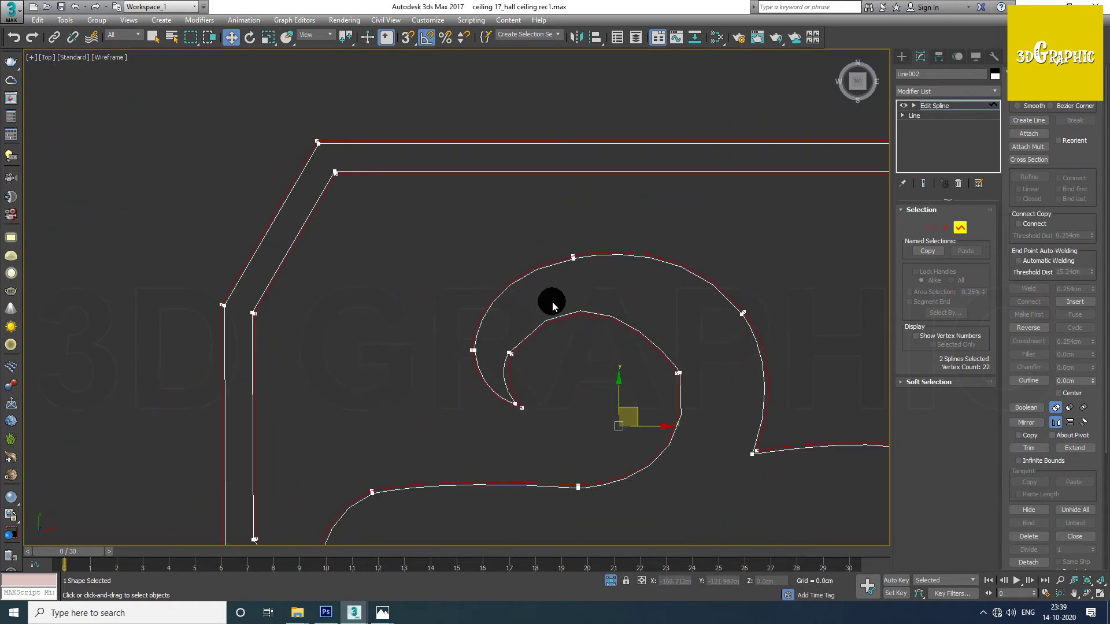
middle_drag(615, 347, 558, 296)
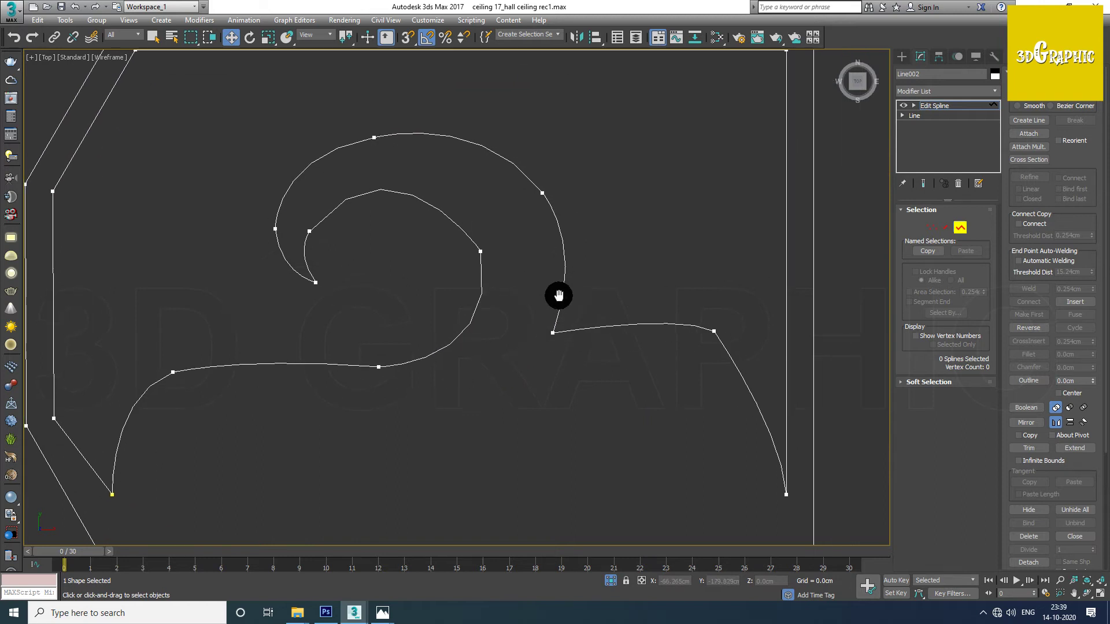
middle_drag(768, 295, 689, 317)
Step: Inspect the outlined spiral spline's vertices, then exit spline editing
key(1)
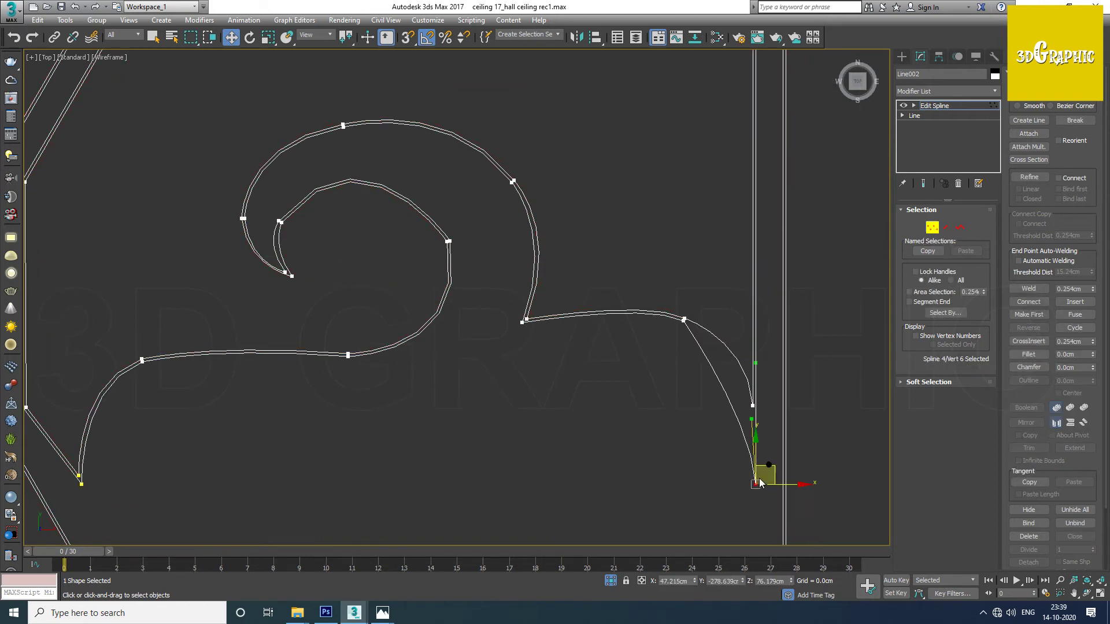
scroll(759, 402, up, 3)
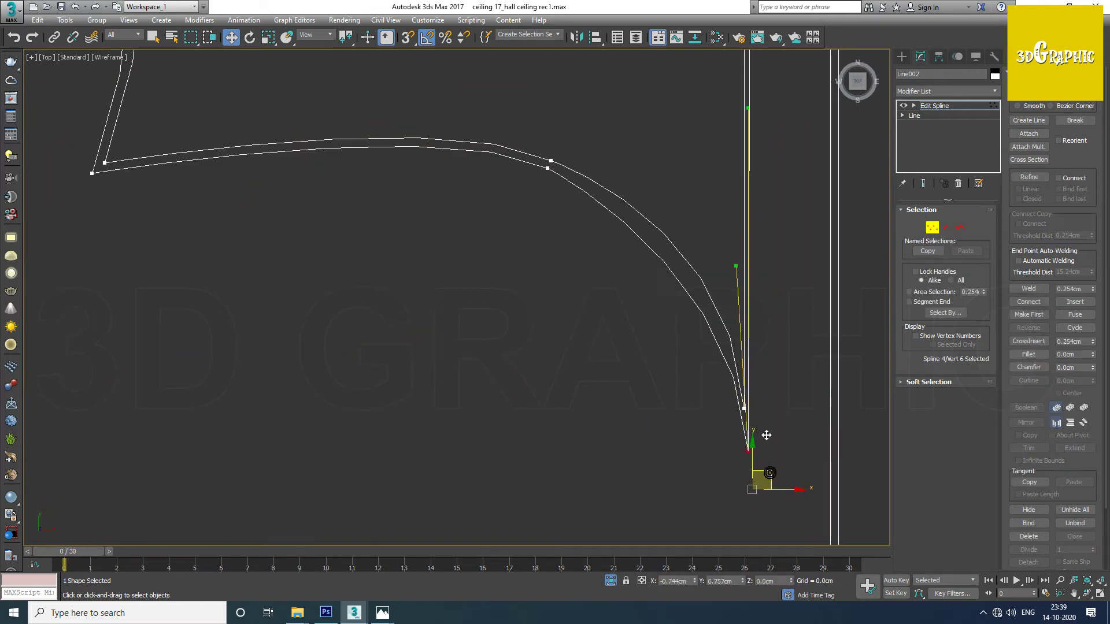
scroll(705, 369, down, 4)
middle_drag(407, 309, 485, 297)
scroll(491, 277, up, 5)
scroll(431, 286, down, 2)
scroll(457, 324, down, 2)
scroll(457, 375, down, 2)
scroll(398, 375, up, 5)
scroll(462, 370, down, 5)
scroll(635, 190, up, 4)
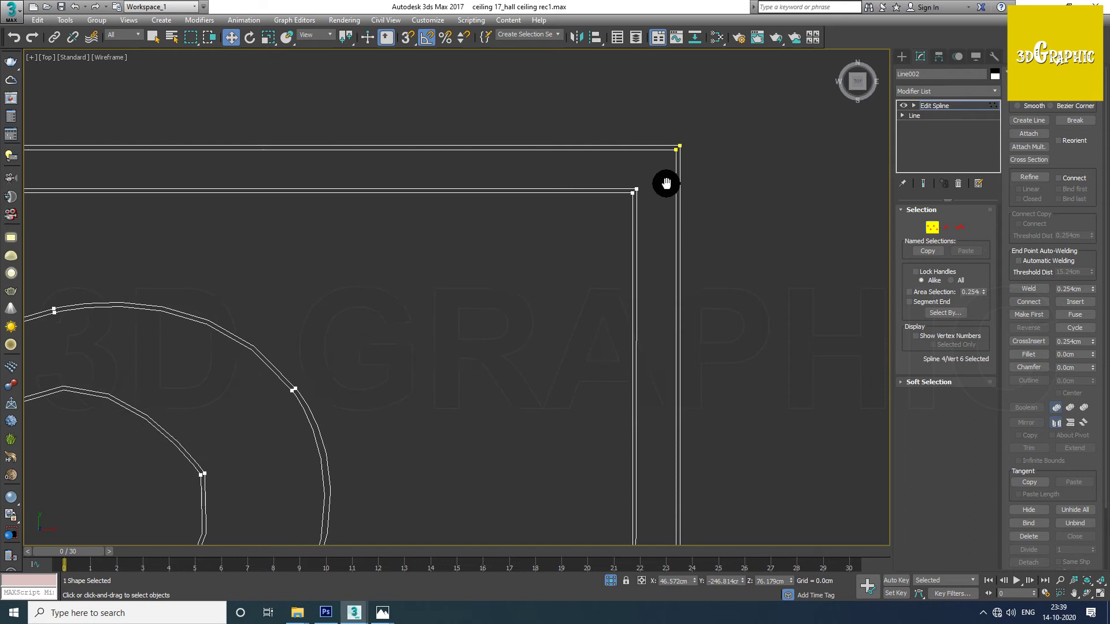
click(960, 227)
scroll(587, 259, down, 3)
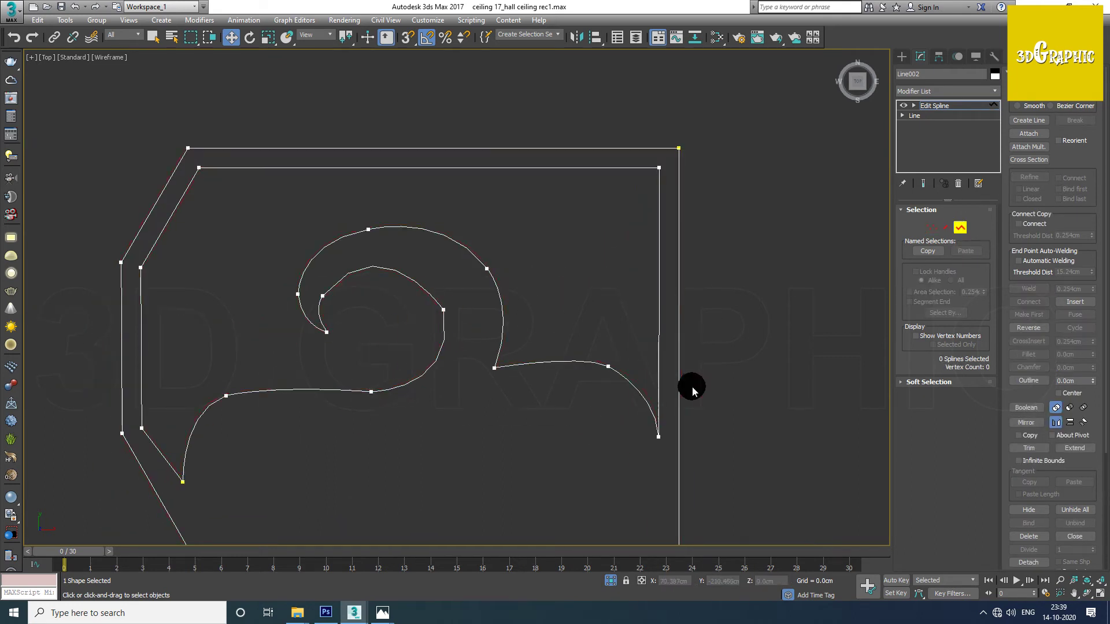
click(960, 228)
Step: Extrude the outlined copy into a 2.0cm slab and view it in perspective
click(945, 92)
key(e)
key(Return)
scroll(693, 228, down, 2)
key(p)
mouse_move(693, 228)
alt+middle_down()
mouse_move(713, 213)
mouse_move(659, 223)
mouse_move(580, 290)
alt+middle_up()
mouse_move(578, 520)
alt+middle_down()
mouse_move(434, 365)
mouse_move(571, 296)
alt+middle_up()
Step: Colour the copied slab red and lower it just above the blue slab
click(995, 75)
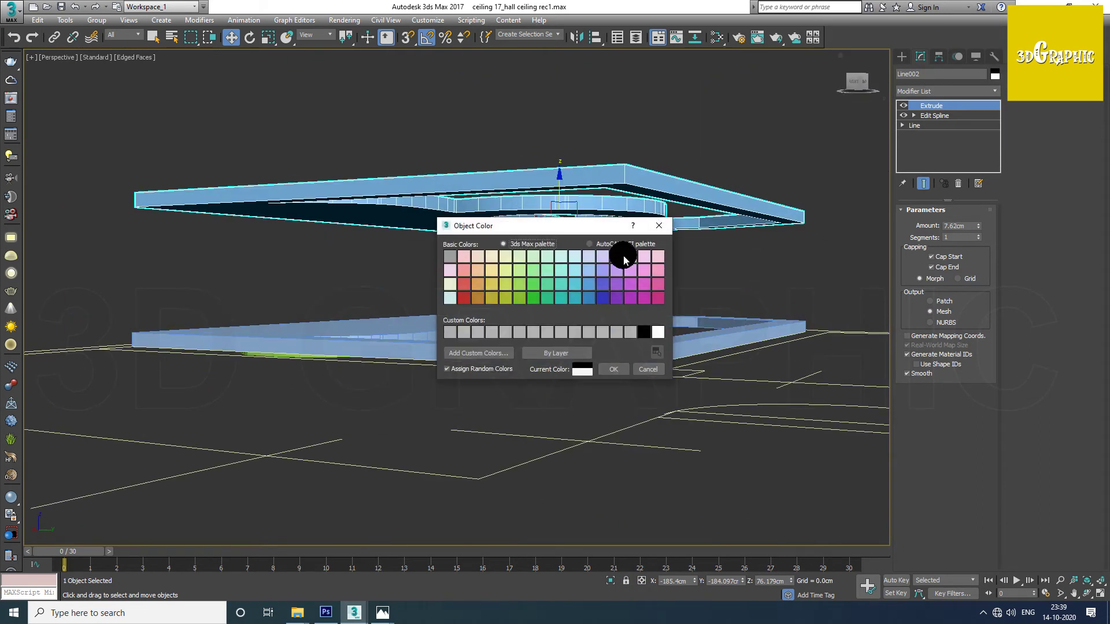
click(466, 300)
click(614, 369)
drag(560, 178, 566, 285)
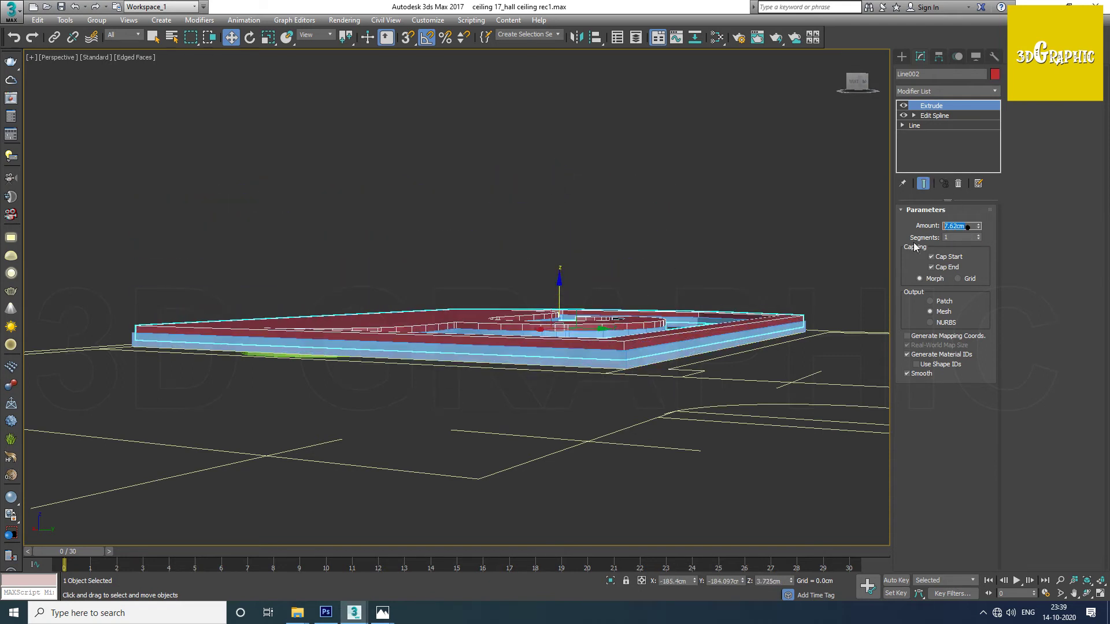
drag(557, 285, 561, 283)
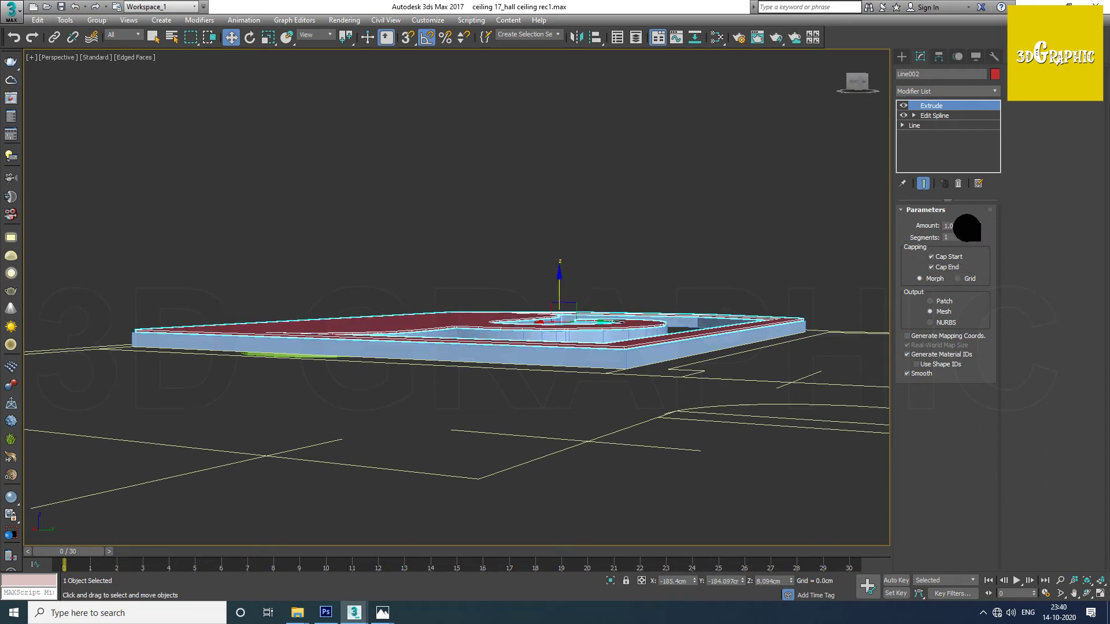
scroll(611, 292, up, 5)
scroll(613, 287, up, 2)
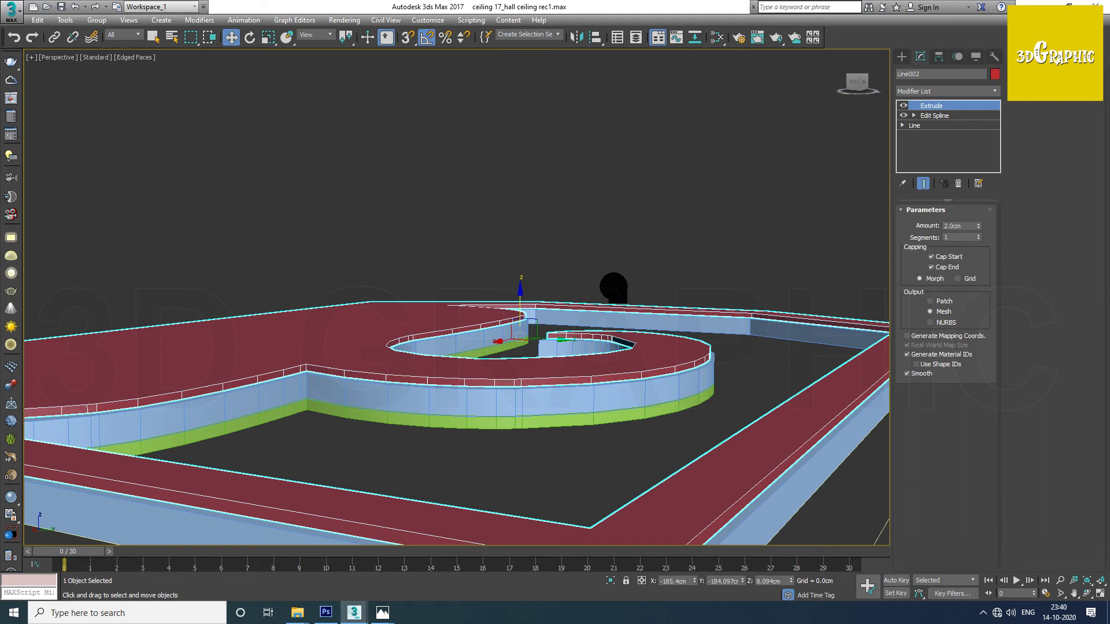
scroll(520, 296, down, 3)
drag(520, 297, 520, 313)
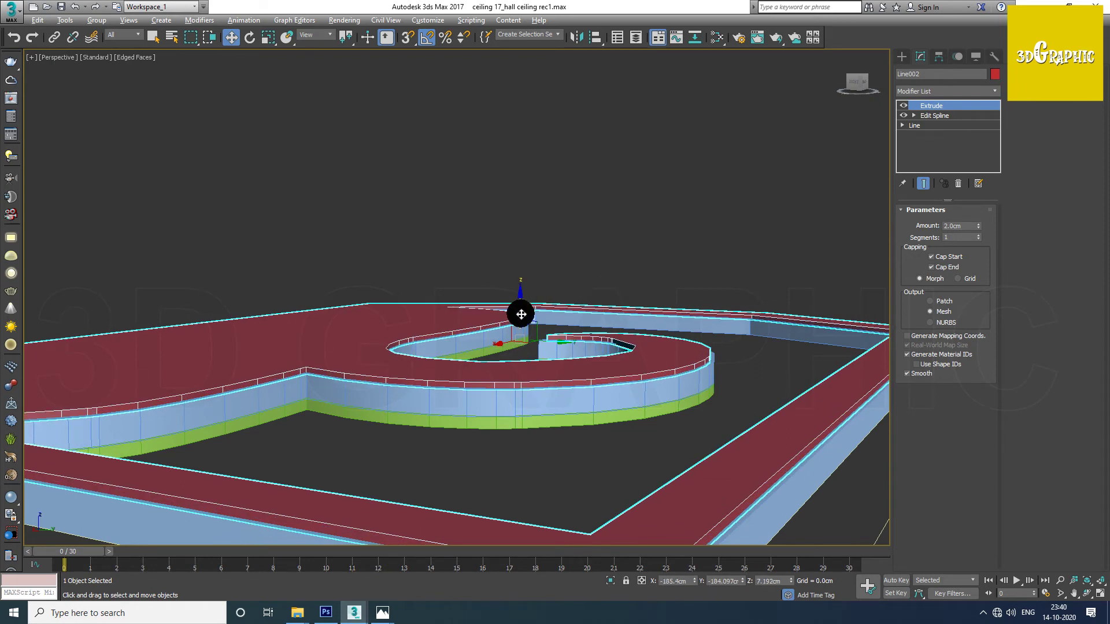
Step: Orbit and zoom around the spiral ceiling to inspect both slabs
scroll(433, 324, down, 3)
scroll(433, 320, up, 1)
scroll(422, 330, up, 2)
scroll(399, 364, up, 3)
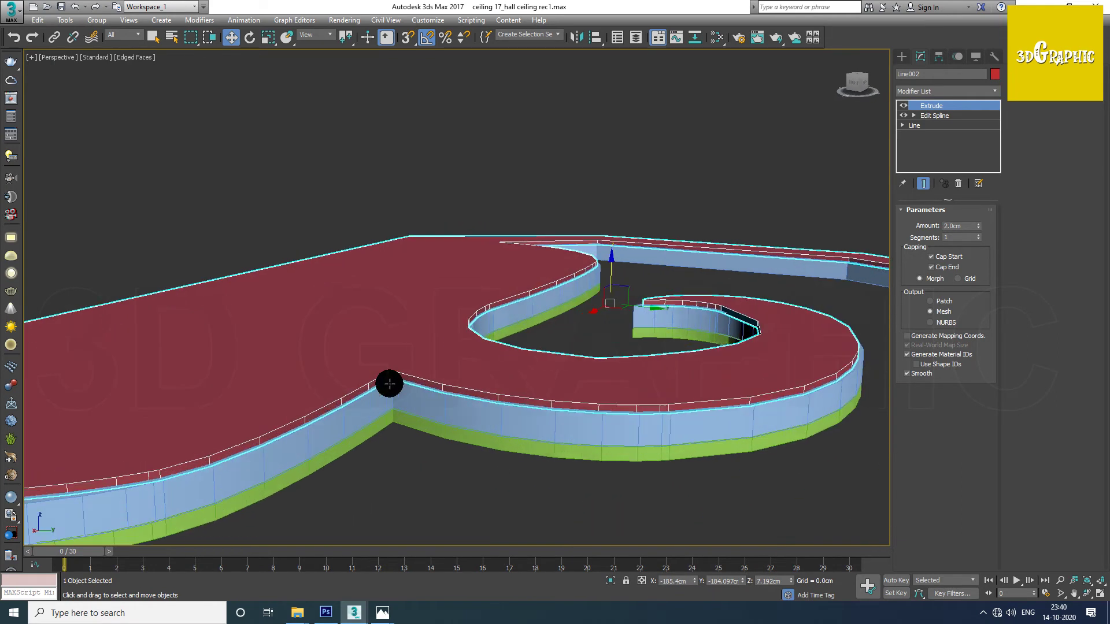
scroll(395, 347, up, 4)
scroll(399, 352, down, 5)
mouse_move(404, 364)
alt+middle_down()
mouse_move(412, 287)
mouse_move(394, 330)
mouse_move(372, 347)
alt+middle_up()
scroll(421, 361, up, 1)
scroll(384, 321, down, 2)
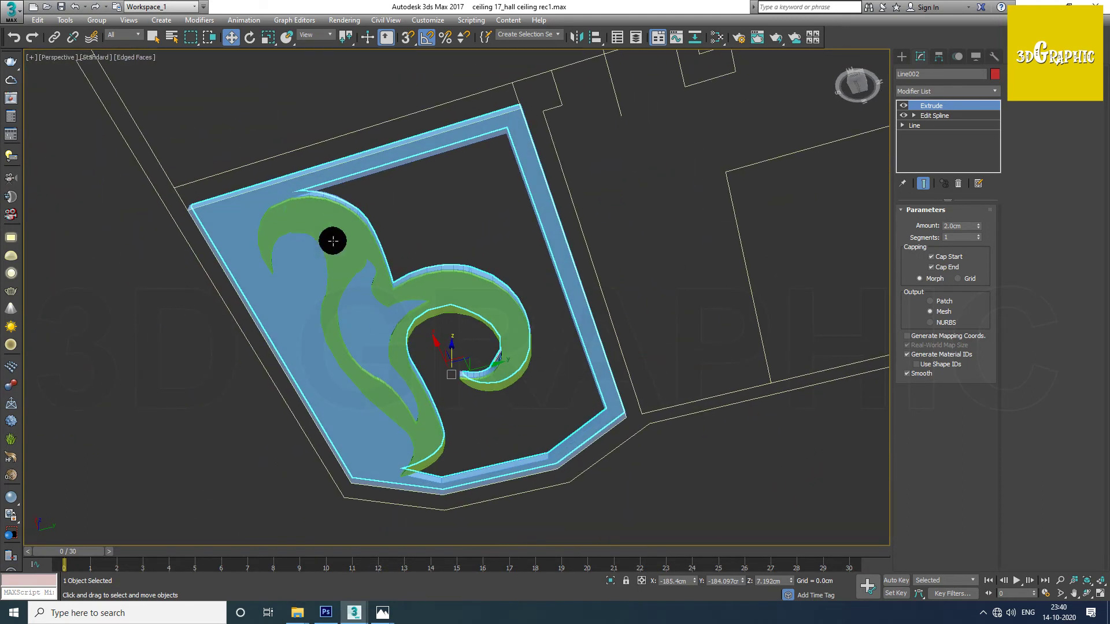
scroll(304, 213, up, 5)
scroll(306, 196, down, 2)
scroll(310, 173, down, 1)
scroll(336, 208, down, 4)
mouse_move(370, 245)
alt+middle_down()
mouse_move(386, 310)
mouse_move(396, 248)
mouse_move(436, 260)
mouse_move(392, 273)
alt+middle_up()
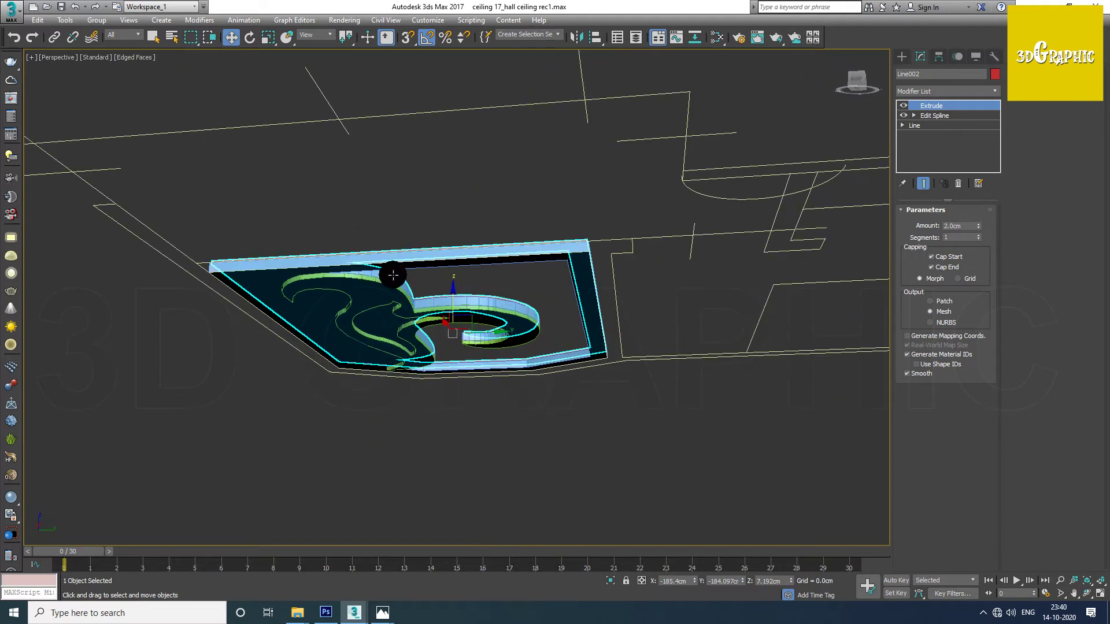
scroll(386, 317, up, 3)
scroll(387, 318, down, 2)
alt+middle_drag(446, 309, 409, 364)
scroll(408, 364, down, 3)
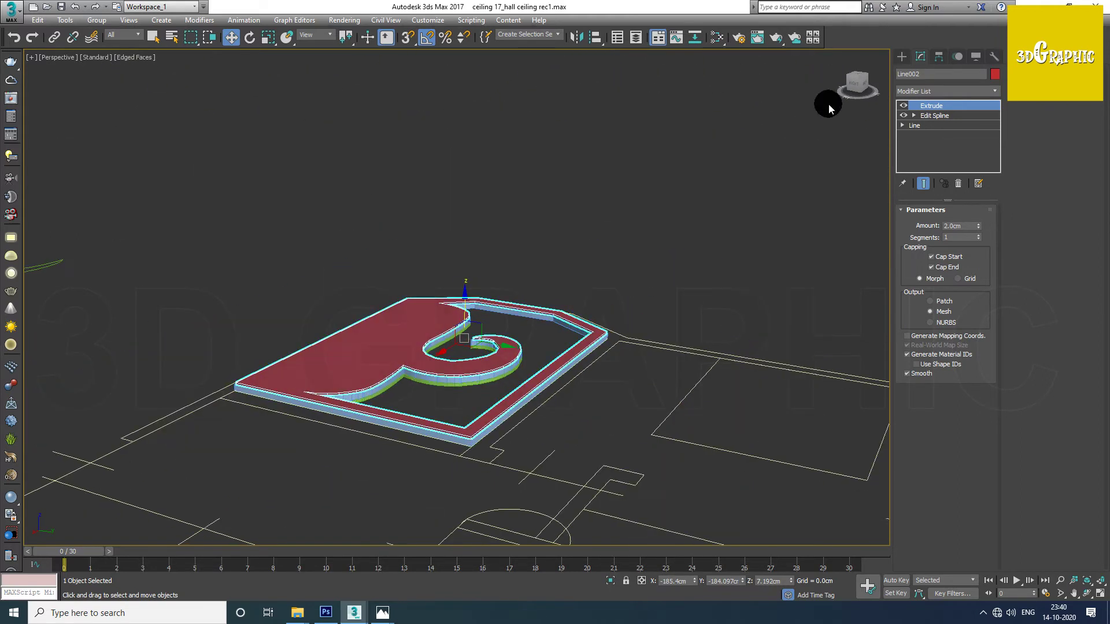
Step: Open the Slate Material Editor and locate the noise-based ceiling material in View2
key(m)
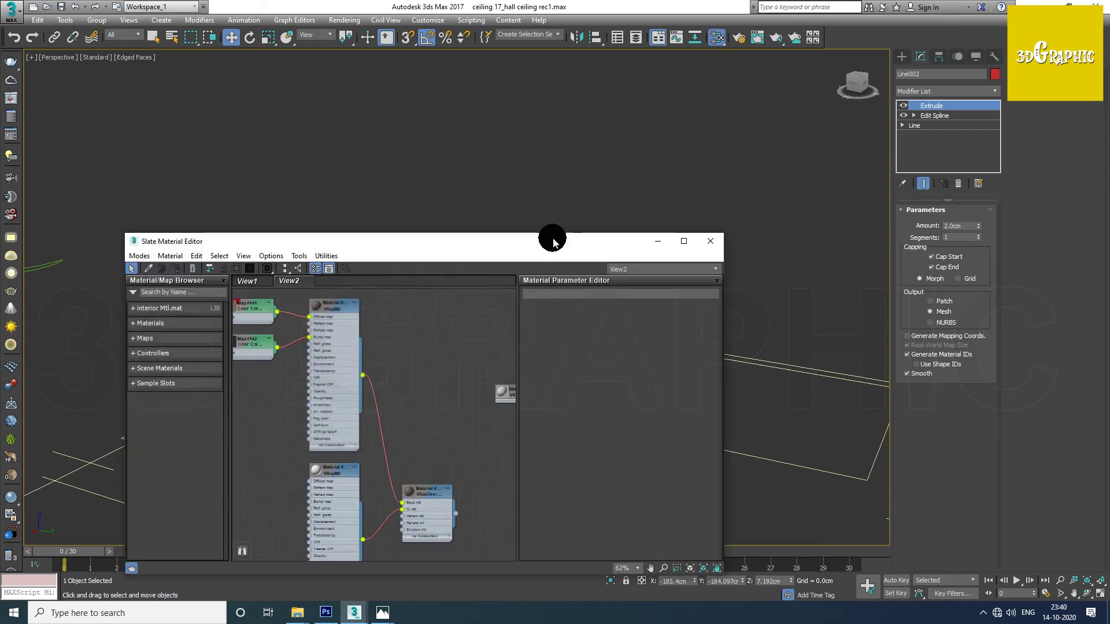
drag(417, 249, 745, 189)
click(575, 220)
mouse_move(738, 396)
middle_down()
mouse_move(747, 352)
mouse_move(657, 258)
mouse_move(653, 306)
middle_up()
scroll(743, 344, down, 1)
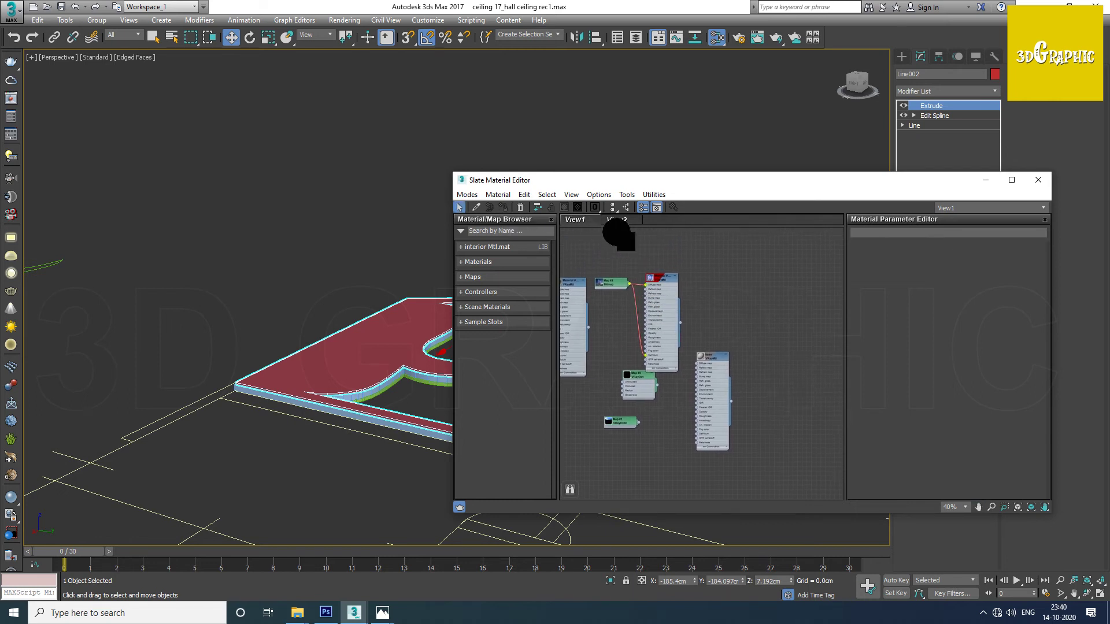
click(617, 221)
scroll(673, 330, down, 3)
mouse_move(693, 347)
middle_down()
mouse_move(596, 372)
mouse_move(744, 367)
middle_up()
scroll(744, 367, up, 2)
scroll(719, 346, up, 3)
scroll(701, 371, down, 4)
scroll(727, 357, down, 1)
scroll(721, 341, down, 1)
scroll(674, 367, down, 2)
scroll(719, 372, down, 3)
scroll(726, 360, down, 3)
scroll(724, 360, up, 6)
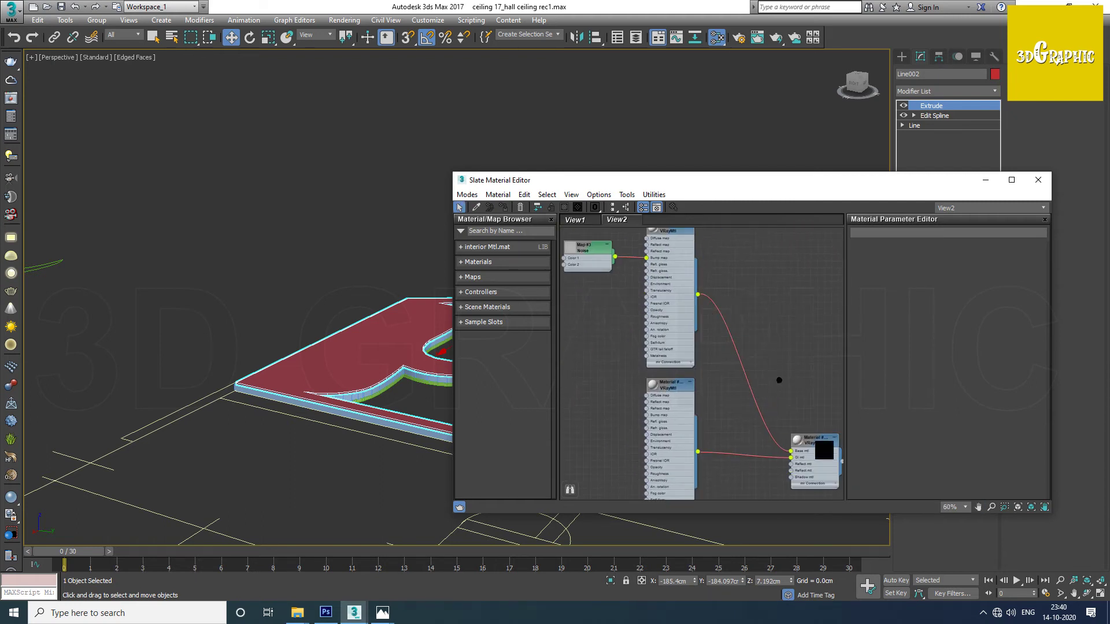
Step: Assign the noise-based ceiling material to the outer ceiling tray
alt+middle_drag(439, 323, 377, 322)
scroll(302, 267, up, 3)
scroll(266, 312, up, 1)
click(317, 341)
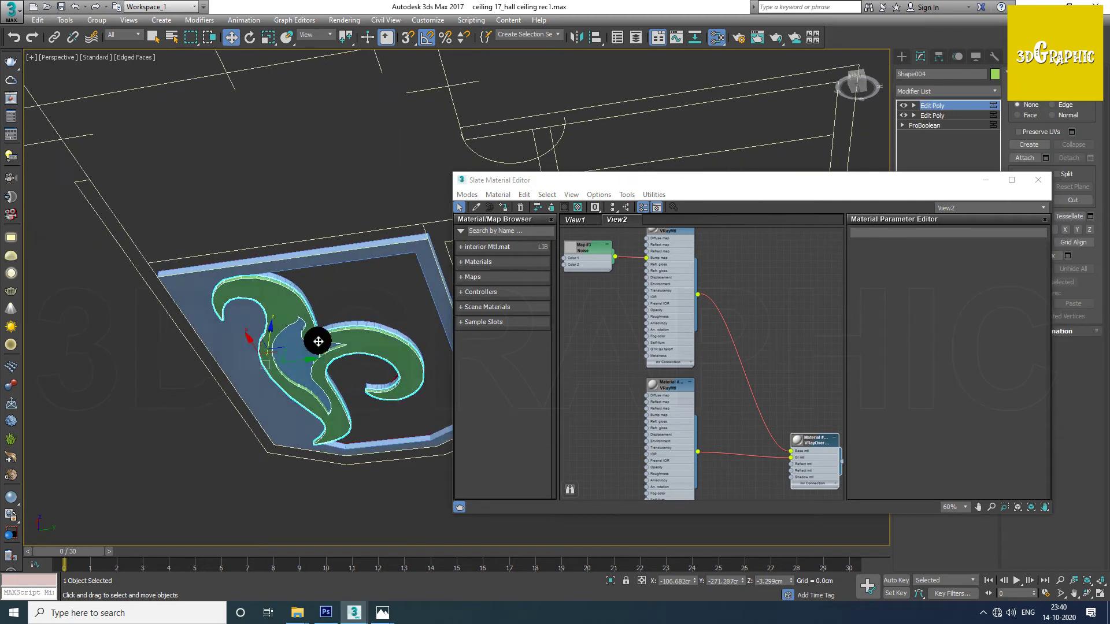
alt+middle_drag(318, 341, 297, 305)
click(382, 614)
click(467, 575)
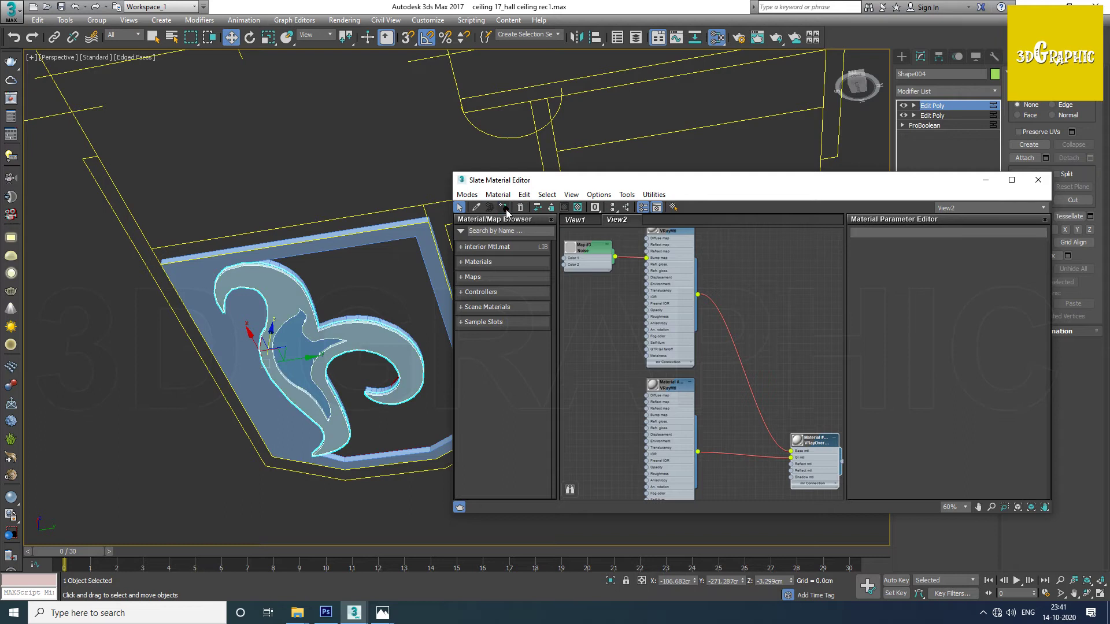
click(263, 291)
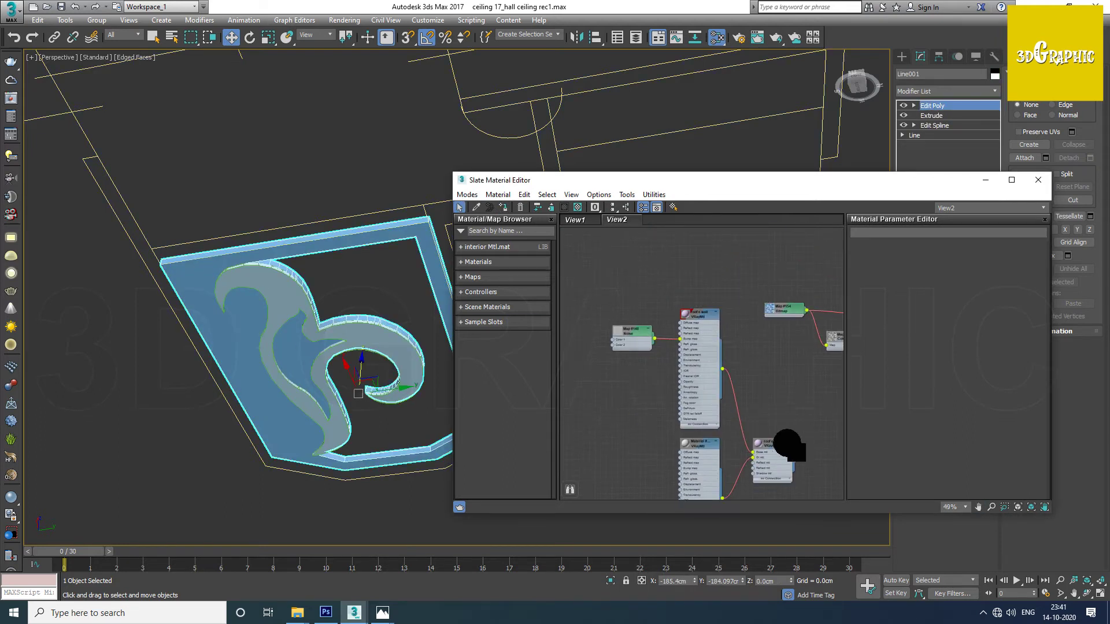
click(504, 208)
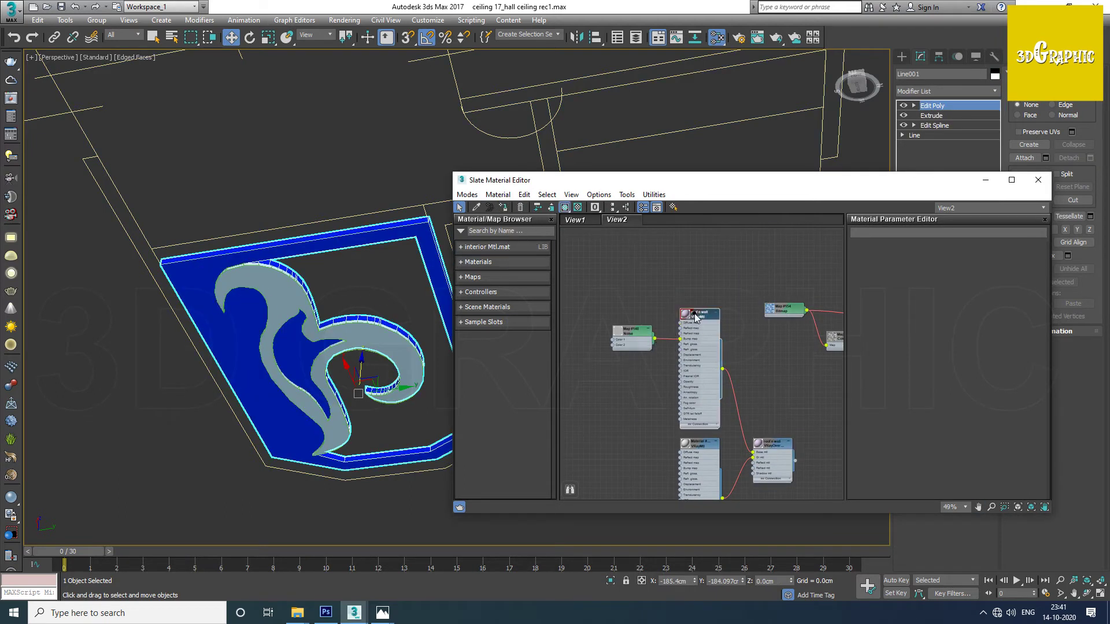
Step: Turn on realistic shaded material display in the viewport and review the node network
drag(564, 210, 613, 215)
click(601, 358)
click(339, 206)
scroll(318, 310, up, 5)
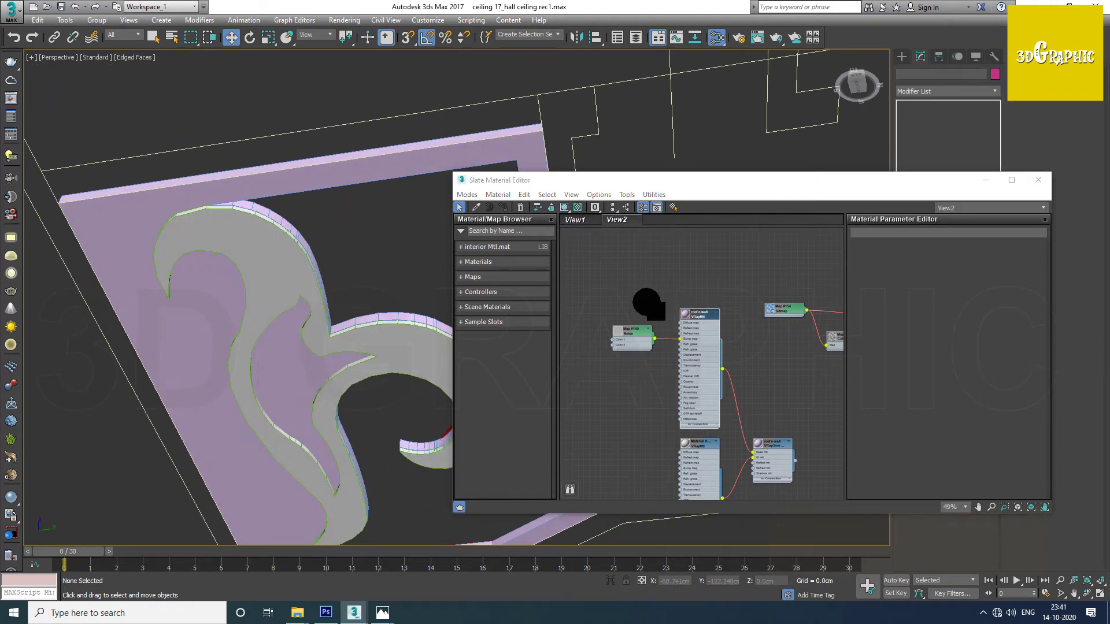
scroll(647, 303, up, 1)
middle_drag(632, 297, 748, 335)
scroll(748, 335, down, 4)
middle_drag(663, 376, 782, 379)
scroll(740, 347, down, 3)
scroll(751, 364, up, 3)
scroll(756, 364, up, 2)
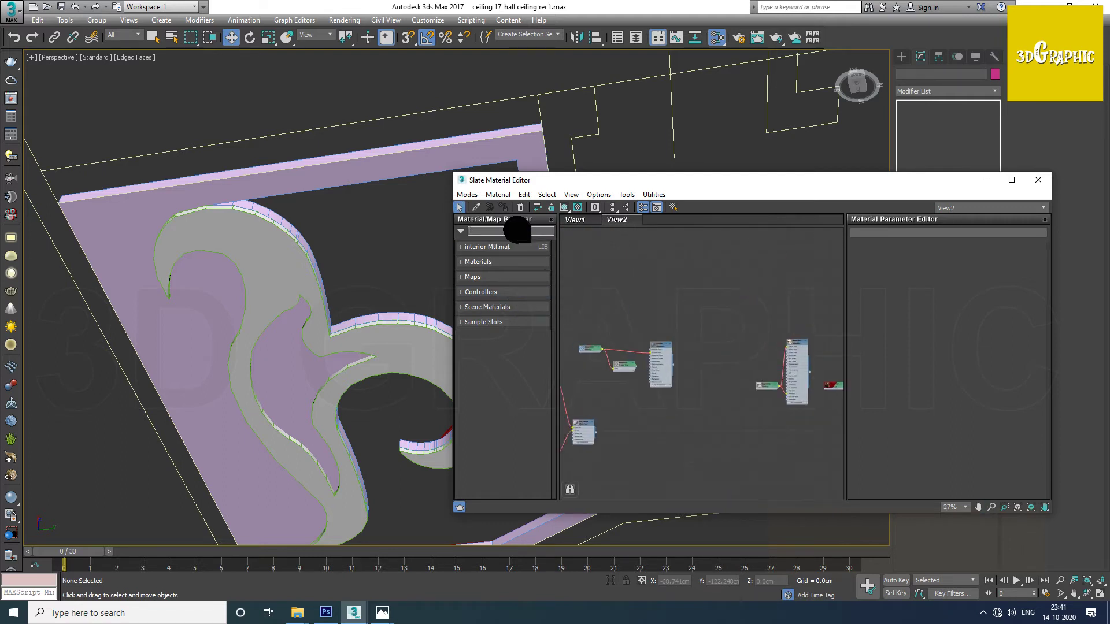
Step: Add a VRayLightMtl node to View2 and set its colour to orange
text(vray glow)
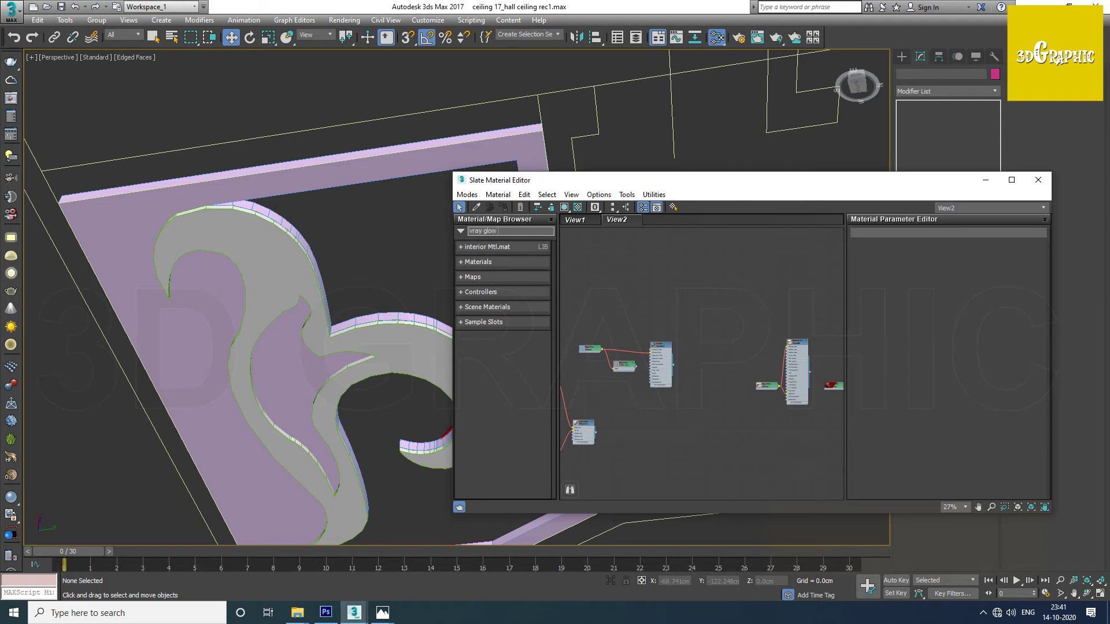
key(BackSpace)
key(BackSpace)
key(BackSpace)
key(BackSpace)
key(BackSpace)
text(li)
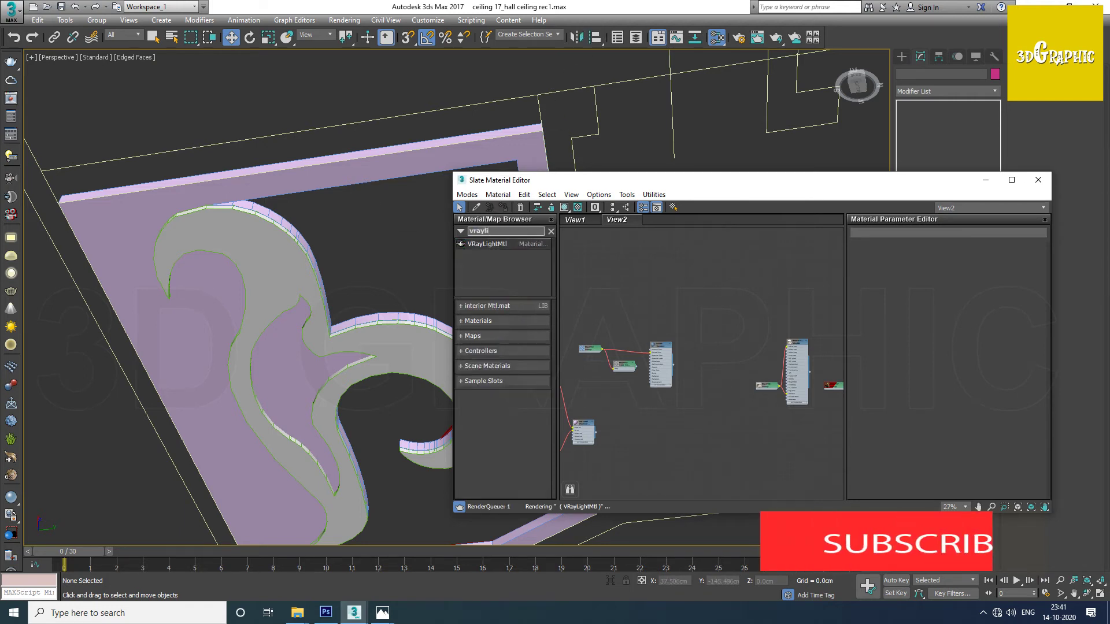
drag(493, 246, 702, 356)
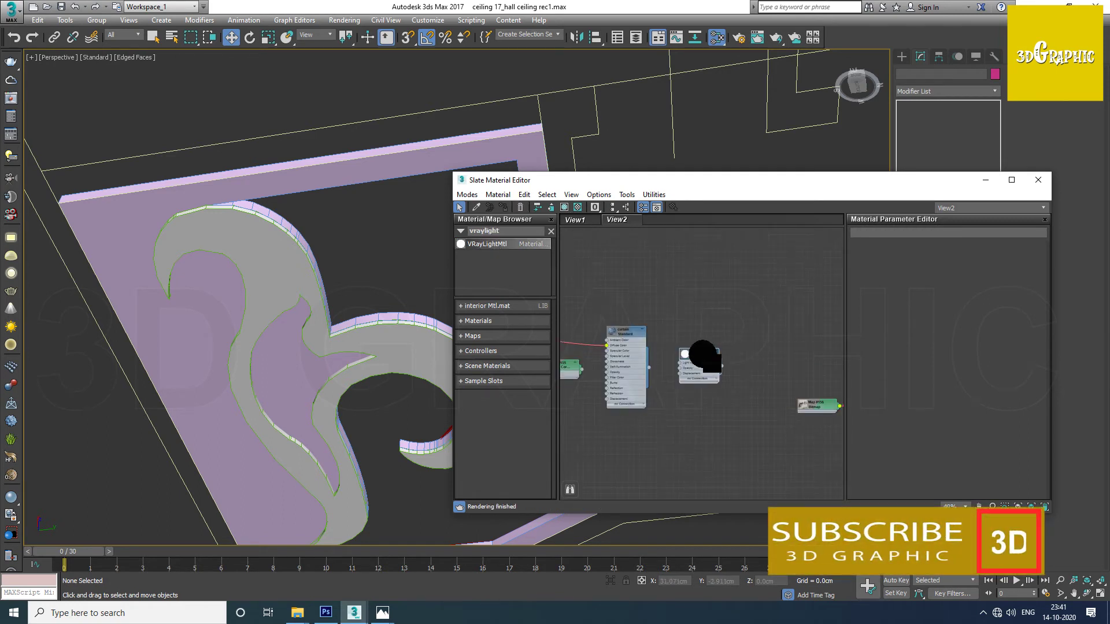
double_click(711, 267)
click(898, 263)
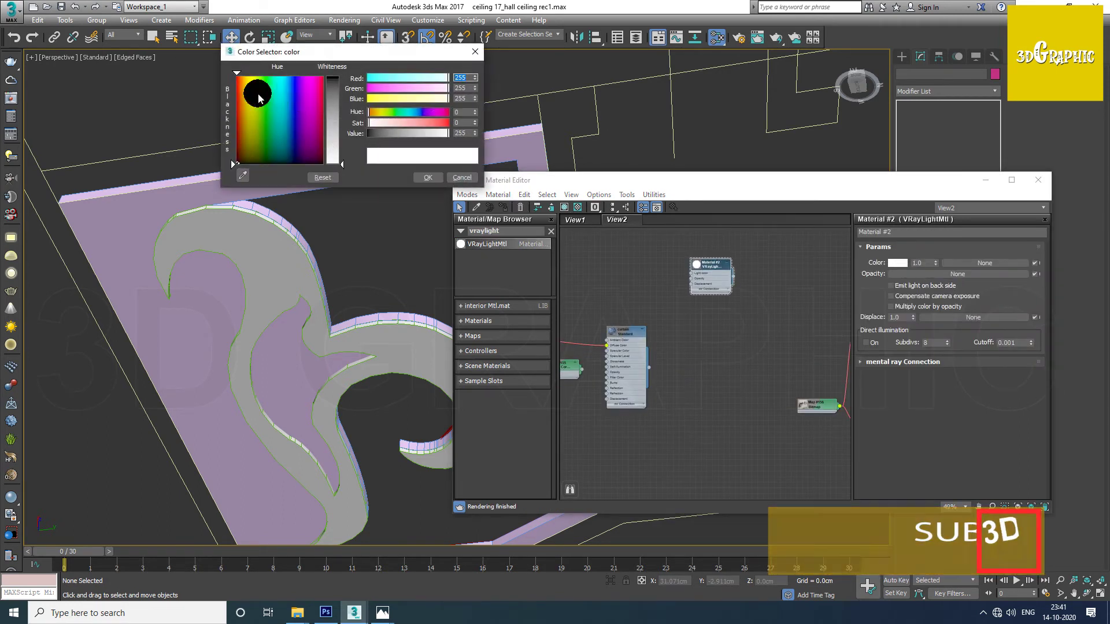
drag(342, 164, 341, 101)
click(427, 178)
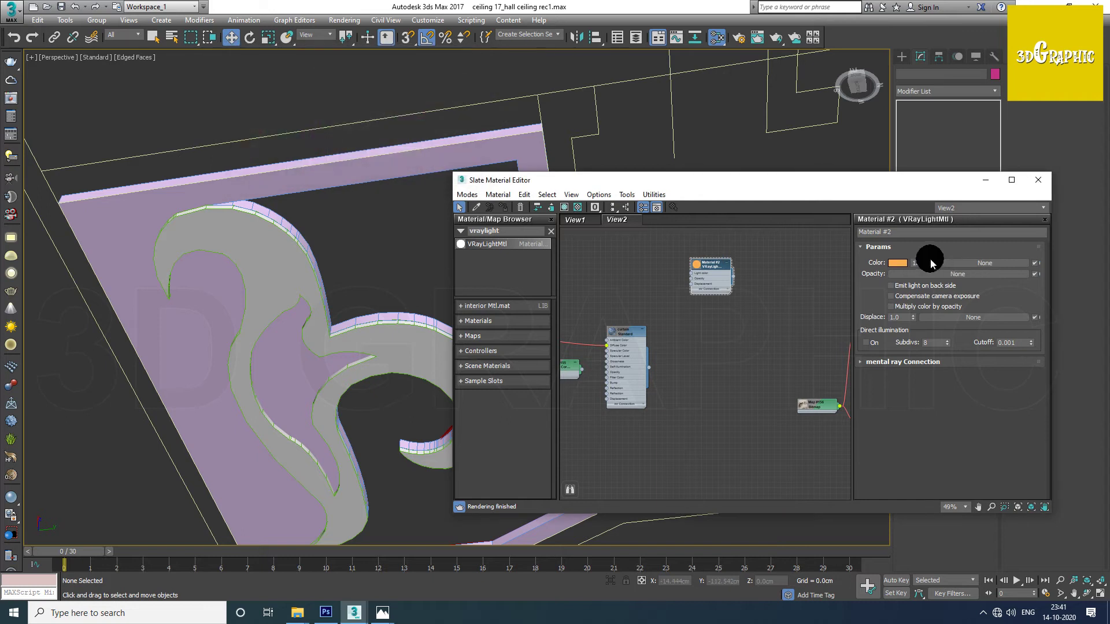
Step: Assign the orange light material to the curved slab Line002
alt+middle_drag(347, 249, 268, 247)
scroll(272, 318, up, 3)
click(272, 318)
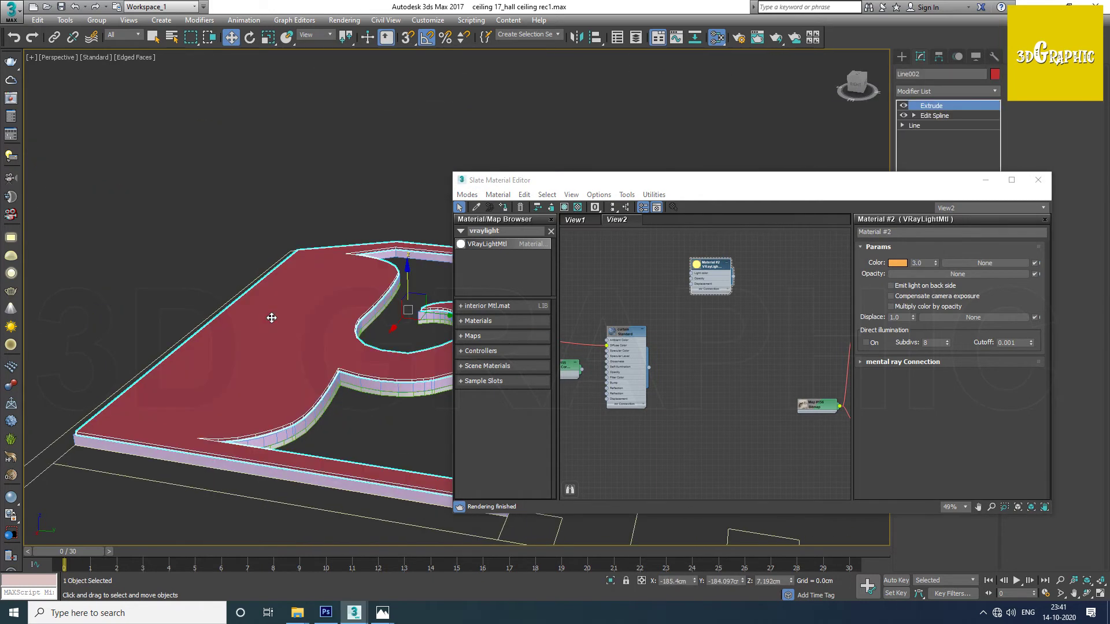
click(501, 205)
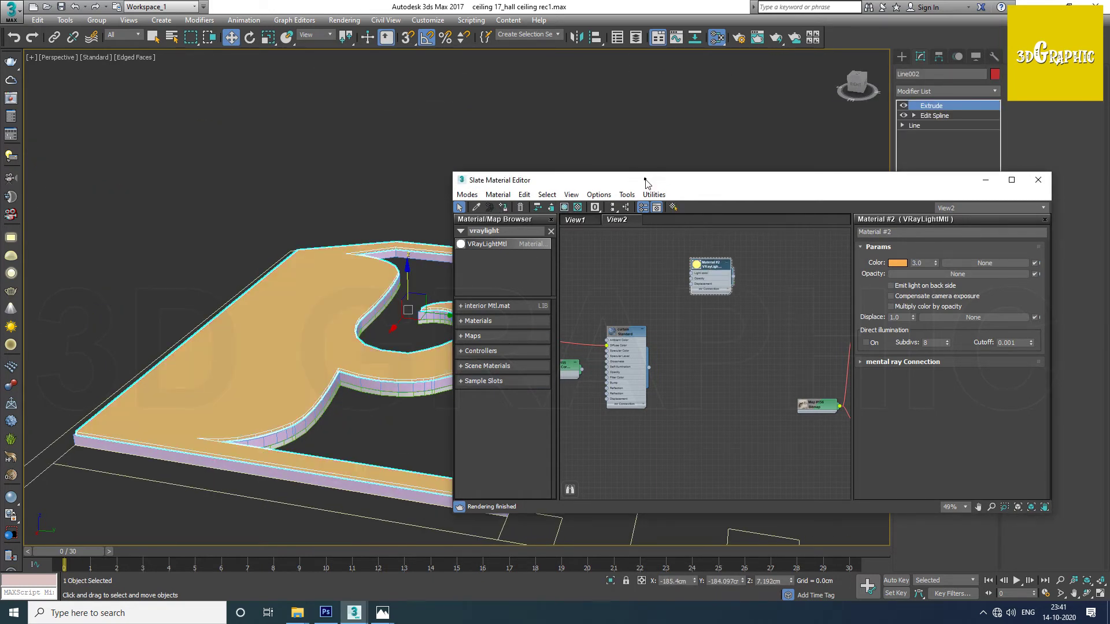
drag(646, 182, 894, 293)
mouse_move(421, 327)
alt+middle_down()
mouse_move(337, 331)
mouse_move(227, 303)
alt+middle_up()
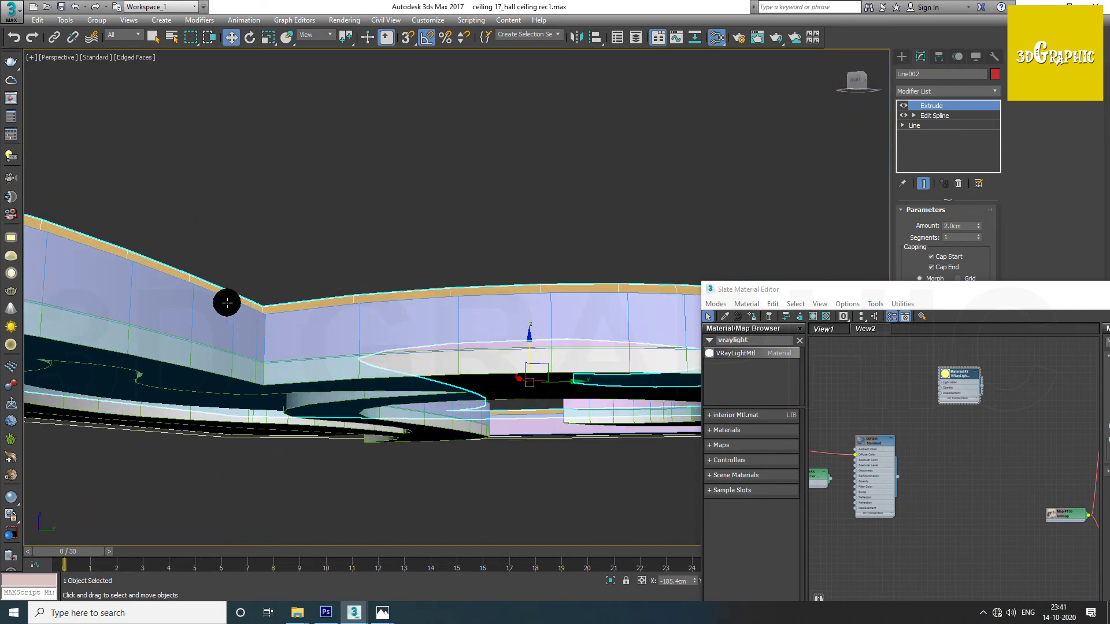
Step: Orbit around the orange slab's curl, then zoom into it in the Top view
mouse_move(324, 329)
alt+middle_down()
mouse_move(295, 267)
mouse_move(272, 267)
mouse_move(272, 230)
alt+middle_up()
scroll(416, 297, down, 3)
scroll(416, 273, up, 3)
scroll(434, 255, up, 3)
mouse_move(433, 254)
alt+middle_down()
mouse_move(471, 416)
mouse_move(601, 404)
mouse_move(619, 433)
alt+middle_up()
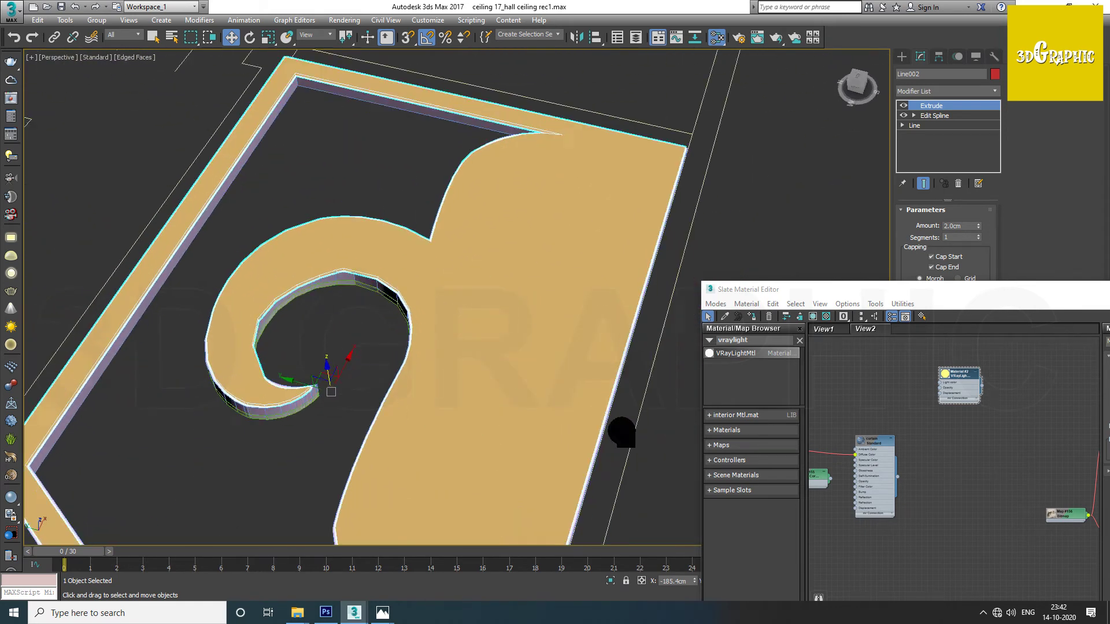
scroll(330, 262, up, 5)
mouse_move(330, 261)
alt+middle_down()
mouse_move(376, 217)
mouse_move(384, 154)
mouse_move(372, 277)
mouse_move(331, 211)
alt+middle_up()
key(t)
scroll(341, 292, up, 4)
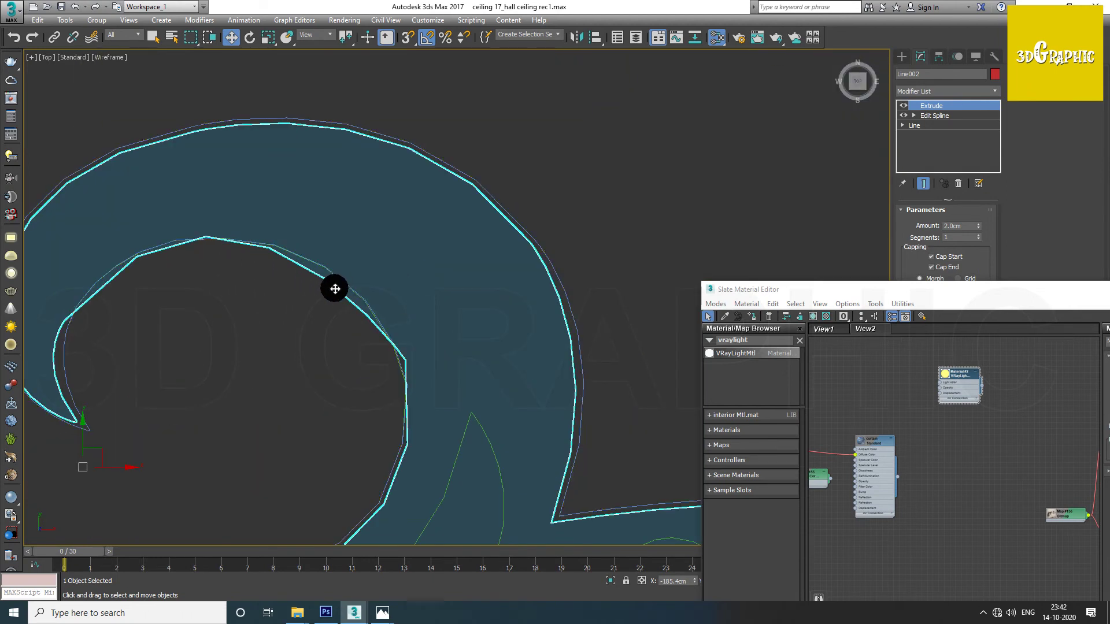
scroll(197, 353, up, 2)
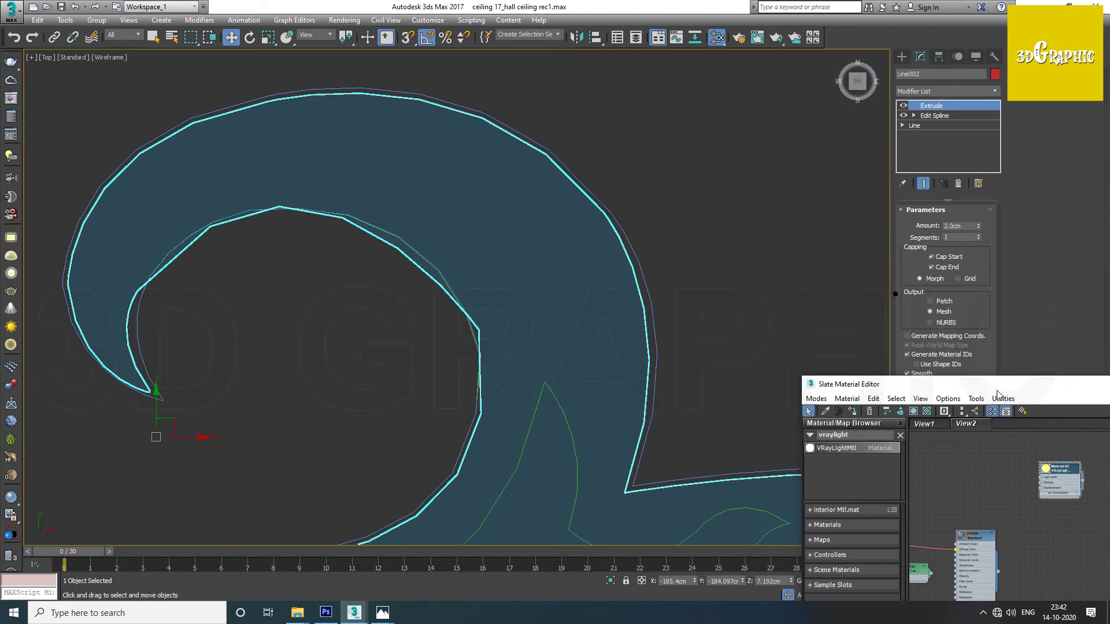
Step: Add an Edit Poly modifier to Line002 and nudge an upper-arc vertex to smooth the curve
click(945, 93)
key(e)
key(Return)
middle_drag(302, 282, 381, 287)
scroll(248, 260, up, 3)
scroll(337, 253, up, 3)
click(319, 222)
drag(325, 218, 331, 202)
scroll(213, 317, up, 3)
scroll(213, 318, up, 2)
Step: Select and adjust vertices along the lower-left and upper stretches of the arc
drag(223, 305, 192, 351)
click(411, 104)
middle_drag(289, 267, 309, 241)
drag(241, 291, 206, 334)
click(331, 165)
middle_drag(332, 170, 366, 115)
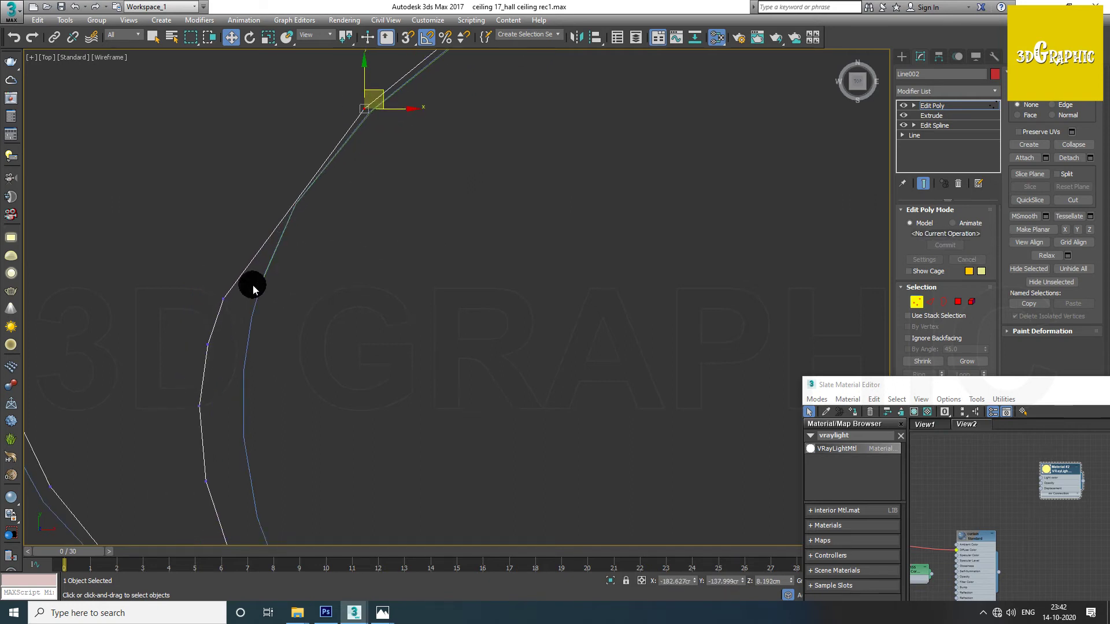
middle_drag(322, 164, 325, 149)
drag(240, 298, 219, 330)
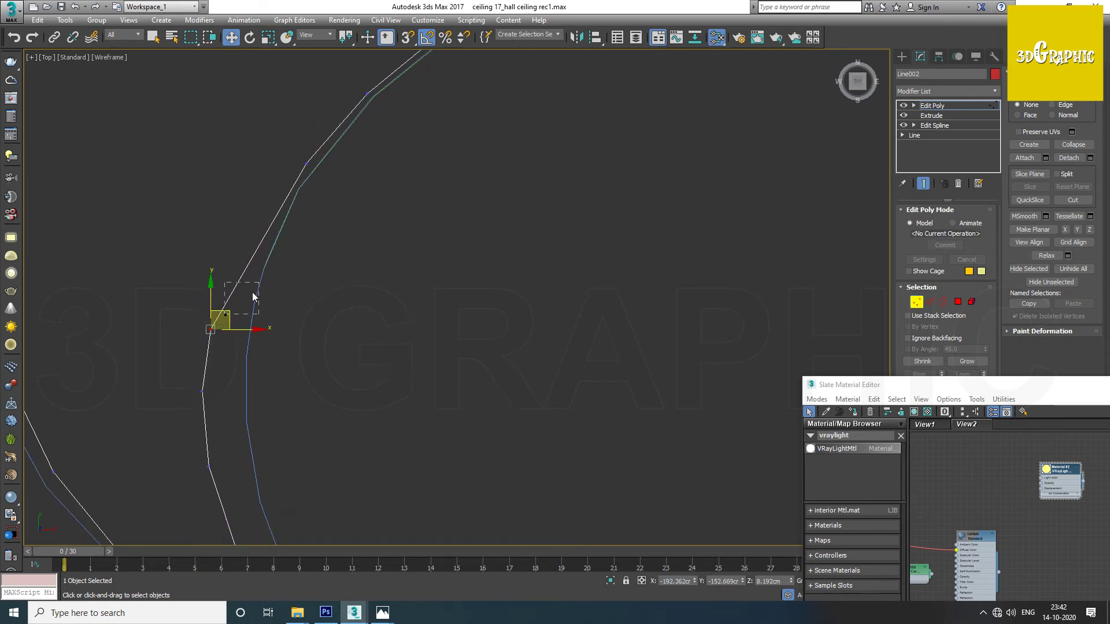
middle_drag(261, 271, 250, 217)
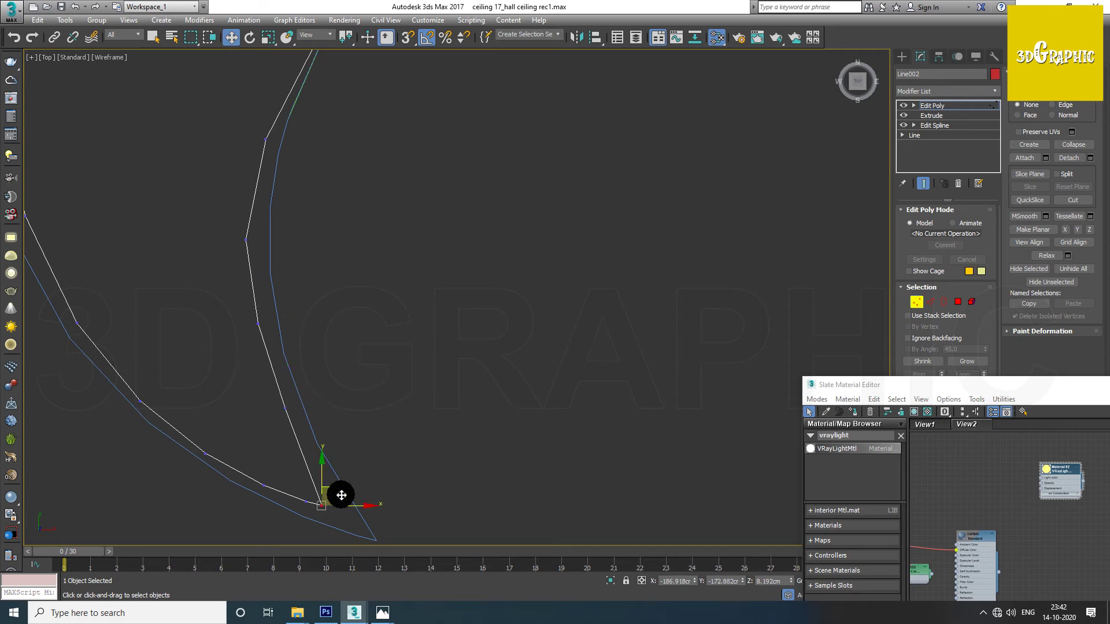
scroll(393, 416, down, 5)
scroll(347, 255, up, 5)
scroll(381, 295, up, 2)
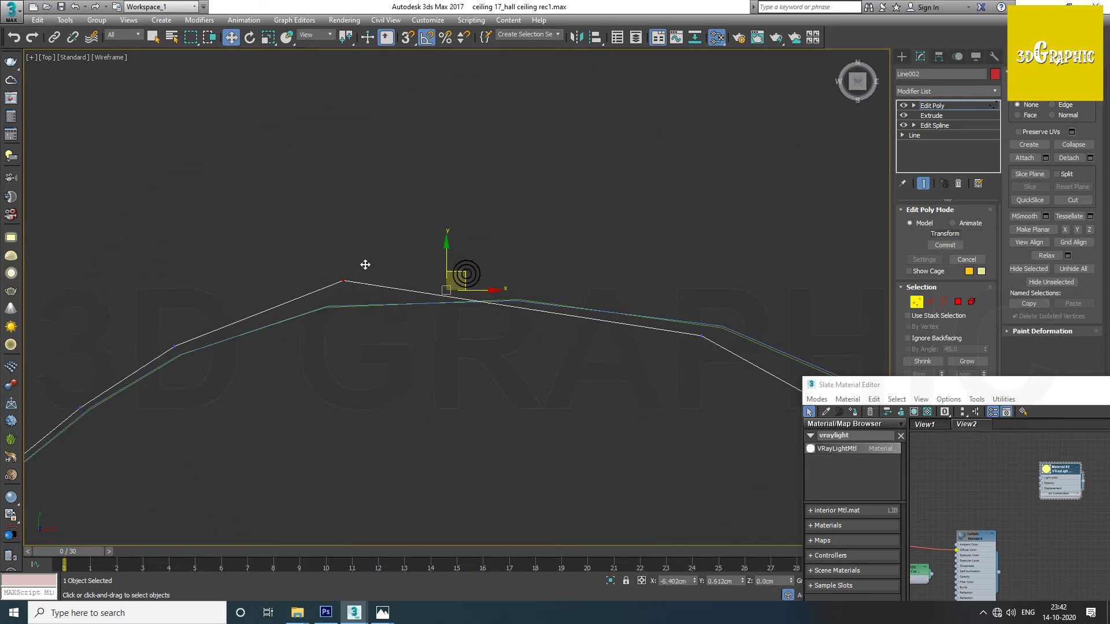
scroll(312, 311, down, 3)
scroll(397, 278, up, 2)
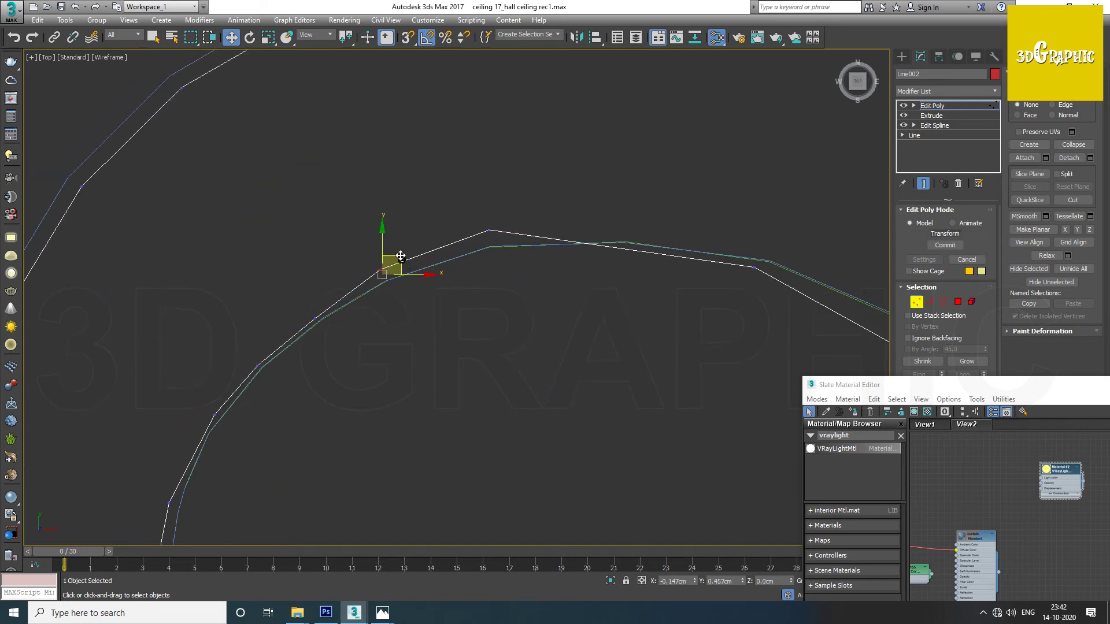
Step: Continue adjusting vertices down the lower part of the curl outline
middle_drag(325, 298, 399, 317)
click(485, 319)
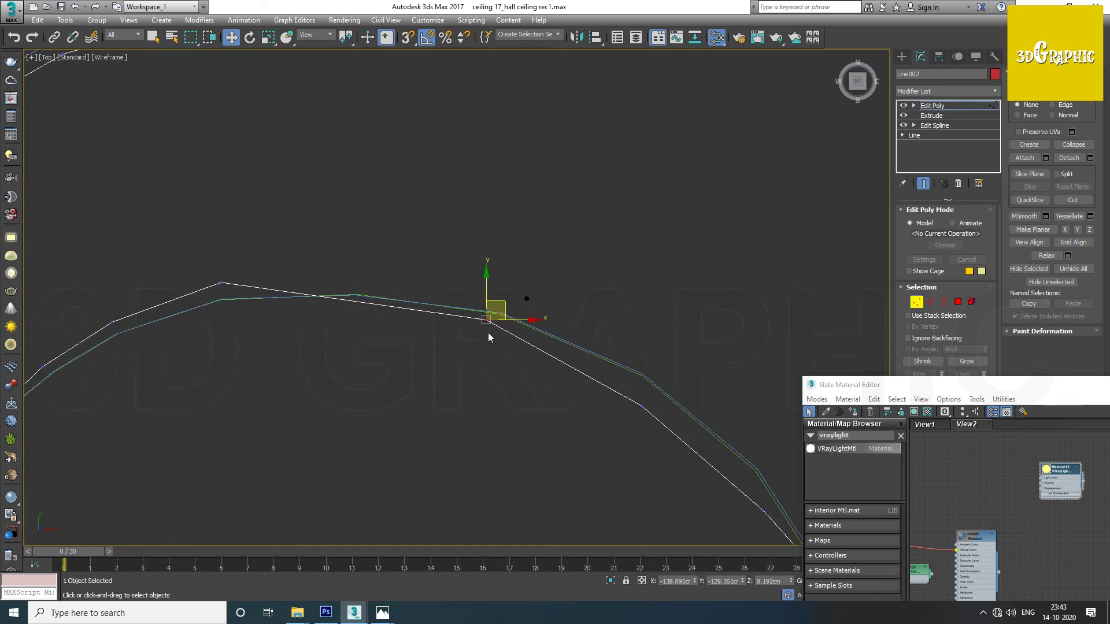
middle_drag(422, 263, 335, 250)
click(555, 394)
scroll(469, 272, down, 3)
scroll(508, 360, up, 2)
click(548, 397)
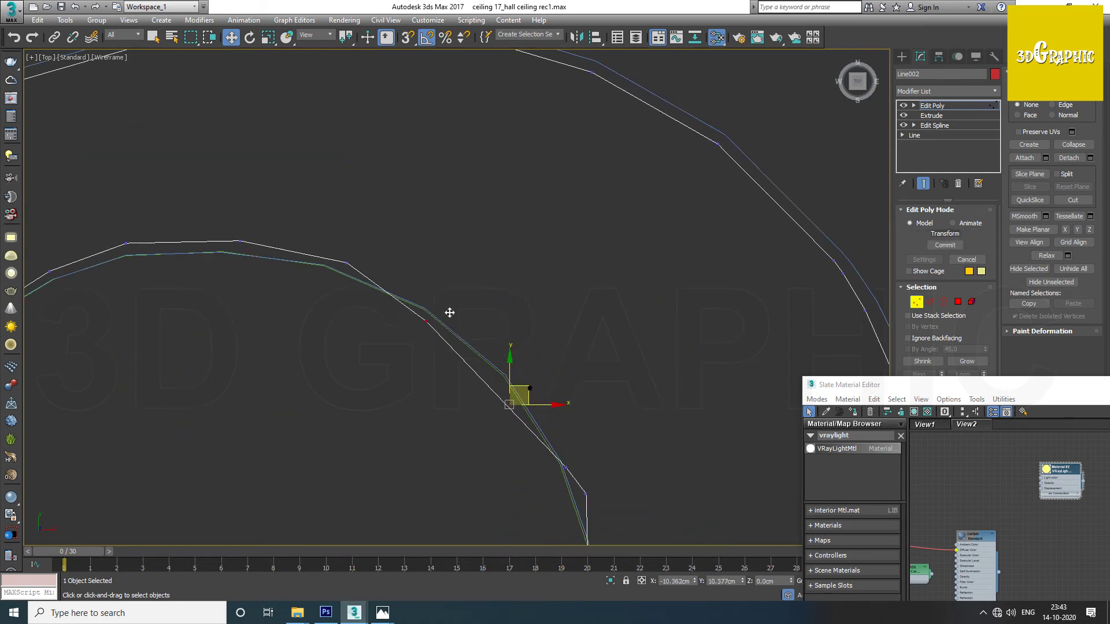
middle_drag(508, 393, 416, 378)
click(474, 450)
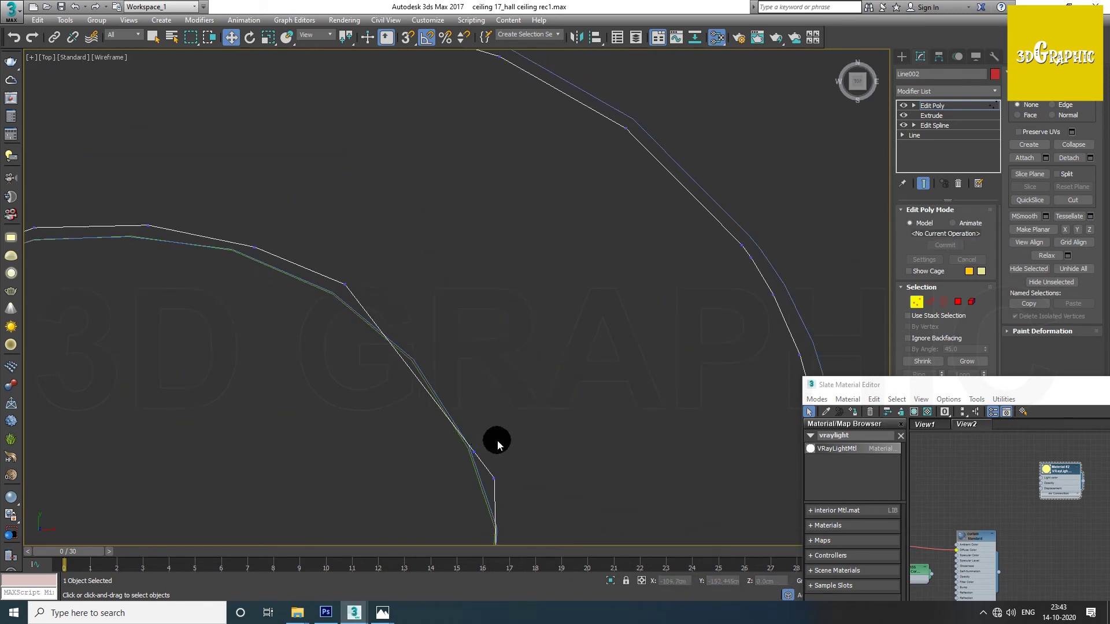
middle_drag(440, 335, 405, 301)
click(460, 445)
mouse_move(491, 525)
middle_down()
mouse_move(470, 476)
mouse_move(467, 311)
middle_up()
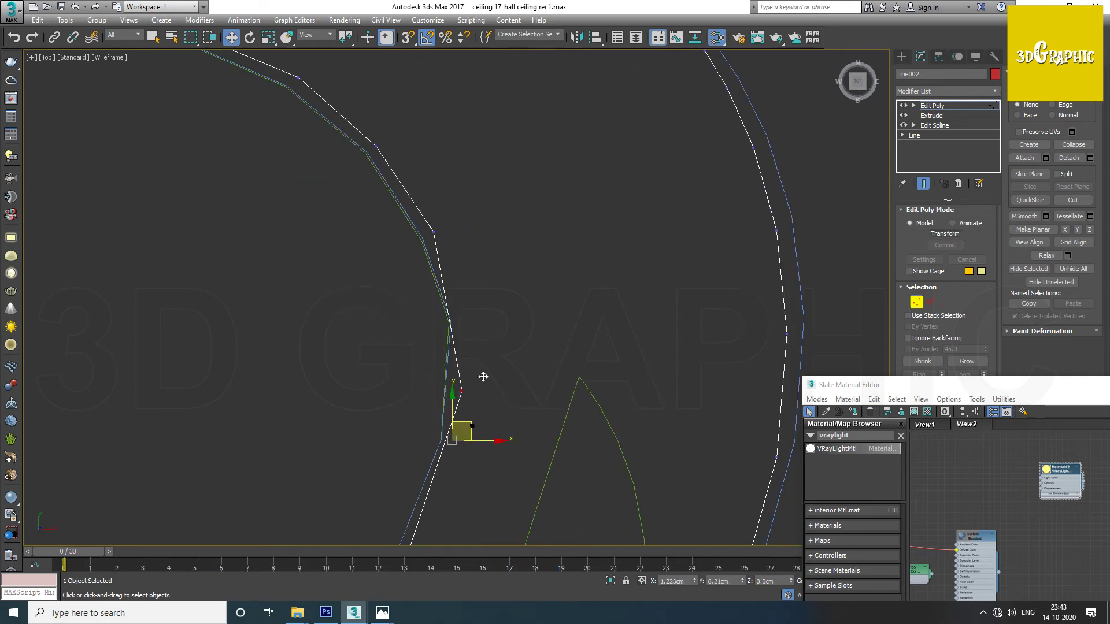
scroll(453, 420, down, 5)
Step: Connect a new edge across the cutout in Edge mode, then return to object level
key(2)
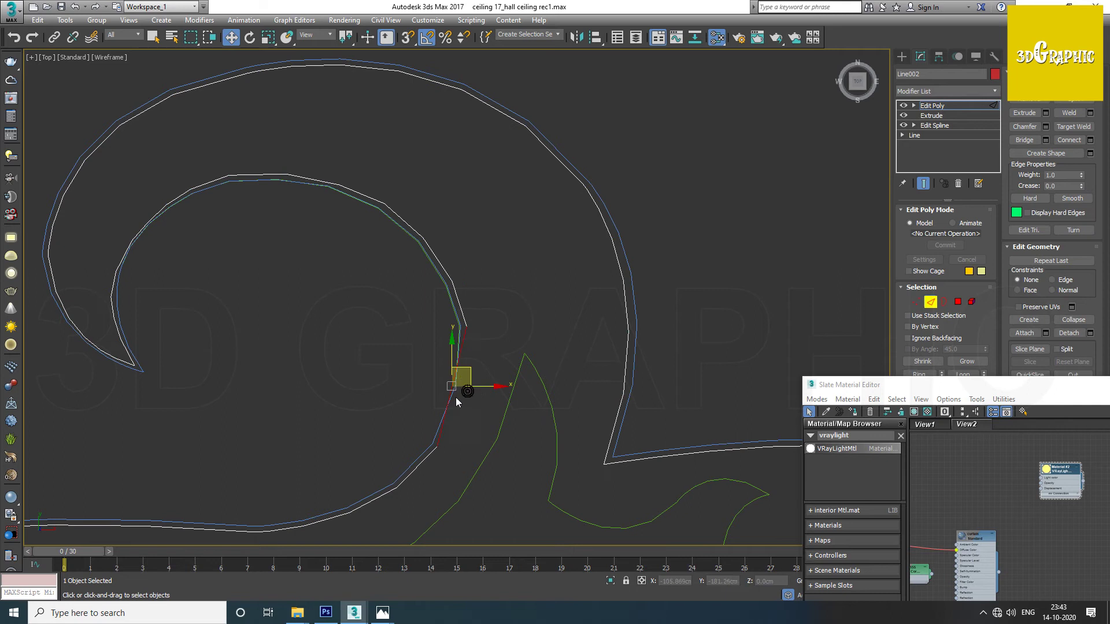
right_click(453, 395)
right_click(447, 389)
click(330, 427)
click(476, 350)
scroll(462, 382, up, 3)
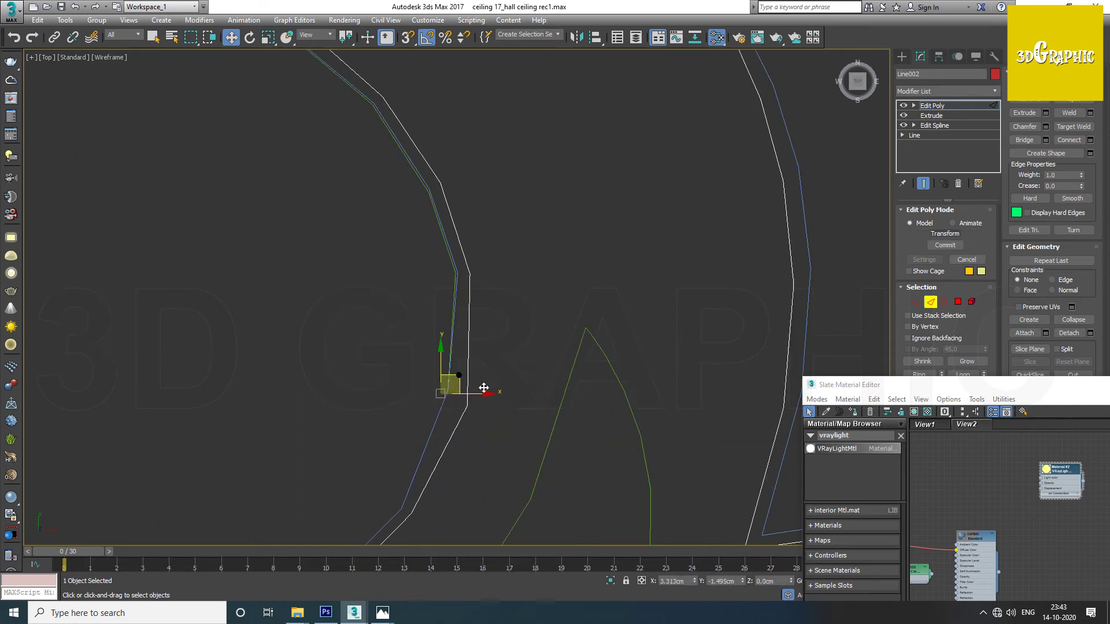
scroll(472, 377, down, 5)
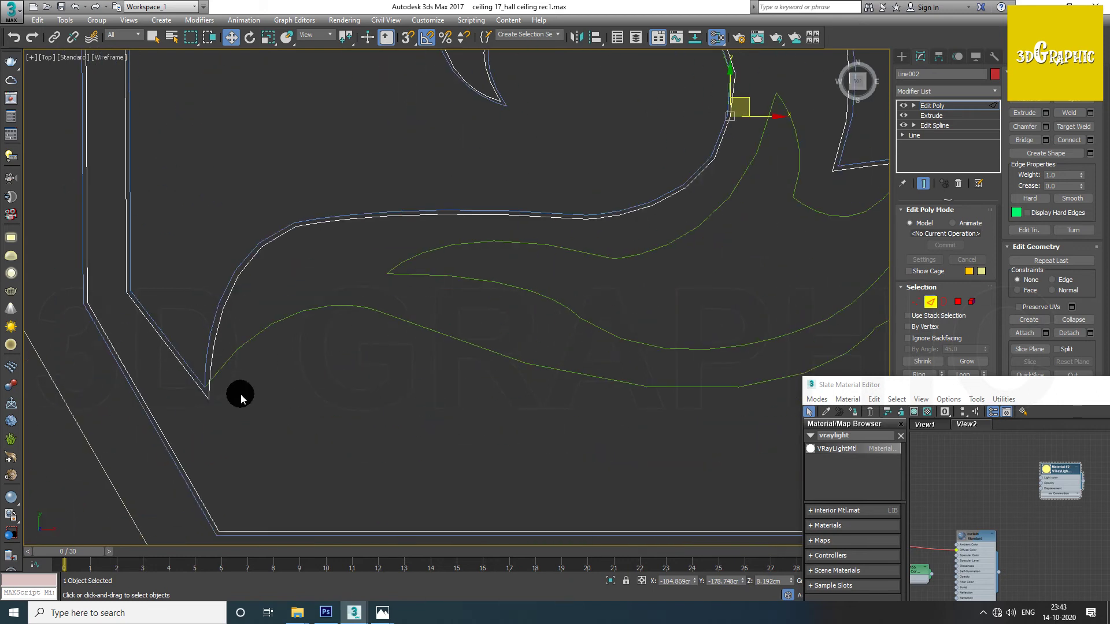
scroll(315, 297, down, 4)
scroll(500, 335, up, 5)
scroll(500, 324, up, 3)
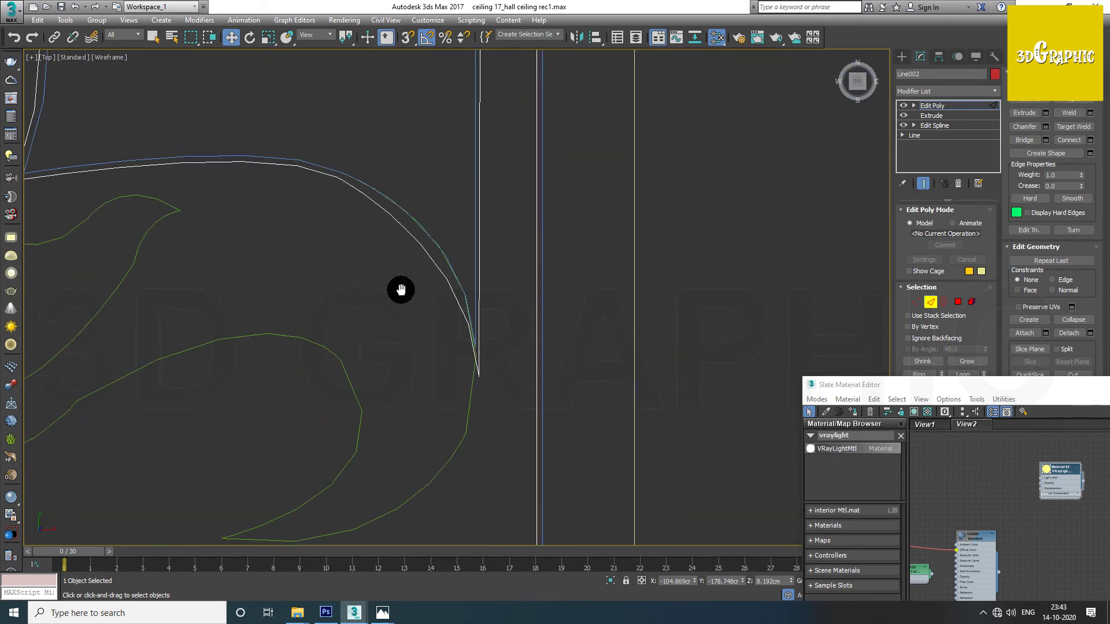
scroll(521, 289, down, 2)
click(931, 302)
Step: In Perspective, select the four ceiling slab pieces and group them as 'c'
key(p)
mouse_move(605, 289)
alt+middle_down()
mouse_move(572, 255)
mouse_move(403, 352)
mouse_move(590, 293)
alt+middle_up()
scroll(588, 266, up, 2)
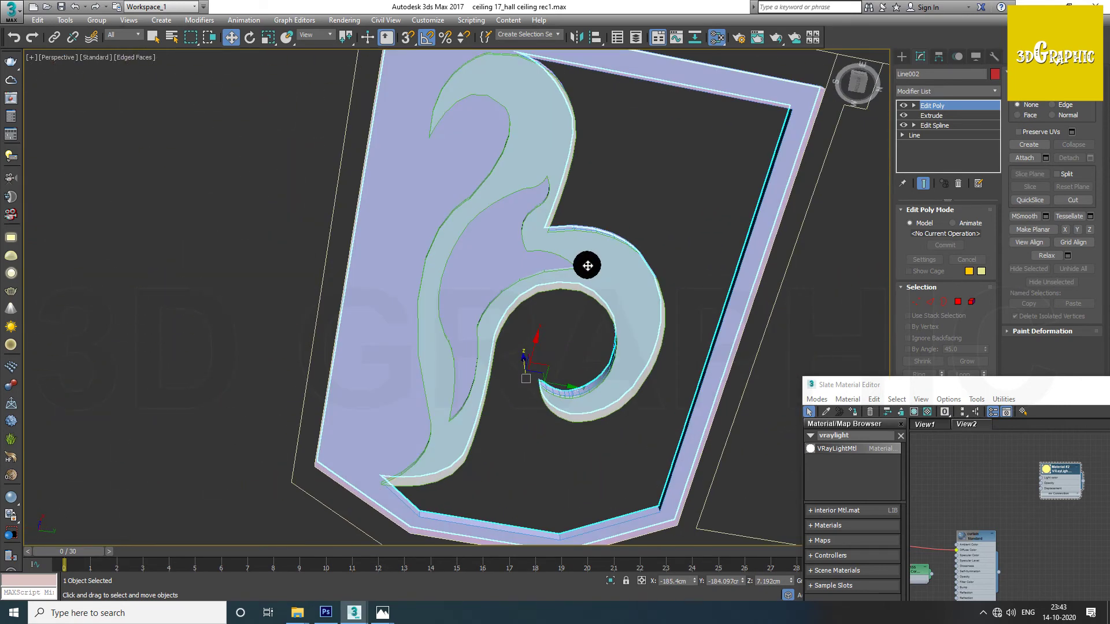
scroll(595, 300, up, 3)
scroll(613, 294, down, 1)
scroll(612, 293, down, 2)
scroll(601, 372, down, 3)
mouse_move(602, 372)
alt+middle_down()
mouse_move(601, 426)
mouse_move(458, 368)
alt+middle_up()
scroll(457, 368, down, 2)
drag(457, 367, 496, 215)
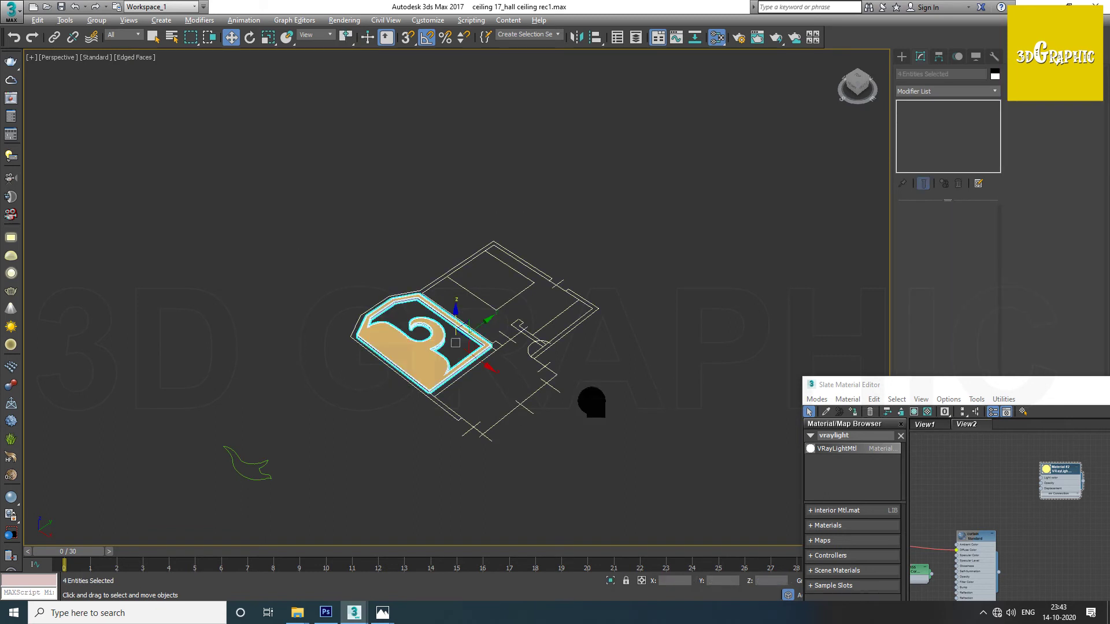
click(97, 20)
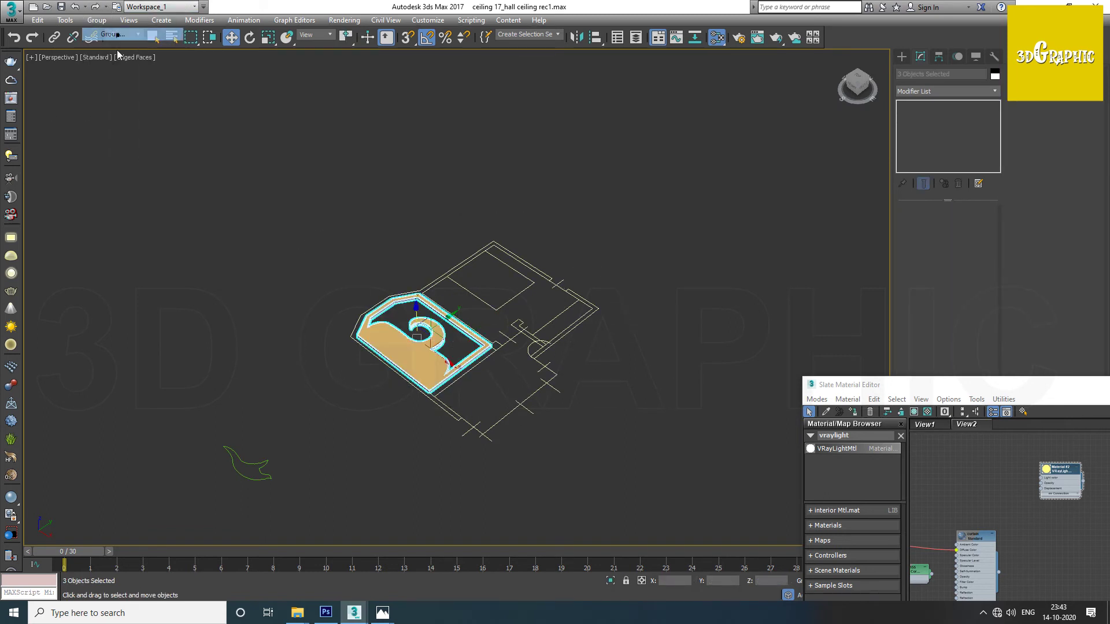
text(c)
click(568, 328)
Step: Clear the selection and orbit around the grouped ceiling to inspect it
alt+middle_drag(347, 404, 346, 429)
click(493, 404)
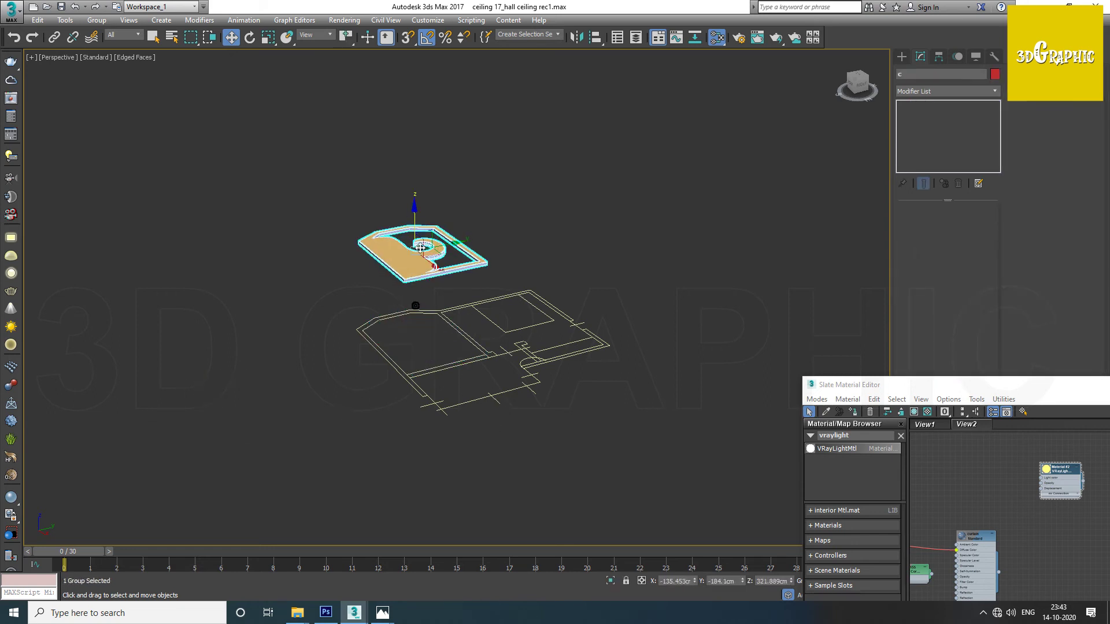
alt+middle_drag(420, 247, 441, 227)
scroll(439, 227, up, 10)
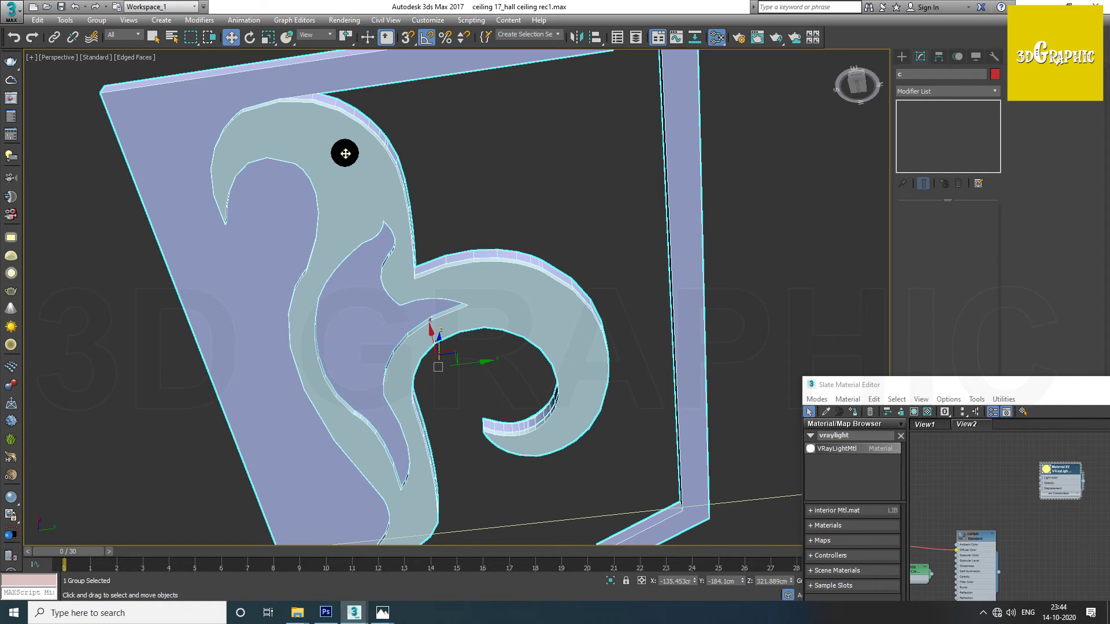
scroll(426, 240, down, 2)
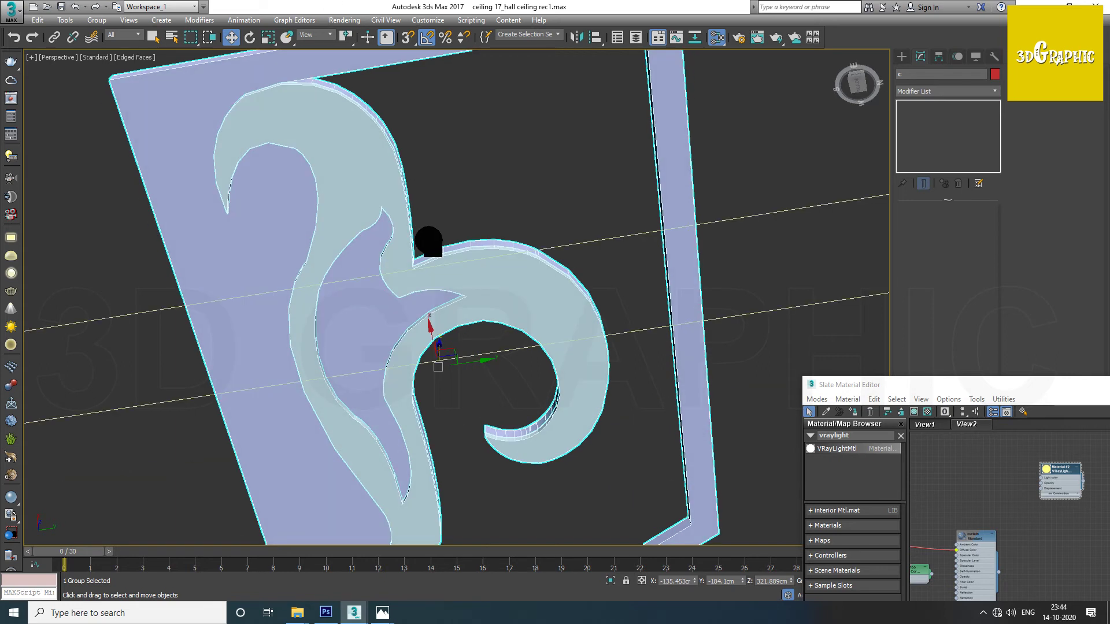
scroll(426, 248, down, 4)
scroll(426, 260, down, 2)
mouse_move(482, 268)
alt+middle_down()
mouse_move(484, 339)
mouse_move(473, 280)
mouse_move(483, 231)
mouse_move(484, 241)
alt+middle_up()
scroll(478, 250, up, 3)
scroll(477, 250, down, 2)
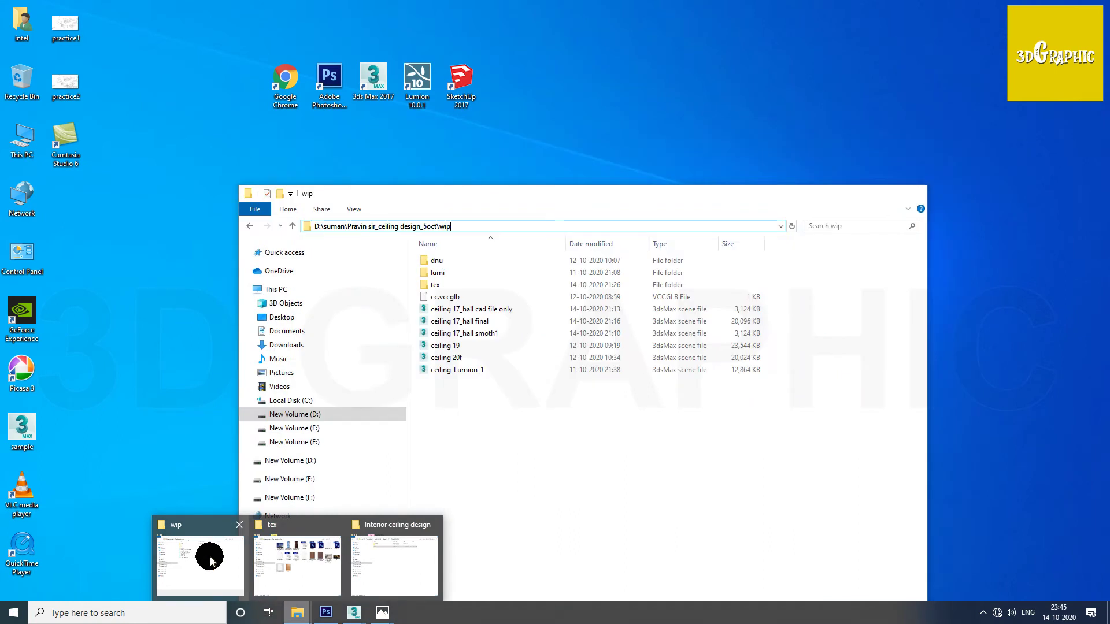
Step: Drag ceiling 17_hall final.max from the wip folder into 3ds Max to open it
click(208, 552)
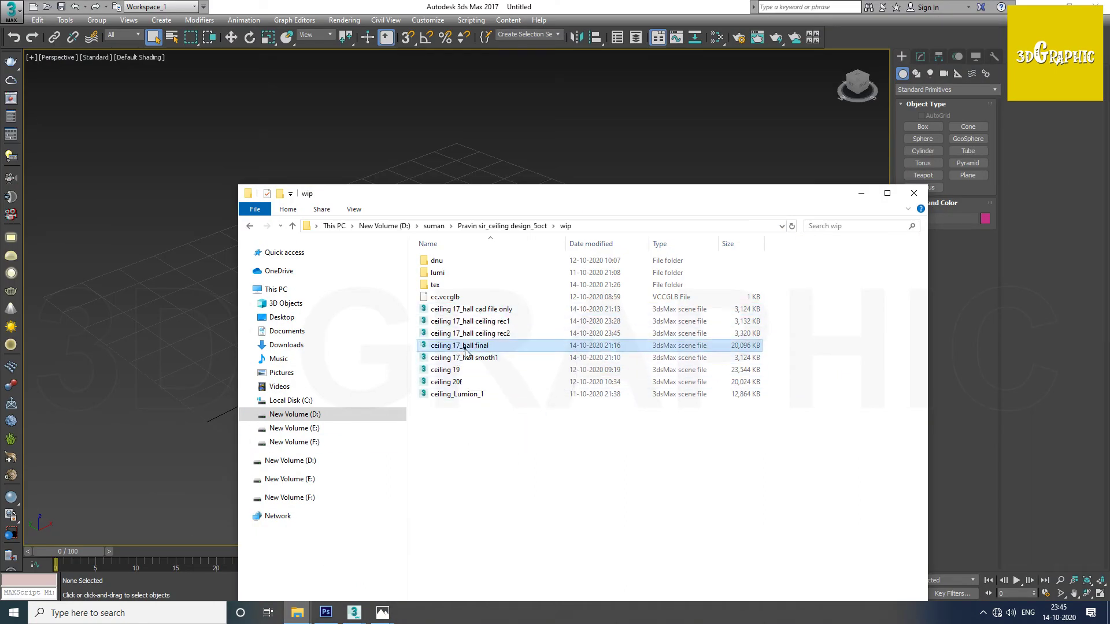
drag(258, 351, 154, 247)
click(158, 249)
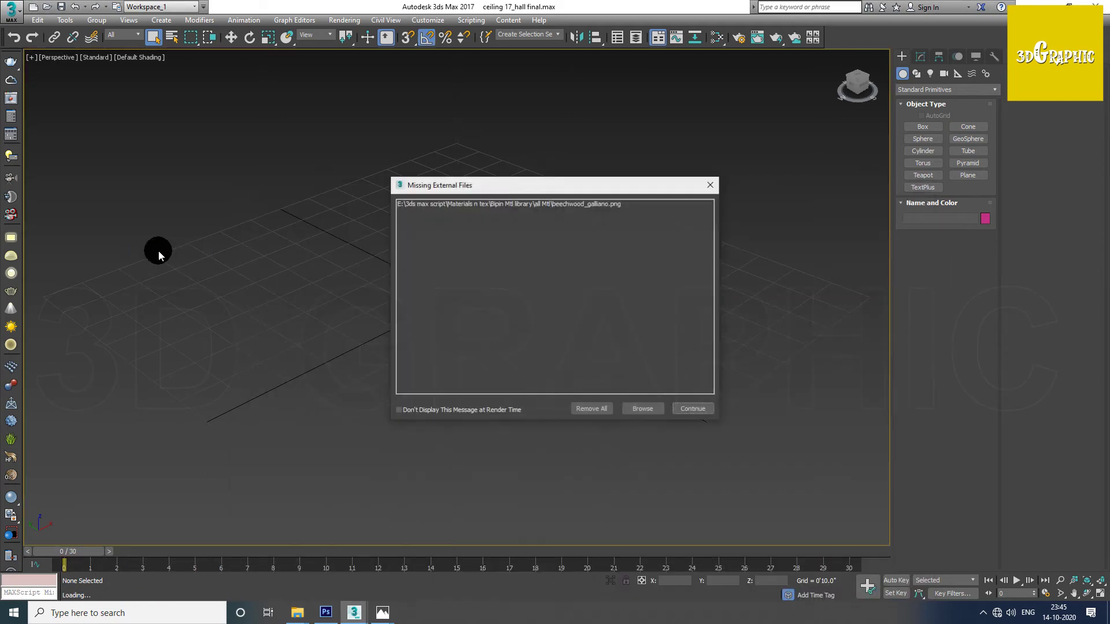
Step: Skip the missing-texture warning, then select and isolate the glow ceiling object
click(704, 410)
alt+middle_drag(564, 461, 230, 342)
scroll(237, 317, up, 5)
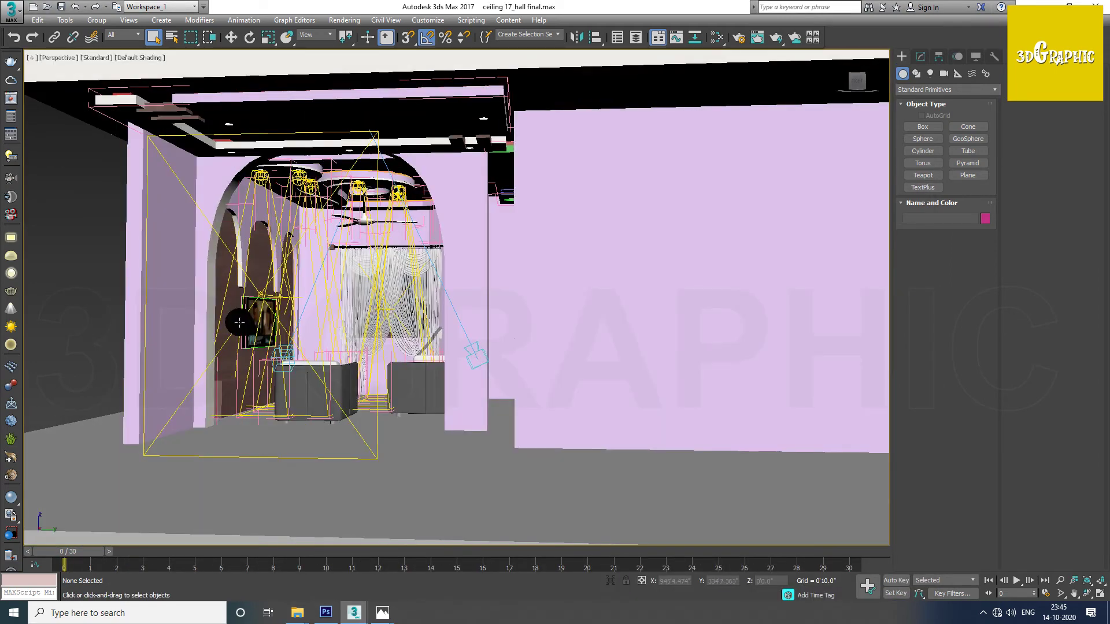
scroll(289, 363, up, 3)
scroll(289, 362, up, 3)
alt+middle_drag(289, 362, 561, 220)
key(w)
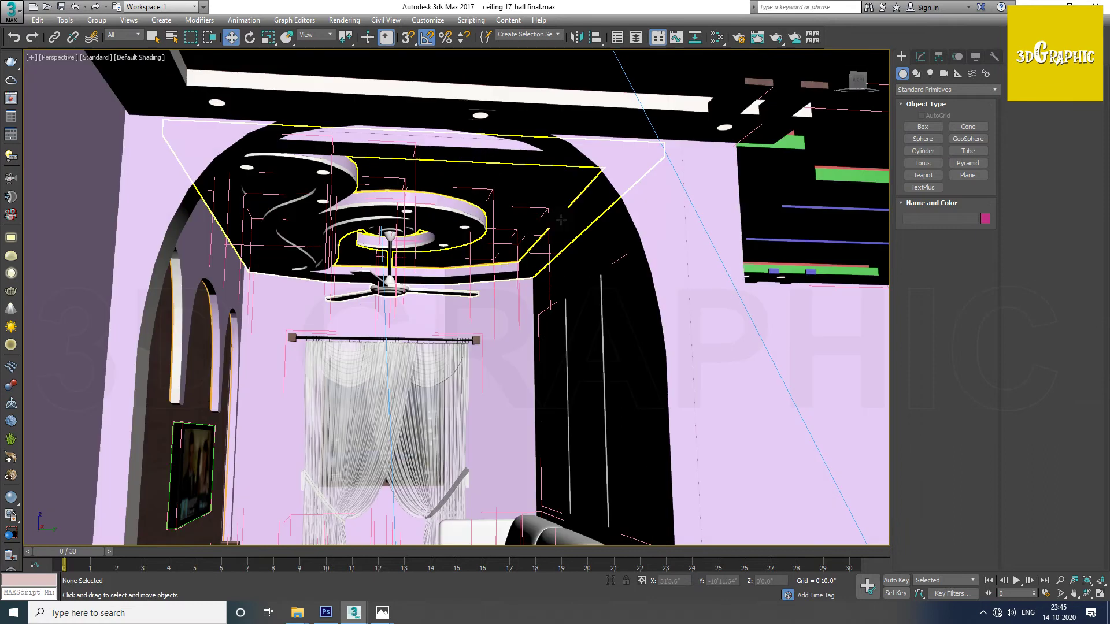
click(560, 218)
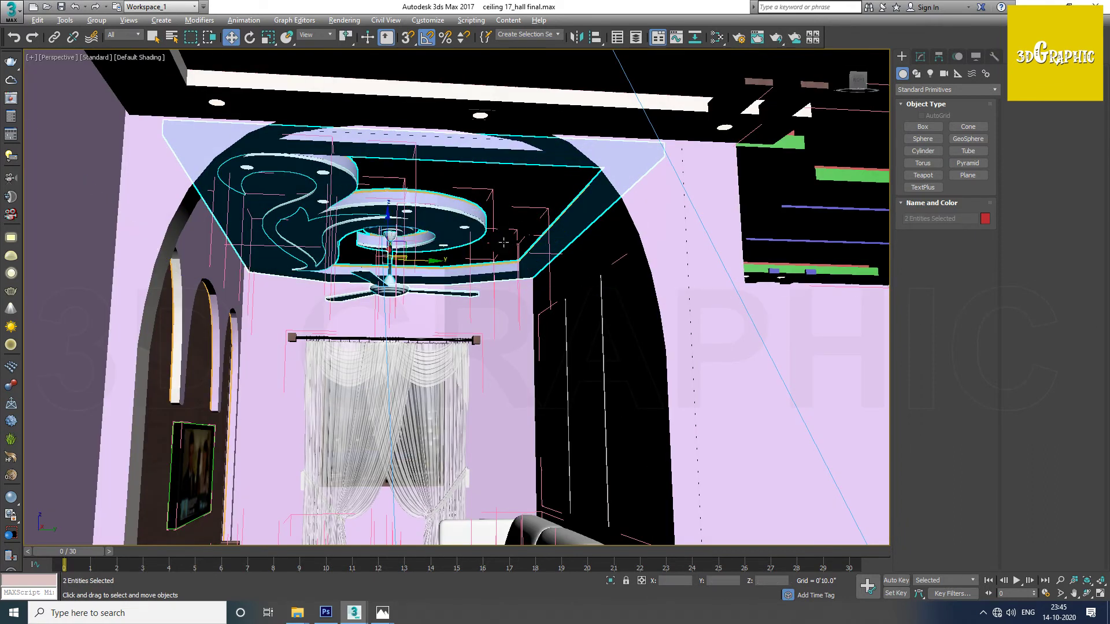
key(alt+q)
mouse_move(490, 265)
alt+middle_down()
mouse_move(624, 277)
mouse_move(426, 312)
mouse_move(371, 239)
mouse_move(404, 322)
mouse_move(423, 245)
mouse_move(396, 228)
mouse_move(462, 225)
mouse_move(440, 243)
alt+middle_up()
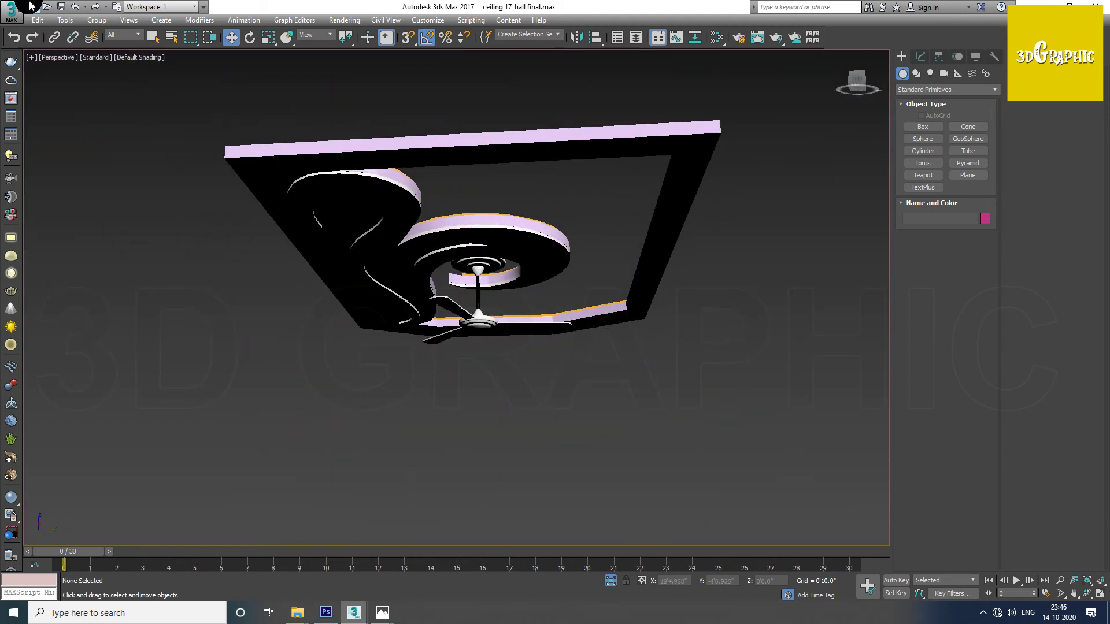
Step: Merge ceiling 17_hall ceiling rec2.max from the wip folder, keeping the scene's materials
click(11, 10)
mouse_move(74, 176)
click(124, 88)
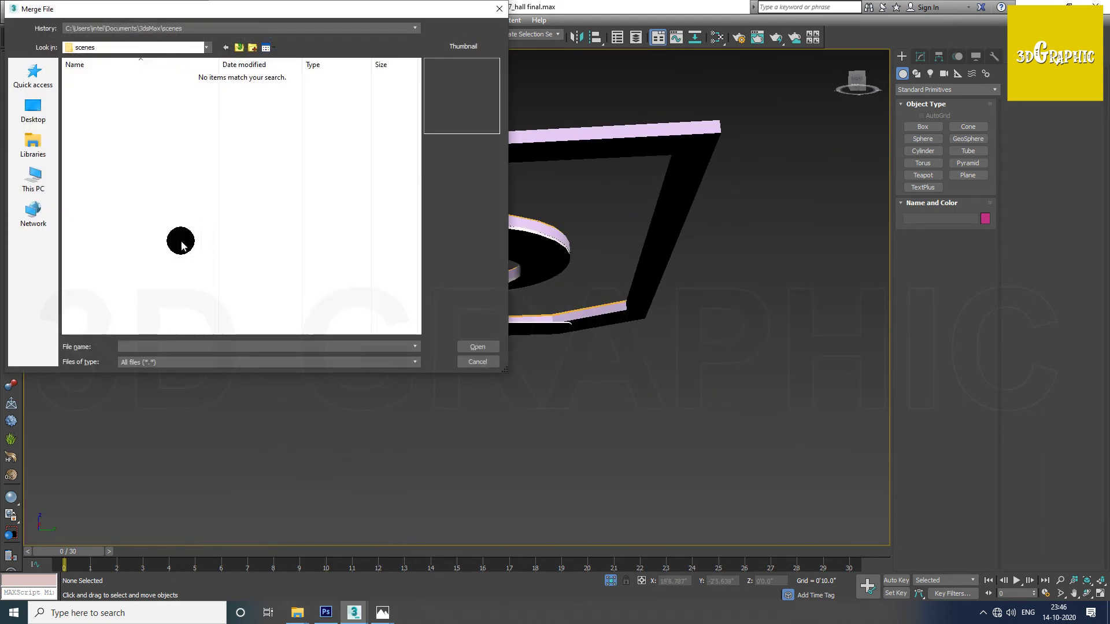
click(203, 29)
click(176, 48)
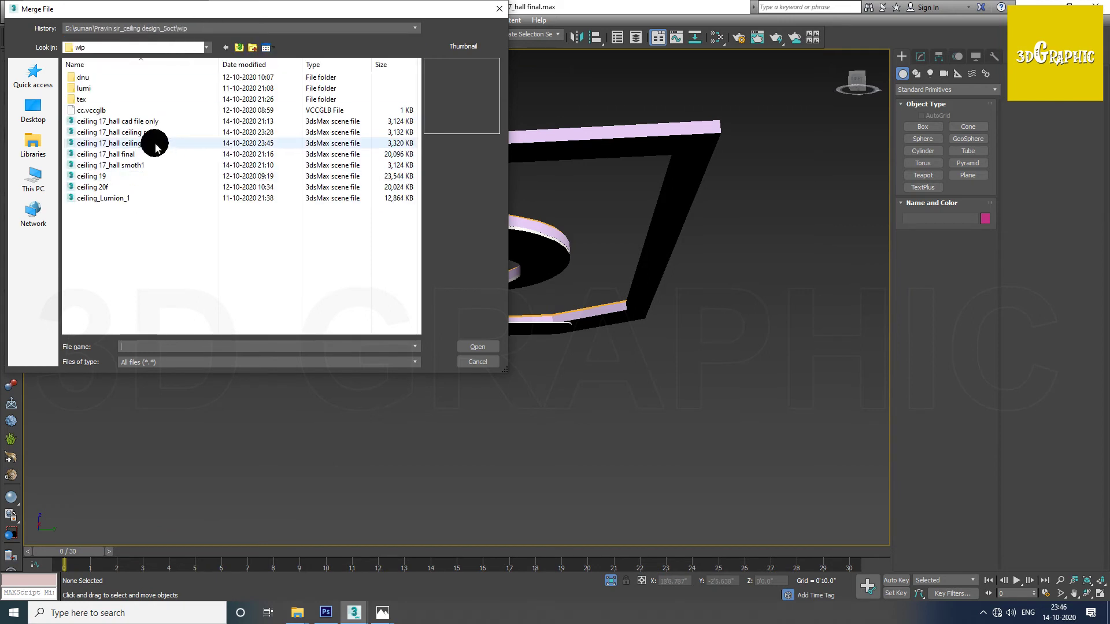
double_click(155, 144)
click(608, 431)
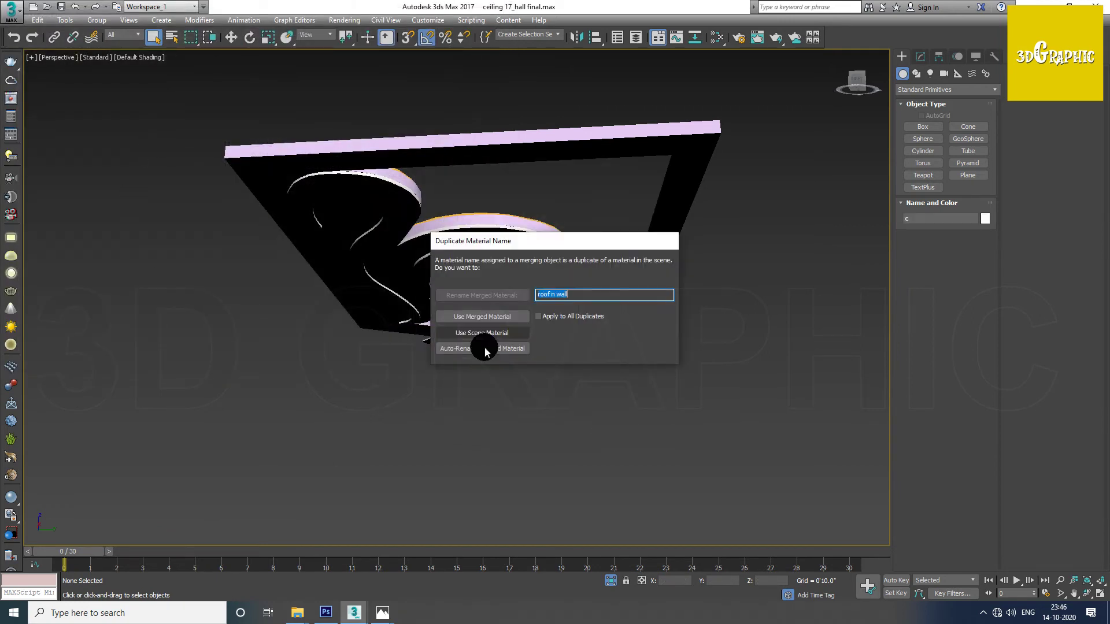
click(471, 349)
key(w)
mouse_move(524, 355)
alt+middle_down()
mouse_move(503, 364)
mouse_move(498, 304)
mouse_move(509, 396)
mouse_move(450, 271)
mouse_move(456, 250)
mouse_move(469, 350)
mouse_move(459, 355)
mouse_move(490, 329)
mouse_move(470, 317)
alt+middle_up()
Step: Move ceiling group c aside, then turn on snapping and snap it onto the old panel
drag(471, 317, 648, 372)
mouse_move(648, 372)
middle_down()
mouse_move(605, 280)
mouse_move(617, 272)
mouse_move(624, 339)
mouse_move(591, 327)
mouse_move(567, 344)
mouse_move(567, 362)
mouse_move(290, 277)
middle_up()
mouse_move(314, 361)
alt+middle_down()
mouse_move(376, 341)
mouse_move(339, 352)
mouse_move(290, 324)
mouse_move(562, 169)
alt+middle_up()
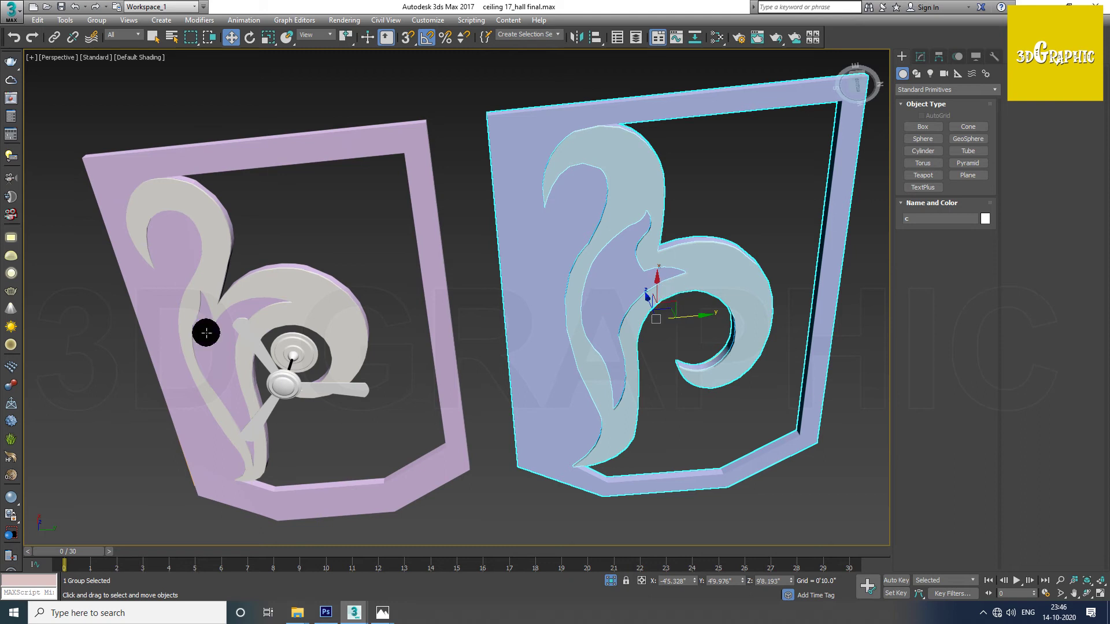
alt+middle_drag(622, 230, 672, 237)
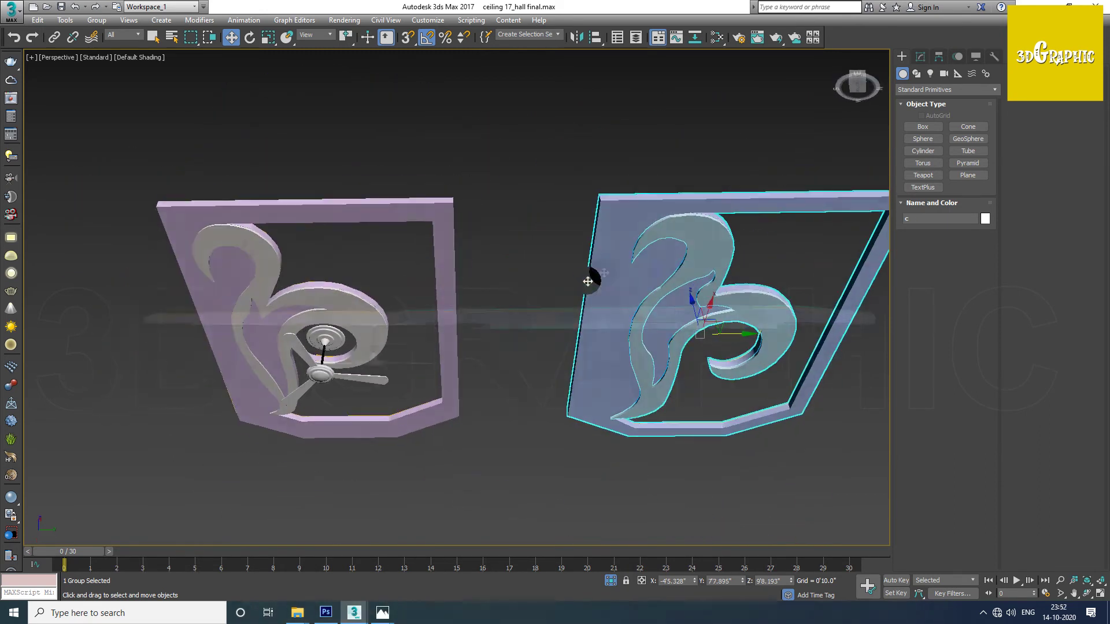
mouse_move(587, 281)
middle_down()
mouse_move(675, 294)
mouse_move(627, 292)
middle_up()
click(407, 38)
drag(643, 268, 197, 270)
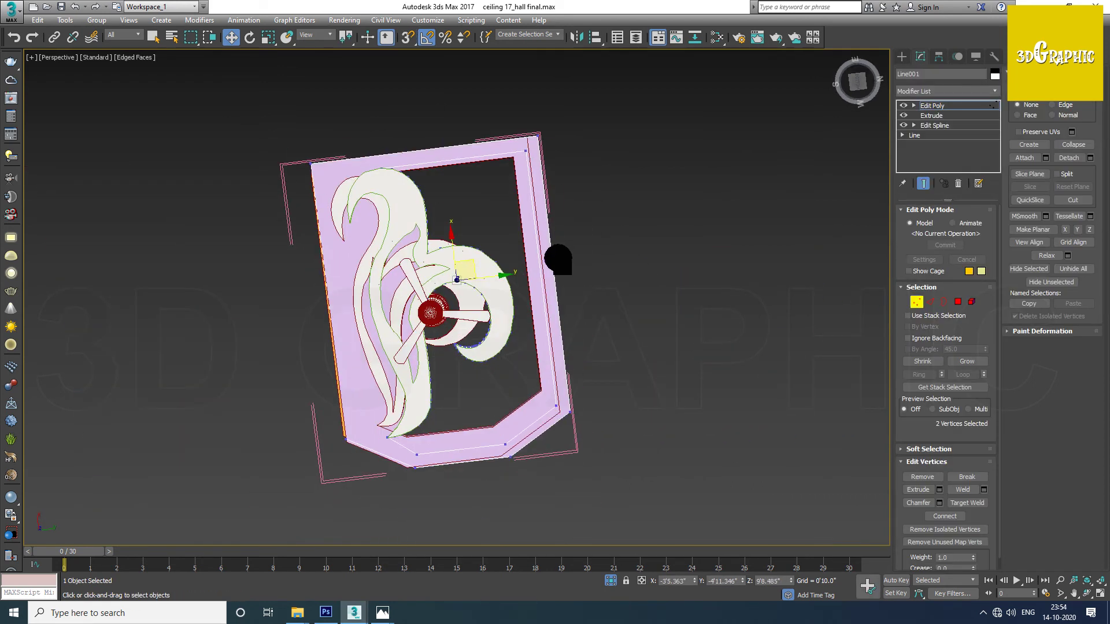
Step: Pull the first line's right-side vertices inward to narrow the frame
alt+middle_drag(558, 260, 599, 123)
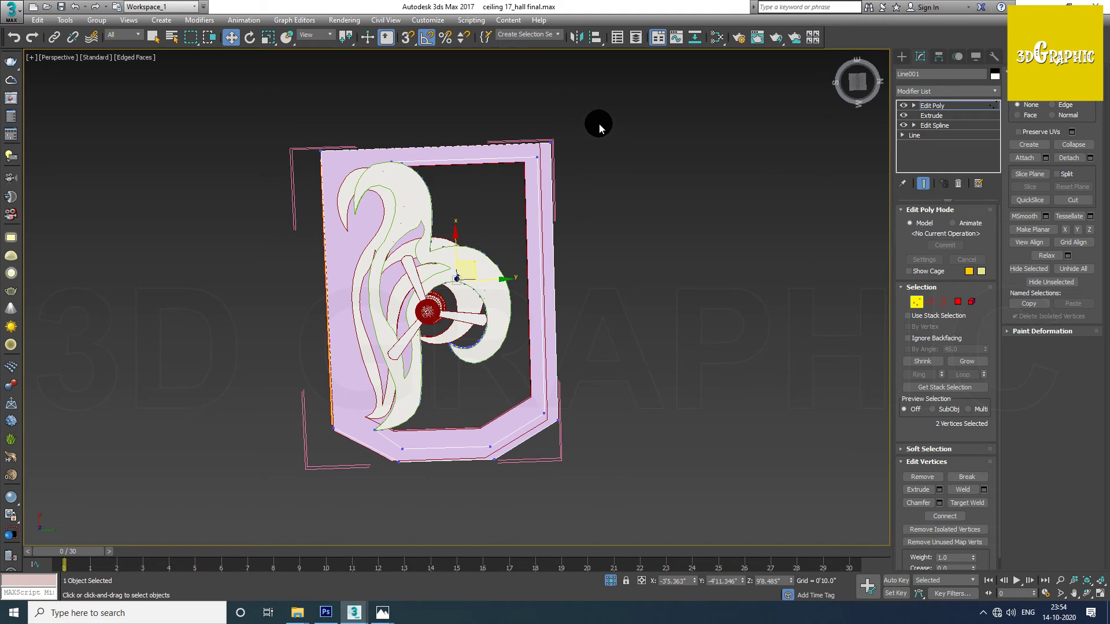
drag(588, 288, 576, 287)
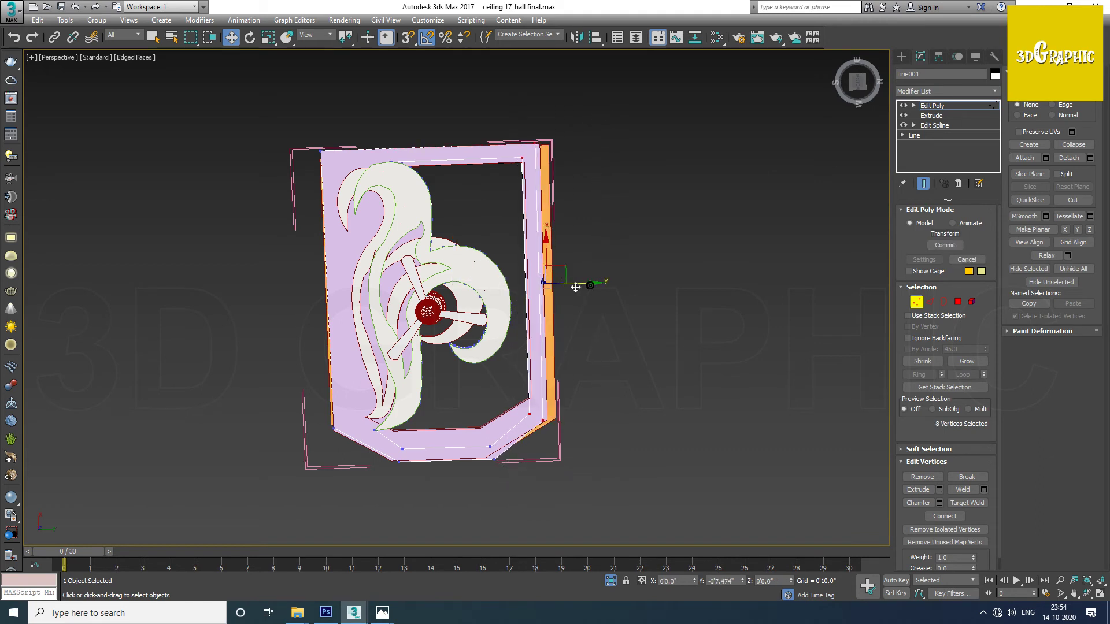
key(1)
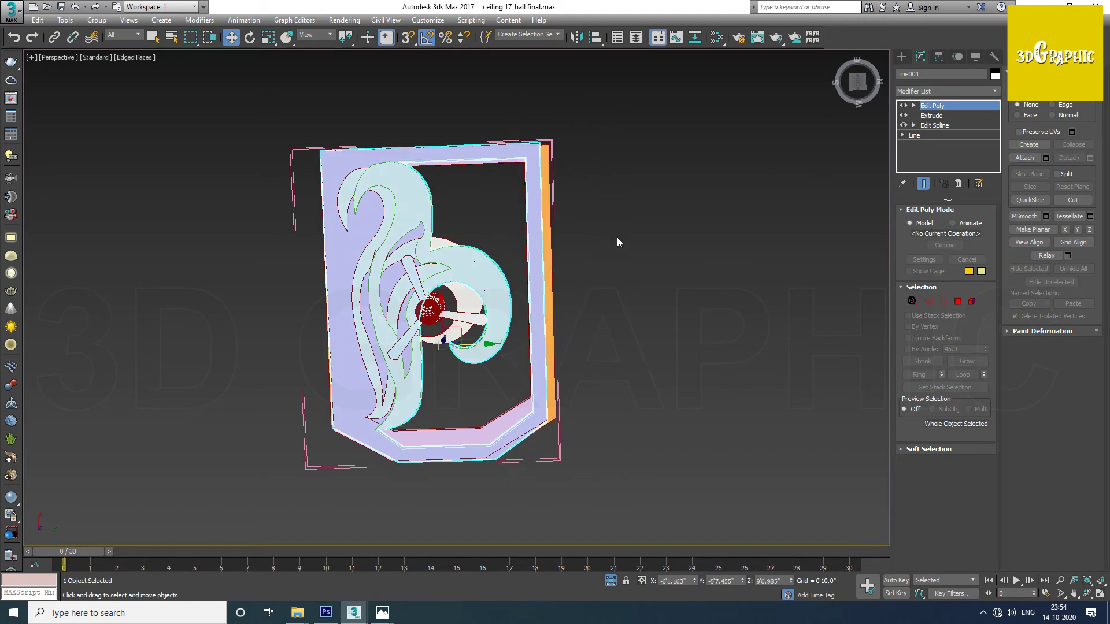
key(ctrl+z)
Step: Pull the other line's right-edge vertices inward, exit vertex mode, and select the hall group
drag(592, 111, 584, 397)
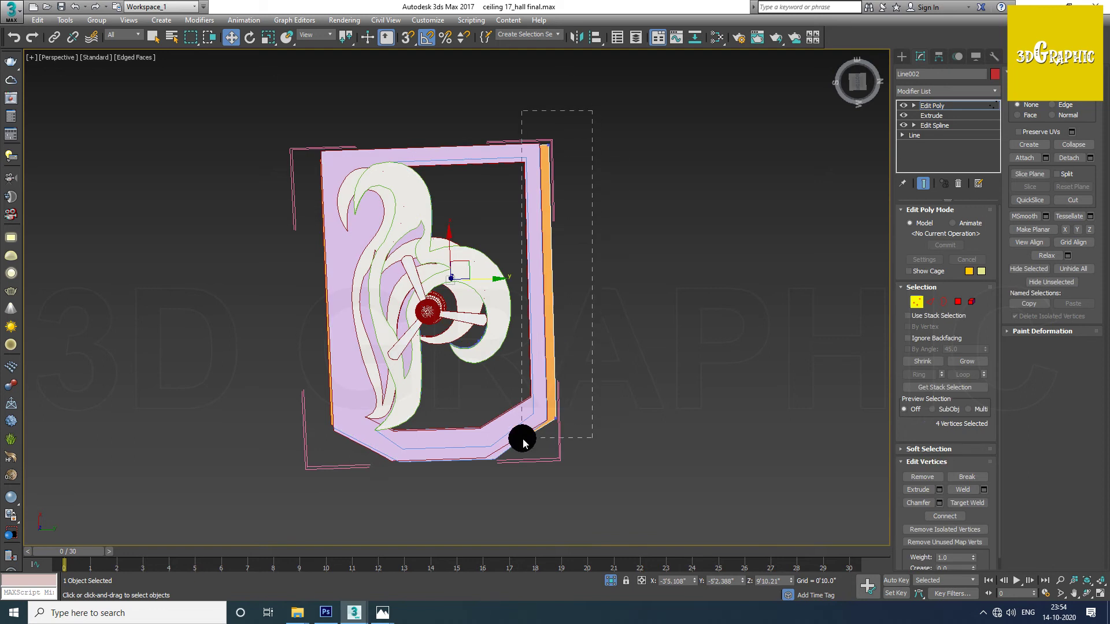
drag(522, 442, 523, 443)
scroll(552, 347, up, 3)
drag(586, 250, 570, 258)
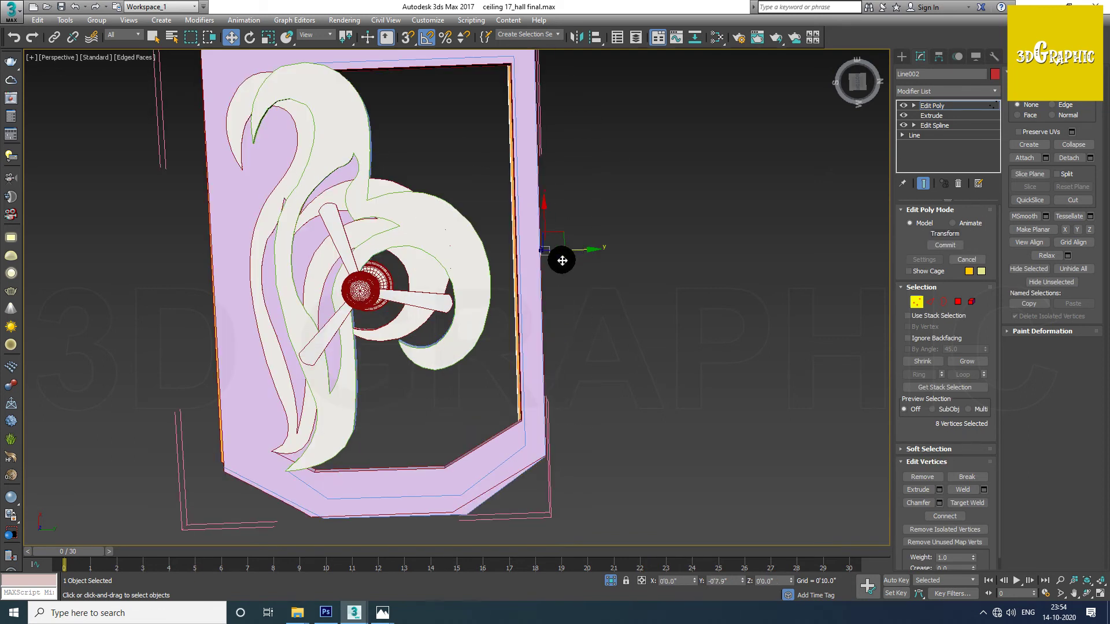
alt+middle_drag(567, 261, 565, 304)
click(916, 301)
mouse_move(748, 345)
alt+middle_down()
mouse_move(634, 291)
mouse_move(528, 315)
mouse_move(495, 285)
mouse_move(528, 312)
mouse_move(565, 305)
mouse_move(565, 329)
mouse_move(564, 265)
mouse_move(584, 243)
mouse_move(615, 351)
mouse_move(538, 404)
alt+middle_up()
click(580, 351)
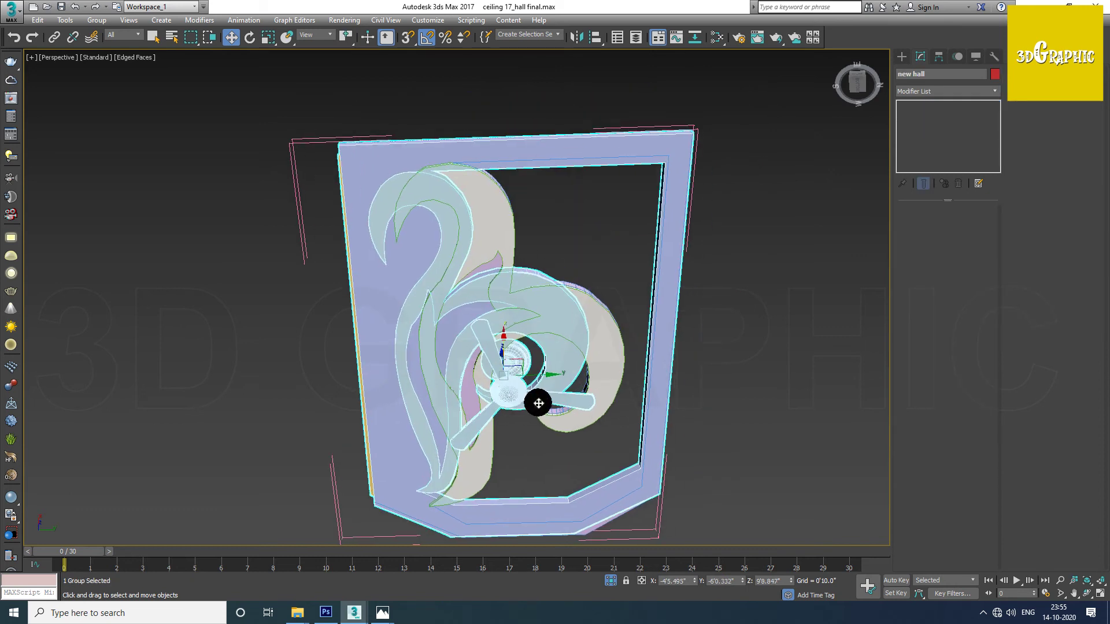
Step: Test-move the frame-and-fan group, undo it, then hide it with Hide Selection
drag(550, 376, 909, 369)
scroll(584, 347, down, 3)
scroll(664, 379, up, 2)
scroll(489, 368, up, 1)
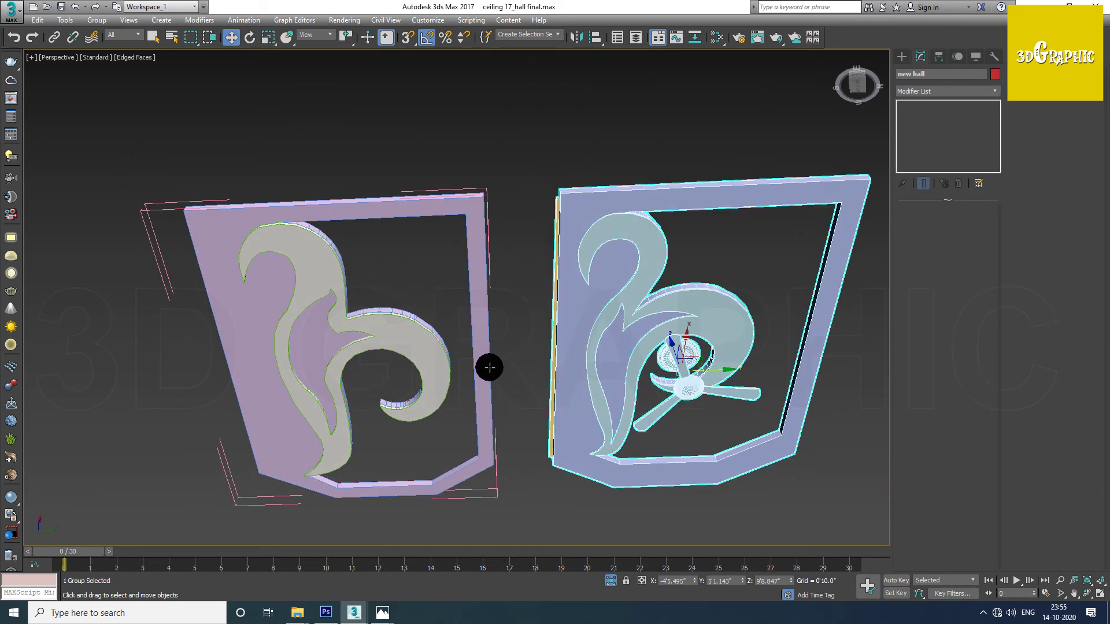
key(ctrl+z)
mouse_move(723, 377)
alt+middle_down()
mouse_move(456, 347)
mouse_move(481, 347)
mouse_move(434, 369)
mouse_move(397, 354)
alt+middle_up()
scroll(380, 365, up, 4)
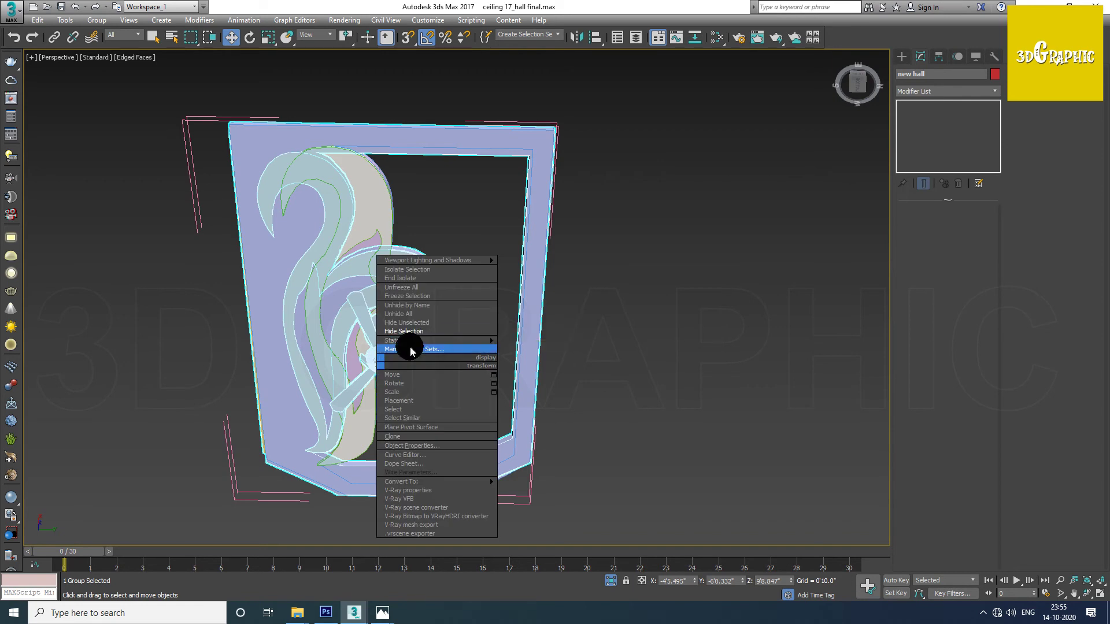
click(389, 332)
mouse_move(385, 332)
alt+middle_down()
mouse_move(391, 233)
mouse_move(416, 285)
alt+middle_up()
Step: End isolation to restore the whole hall and view the swirl ceiling through VRayCam001
click(614, 585)
mouse_move(602, 575)
alt+middle_down()
mouse_move(567, 466)
mouse_move(392, 346)
alt+middle_up()
scroll(352, 260, up, 5)
scroll(353, 260, up, 5)
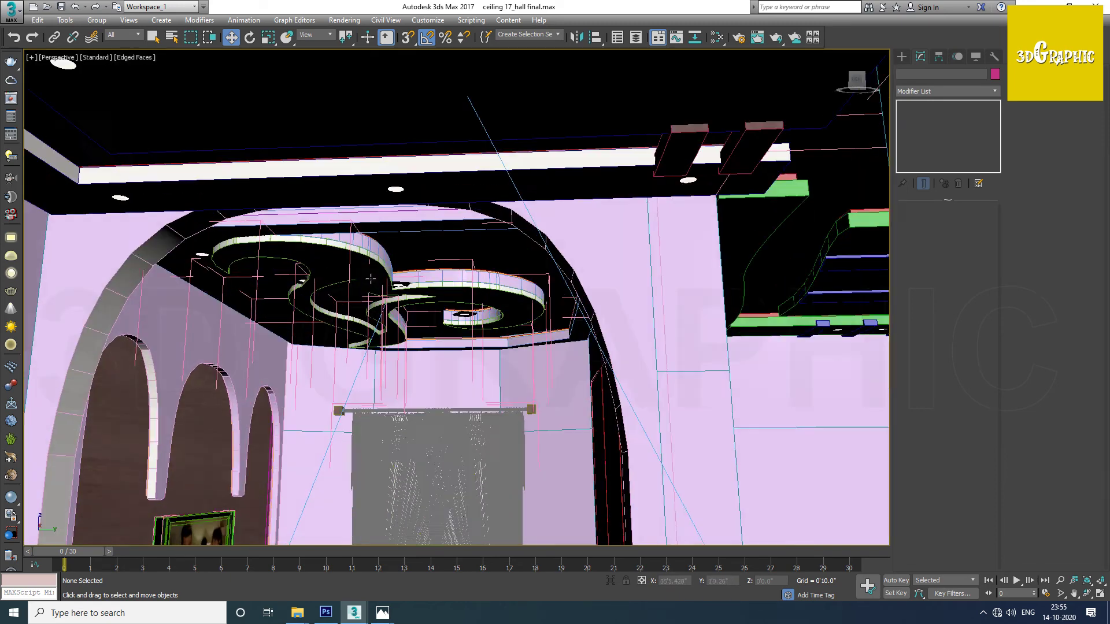
scroll(382, 247, up, 3)
mouse_move(382, 248)
alt+middle_down()
mouse_move(382, 258)
mouse_move(343, 254)
alt+middle_up()
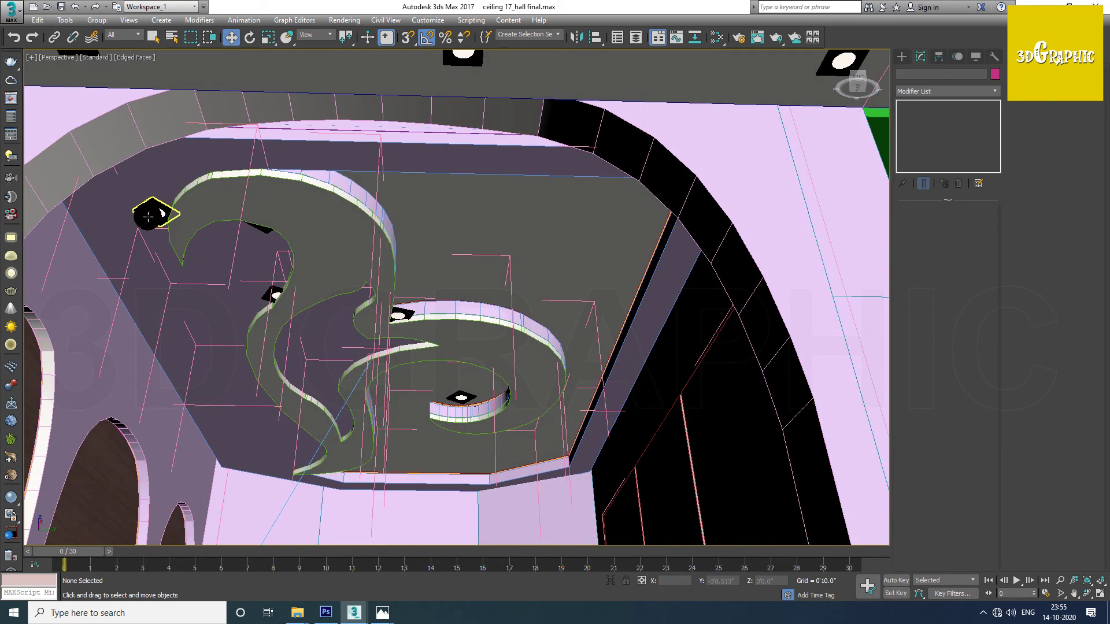
mouse_move(383, 340)
alt+middle_down()
mouse_move(338, 322)
mouse_move(318, 287)
mouse_move(404, 335)
mouse_move(389, 284)
alt+middle_up()
scroll(337, 322, down, 3)
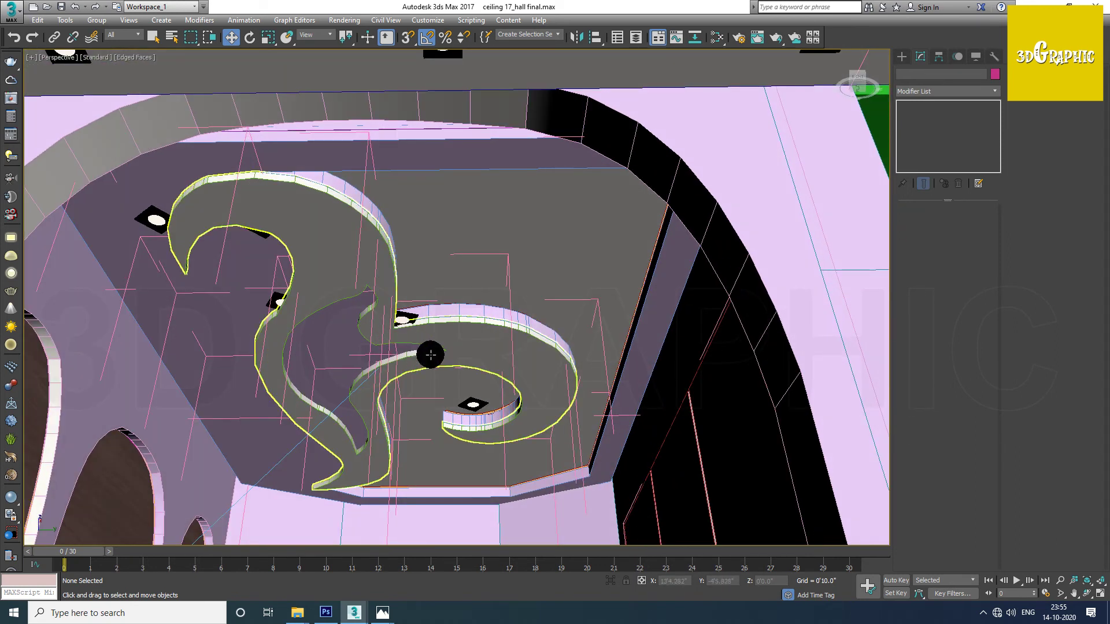
key(c)
double_click(509, 230)
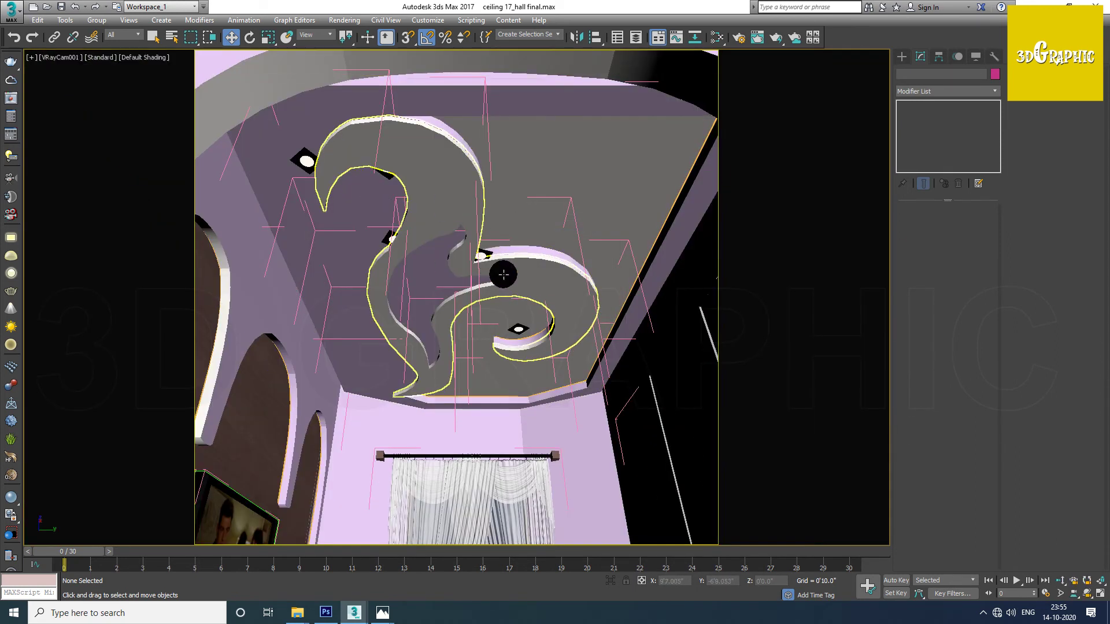
Step: Select ceiling light042 and switch to a Top wireframe plan view of the lights
click(523, 331)
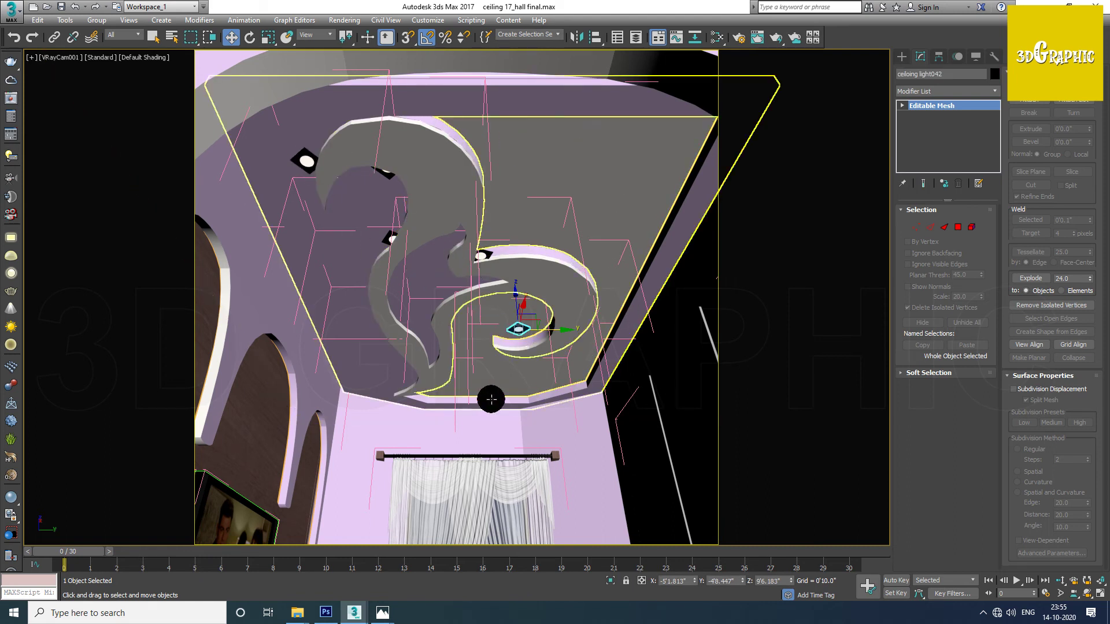
key(p)
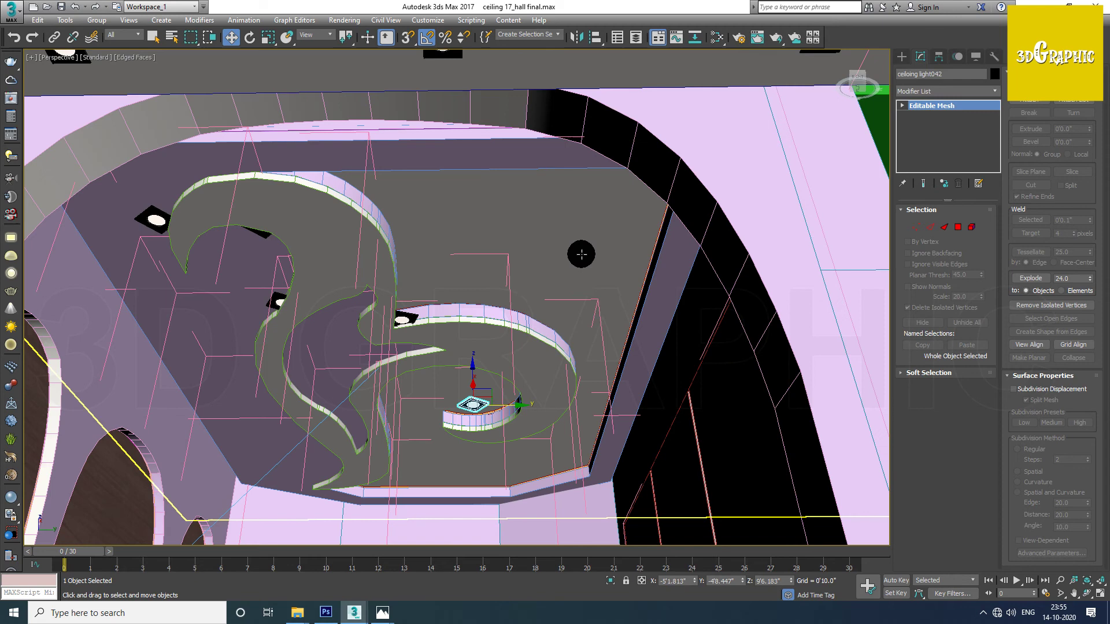
scroll(469, 251, down, 3)
alt+middle_drag(441, 245, 439, 322)
key(t)
key(F3)
scroll(422, 330, down, 3)
scroll(445, 310, down, 3)
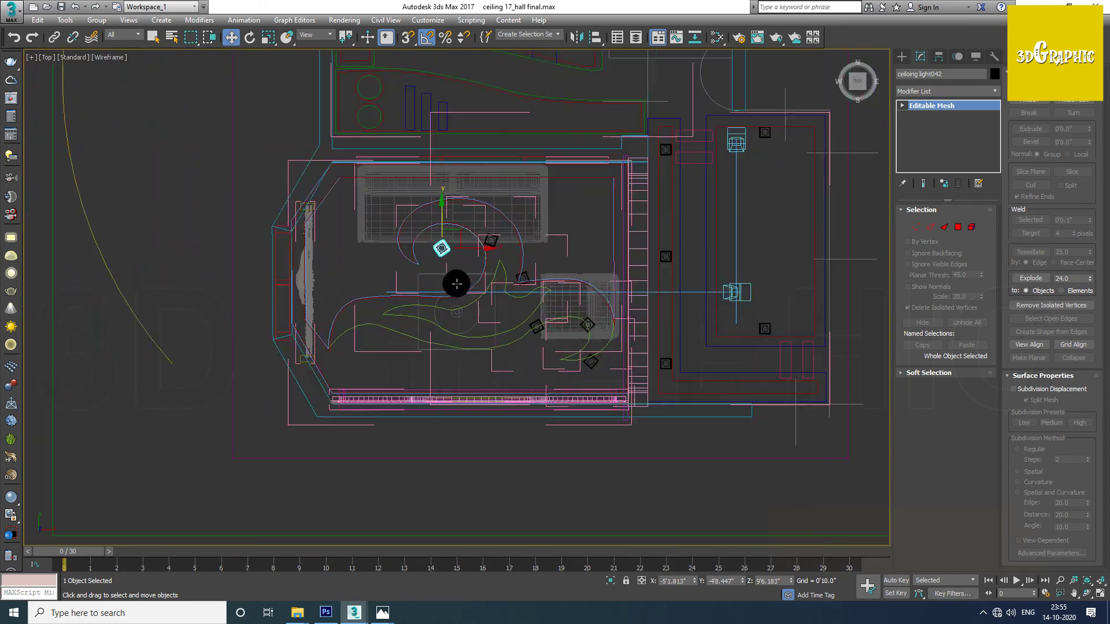
scroll(456, 282, up, 5)
middle_drag(531, 266, 567, 343)
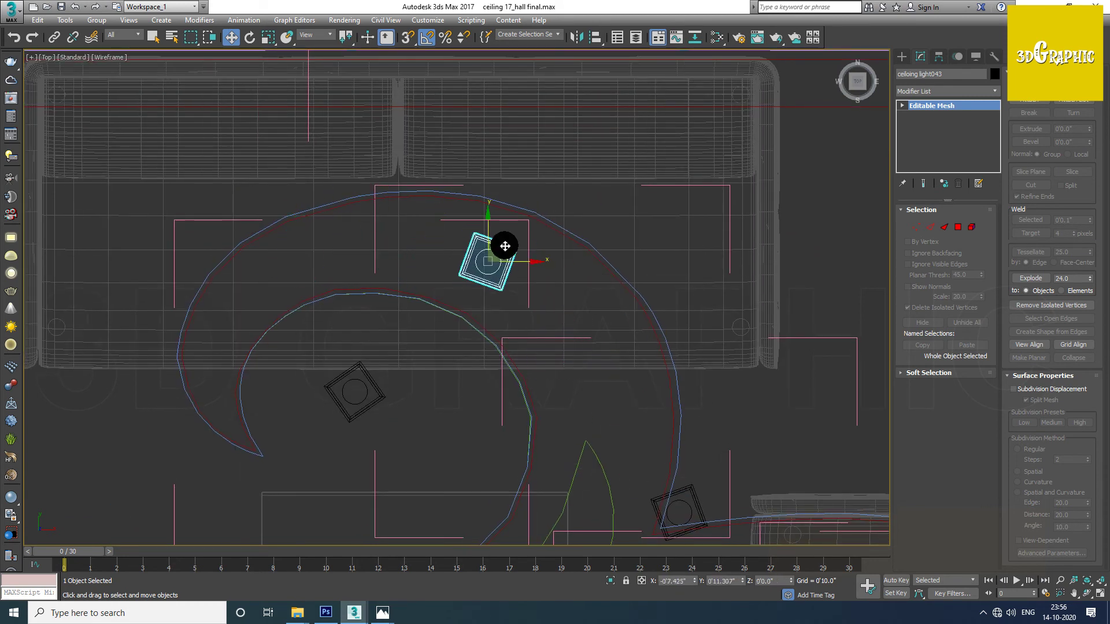
key(shift+z)
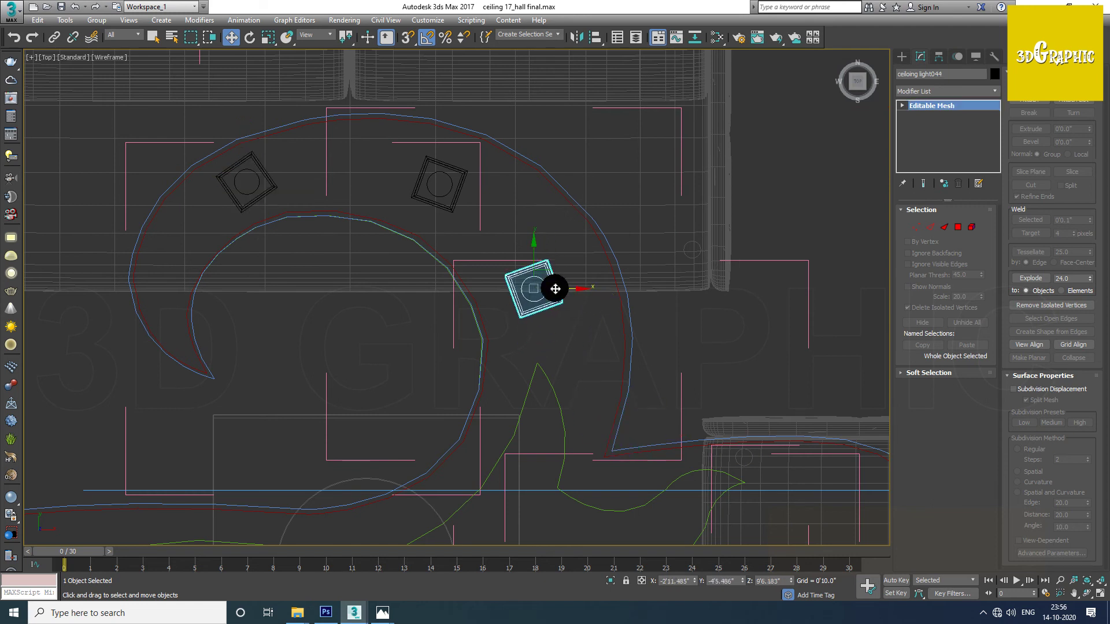
key(shift+z)
key(shift+z)
key(shift+z)
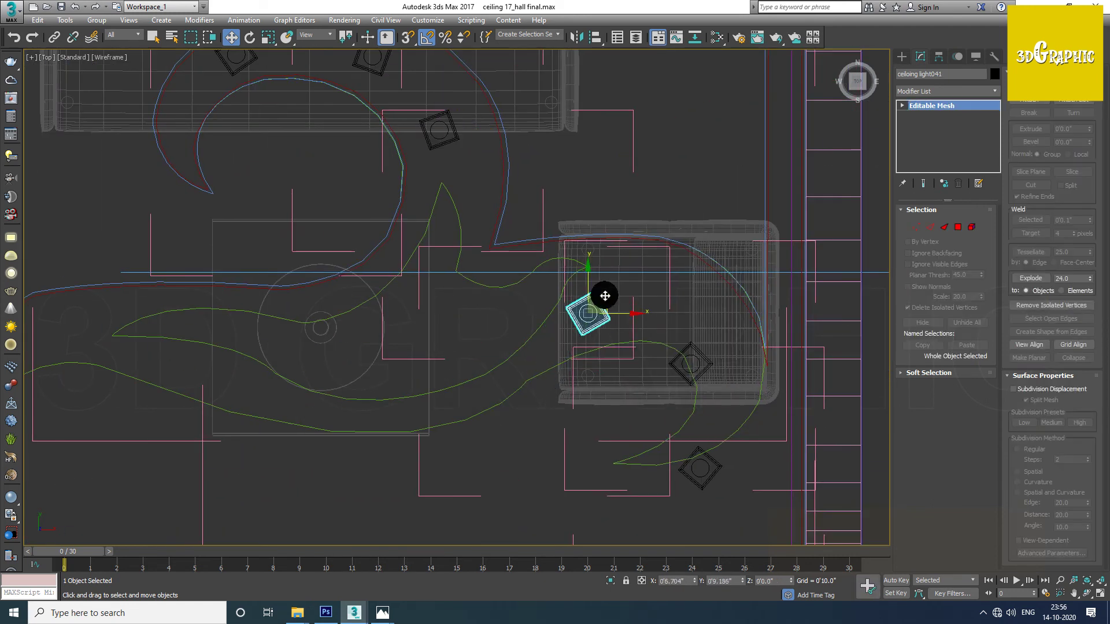
key(shift+z)
Step: Nudge the ceiling spotlights into place along the swirl curves, then clear the selection
click(677, 416)
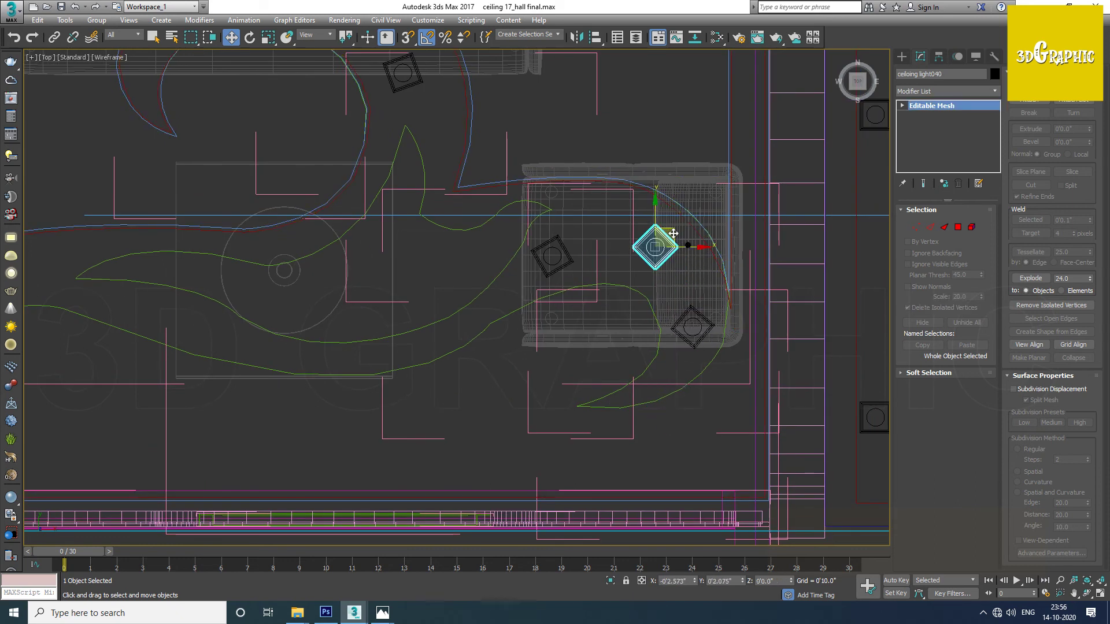
click(573, 254)
drag(569, 245, 578, 238)
click(714, 329)
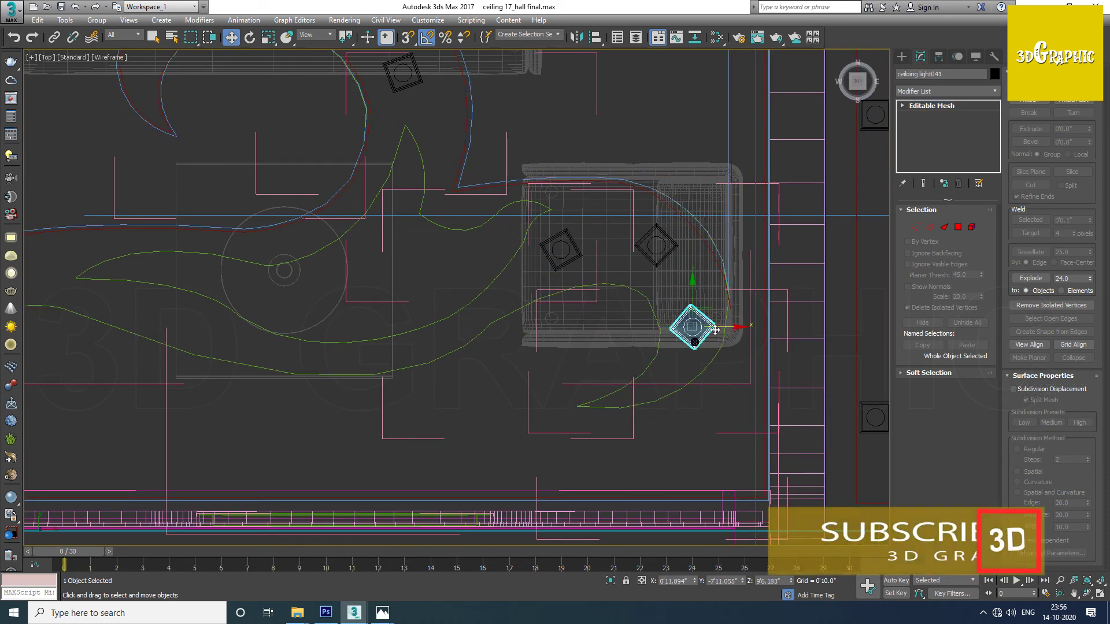
scroll(609, 332, down, 3)
click(656, 68)
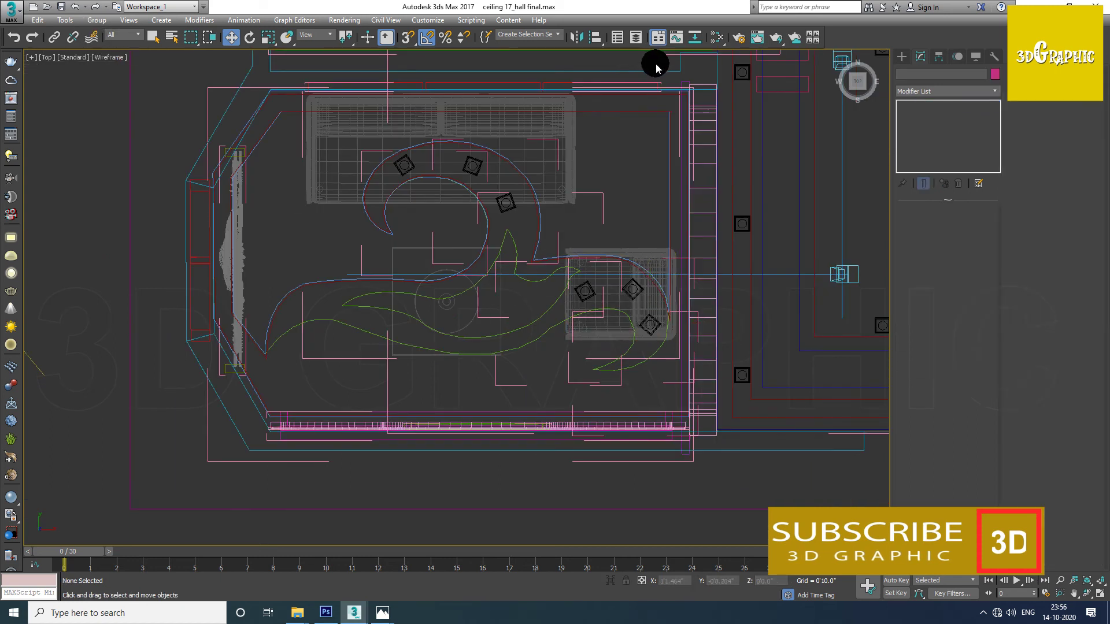
Step: Unhide the cam n light layer in the Layer Explorer so its V-Ray plane lights appear
click(636, 37)
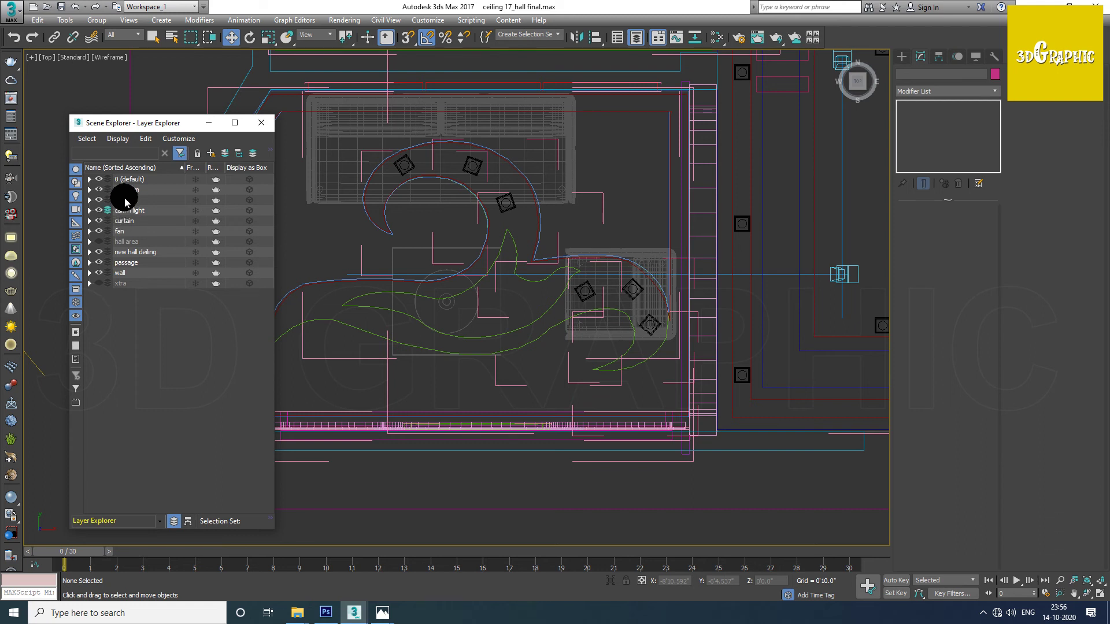
click(90, 211)
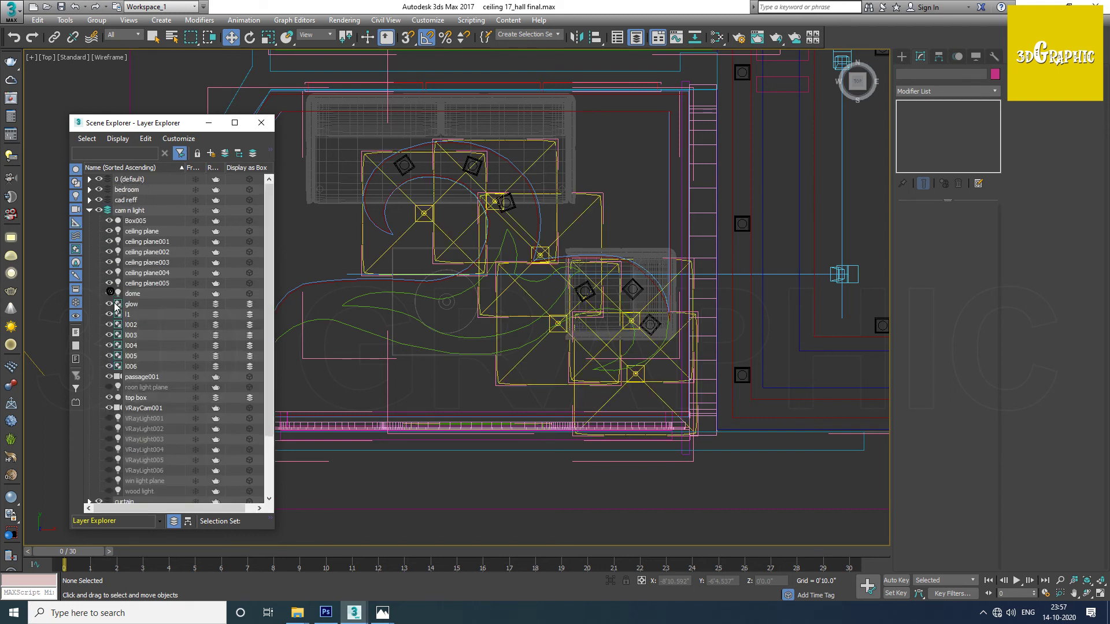
scroll(136, 415, down, 1)
scroll(137, 415, down, 1)
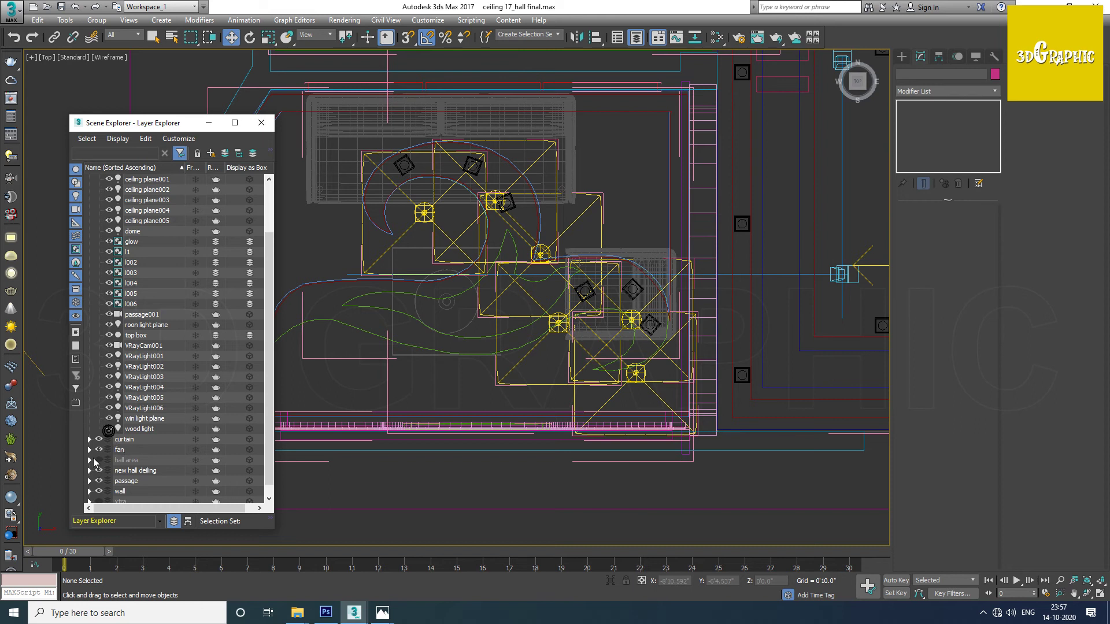
click(262, 123)
Step: Move ceiling plane005 and its paired light up-left, then select all and choose a menu command
click(424, 213)
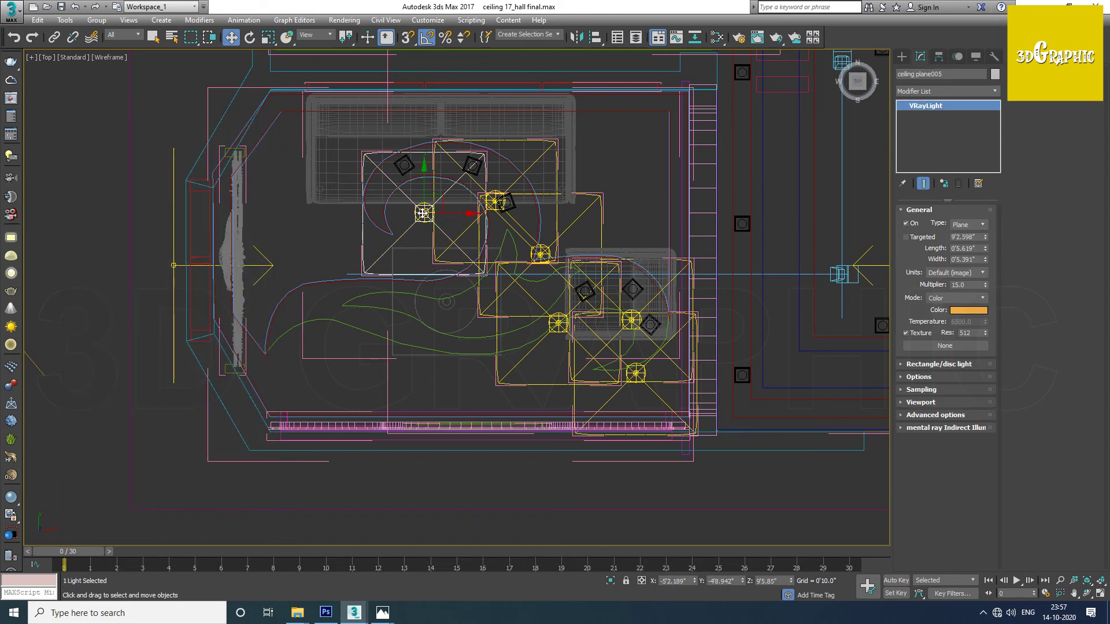
scroll(486, 293, up, 5)
scroll(406, 334, up, 1)
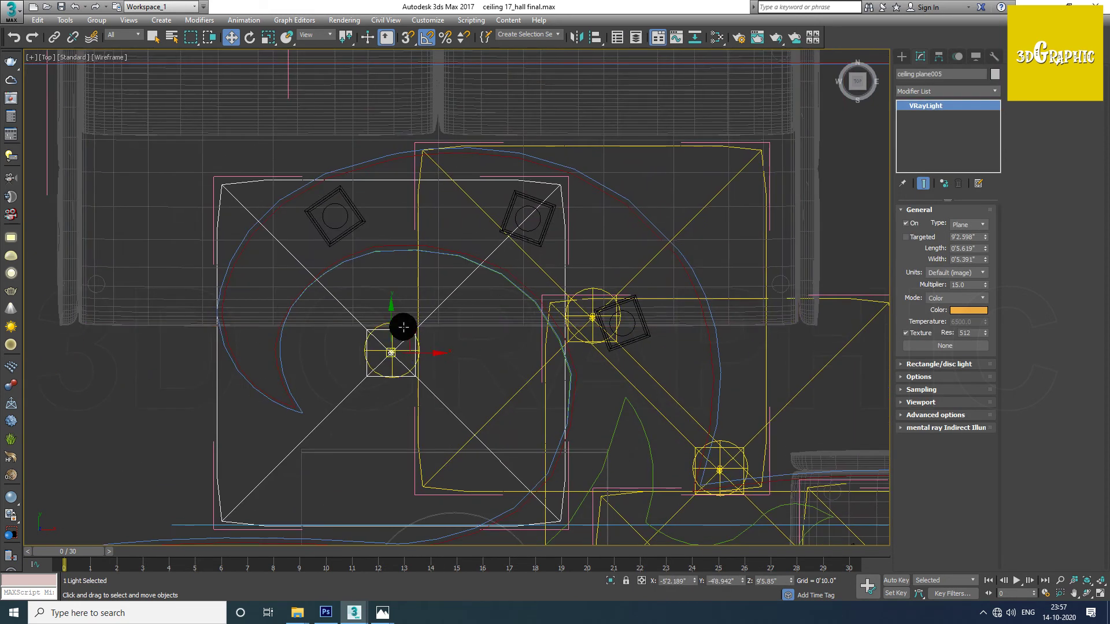
drag(410, 340, 354, 222)
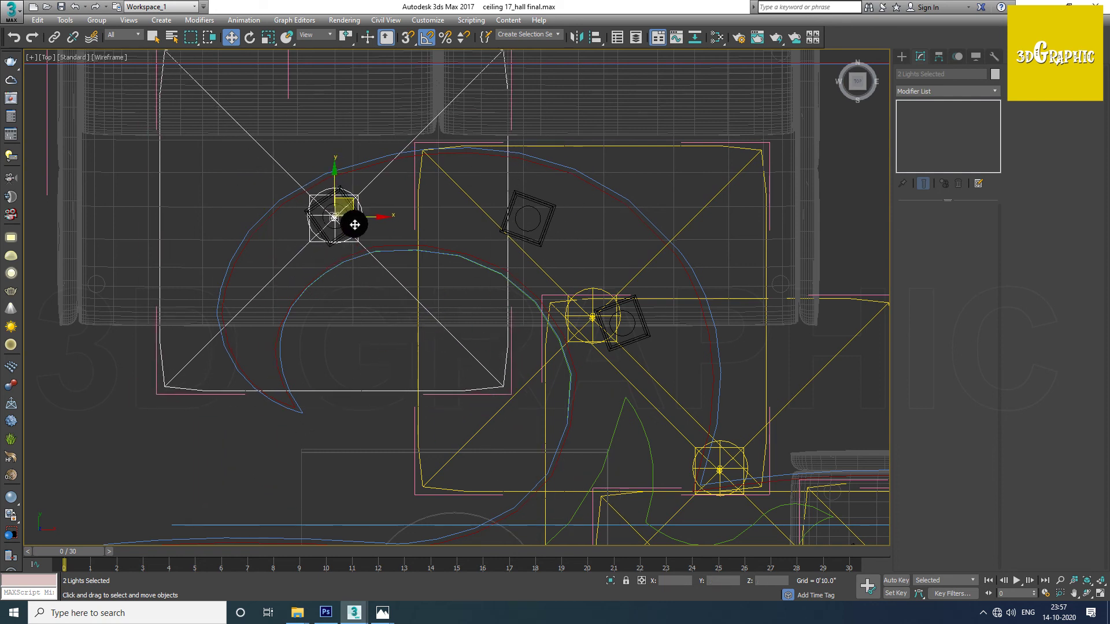
middle_drag(482, 240, 441, 283)
scroll(508, 254, down, 2)
click(466, 359)
key(ctrl+a)
click(118, 19)
click(106, 86)
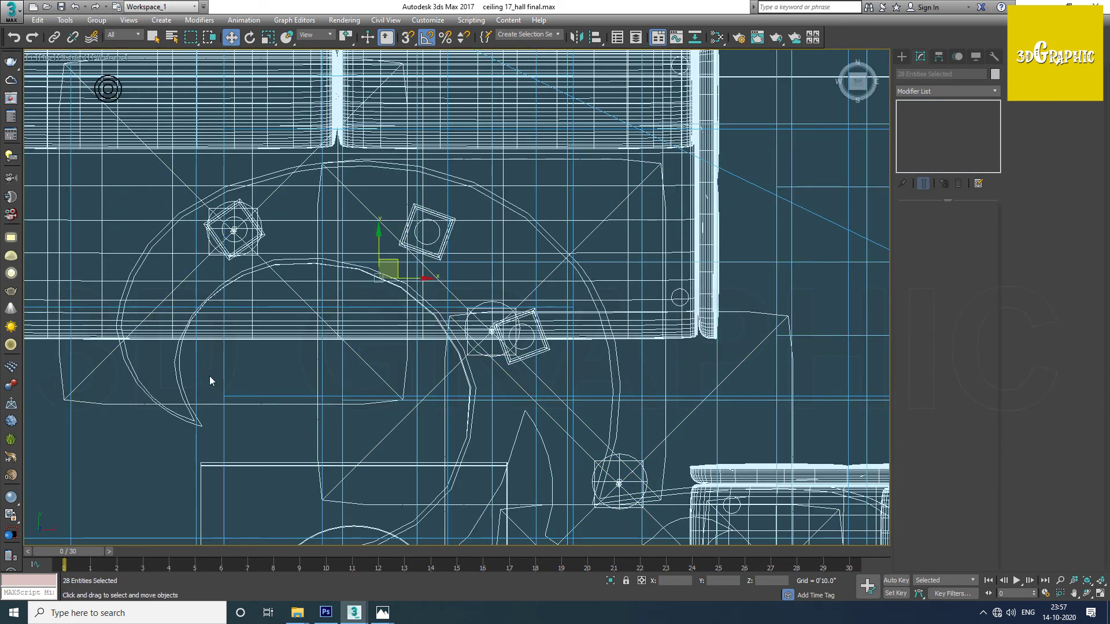
click(500, 344)
Step: Drag the next light groups up-left and up-right onto their swirl fixtures in plan
drag(507, 314, 442, 214)
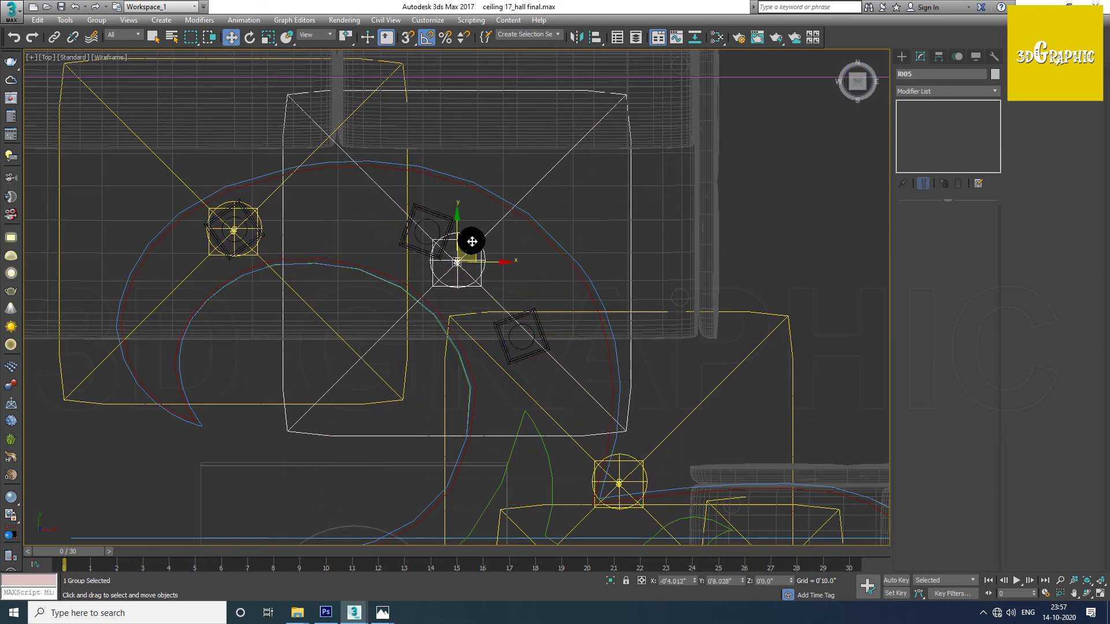
middle_drag(629, 450, 578, 334)
drag(592, 352, 489, 208)
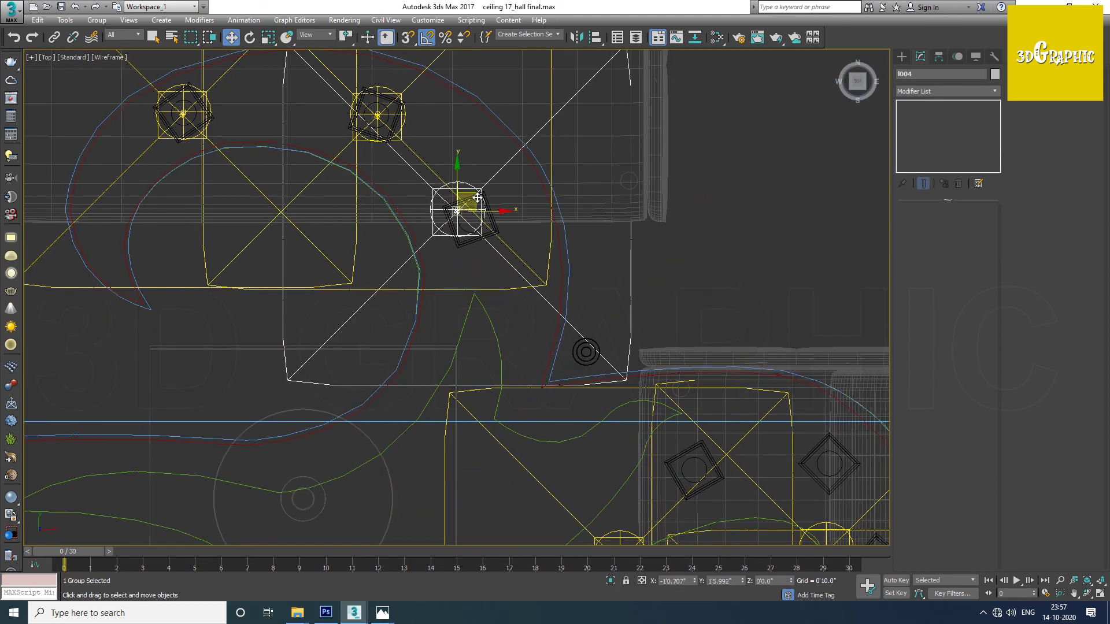
middle_drag(664, 541, 518, 378)
drag(490, 378, 567, 286)
middle_drag(710, 390, 560, 416)
Step: Place the last light group onto its diamond fixture, then return to Perspective view
click(565, 440)
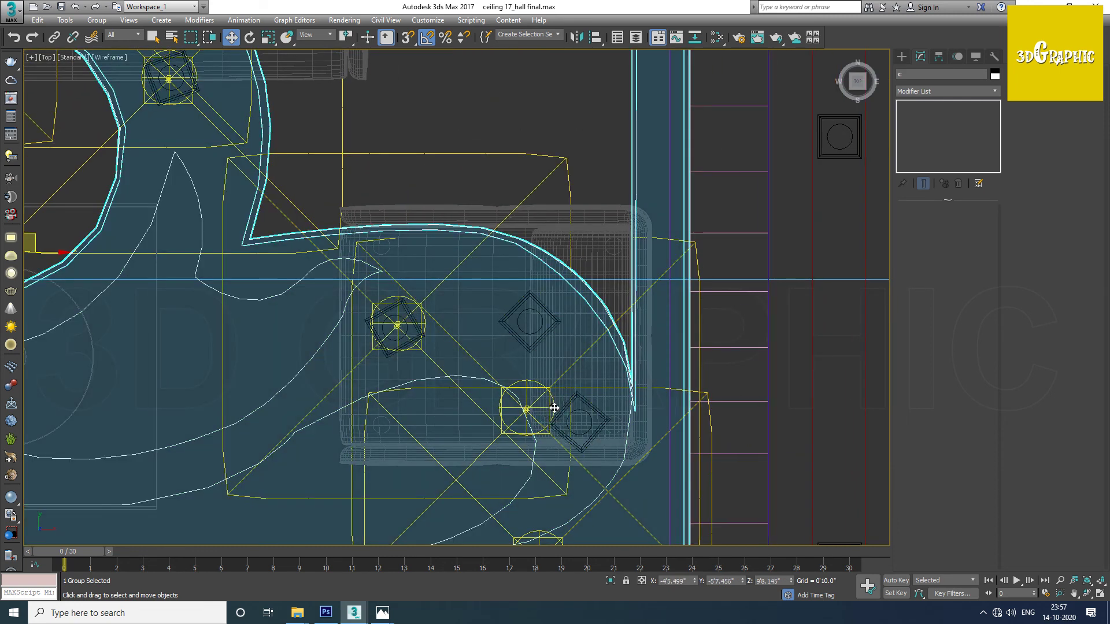
click(554, 408)
drag(553, 429, 563, 315)
middle_drag(560, 544, 550, 390)
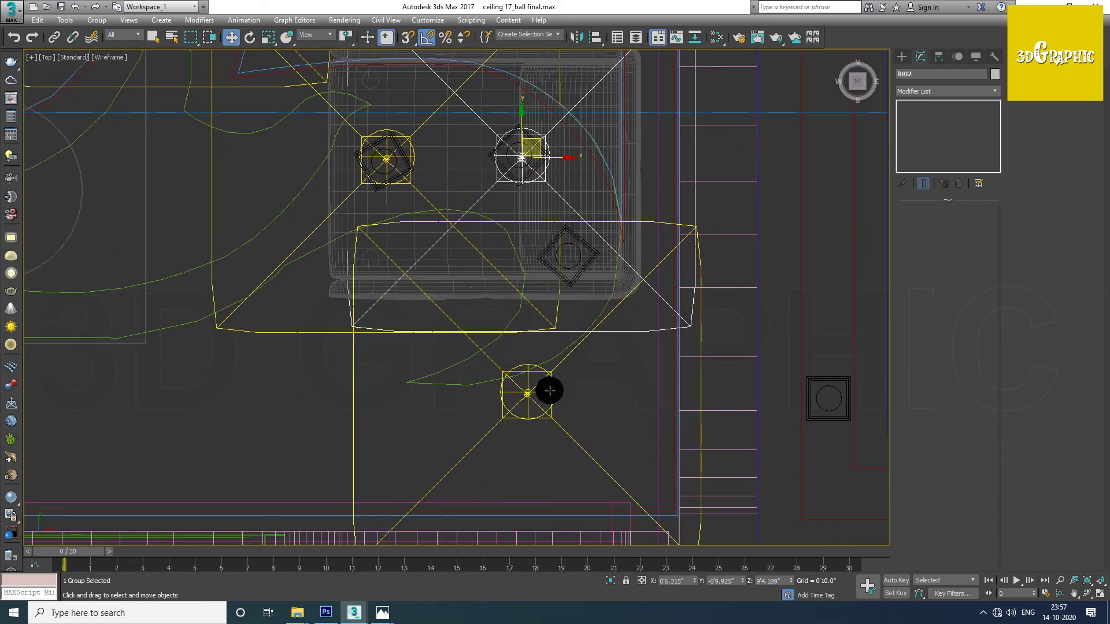
drag(546, 379, 585, 242)
scroll(493, 339, down, 5)
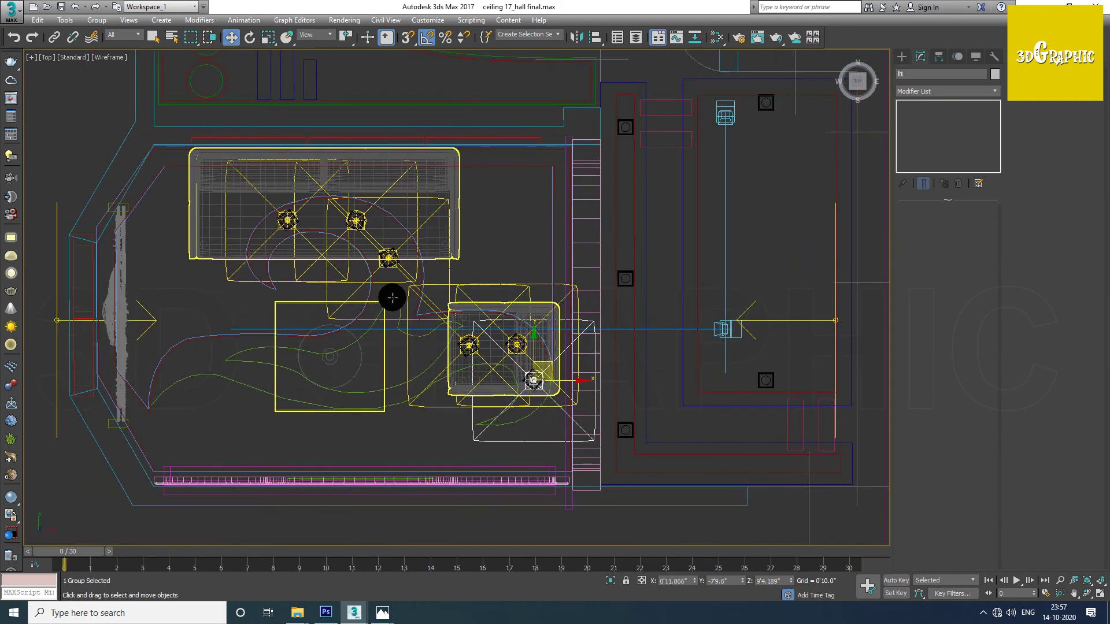
key(p)
alt+middle_drag(435, 350, 466, 350)
Step: Orbit up to the ceiling fixtures, then switch to a wireframe Front view
key(F3)
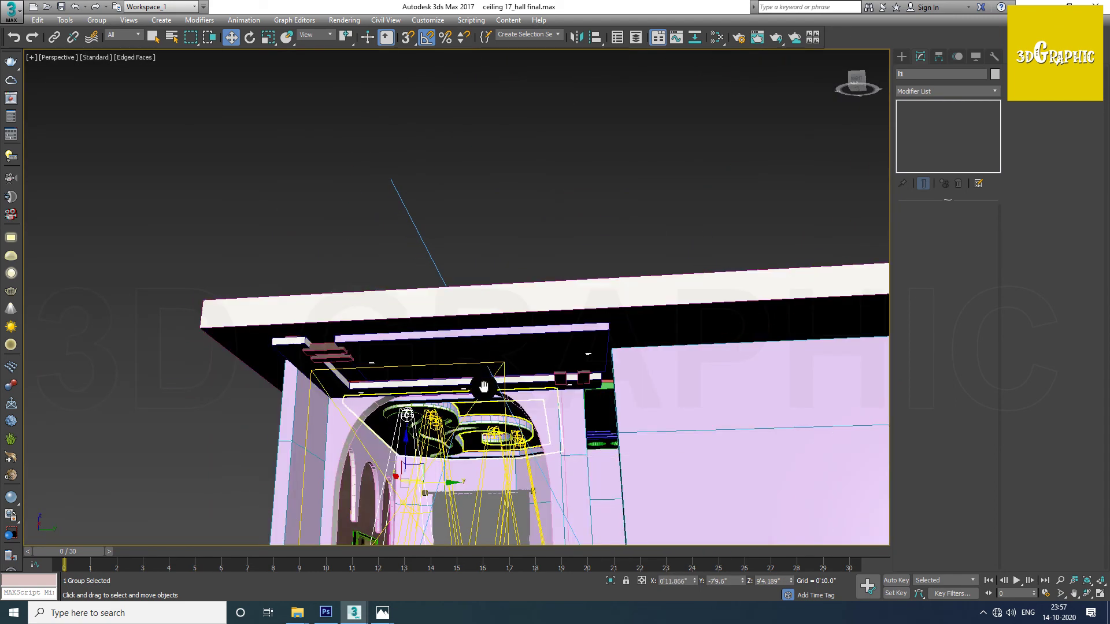
scroll(466, 350, up, 5)
scroll(500, 344, down, 15)
alt+middle_drag(501, 344, 317, 243)
scroll(484, 354, up, 10)
mouse_move(448, 394)
alt+middle_down()
mouse_move(365, 375)
mouse_move(312, 185)
mouse_move(335, 224)
alt+middle_up()
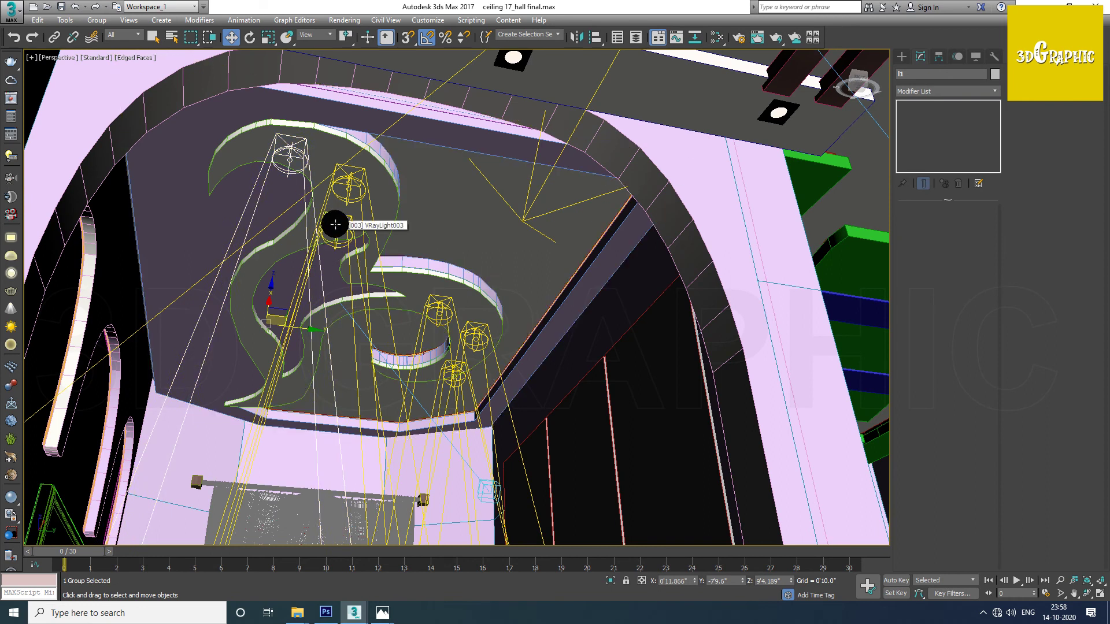
key(f)
key(F3)
scroll(335, 224, down, 5)
scroll(365, 242, up, 3)
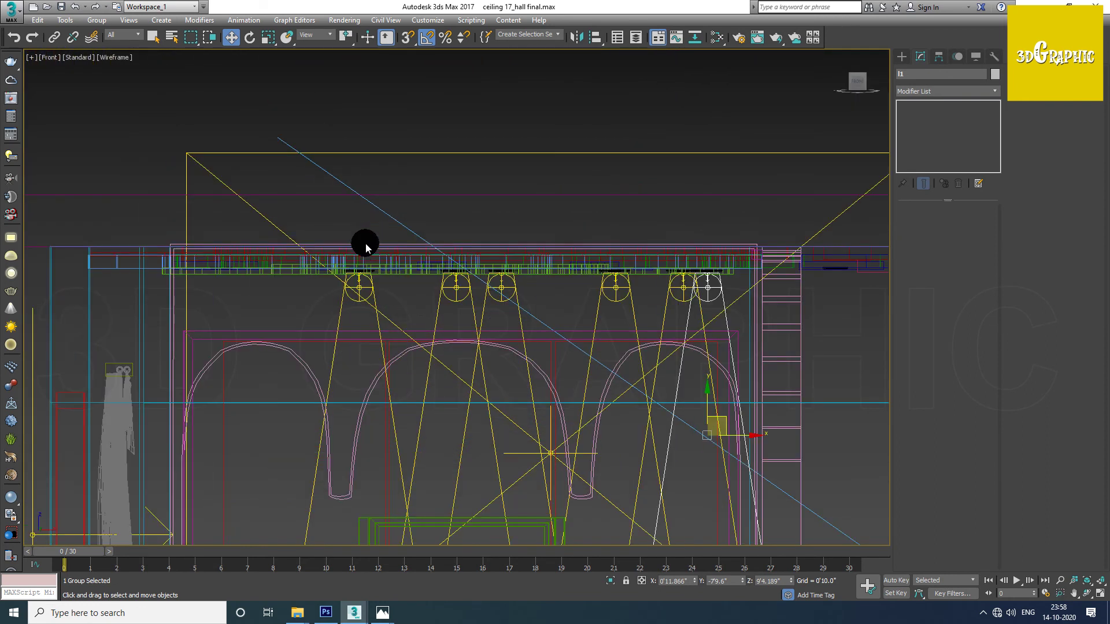
scroll(365, 290, up, 2)
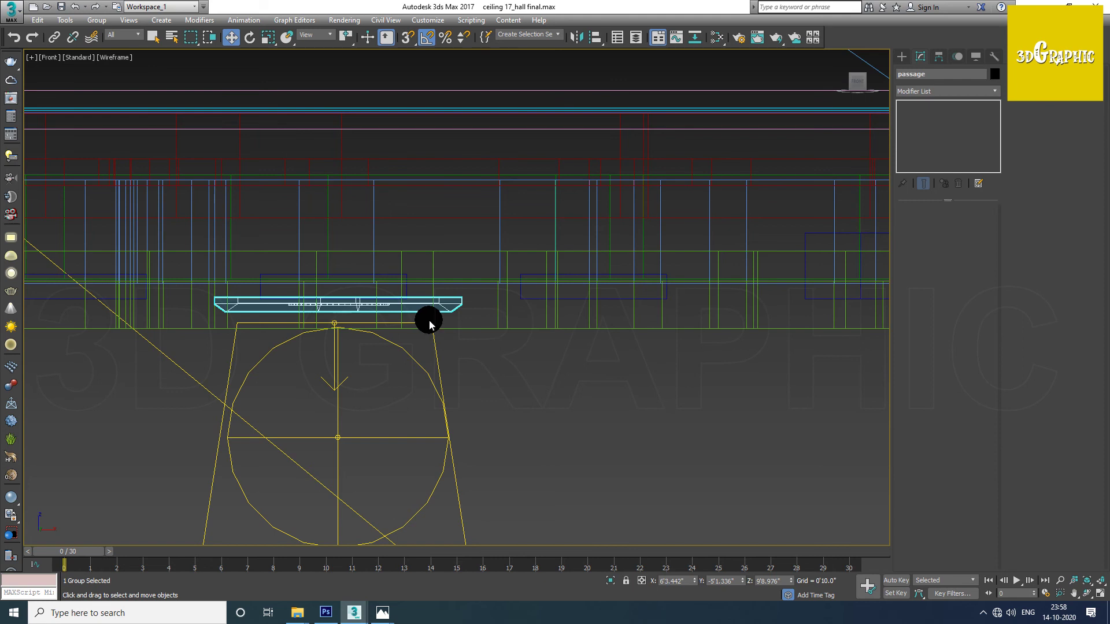
scroll(474, 325, down, 3)
scroll(474, 324, down, 2)
Step: Select the six ceiling light fixtures and frame them through the VRayCam001 camera
click(497, 292)
scroll(498, 292, up, 4)
scroll(660, 268, up, 1)
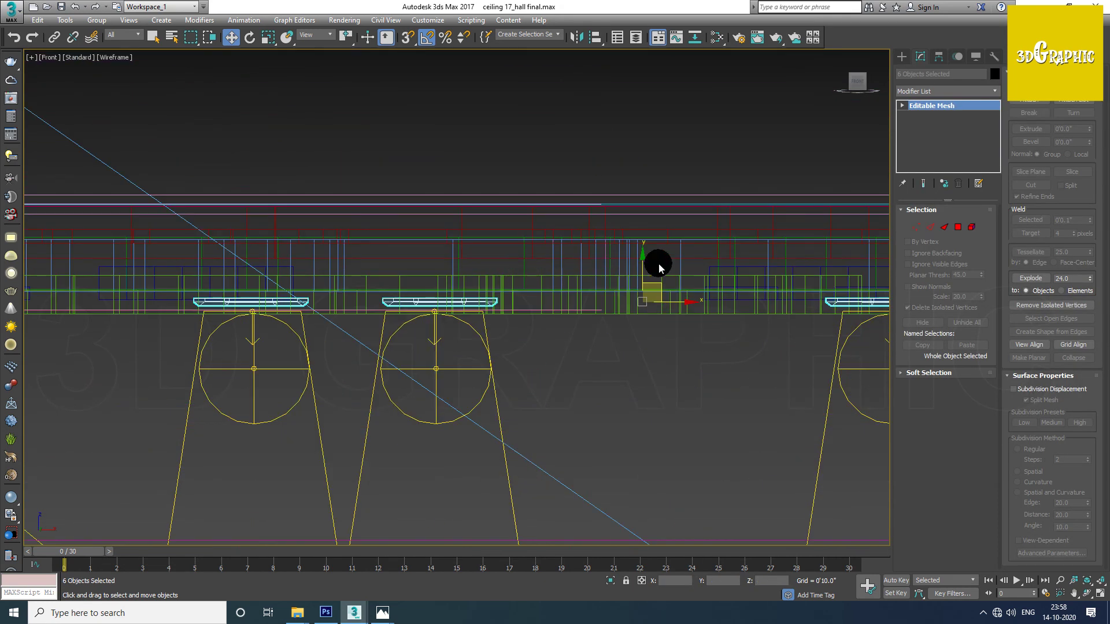
scroll(384, 322, up, 5)
scroll(387, 317, up, 1)
scroll(387, 322, up, 1)
scroll(387, 327, up, 1)
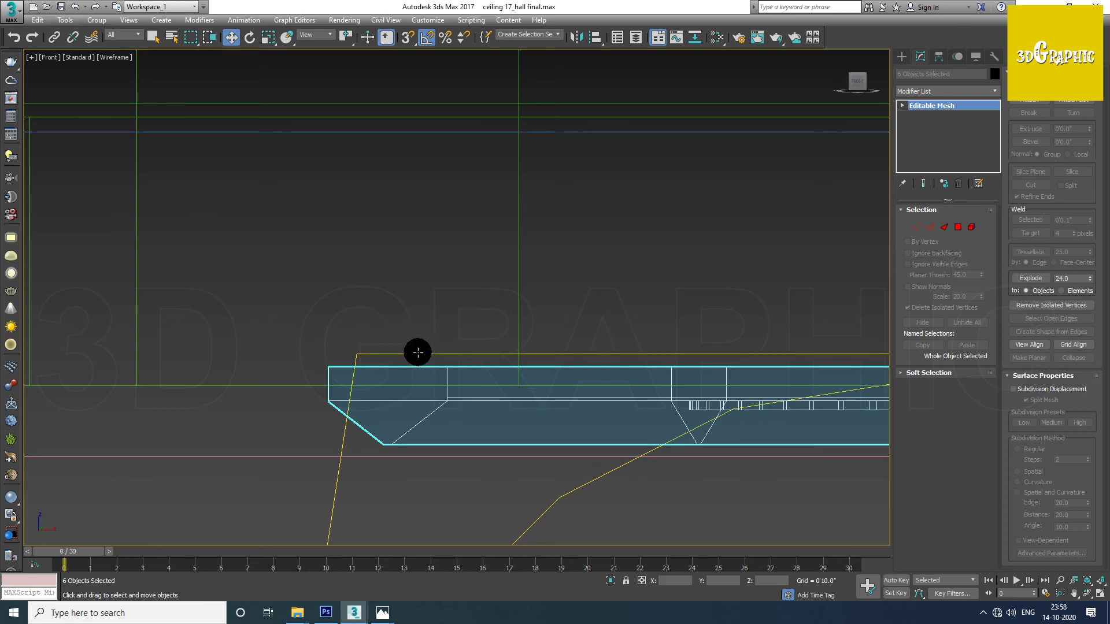
key(c)
double_click(514, 230)
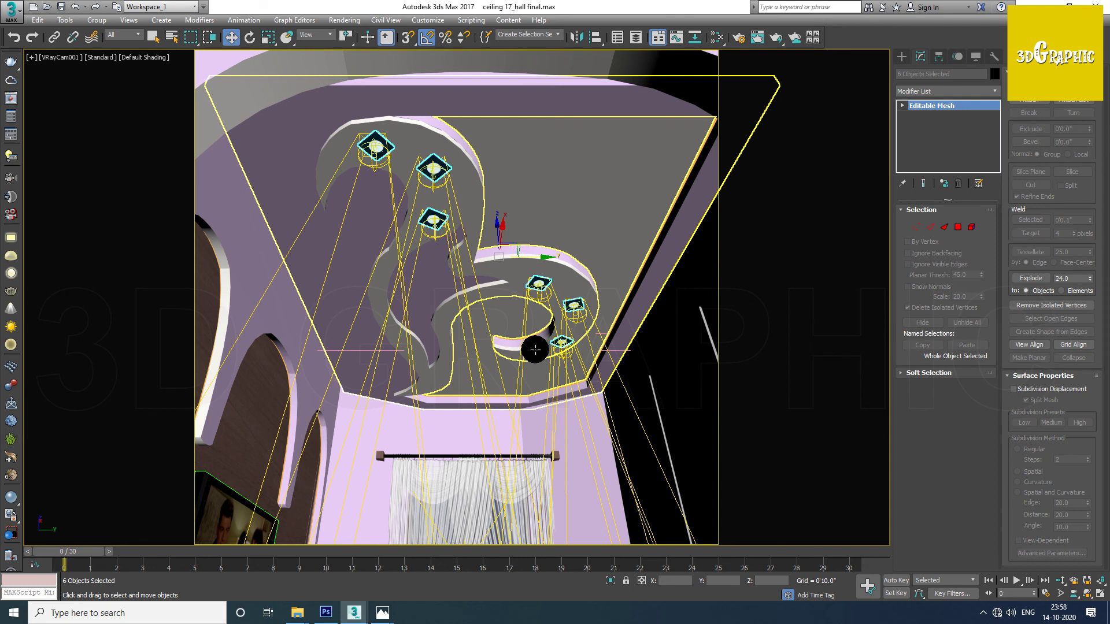
Step: Deselect all, save as ceiling 17_hall ceiling rec3.max in wip, and open Render Setup
click(390, 430)
key(F3)
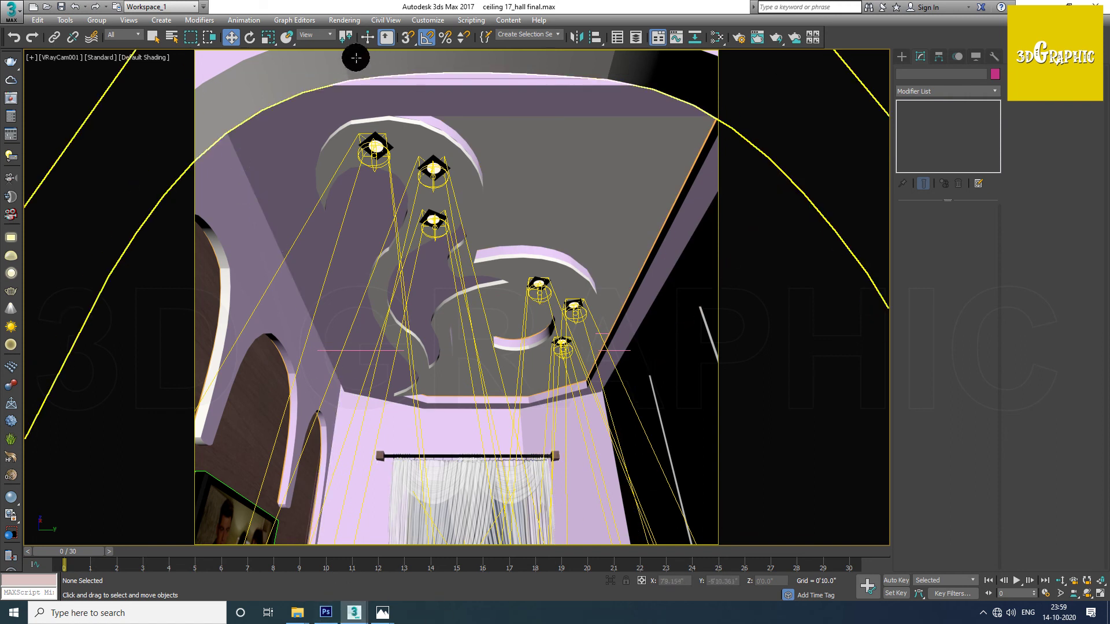
click(11, 10)
click(38, 148)
click(207, 28)
click(150, 132)
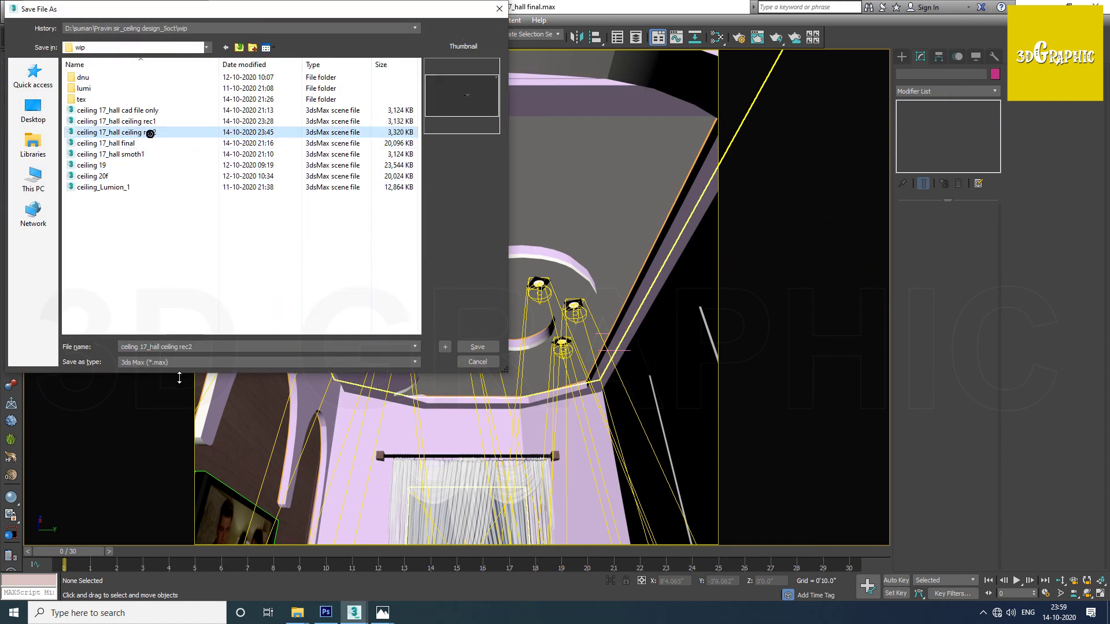
key(BackSpace)
text(3)
key(Return)
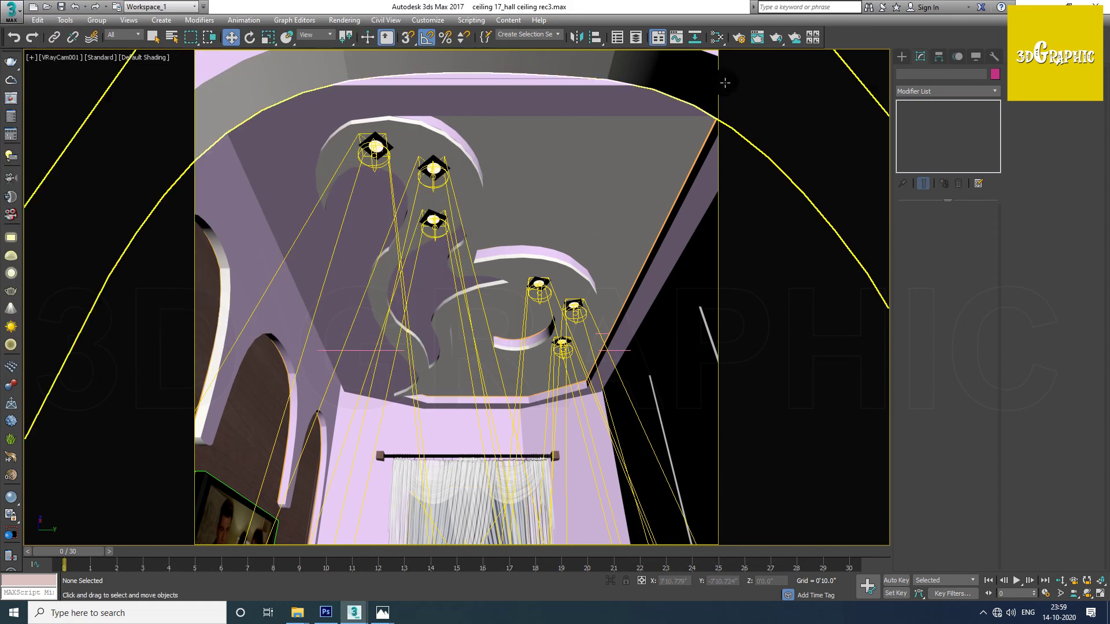
key(F10)
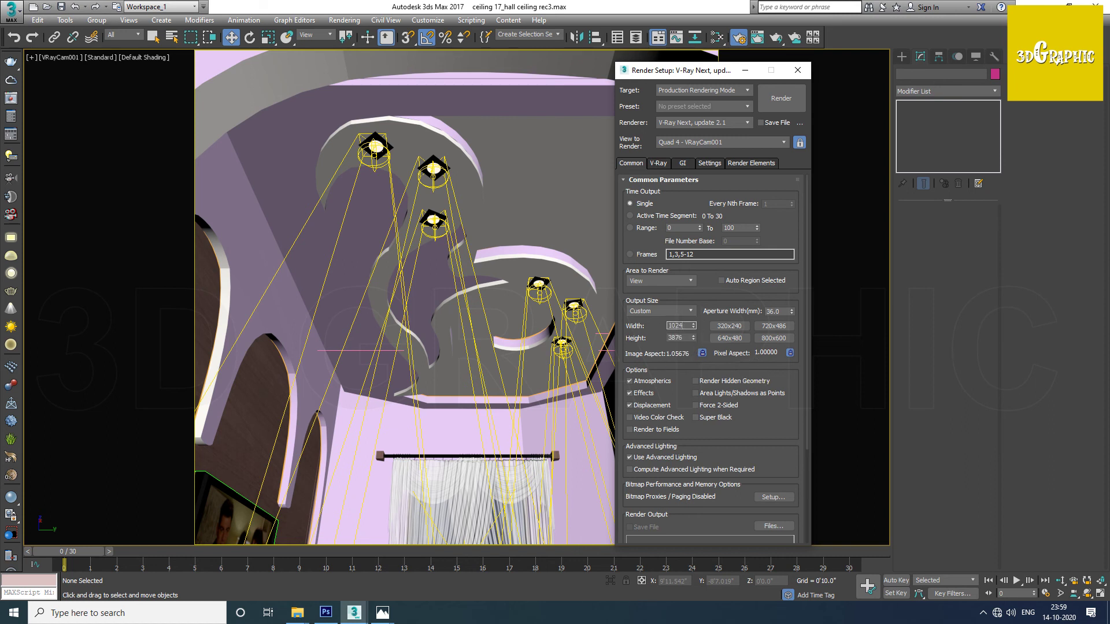
Step: Open the V-Ray frame buffer and lock rendering to the VRayCam001 view
click(709, 163)
click(657, 163)
click(745, 201)
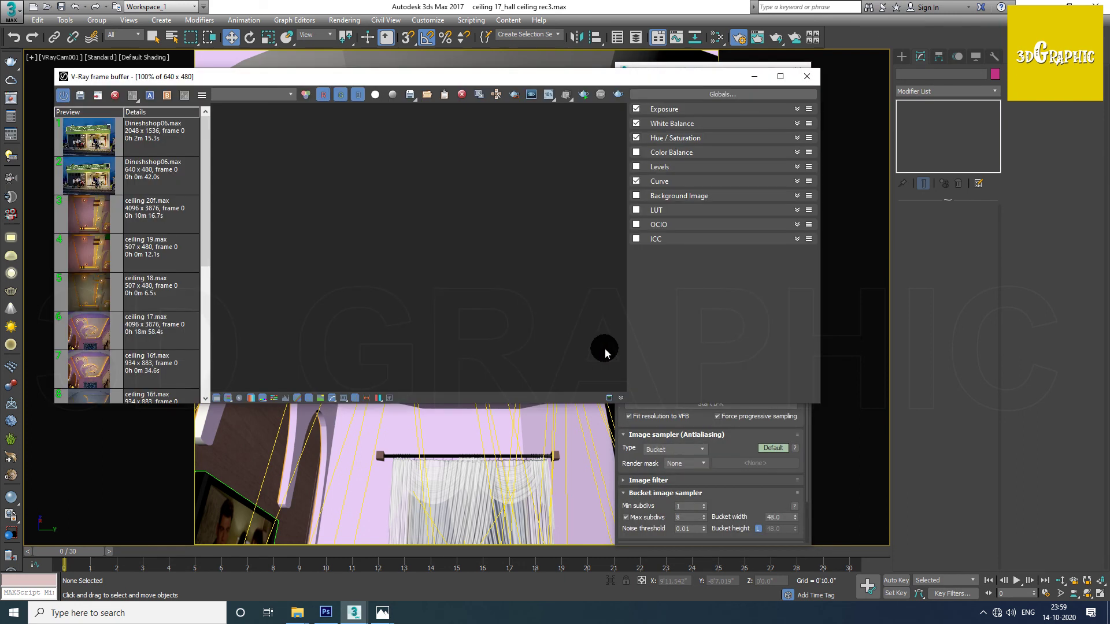
double_click(135, 242)
drag(564, 88, 405, 347)
click(795, 142)
Step: Render the ceiling, refine the lower swirl and left side with region renders, and save it to history
click(781, 99)
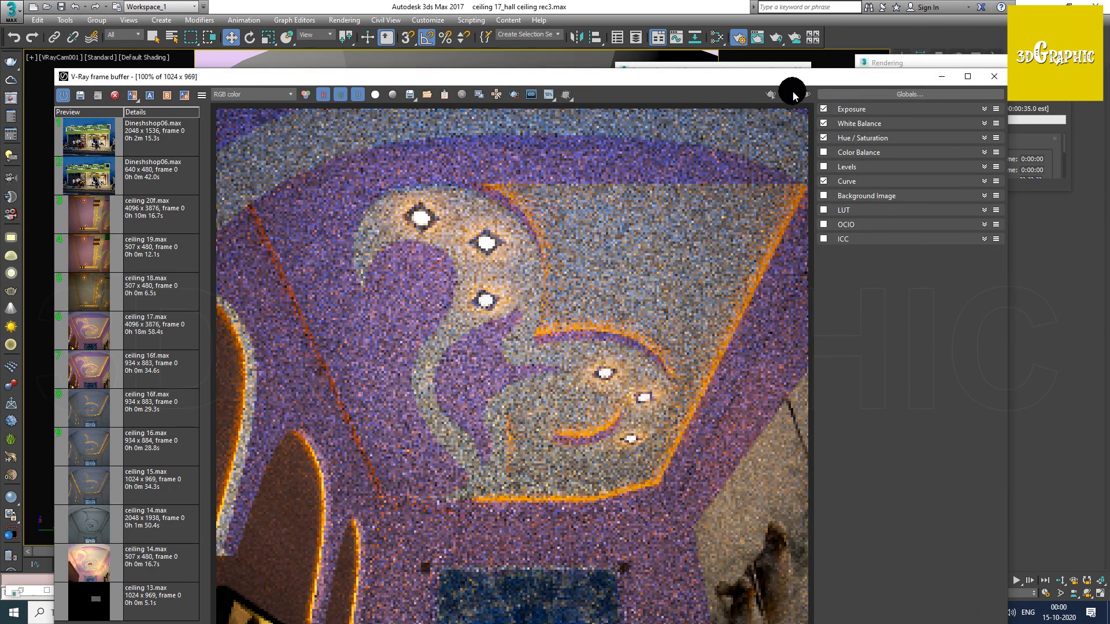
click(771, 99)
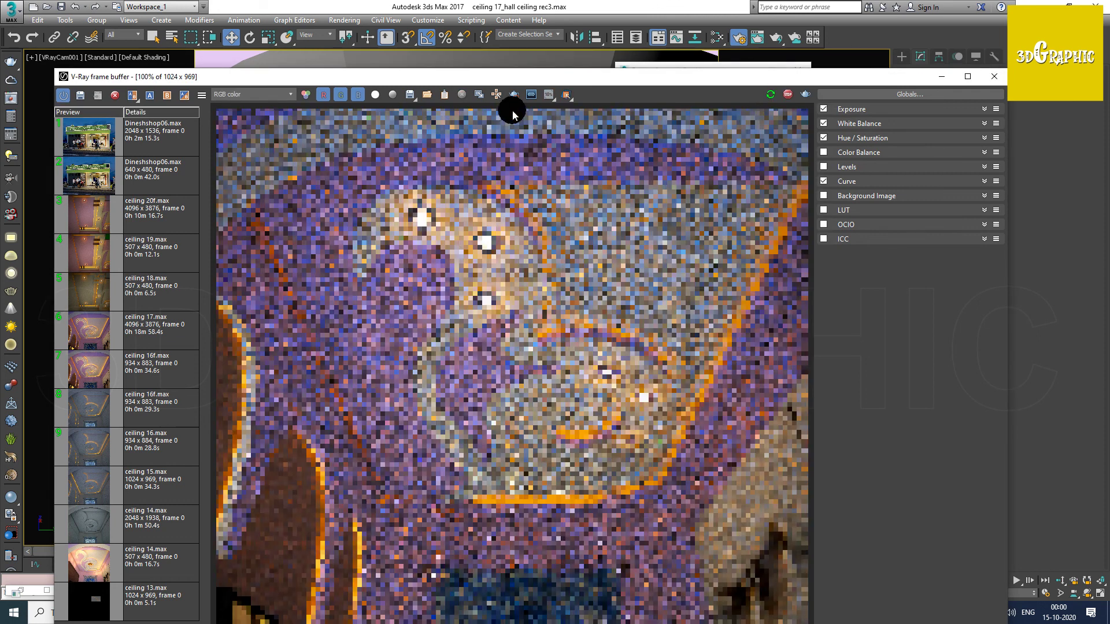
click(514, 95)
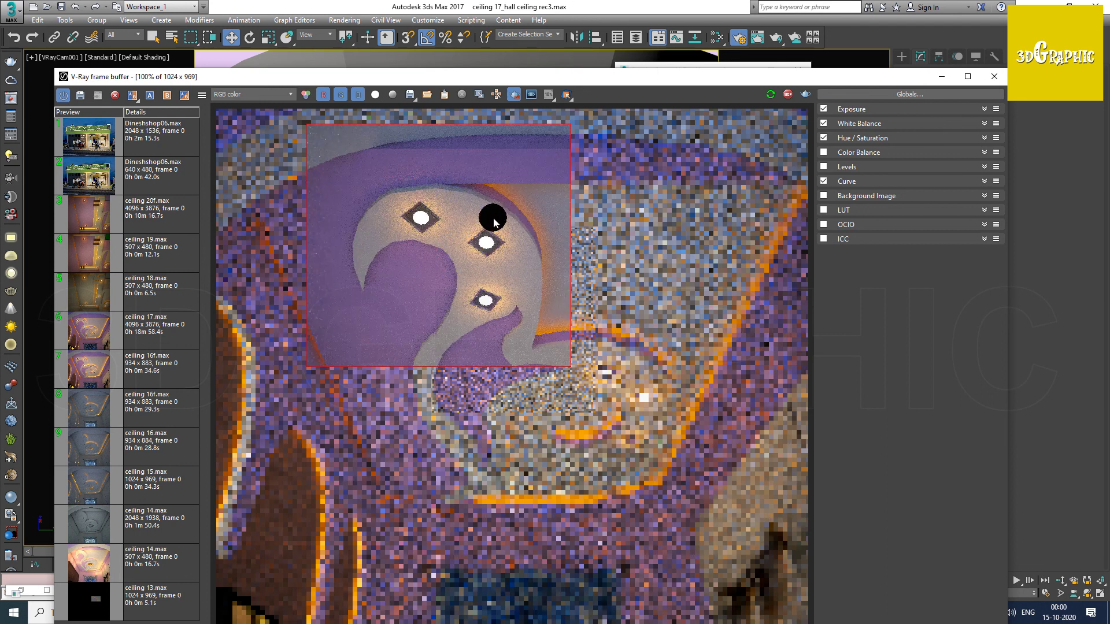
drag(498, 251, 738, 436)
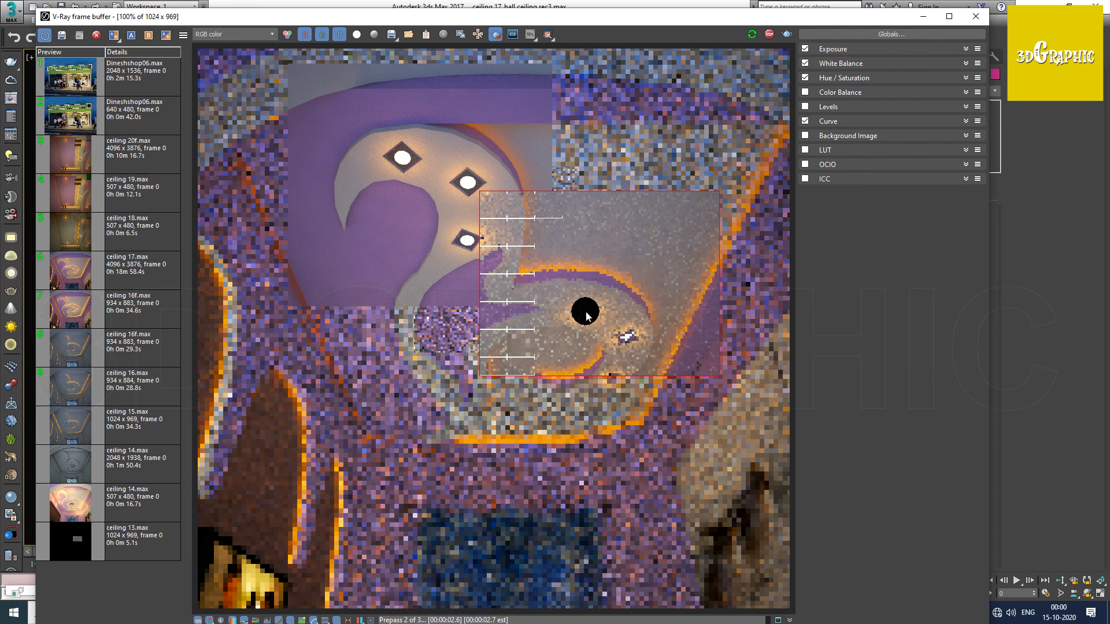
drag(220, 144, 368, 387)
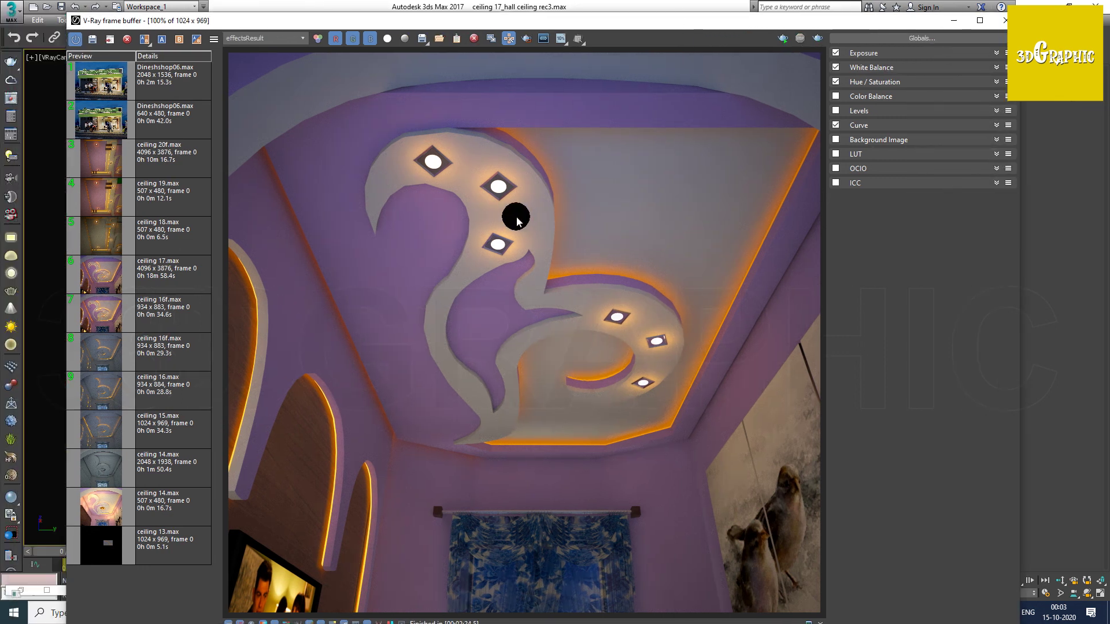
click(93, 41)
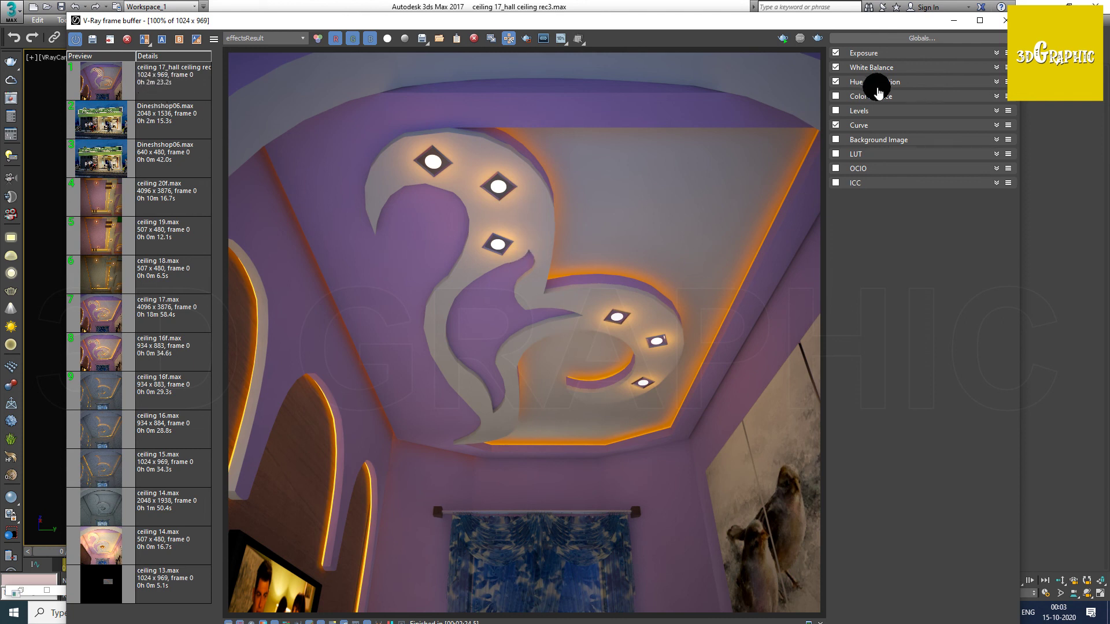
click(1004, 22)
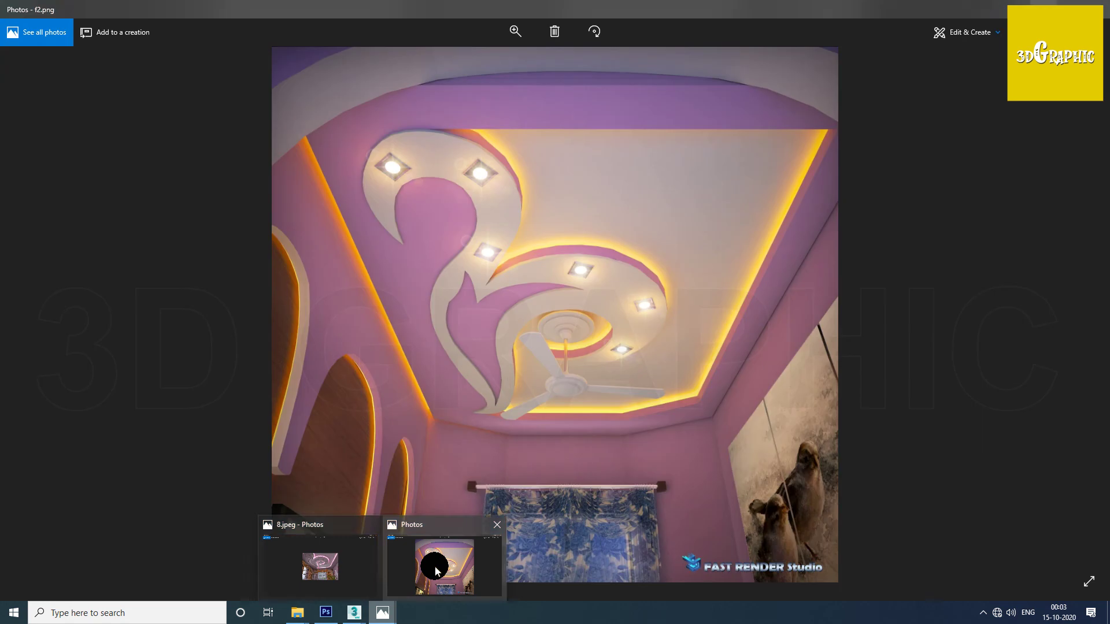
Step: Bring up reference photo f2.png and zoom and pan across the swirl ceiling toward the fan
mouse_move(382, 613)
click(434, 565)
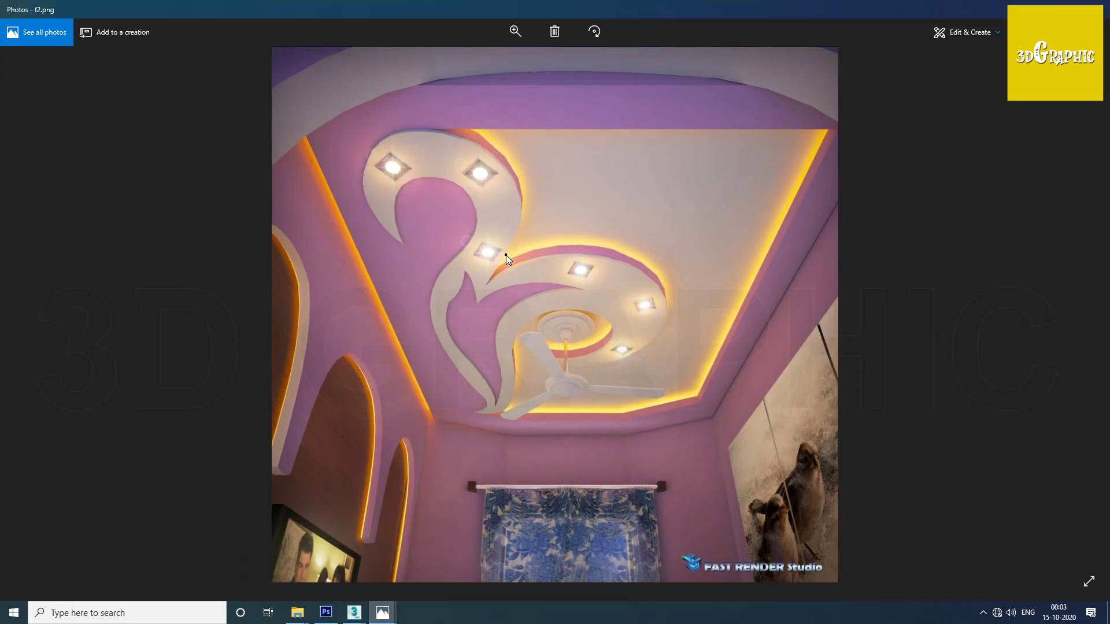
scroll(505, 254, up, 2)
scroll(507, 324, up, 2)
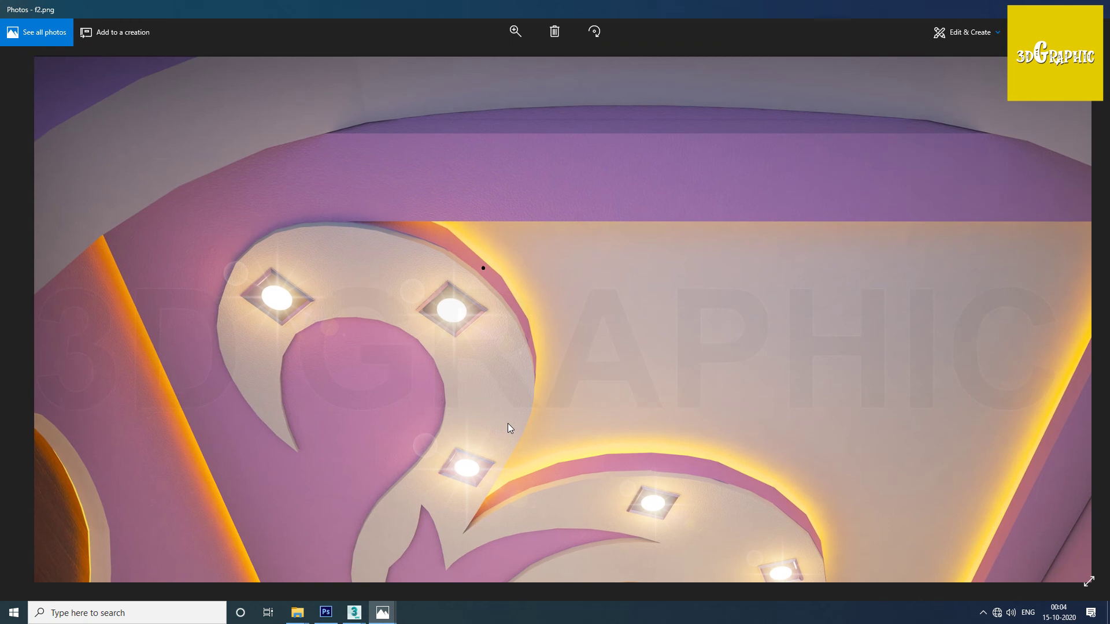
scroll(507, 423, down, 2)
mouse_move(724, 457)
mouse_down()
mouse_move(709, 275)
mouse_move(821, 122)
mouse_move(738, 124)
mouse_move(601, 198)
mouse_move(535, 330)
mouse_move(482, 502)
mouse_up()
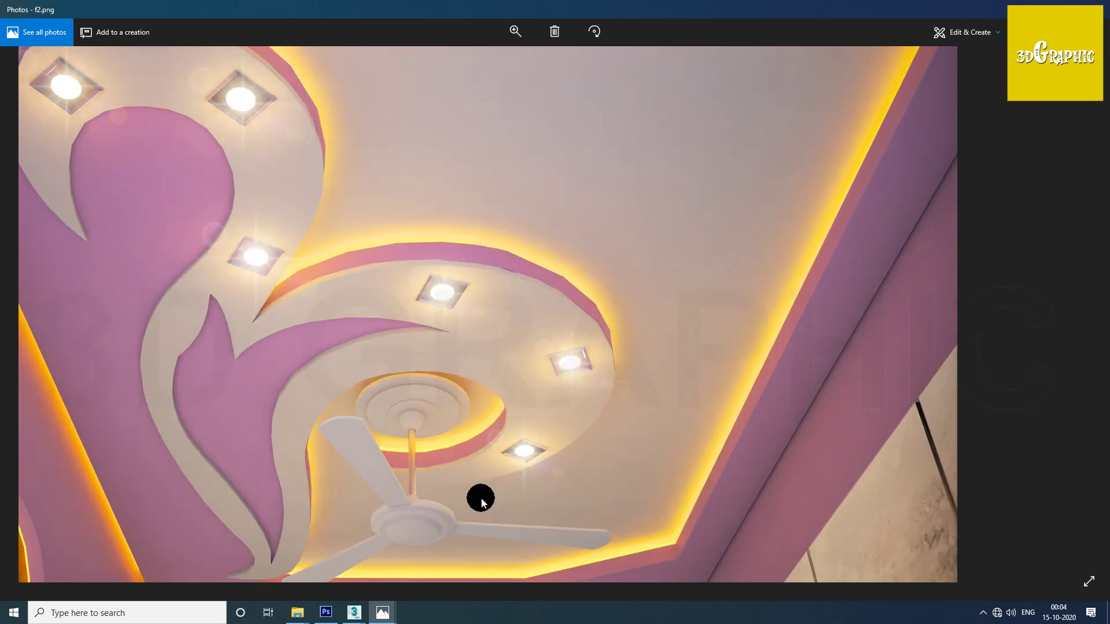